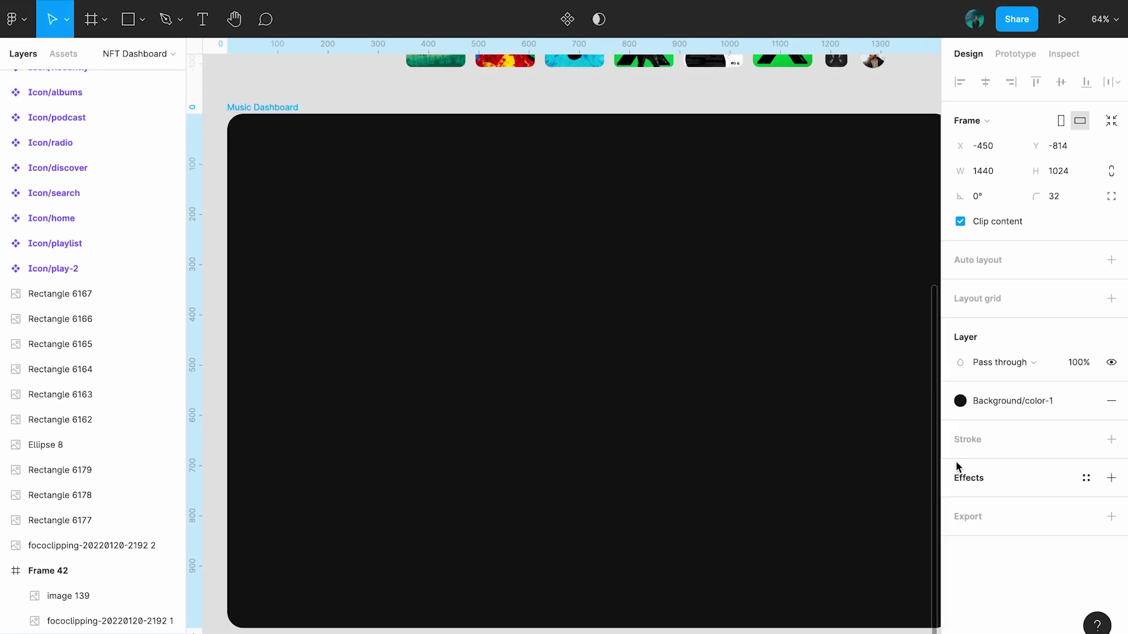
Draw the 270×1024 sidebar rectangle and place the Musicium logo at its top-left.
{"action": "mouse_move", "coordinate": [451, 129]}
{"action": "left_mouse_down"}
{"action": "mouse_move", "coordinate": [500, 178]}
{"action": "mouse_move", "coordinate": [597, 631]}
{"action": "left_mouse_up"}
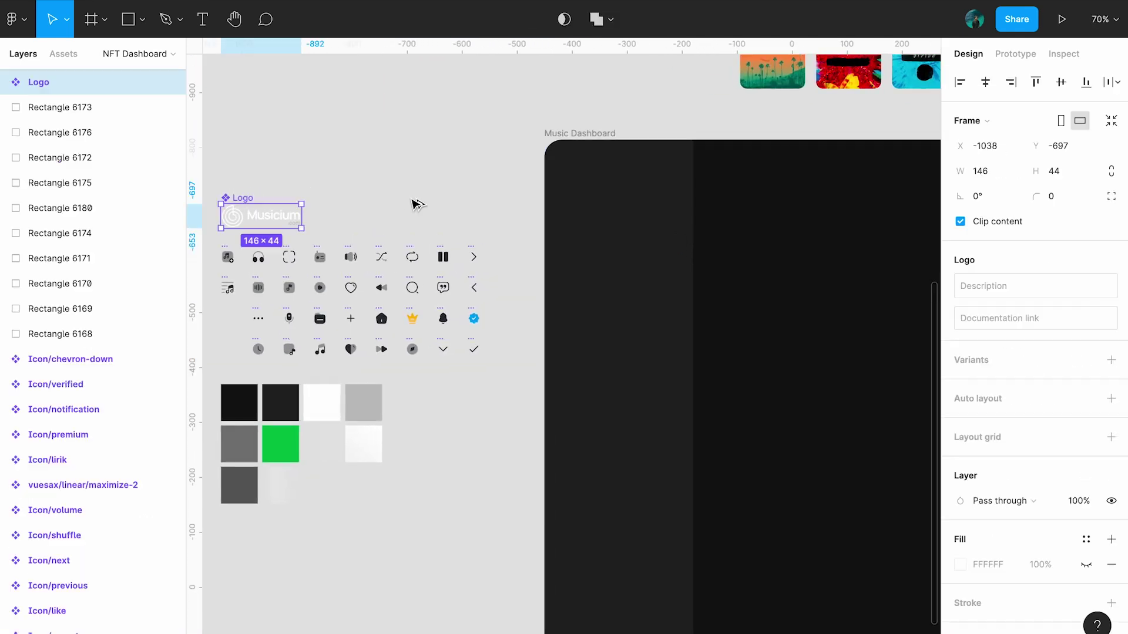
{"action": "left_click_drag", "start_coordinate": [261, 217], "coordinate": [596, 166]}
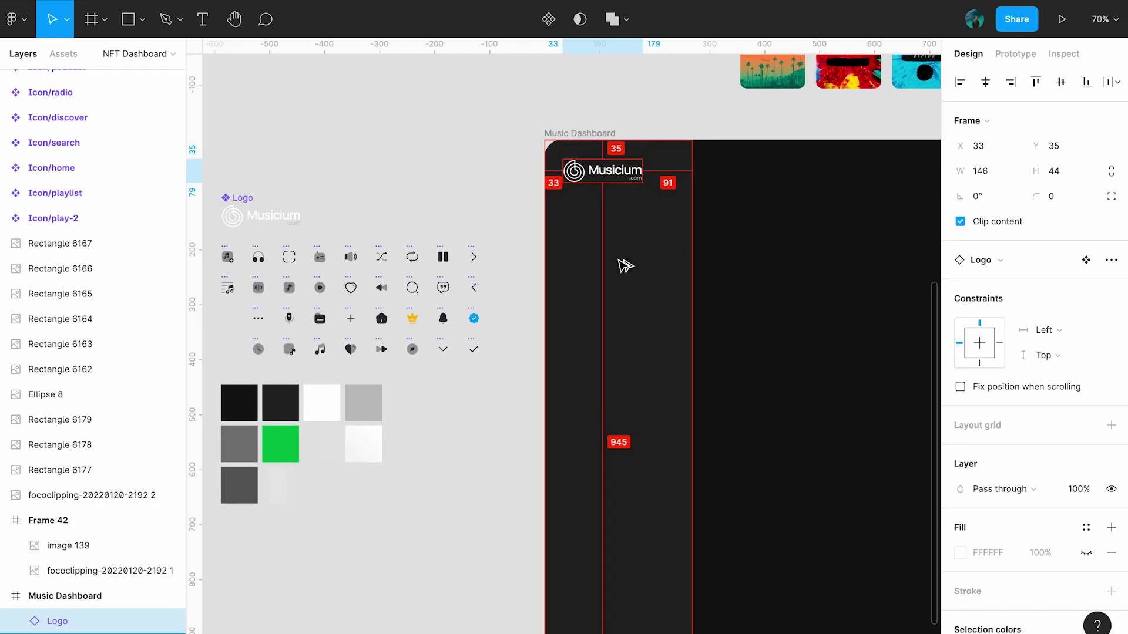
{"action": "left_click", "coordinate": [508, 191]}
Draw a 250×75 bar rectangle below the Musicium logo.
{"action": "left_click", "coordinate": [113, 23]}
{"action": "scroll", "coordinate": [599, 176], "scroll_direction": "up", "scroll_amount": 5}
{"action": "left_click_drag", "start_coordinate": [457, 269], "coordinate": [835, 376]}
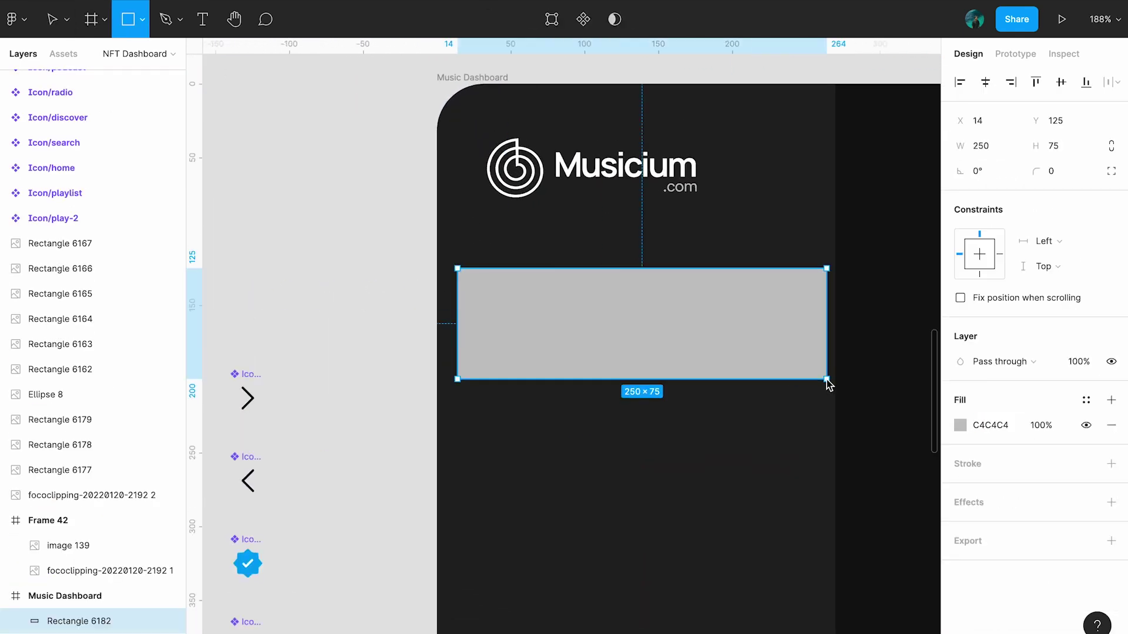
Fill the bar with the Hover/color-1 style, flip it vertically and set its height to 66.
{"action": "left_click", "coordinate": [1086, 400]}
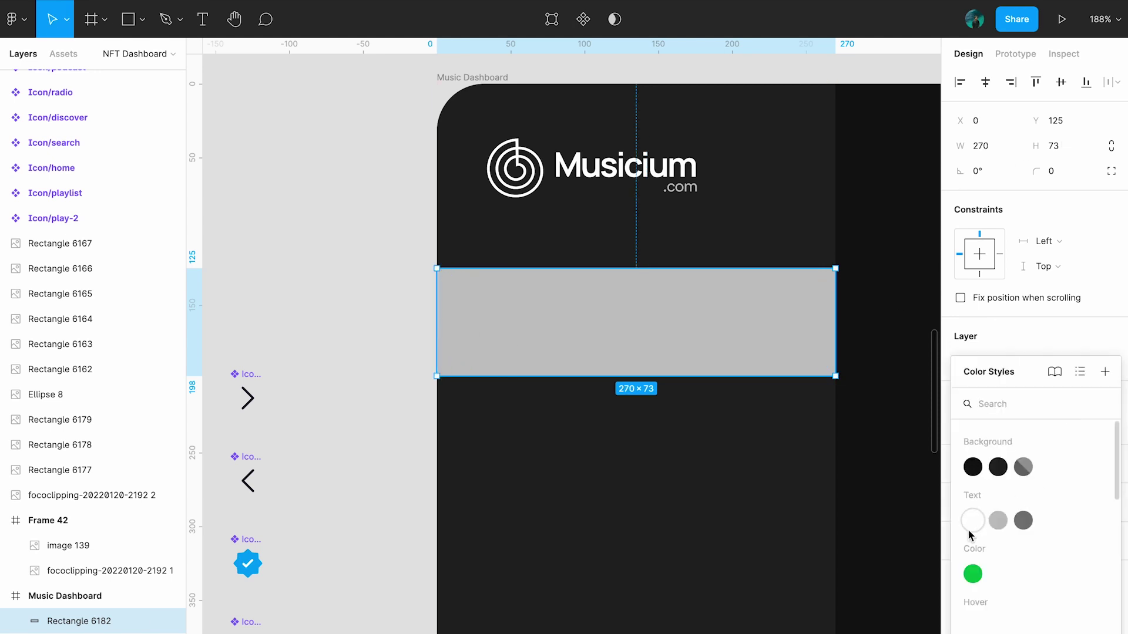
{"action": "scroll", "coordinate": [979, 520], "scroll_direction": "down", "scroll_amount": 2}
{"action": "left_click", "coordinate": [976, 529]}
{"action": "right_click", "coordinate": [761, 335]}
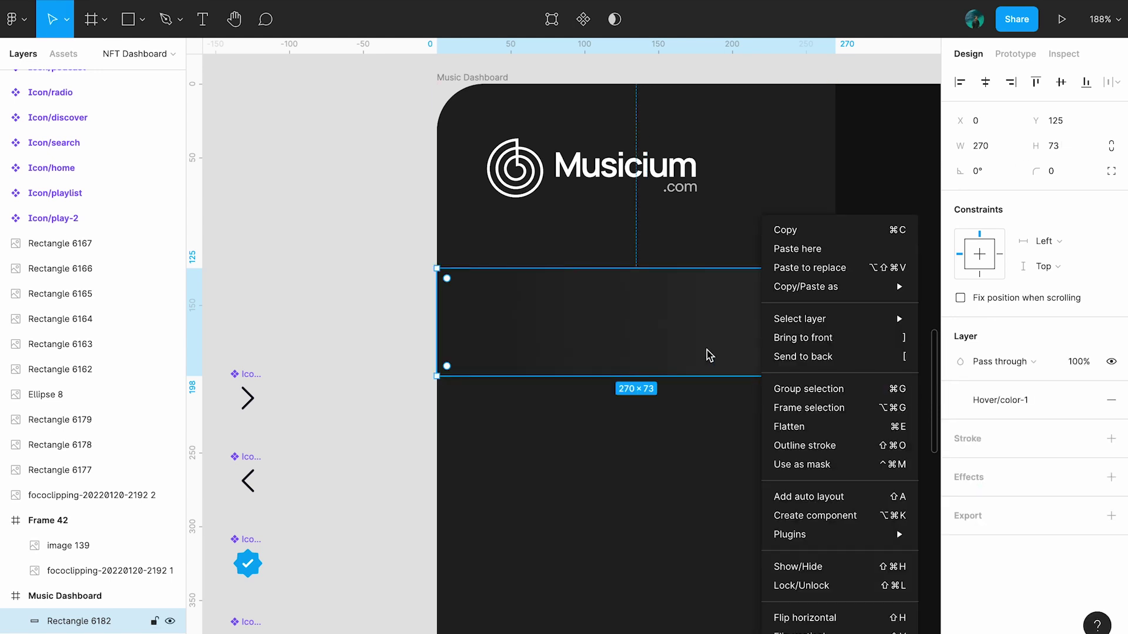
{"action": "left_click", "coordinate": [825, 629]}
{"action": "left_click_drag", "start_coordinate": [675, 376], "coordinate": [649, 388]}
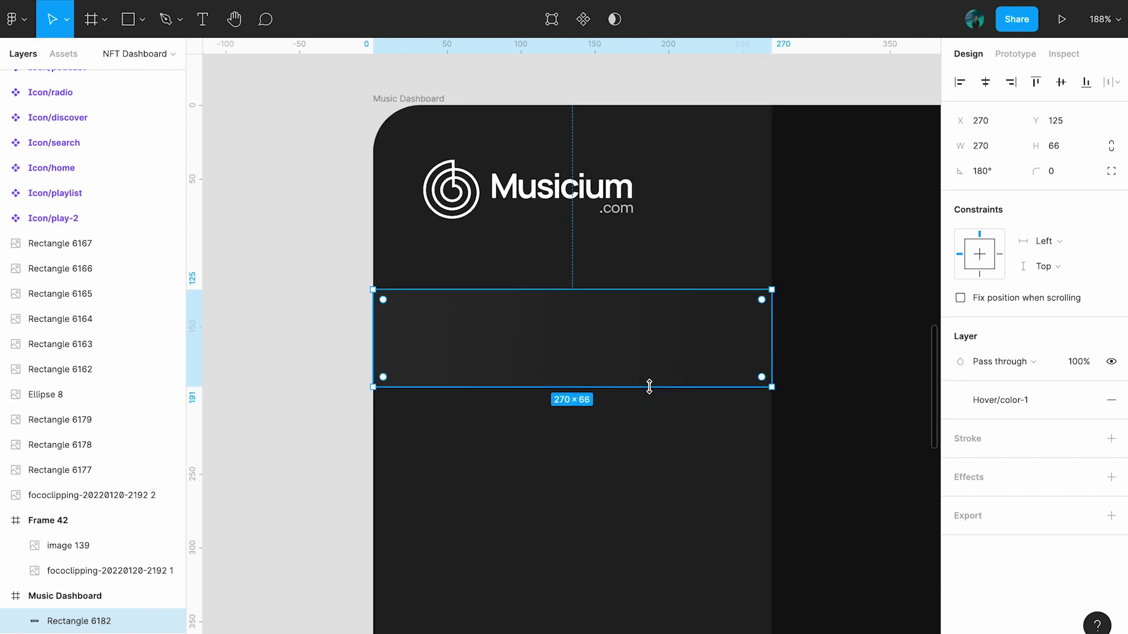
Paste a copy of the bar and resize it into a 6×48 primary-colour accent strip.
{"action": "key", "text": "ctrl+v"}
{"action": "left_click_drag", "start_coordinate": [374, 341], "coordinate": [750, 341]}
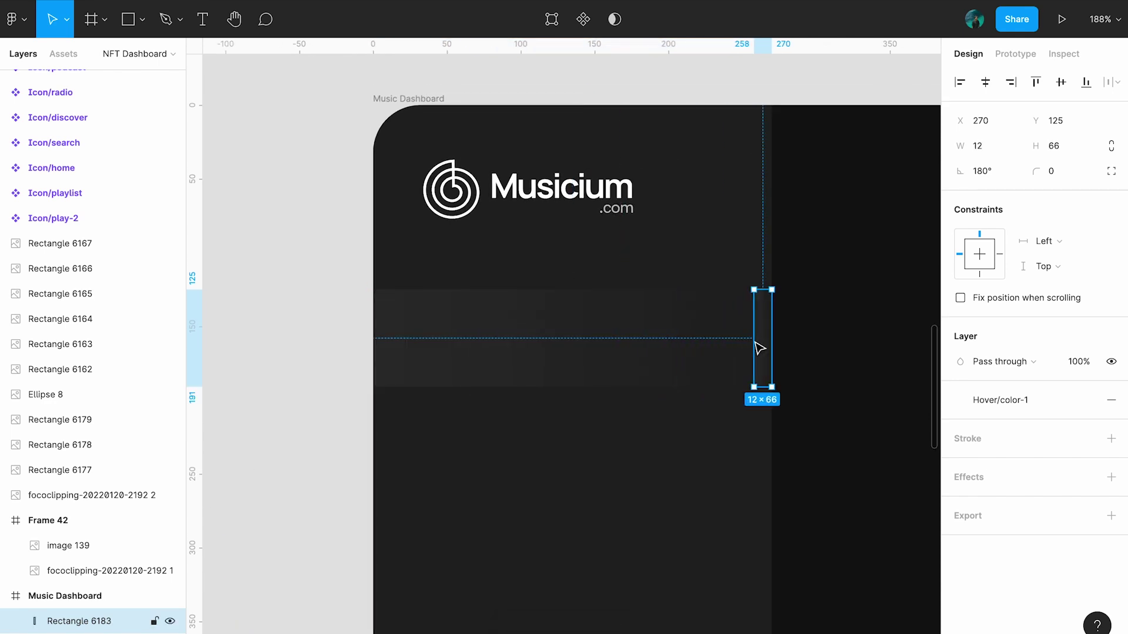
{"action": "scroll", "coordinate": [795, 314], "scroll_direction": "up", "scroll_amount": 3}
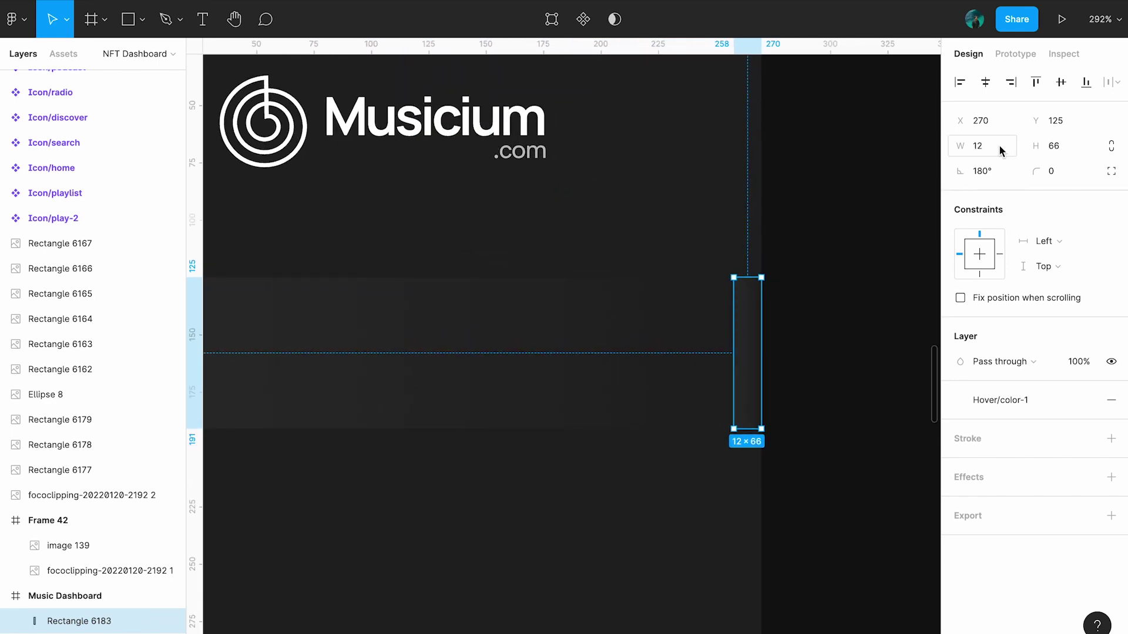
{"action": "key", "text": "Down"}
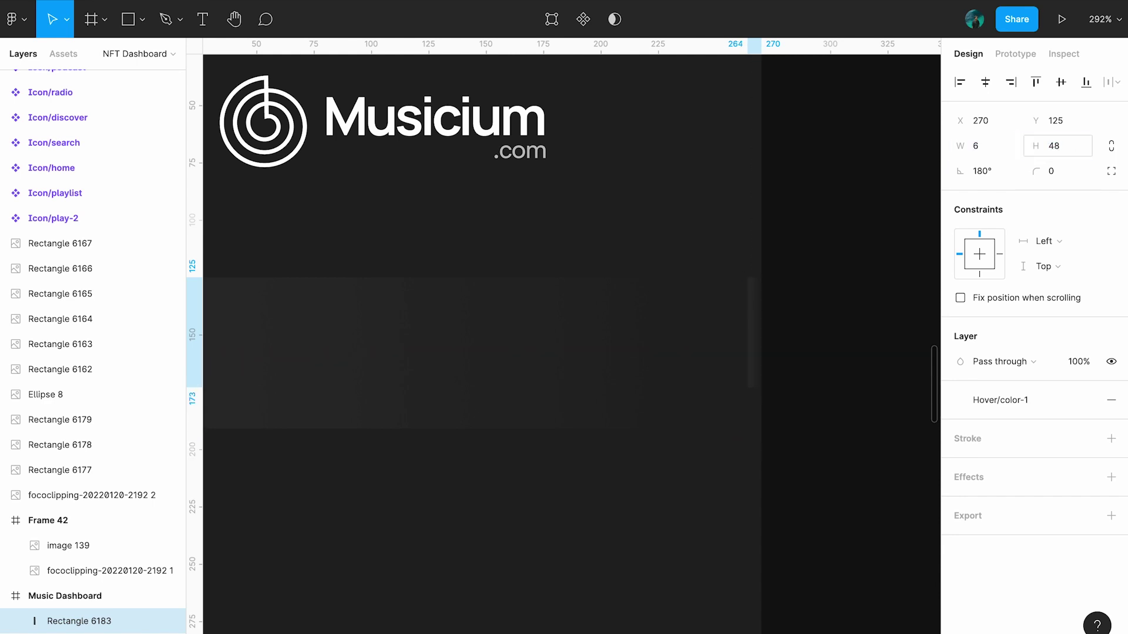
{"action": "key", "text": "Escape"}
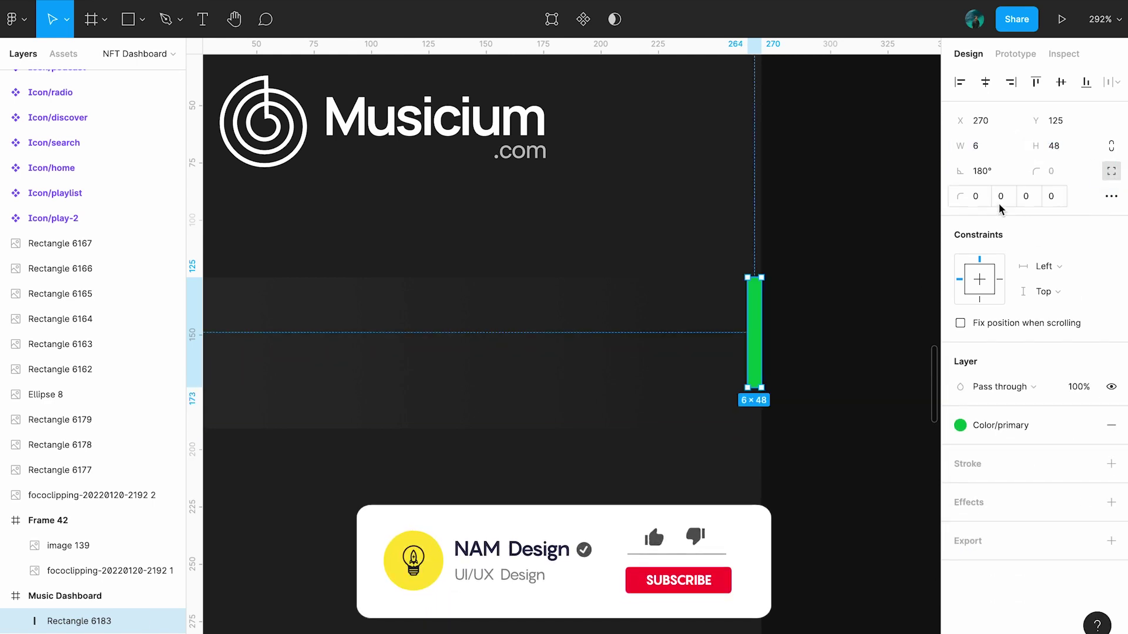
{"action": "scroll", "coordinate": [827, 234], "scroll_direction": "down", "scroll_amount": 3}
{"action": "left_click", "coordinate": [636, 350]}
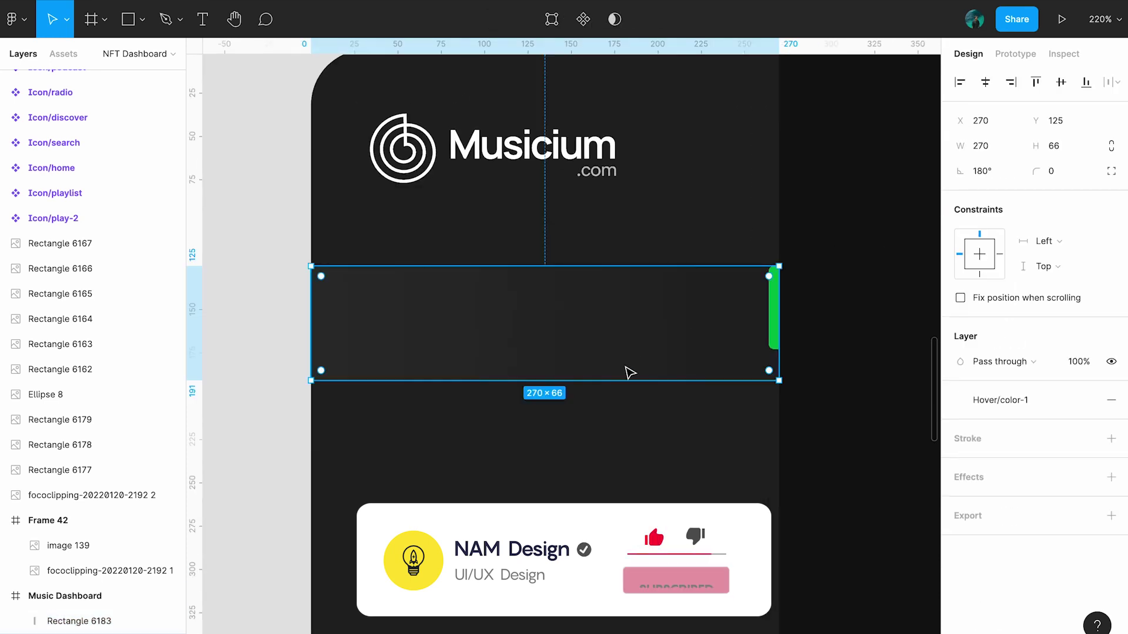
Paste a copy of the Icon/home instance onto the left of the menu bar.
{"action": "left_click", "coordinate": [773, 290], "text": "shift"}
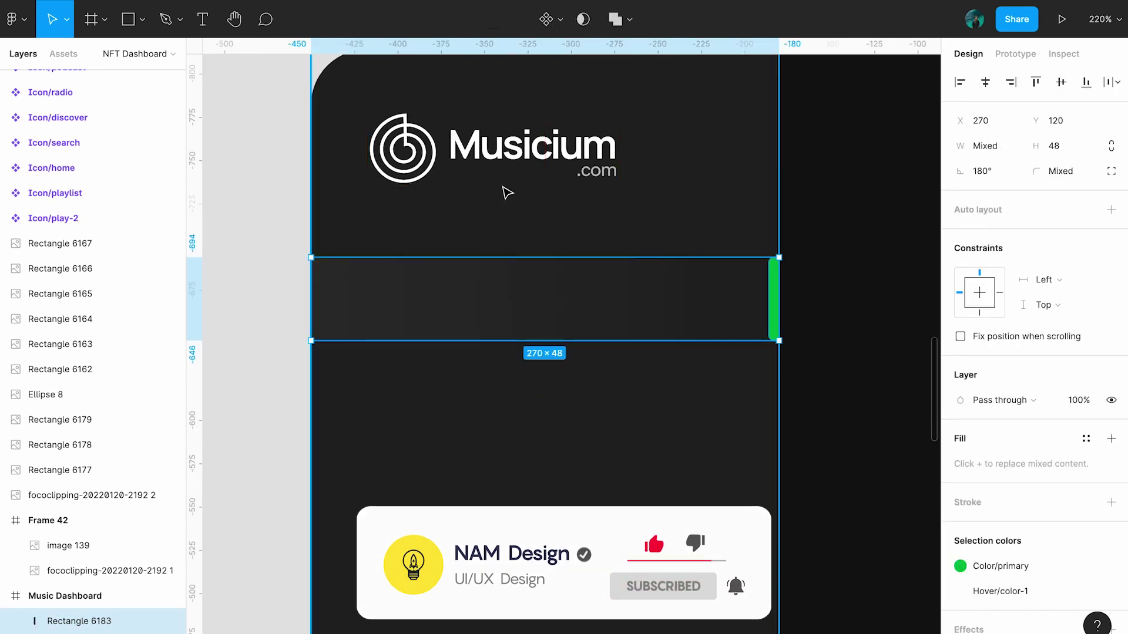
{"action": "scroll", "coordinate": [534, 224], "scroll_direction": "down", "scroll_amount": 5}
{"action": "left_click", "coordinate": [360, 259]}
{"action": "left_click", "coordinate": [443, 382]}
{"action": "scroll", "coordinate": [600, 344], "scroll_direction": "right", "scroll_amount": 4}
{"action": "key", "text": "ctrl+v"}
{"action": "left_click_drag", "start_coordinate": [728, 529], "coordinate": [457, 167]}
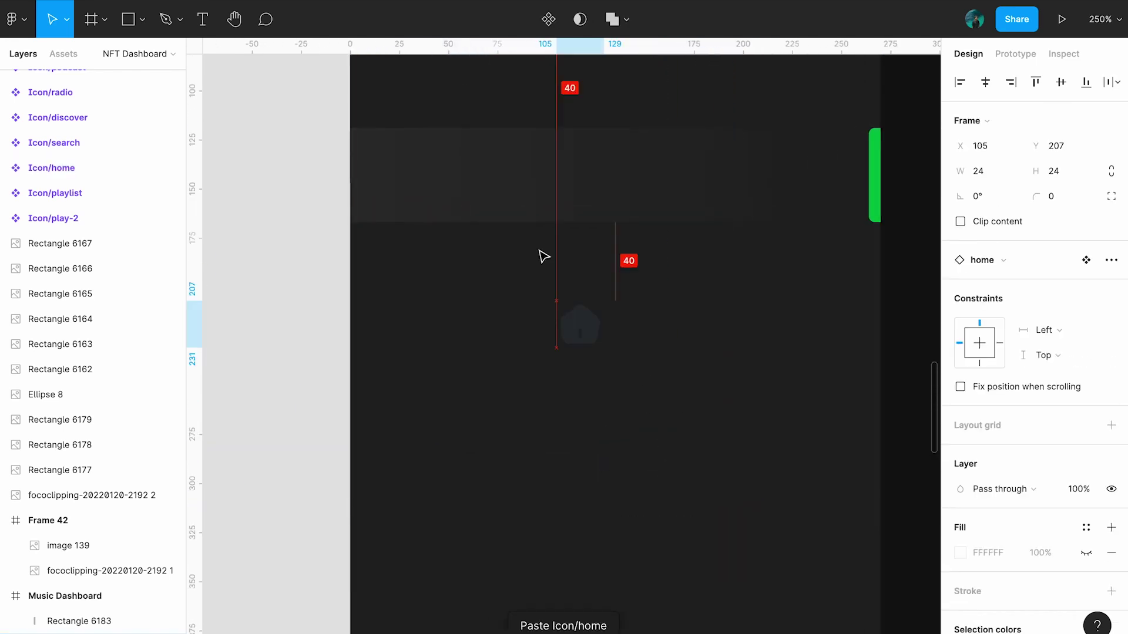
{"action": "left_click", "coordinate": [585, 189], "text": "shift"}
{"action": "left_click", "coordinate": [442, 172]}
Change the home icon's colour to FFFFFF.
{"action": "scroll", "coordinate": [914, 474], "scroll_direction": "down", "scroll_amount": 5}
{"action": "left_click", "coordinate": [975, 523]}
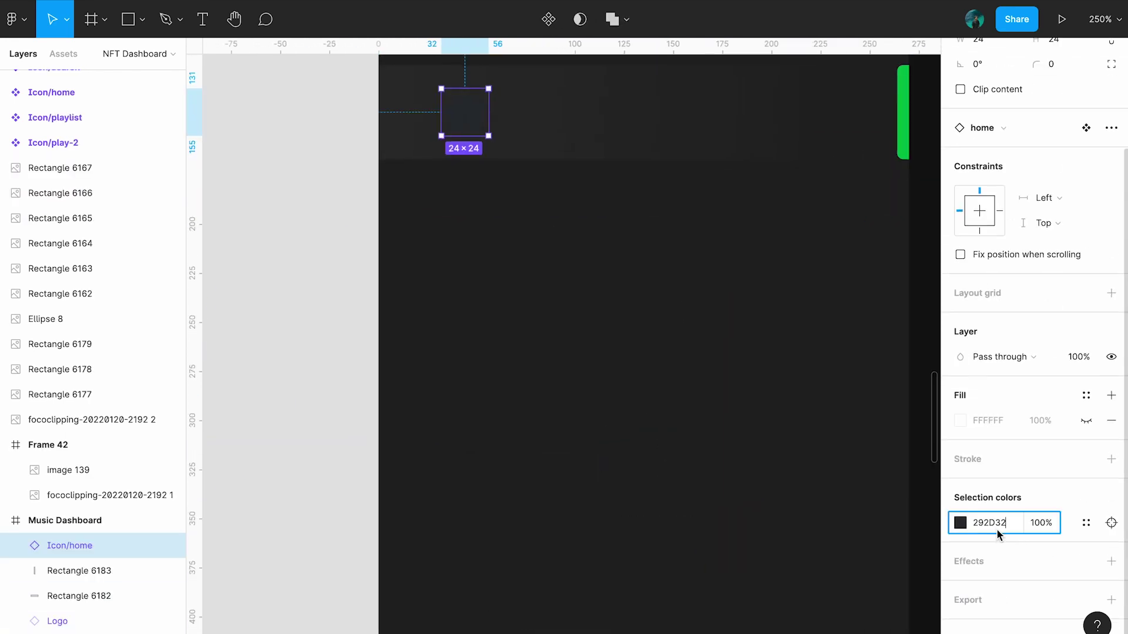
{"action": "type", "text": "FFFFFF"}
{"action": "left_click", "coordinate": [302, 323]}
Add a Home label beside the icon, centre them vertically and wrap them in auto layout.
{"action": "scroll", "coordinate": [304, 325], "scroll_direction": "down", "scroll_amount": 2}
{"action": "left_click", "coordinate": [202, 19]}
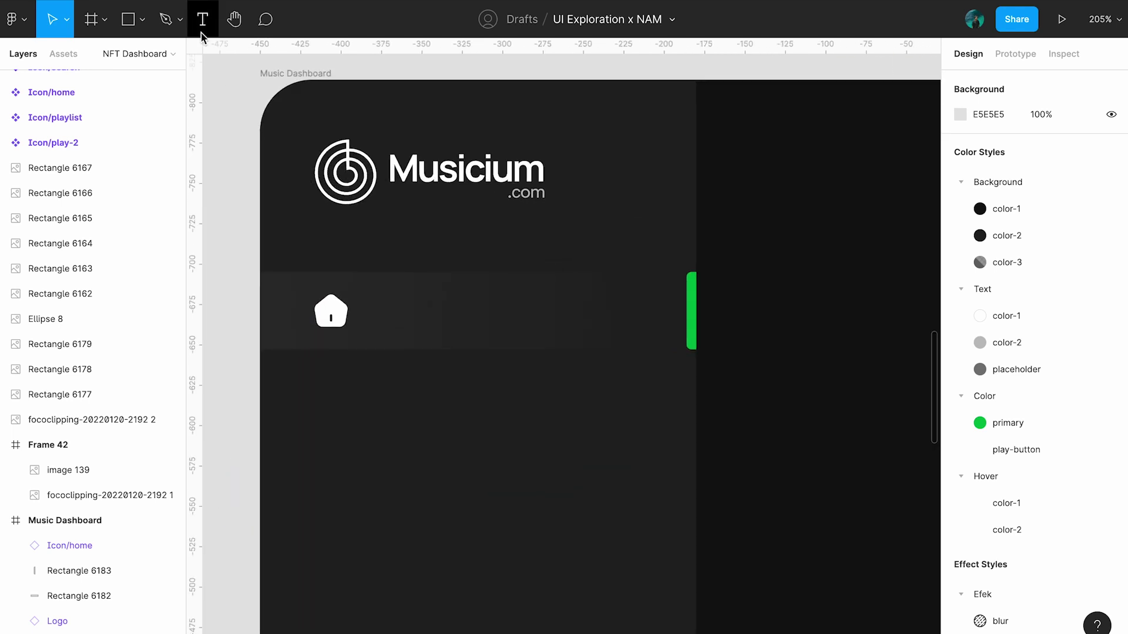
{"action": "scroll", "coordinate": [412, 317], "scroll_direction": "up", "scroll_amount": 3}
{"action": "left_click", "coordinate": [388, 292]}
{"action": "left_click", "coordinate": [69, 570], "text": "shift"}
{"action": "left_click", "coordinate": [1060, 82]}
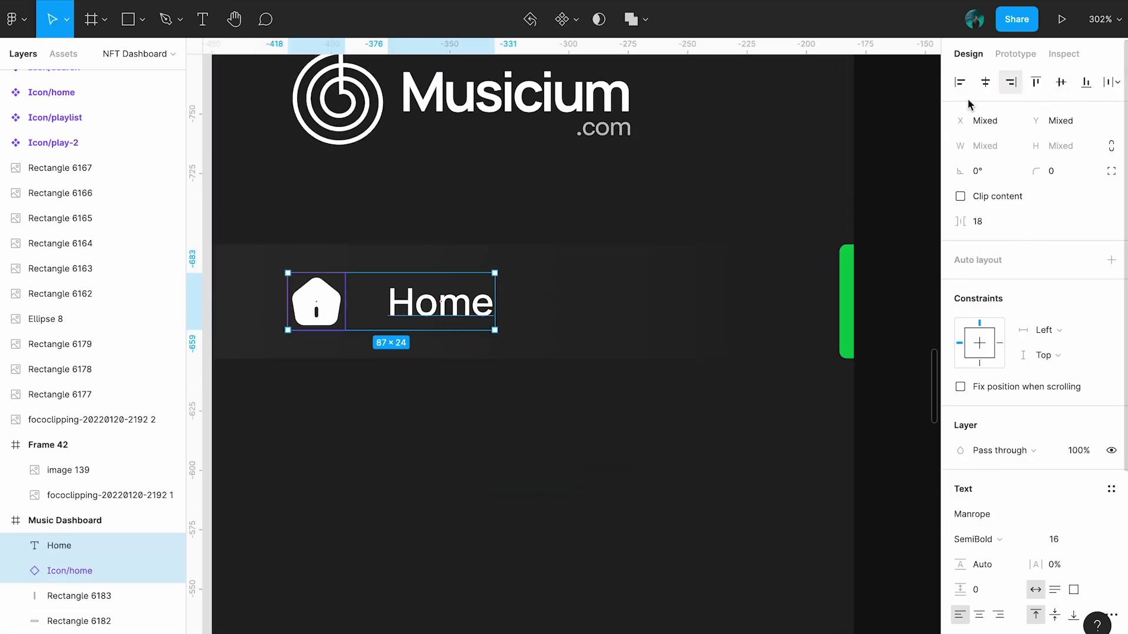
{"action": "key", "text": "shift+a"}
Set 16 spacing in the Home row and duplicate it into five stacked rows.
{"action": "left_click", "coordinate": [1111, 285]}
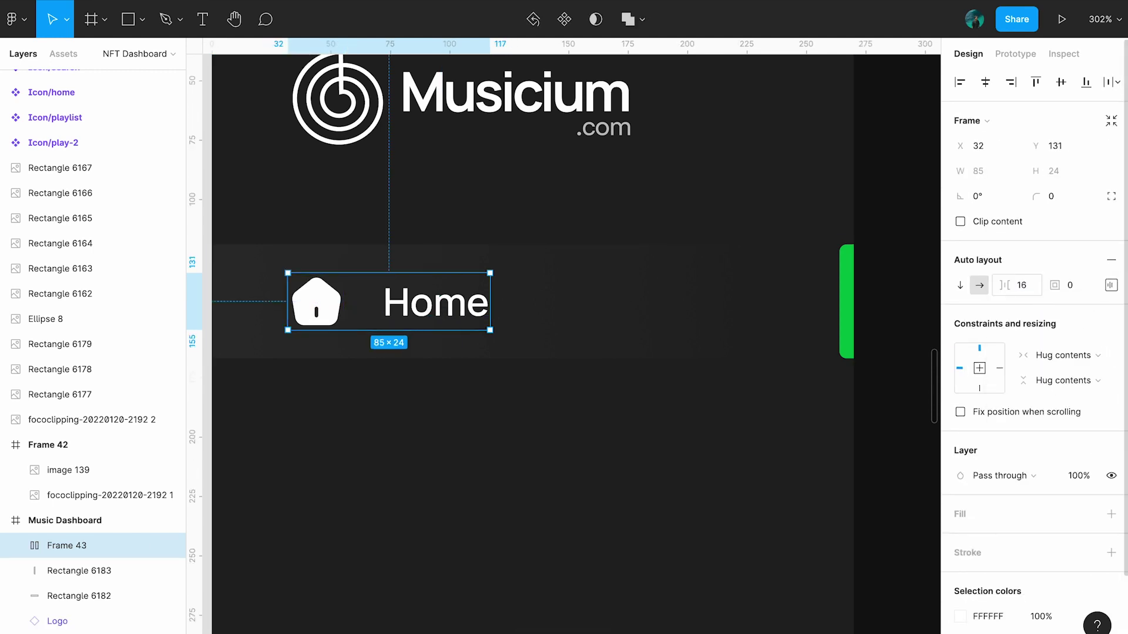
{"action": "scroll", "coordinate": [249, 317], "scroll_direction": "down", "scroll_amount": 3}
{"action": "left_click_drag", "start_coordinate": [491, 250], "coordinate": [490, 323]}
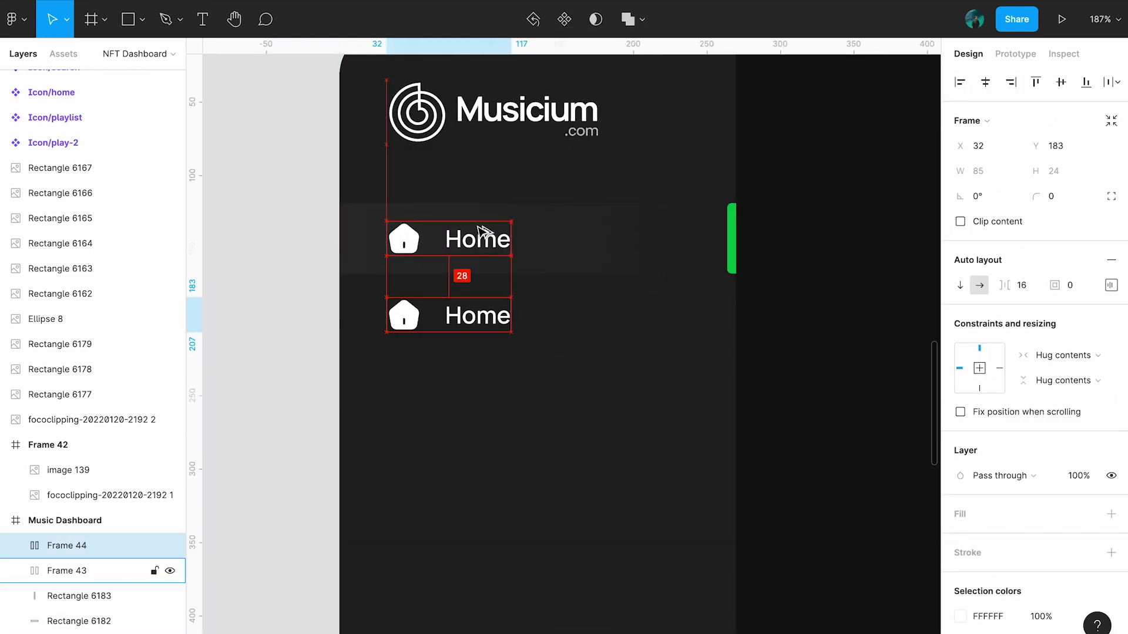
{"action": "scroll", "coordinate": [571, 265], "scroll_direction": "down", "scroll_amount": 1}
{"action": "left_click_drag", "start_coordinate": [491, 274], "coordinate": [493, 343]}
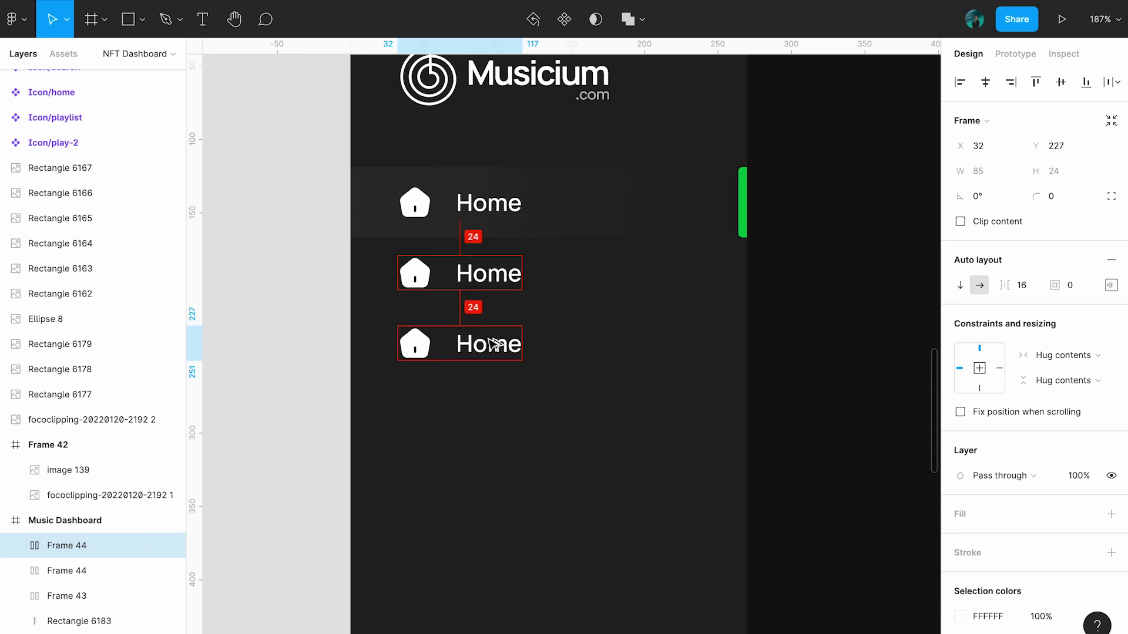
{"action": "key", "text": "ctrl+d"}
{"action": "key", "text": "ctrl+d"}
{"action": "scroll", "coordinate": [493, 344], "scroll_direction": "down", "scroll_amount": 1}
Rename the copied row labels to Discover, Radio, Albums and Podcast.
{"action": "double_click", "coordinate": [505, 219]}
{"action": "type", "text": "Discover"}
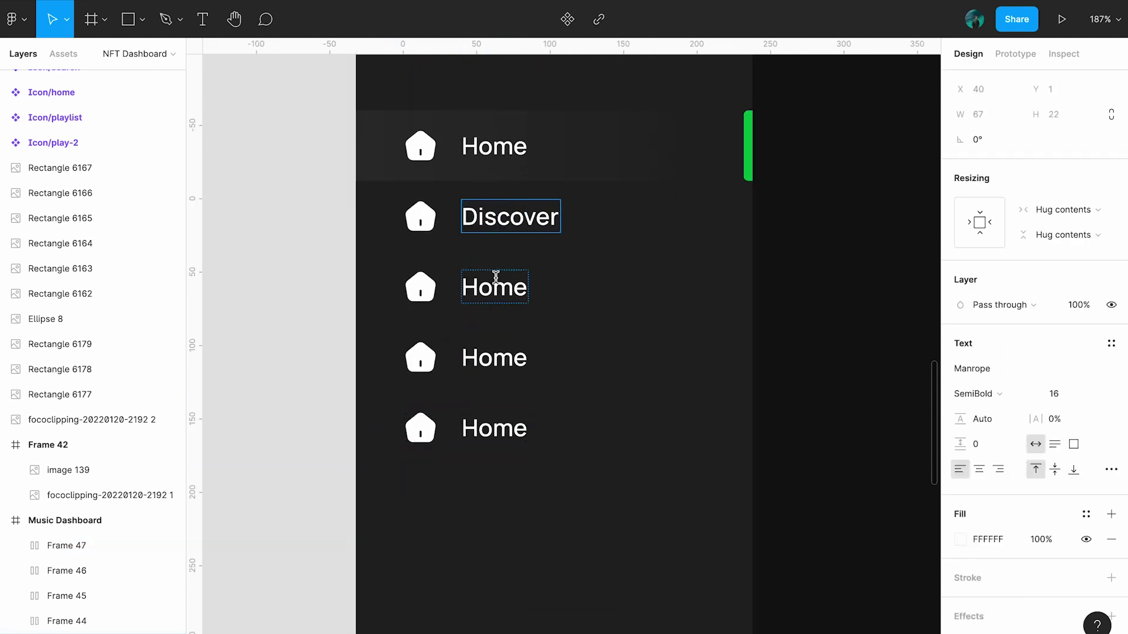
{"action": "double_click", "coordinate": [496, 279]}
{"action": "double_click", "coordinate": [492, 361]}
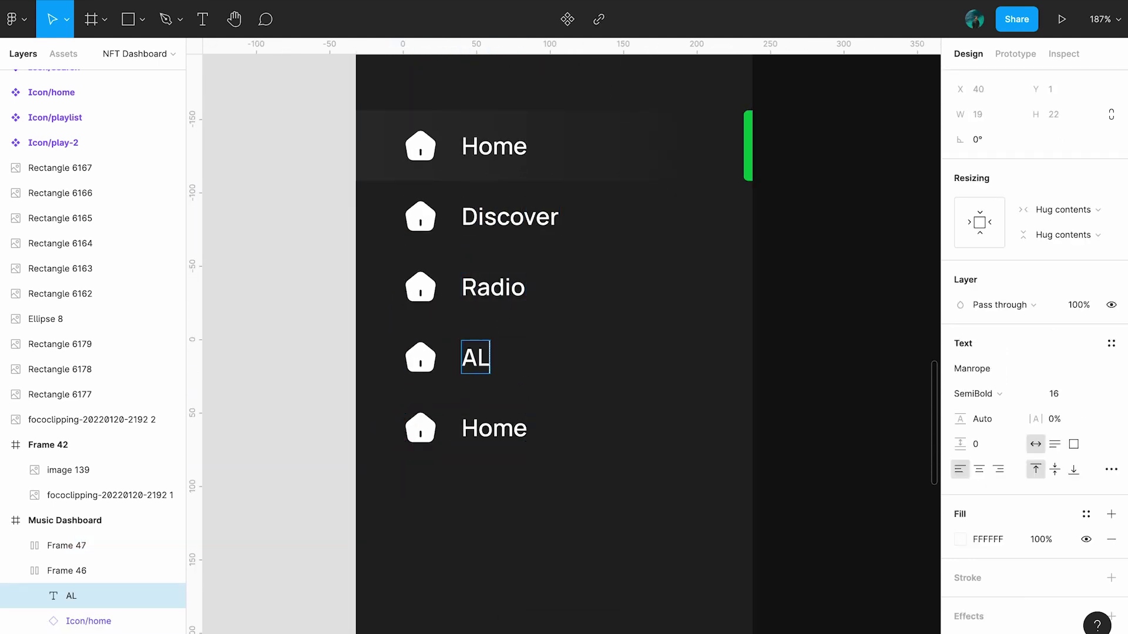
{"action": "type", "text": "lbums"}
{"action": "double_click", "coordinate": [493, 428]}
{"action": "type", "text": "P"}
{"action": "key", "text": "Escape"}
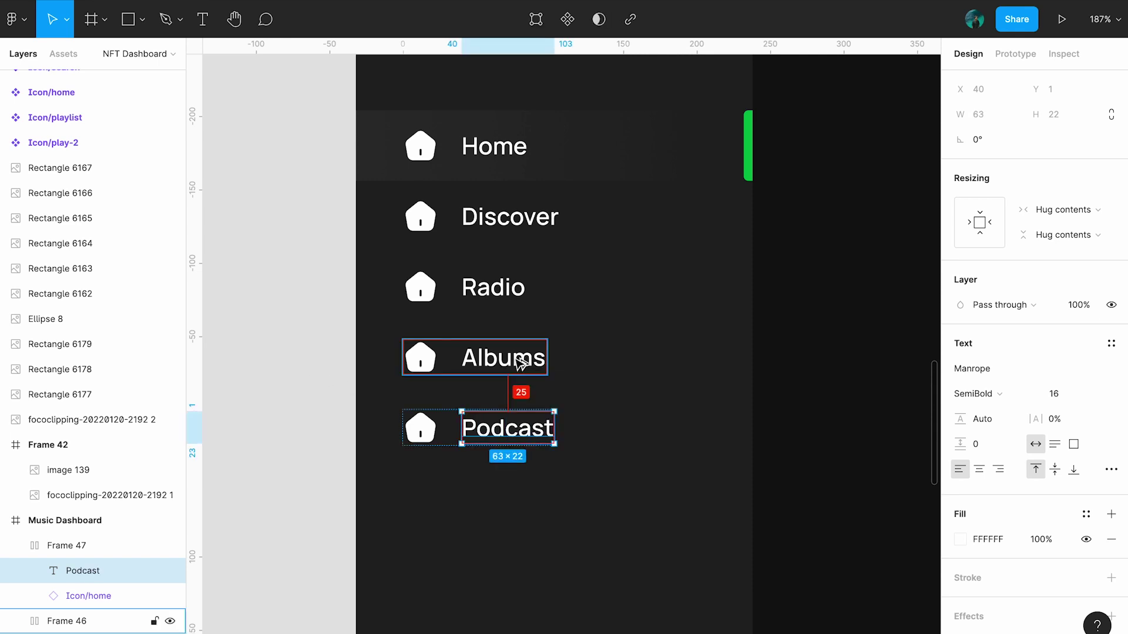
Give the Discover, Radio, Albums and Podcast labels Medium weight and the Text/color-2 style.
{"action": "left_click", "coordinate": [503, 358], "text": "shift"}
{"action": "left_click", "coordinate": [494, 288], "text": "shift"}
{"action": "left_click", "coordinate": [510, 217], "text": "shift"}
{"action": "left_click", "coordinate": [975, 394]}
{"action": "left_click", "coordinate": [977, 373]}
{"action": "left_click", "coordinate": [1085, 515]}
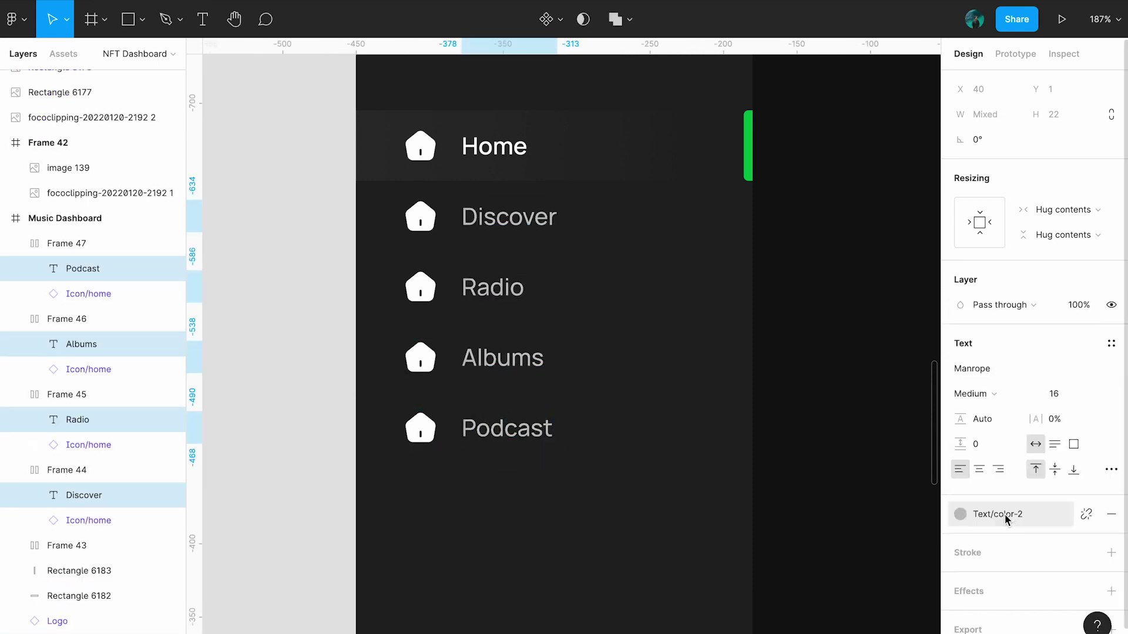
{"action": "left_click", "coordinate": [1004, 516]}
{"action": "left_click", "coordinate": [816, 398]}
{"action": "scroll", "coordinate": [816, 398], "scroll_direction": "up", "scroll_amount": 2}
{"action": "left_click", "coordinate": [447, 189]}
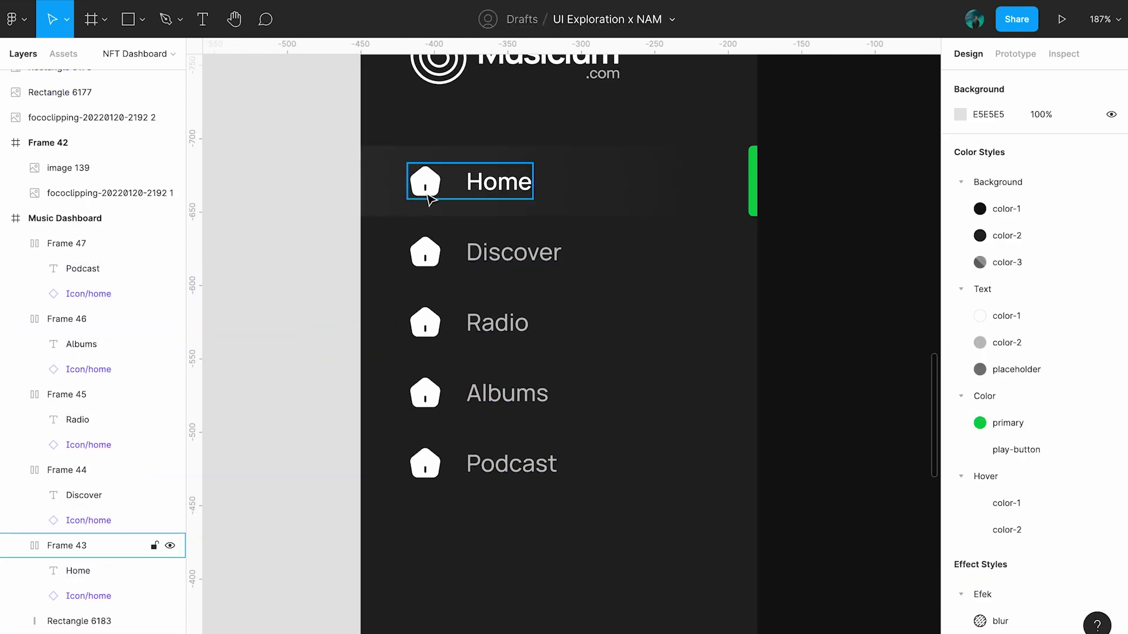
Swap the Discover and Radio rows' icons to the discover and radio icons.
{"action": "left_click", "coordinate": [425, 253]}
{"action": "left_click", "coordinate": [999, 229]}
{"action": "type", "text": "discover"}
{"action": "left_click", "coordinate": [975, 319]}
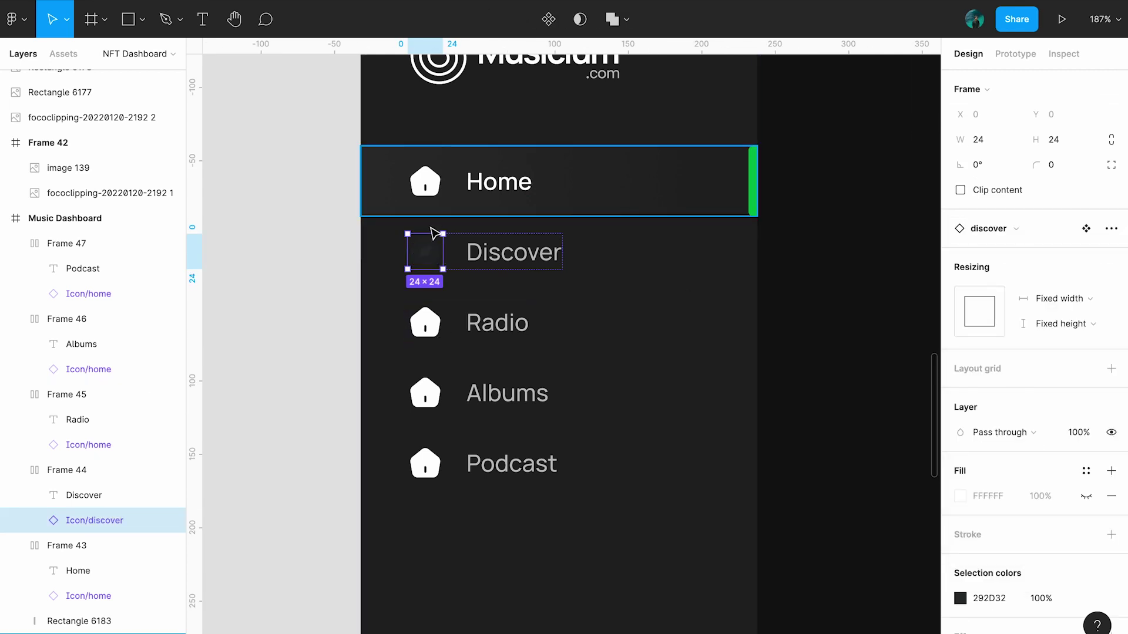
{"action": "left_click", "coordinate": [425, 322]}
{"action": "left_click", "coordinate": [999, 229]}
{"action": "type", "text": "rad"}
{"action": "left_click", "coordinate": [975, 319]}
Swap the Albums and Podcast rows' icons to the albums and podcast icons.
{"action": "left_click", "coordinate": [425, 393]}
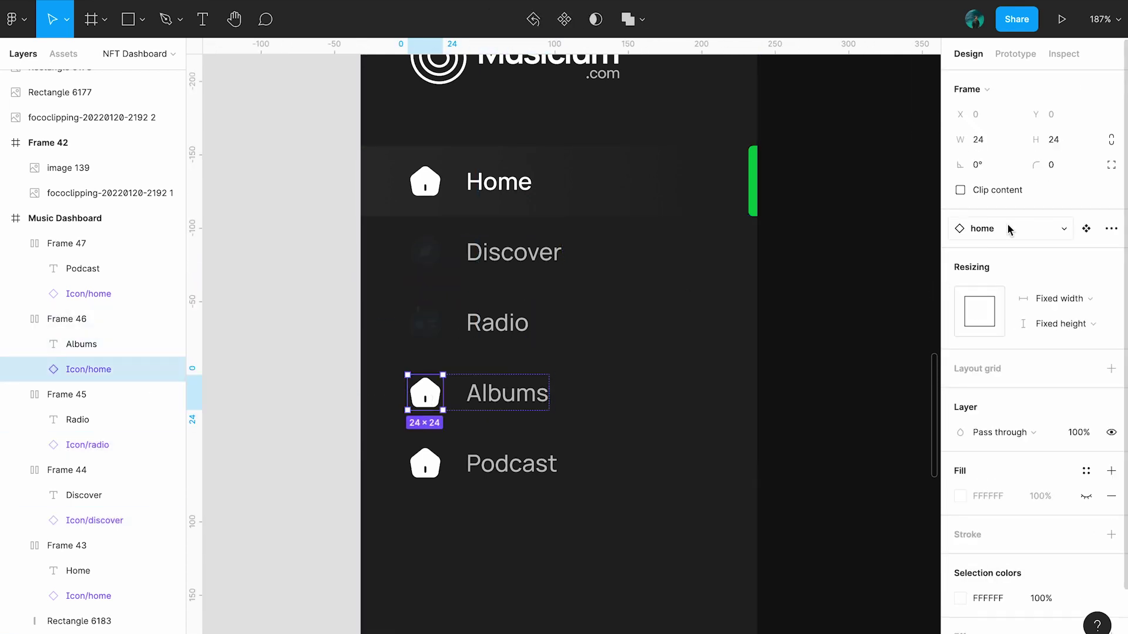
{"action": "left_click", "coordinate": [998, 228]}
{"action": "type", "text": "alb"}
{"action": "left_click", "coordinate": [996, 327]}
{"action": "left_click", "coordinate": [426, 463]}
{"action": "left_click", "coordinate": [993, 228]}
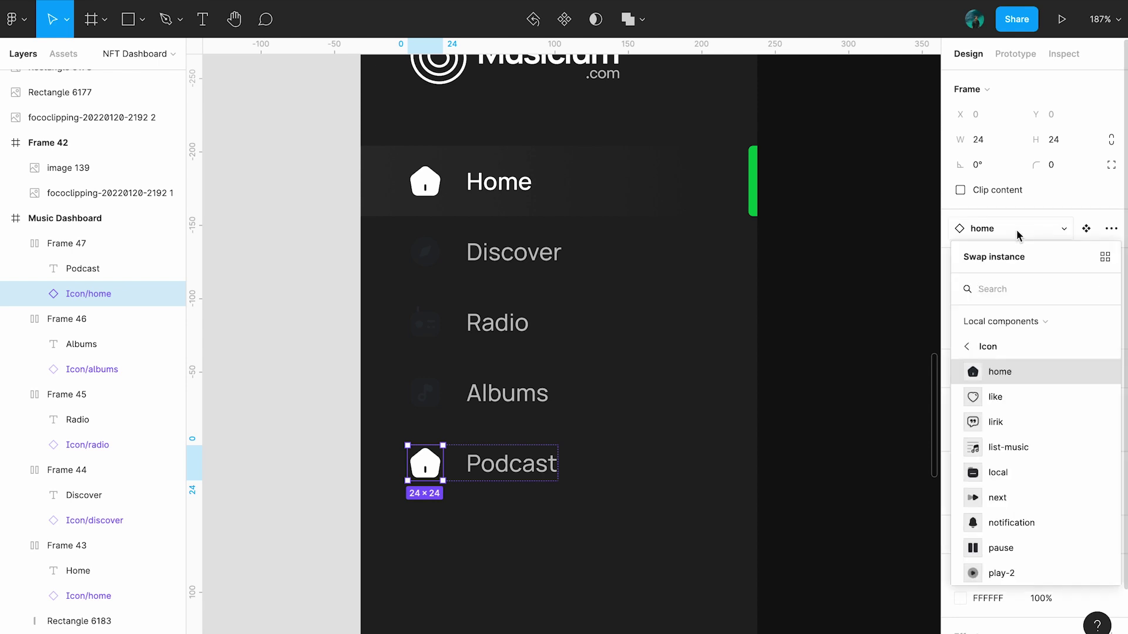
{"action": "type", "text": "pod"}
{"action": "left_click", "coordinate": [975, 318]}
Recolour the Discover, Radio, Albums and Podcast icons to a lighter grey.
{"action": "key", "text": "Escape"}
{"action": "left_click", "coordinate": [428, 474]}
{"action": "left_click", "coordinate": [426, 393], "text": "shift"}
{"action": "left_click", "coordinate": [425, 322], "text": "shift"}
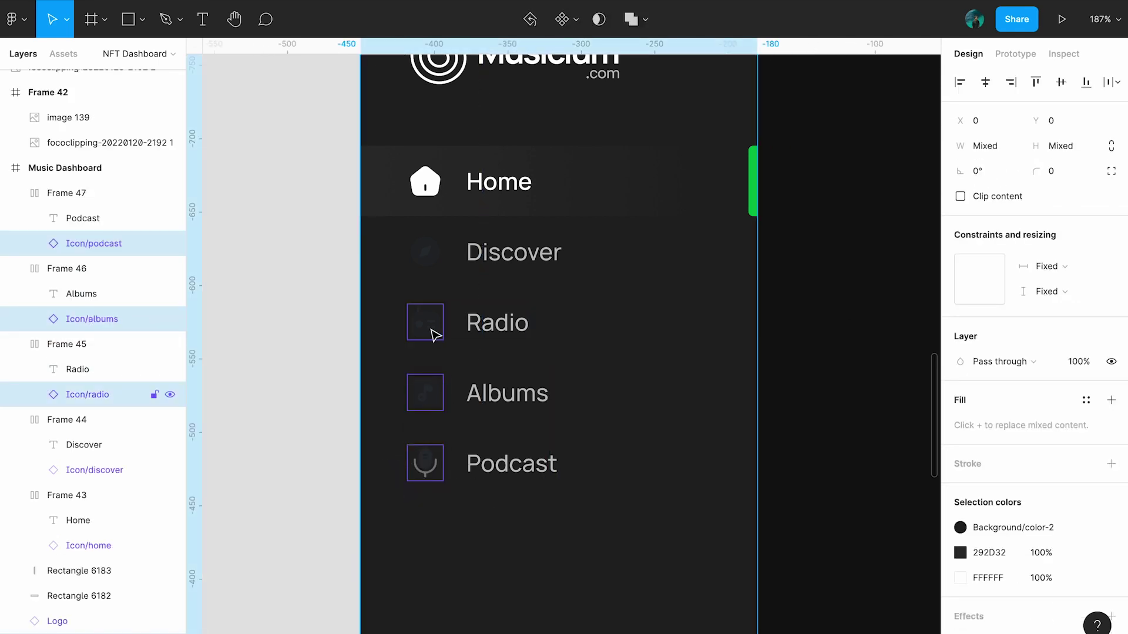
{"action": "left_click", "coordinate": [425, 252], "text": "shift"}
{"action": "left_click", "coordinate": [998, 509]}
{"action": "key", "text": "ctrl+v"}
{"action": "key", "text": "Return"}
{"action": "key", "text": "Escape"}
Duplicate the Podcast label below the menu as a heading placeholder.
{"action": "scroll", "coordinate": [543, 415], "scroll_direction": "down", "scroll_amount": 3}
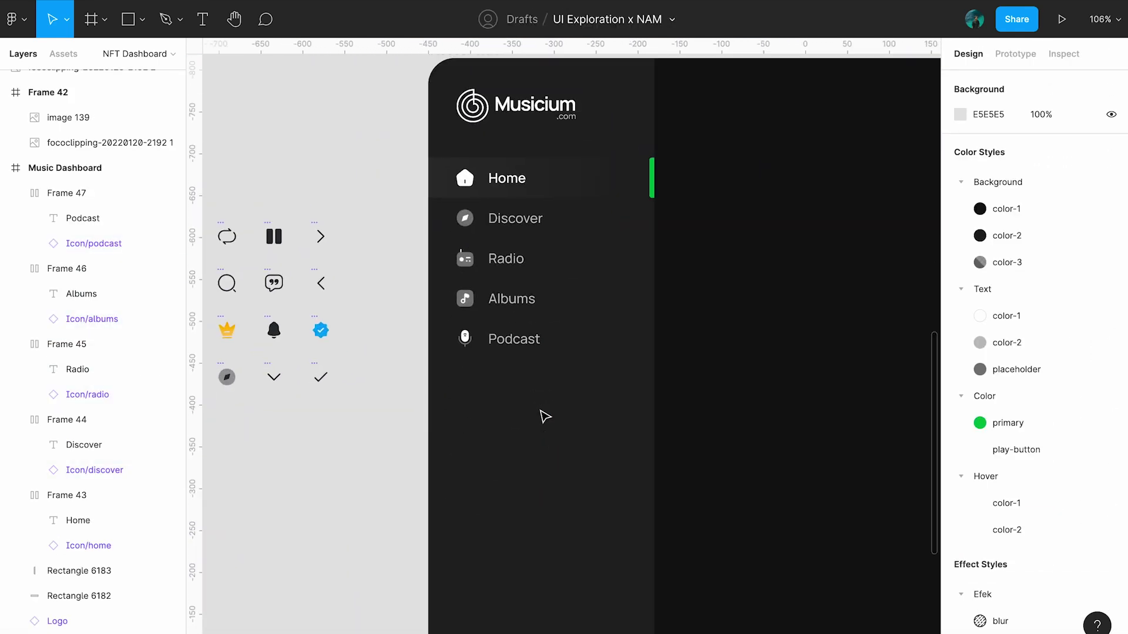
{"action": "scroll", "coordinate": [543, 415], "scroll_direction": "up", "scroll_amount": 3}
{"action": "left_click_drag", "start_coordinate": [513, 305], "coordinate": [457, 386]}
Style the copied label as a 12-size bold uppercase heading with 16% spacing, reading LIBRARY.
{"action": "left_click", "coordinate": [1054, 451]}
{"action": "type", "text": "12"}
{"action": "left_click", "coordinate": [975, 451]}
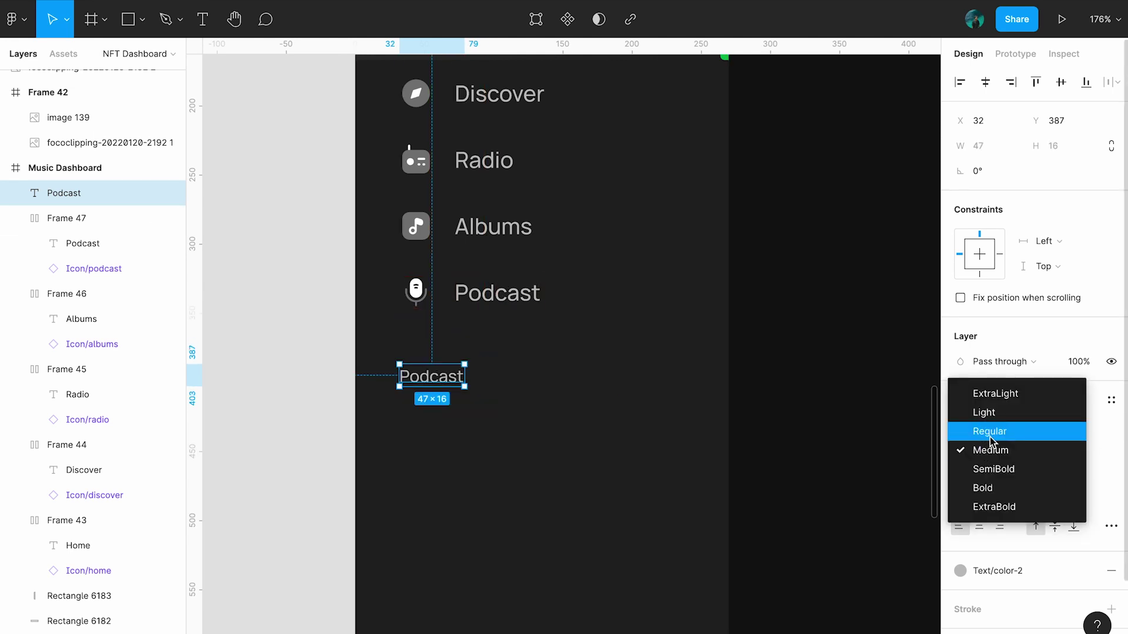
{"action": "left_click", "coordinate": [991, 488]}
{"action": "left_click", "coordinate": [1111, 527]}
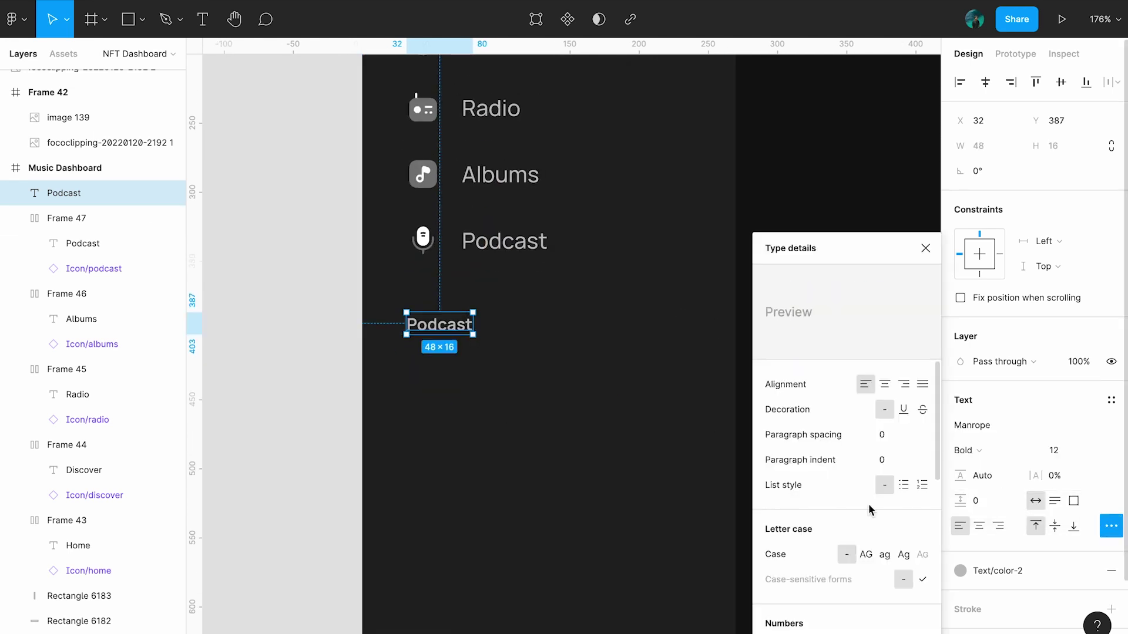
{"action": "left_click", "coordinate": [866, 554]}
{"action": "left_click", "coordinate": [1064, 475]}
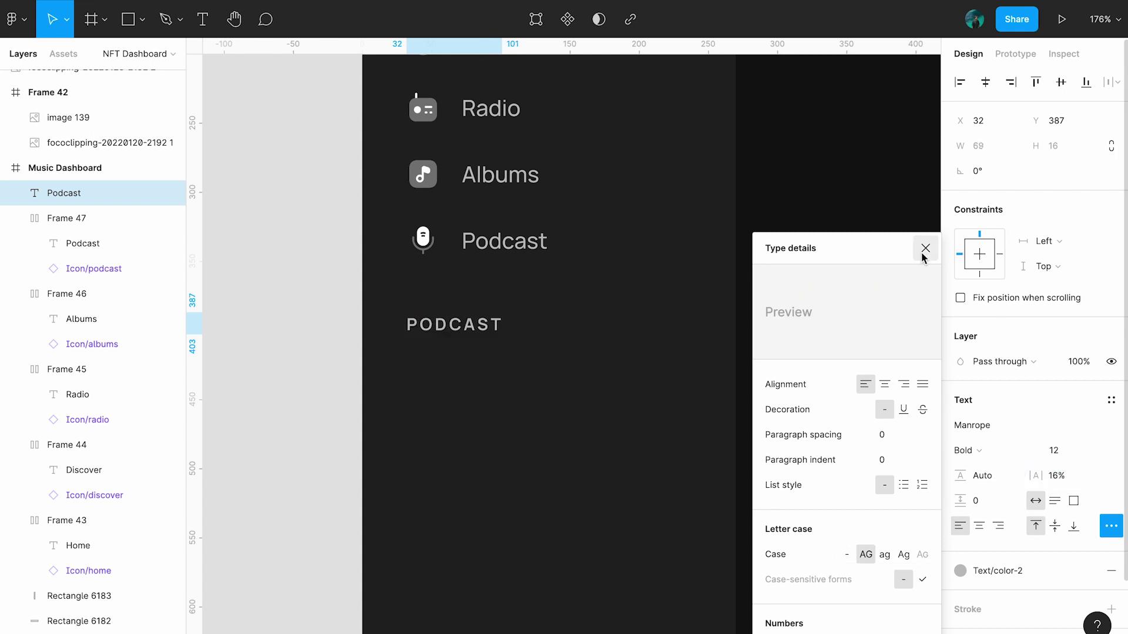
{"action": "left_click", "coordinate": [925, 248]}
{"action": "double_click", "coordinate": [451, 324]}
{"action": "type", "text": "Y"}
{"action": "left_click", "coordinate": [340, 371]}
Copy the Podcast row below LIBRARY to make three library rows.
{"action": "scroll", "coordinate": [405, 281], "scroll_direction": "down", "scroll_amount": 3}
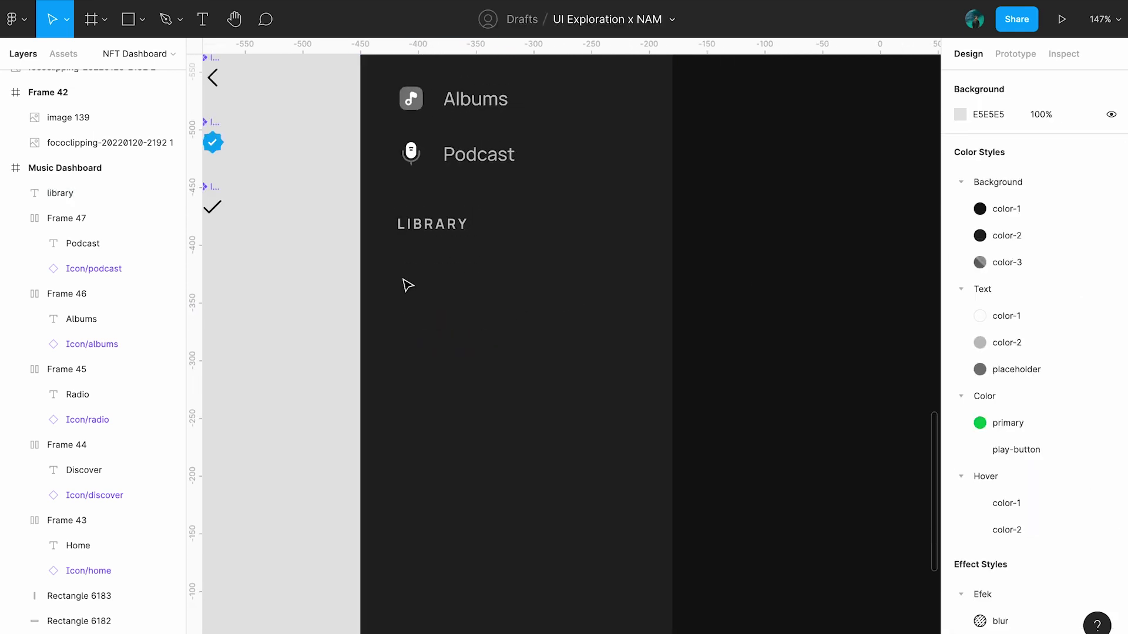
{"action": "left_click_drag", "start_coordinate": [461, 159], "coordinate": [468, 286]}
{"action": "key", "text": "ctrl+d"}
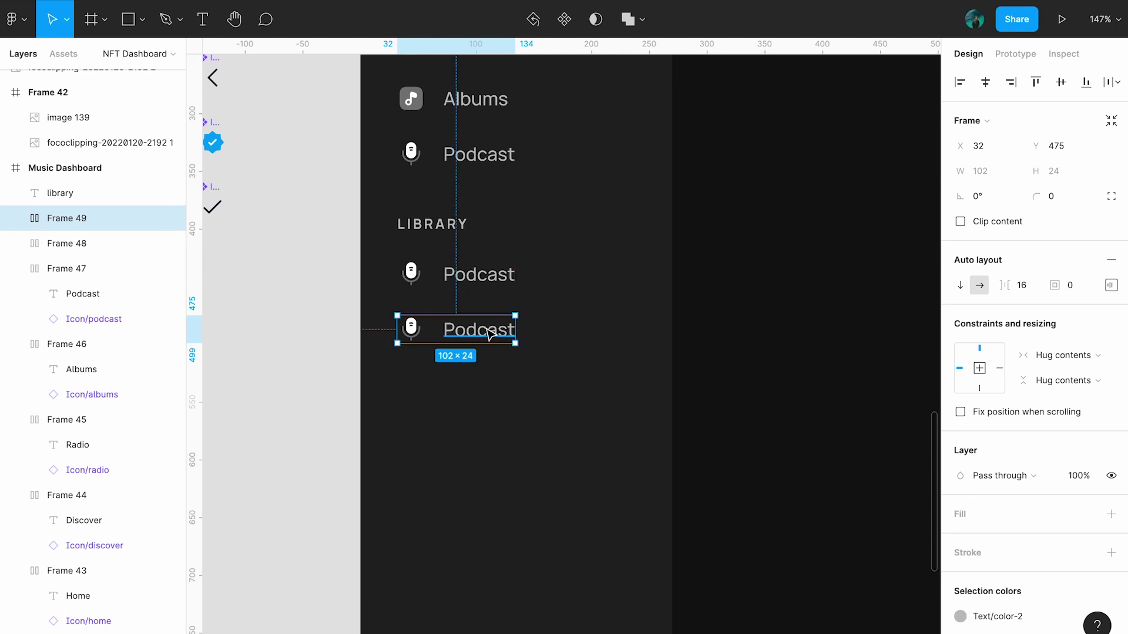
{"action": "key", "text": "ctrl+d"}
{"action": "scroll", "coordinate": [498, 222], "scroll_direction": "down", "scroll_amount": 1}
Rename the three rows to Recently Added, Favorite Songs and Local Files.
{"action": "double_click", "coordinate": [493, 231]}
{"action": "type", "text": "Recently Addr"}
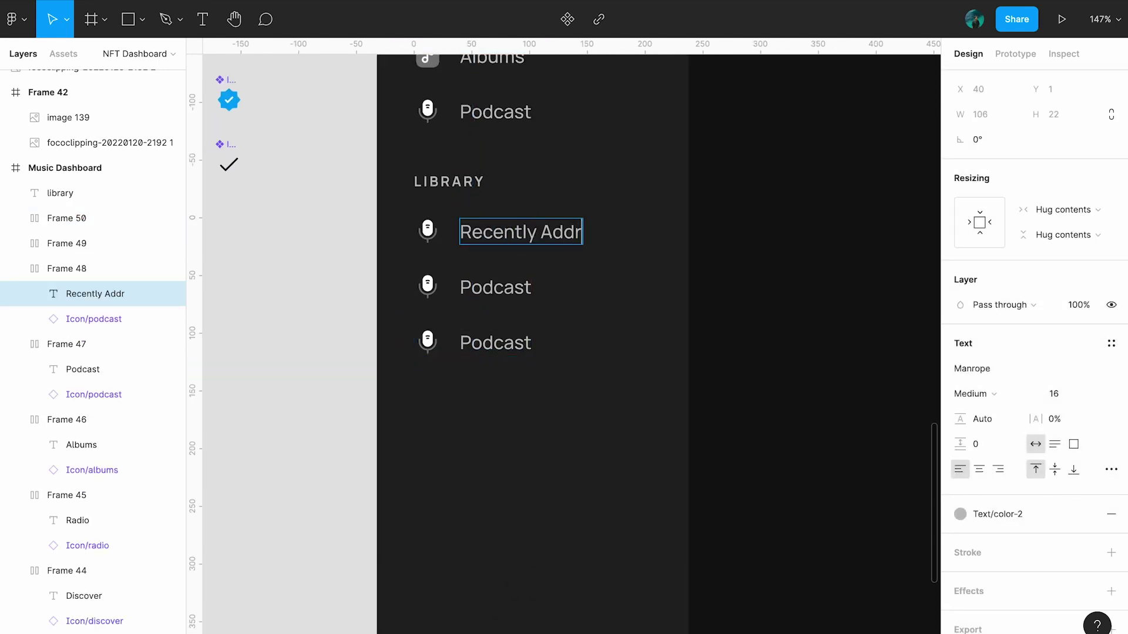
{"action": "key", "text": "BackSpace"}
{"action": "type", "text": "ed"}
{"action": "double_click", "coordinate": [507, 286]}
{"action": "type", "text": "Favorite Songs"}
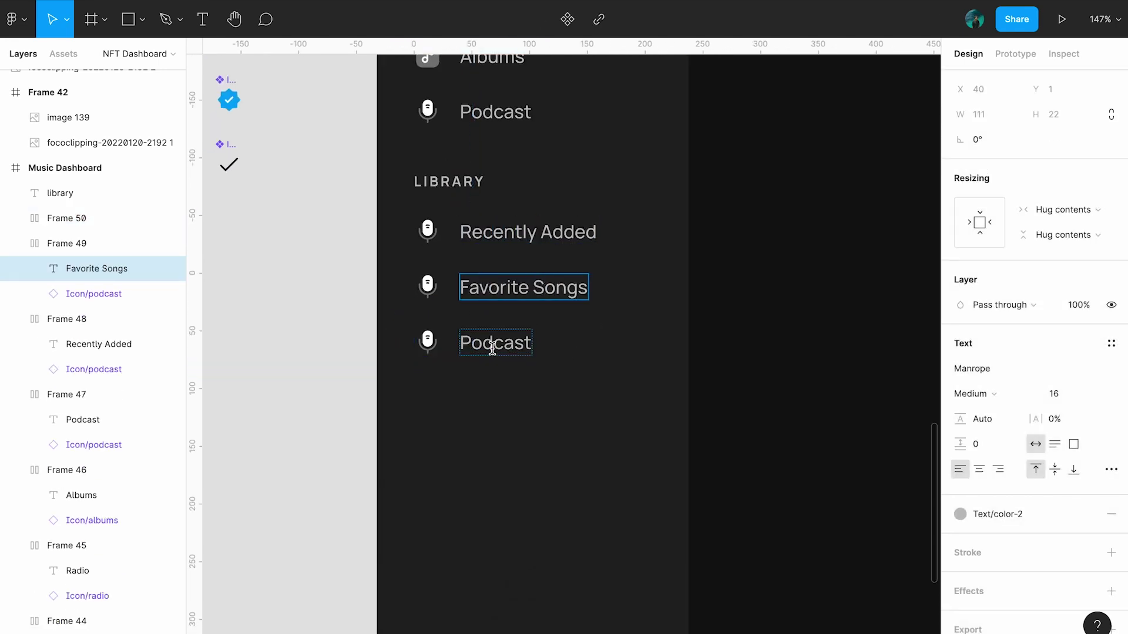
{"action": "double_click", "coordinate": [492, 346]}
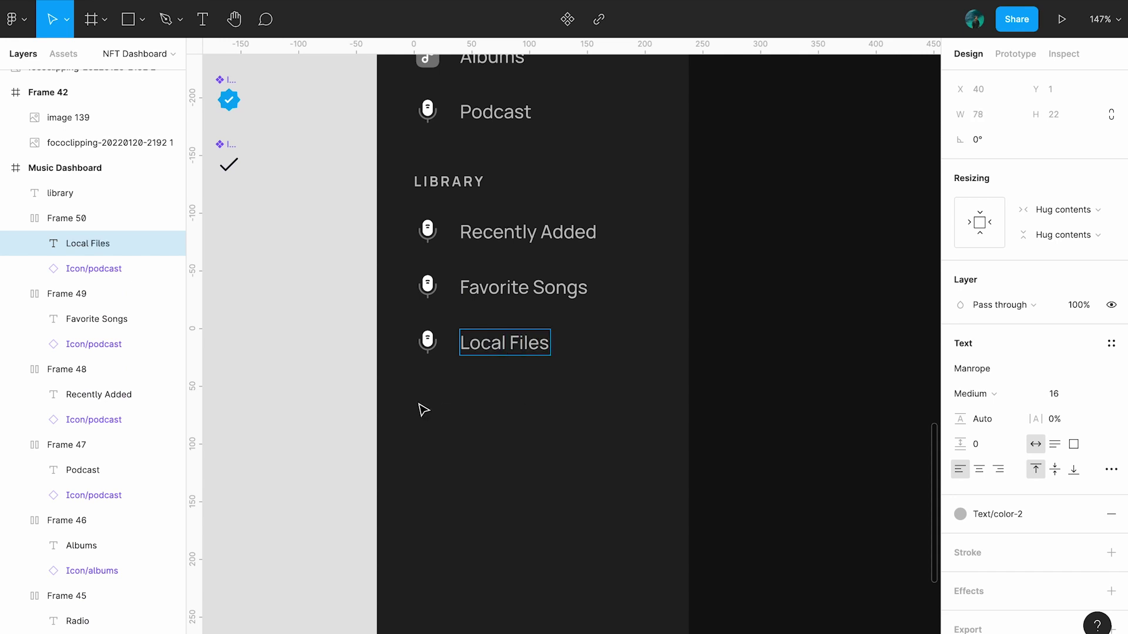
Swap the Recently Added icon to the vuesax music-square-add icon.
{"action": "left_click", "coordinate": [435, 235]}
{"action": "double_click", "coordinate": [427, 231]}
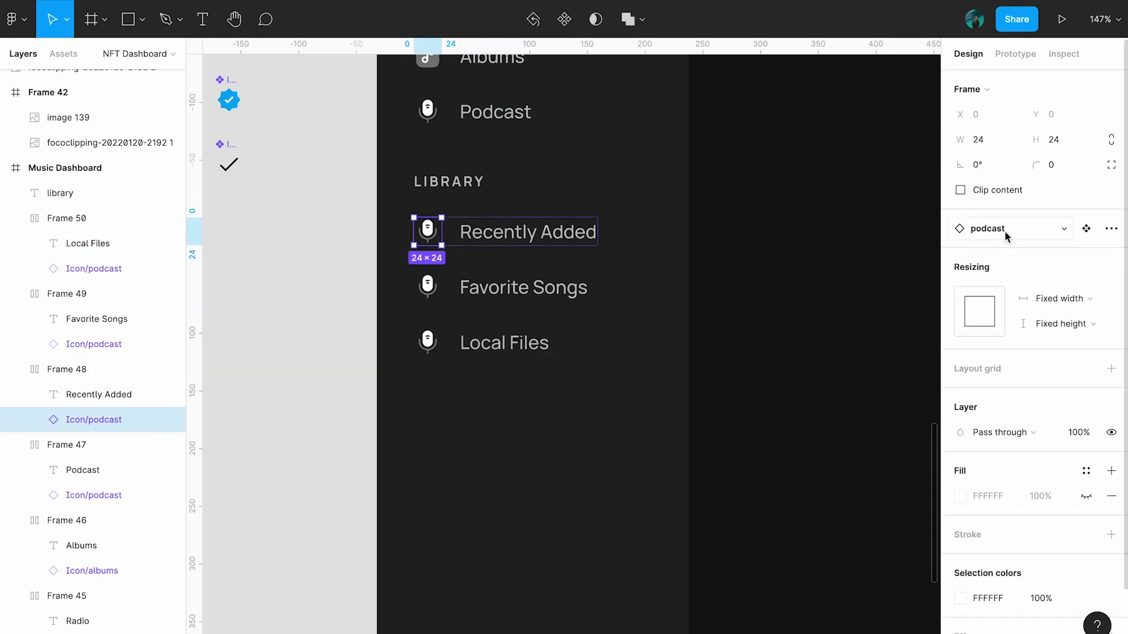
{"action": "left_click", "coordinate": [1006, 229]}
{"action": "left_click", "coordinate": [999, 347]}
{"action": "left_click", "coordinate": [1006, 371]}
Swap the Favorite Songs and Local Files icons to the favorite and local icons.
{"action": "left_click", "coordinate": [1004, 372]}
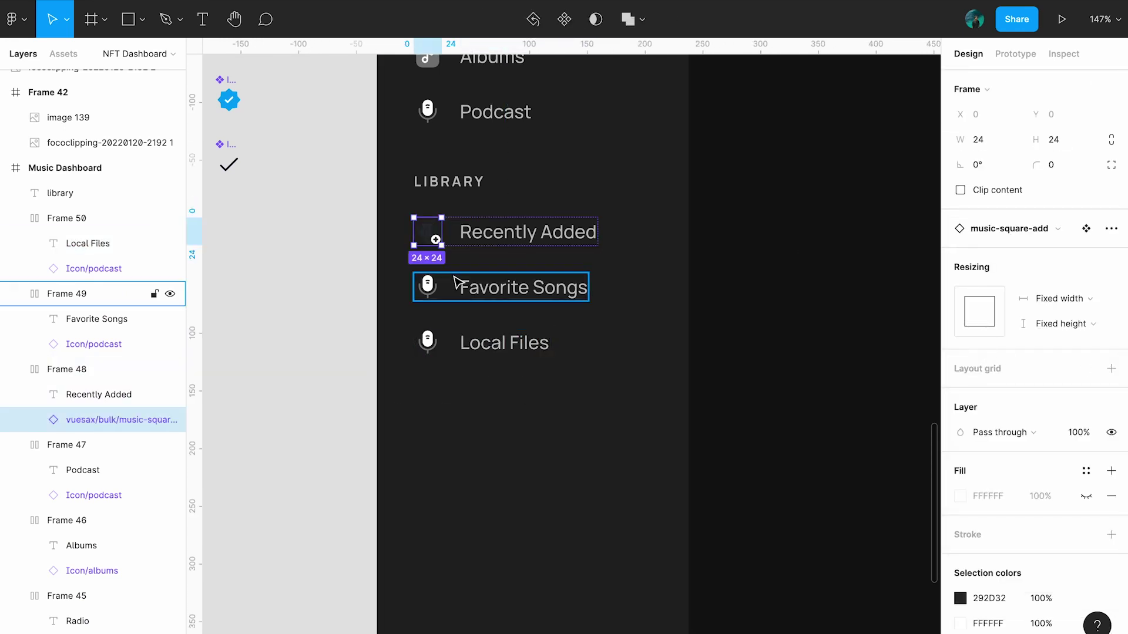
{"action": "double_click", "coordinate": [428, 287]}
{"action": "left_click", "coordinate": [1007, 229]}
{"action": "type", "text": "fa"}
{"action": "left_click", "coordinate": [1008, 317]}
{"action": "double_click", "coordinate": [428, 341]}
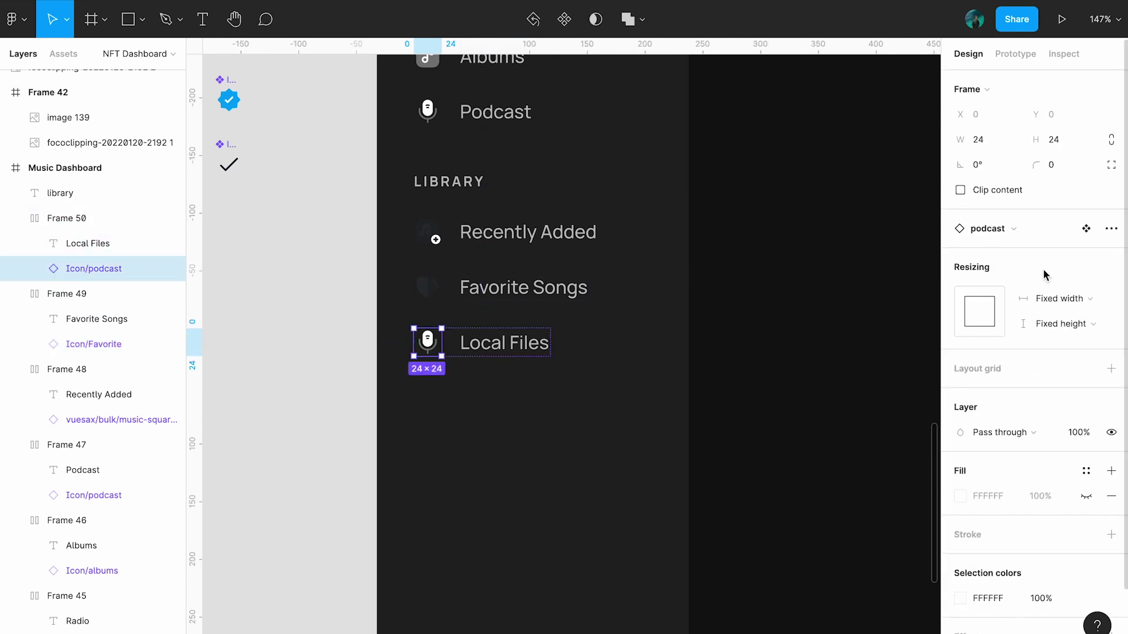
{"action": "left_click", "coordinate": [1006, 229]}
{"action": "type", "text": "local"}
{"action": "left_click", "coordinate": [1008, 318]}
Copy the LIBRARY heading below Local Files as the PLAYLIST heading.
{"action": "left_click", "coordinate": [428, 287], "text": "shift"}
{"action": "left_click", "coordinate": [427, 231], "text": "shift"}
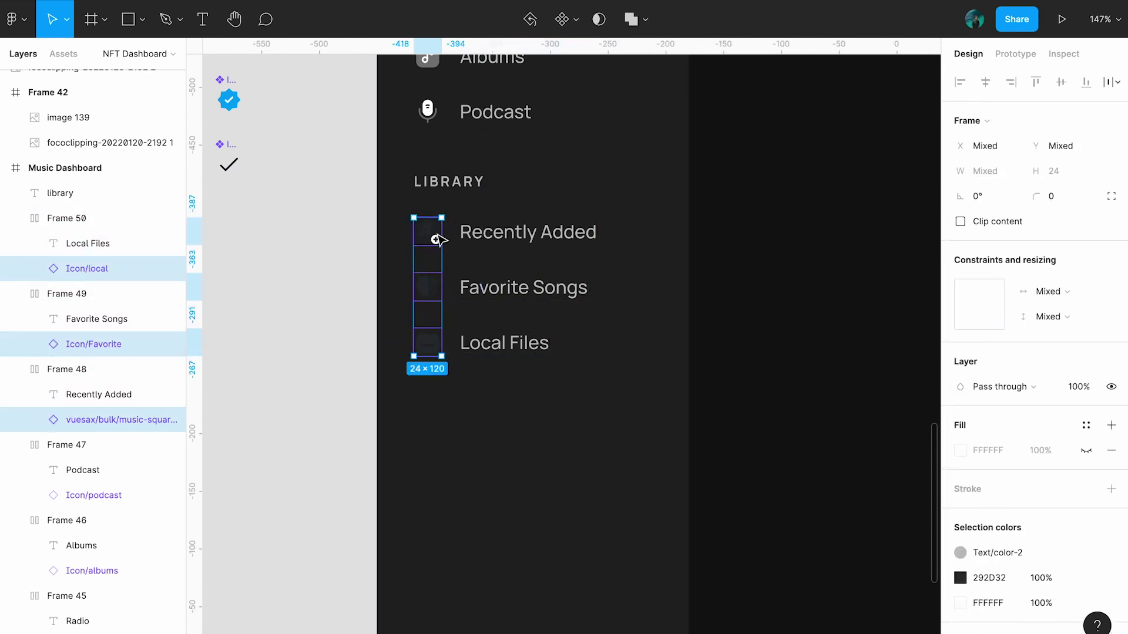
{"action": "scroll", "coordinate": [990, 528], "scroll_direction": "up", "scroll_amount": 1}
{"action": "scroll", "coordinate": [505, 438], "scroll_direction": "down", "scroll_amount": 3}
{"action": "left_click_drag", "start_coordinate": [553, 255], "coordinate": [553, 397]}
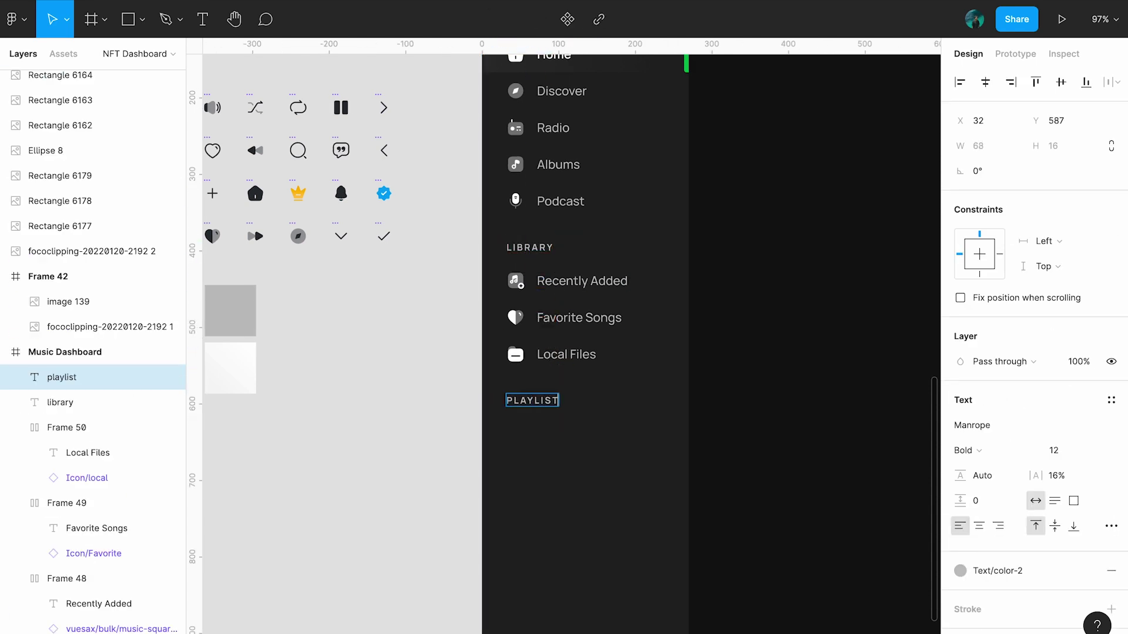
Place an Icon/plus beside the PLAYLIST heading, aligned with it and nudged right.
{"action": "type", "text": "T"}
{"action": "key", "text": "Escape"}
{"action": "left_click_drag", "start_coordinate": [321, 204], "coordinate": [674, 376]}
{"action": "scroll", "coordinate": [674, 375], "scroll_direction": "up", "scroll_amount": 3}
{"action": "left_click_drag", "start_coordinate": [634, 315], "coordinate": [686, 387]}
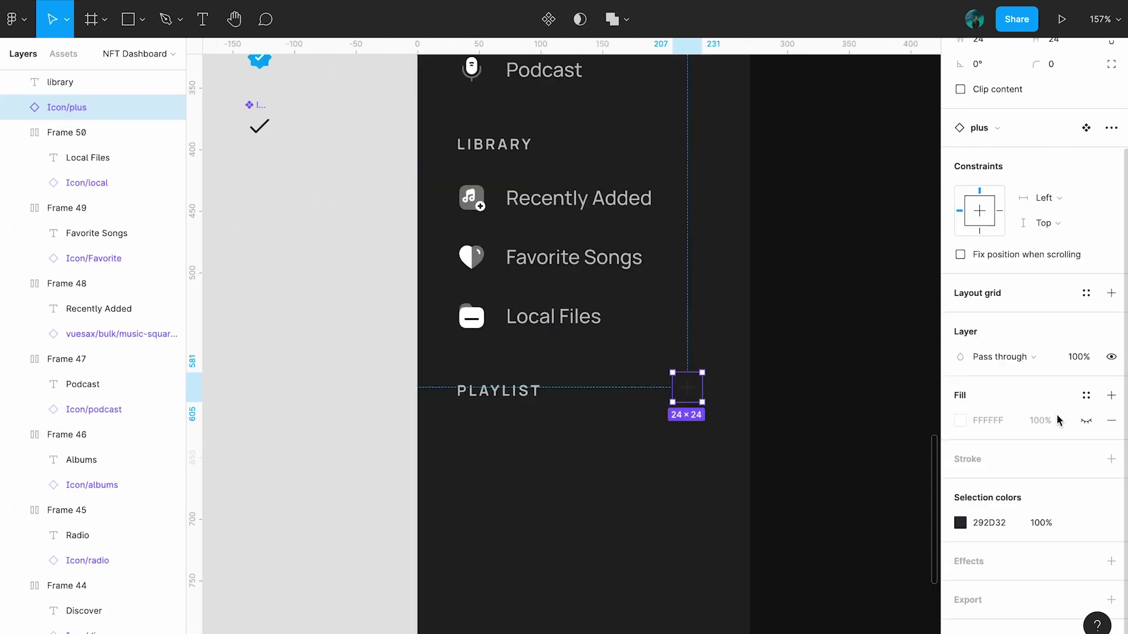
{"action": "scroll", "coordinate": [1022, 458], "scroll_direction": "down", "scroll_amount": 3}
{"action": "scroll", "coordinate": [1057, 294], "scroll_direction": "up", "scroll_amount": 4}
{"action": "left_click", "coordinate": [513, 394], "text": "shift"}
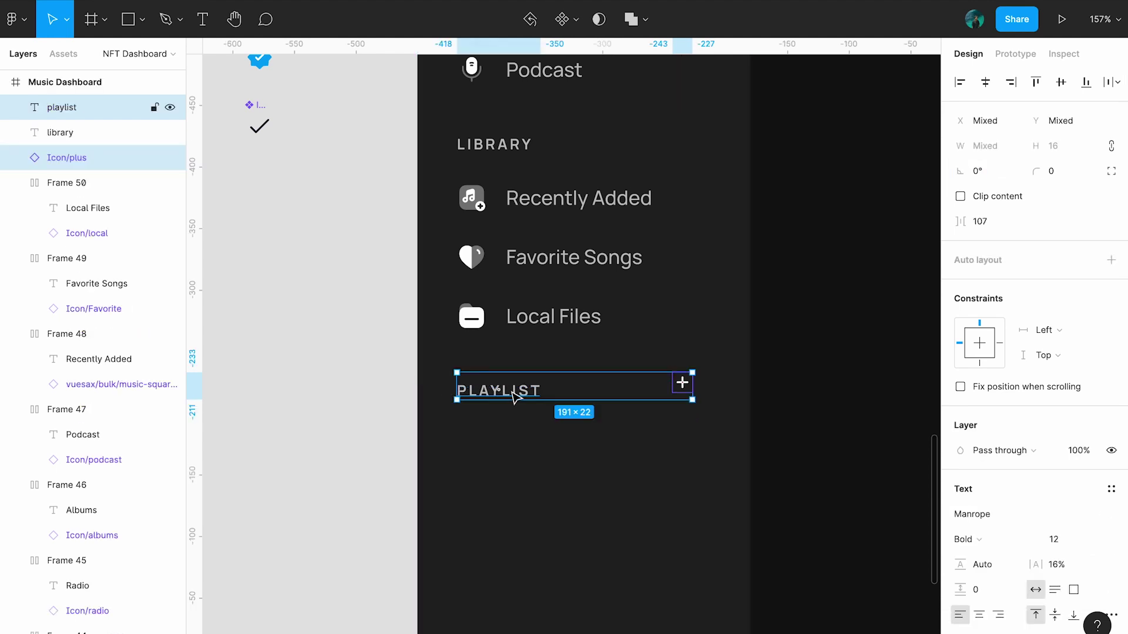
{"action": "left_click", "coordinate": [1061, 85]}
{"action": "key", "text": "shift+Right"}
{"action": "key", "text": "shift+Right"}
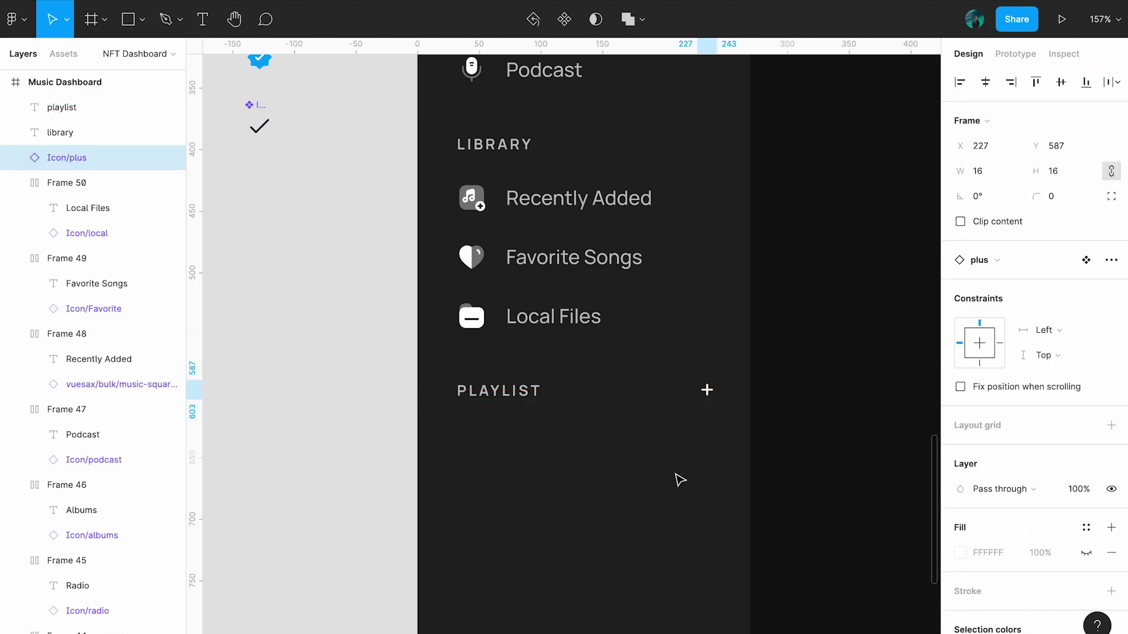
{"action": "scroll", "coordinate": [680, 481], "scroll_direction": "down", "scroll_amount": 2}
Copy the Local Files row into three rows: Lo-fi Music, Best of Bon Jovi, Best of John Mayer.
{"action": "left_click_drag", "start_coordinate": [549, 219], "coordinate": [549, 352]}
{"action": "double_click", "coordinate": [530, 351]}
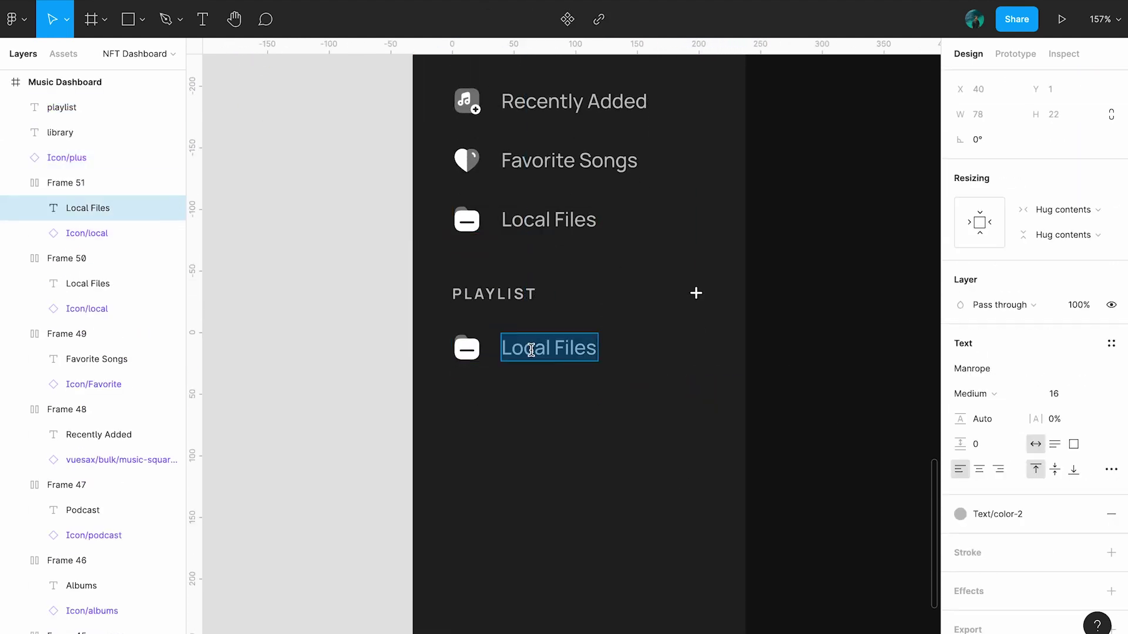
{"action": "type", "text": "Lo-fi Music"}
{"action": "left_click", "coordinate": [284, 401]}
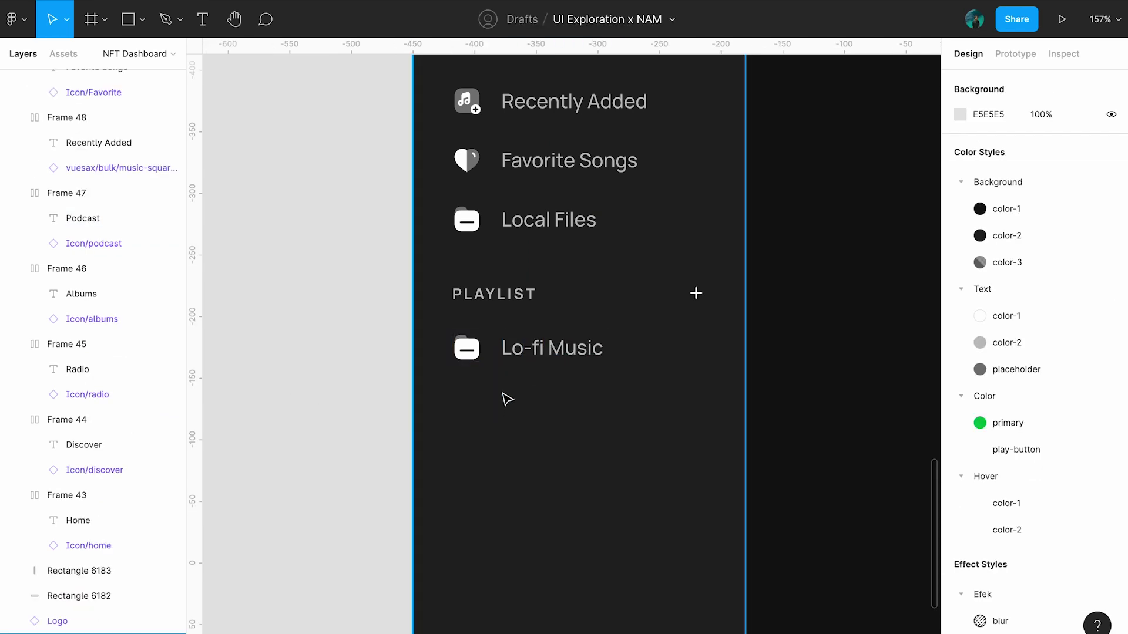
{"action": "left_click", "coordinate": [536, 353]}
{"action": "left_click_drag", "start_coordinate": [536, 368], "coordinate": [536, 403]}
{"action": "key", "text": "ctrl+d"}
{"action": "double_click", "coordinate": [563, 407]}
{"action": "type", "text": "Best of Bon Jovi"}
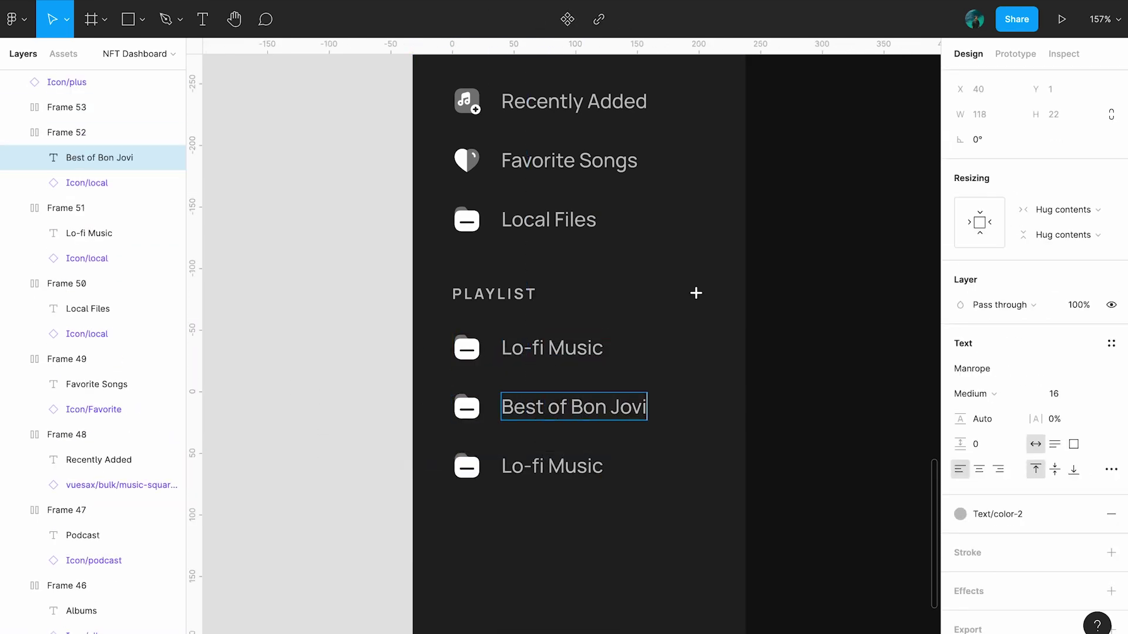
{"action": "double_click", "coordinate": [547, 467]}
{"action": "type", "text": "Best of John M"}
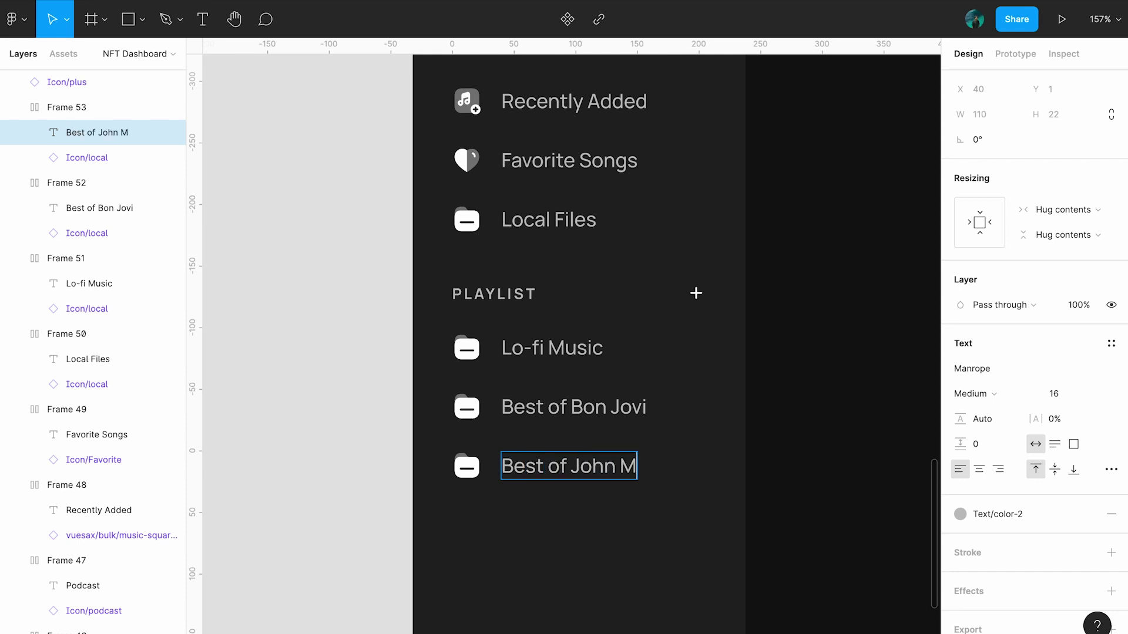
{"action": "type", "text": "ayer"}
{"action": "key", "text": "Escape"}
Swap all three playlist row icons to Icon/playlist.
{"action": "left_click_drag", "start_coordinate": [434, 326], "coordinate": [487, 488]}
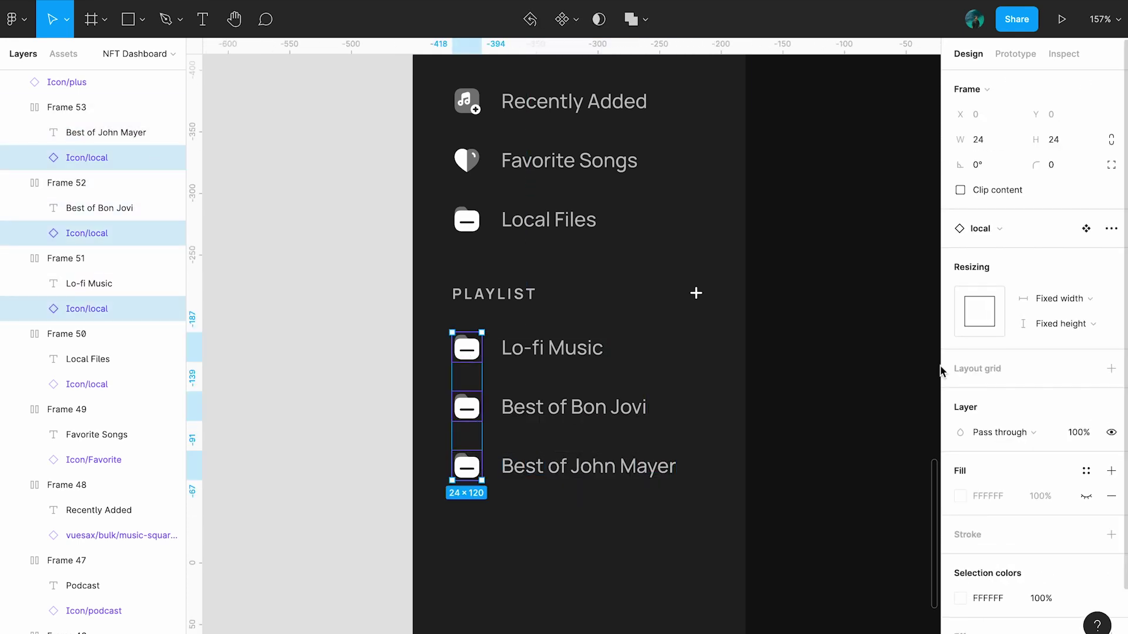
{"action": "left_click", "coordinate": [1010, 229]}
{"action": "scroll", "coordinate": [1032, 446], "scroll_direction": "down", "scroll_amount": 3}
{"action": "left_click", "coordinate": [1001, 415]}
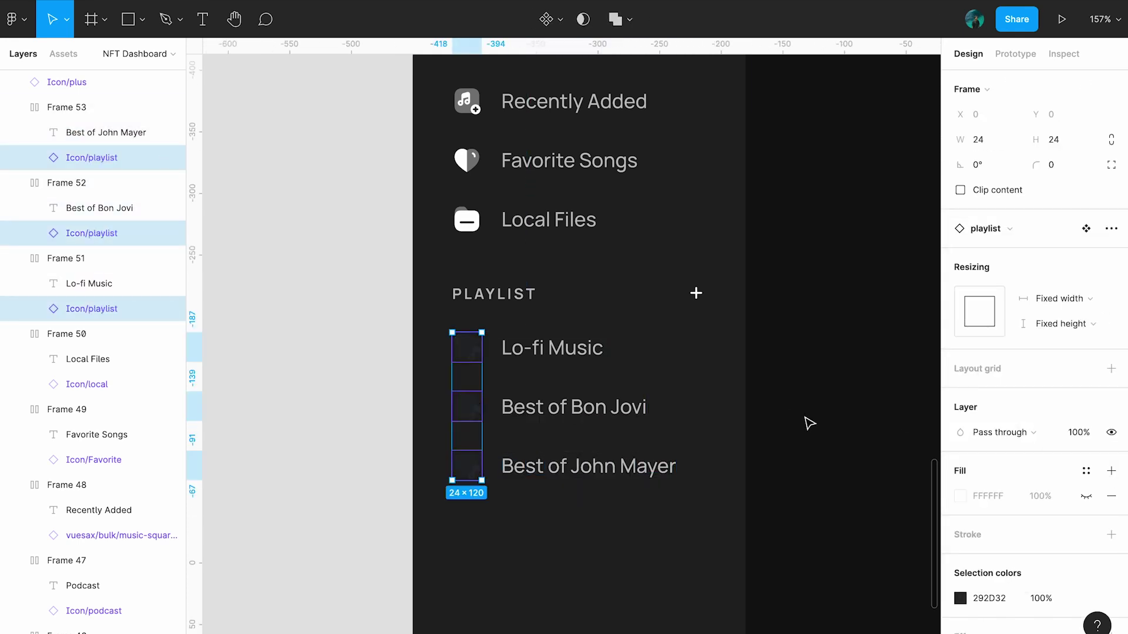
{"action": "left_click", "coordinate": [411, 521]}
{"action": "scroll", "coordinate": [409, 519], "scroll_direction": "up", "scroll_amount": 5}
{"action": "scroll", "coordinate": [410, 519], "scroll_direction": "down", "scroll_amount": 3}
{"action": "scroll", "coordinate": [418, 297], "scroll_direction": "down", "scroll_amount": 2}
{"action": "scroll", "coordinate": [393, 443], "scroll_direction": "up", "scroll_amount": 3}
{"action": "scroll", "coordinate": [576, 197], "scroll_direction": "up", "scroll_amount": 5}
{"action": "scroll", "coordinate": [575, 197], "scroll_direction": "up", "scroll_amount": 3}
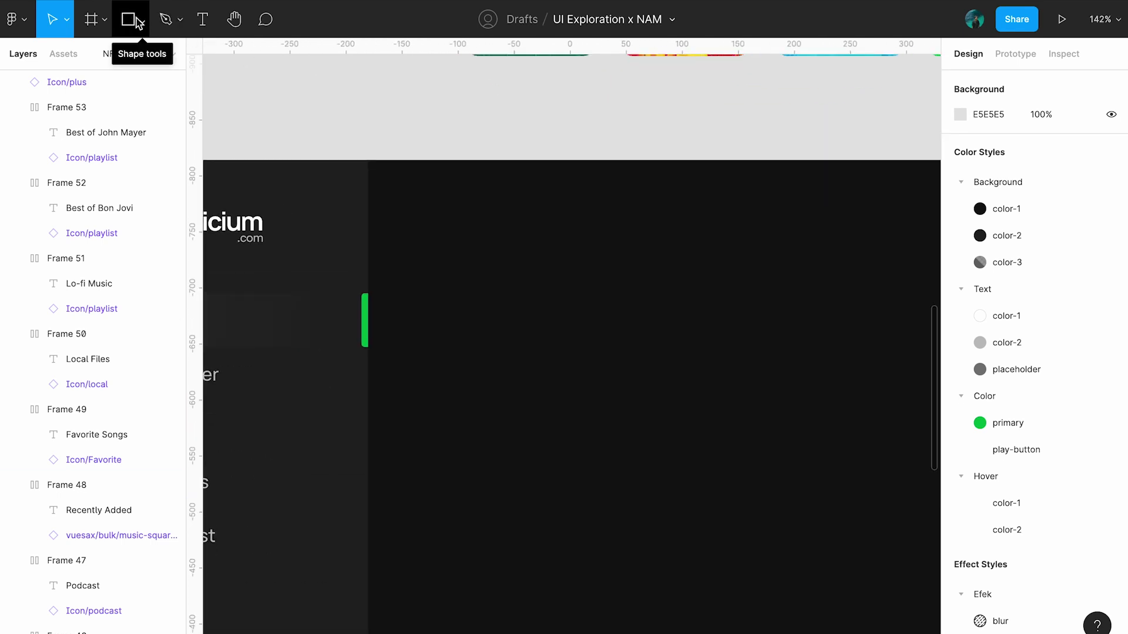
{"action": "left_click", "coordinate": [91, 18]}
Add a rounded 50×50 frame at the top of the main area, filled with Background/color-2.
{"action": "left_click", "coordinate": [438, 213]}
{"action": "key", "text": "Tab"}
{"action": "key", "text": "Tab"}
{"action": "key", "text": "Tab"}
{"action": "type", "text": "1"}
{"action": "left_click_drag", "start_coordinate": [433, 219], "coordinate": [454, 252]}
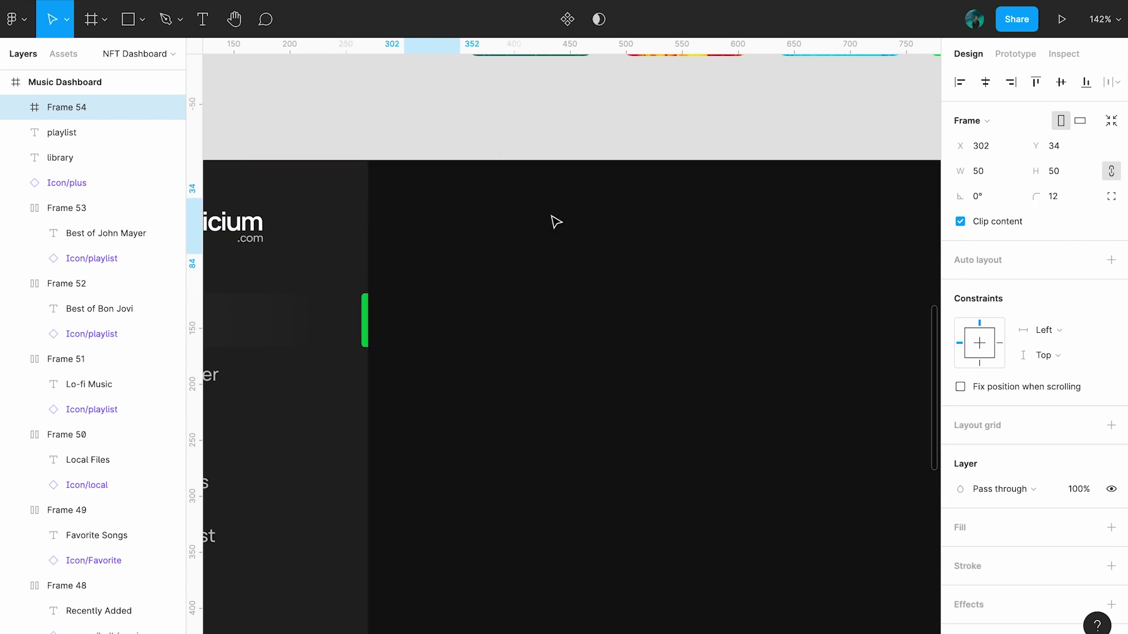
{"action": "left_click", "coordinate": [1091, 527]}
{"action": "left_click", "coordinate": [972, 466]}
{"action": "key", "text": "Escape"}
Copy the Icon/arrow-left into the new frame and centre it inside.
{"action": "scroll", "coordinate": [551, 324], "scroll_direction": "left", "scroll_amount": 5}
{"action": "left_click", "coordinate": [505, 403]}
{"action": "key", "text": "ctrl+c"}
{"action": "left_click", "coordinate": [808, 262]}
{"action": "key", "text": "ctrl+v"}
{"action": "key", "text": "shift+2"}
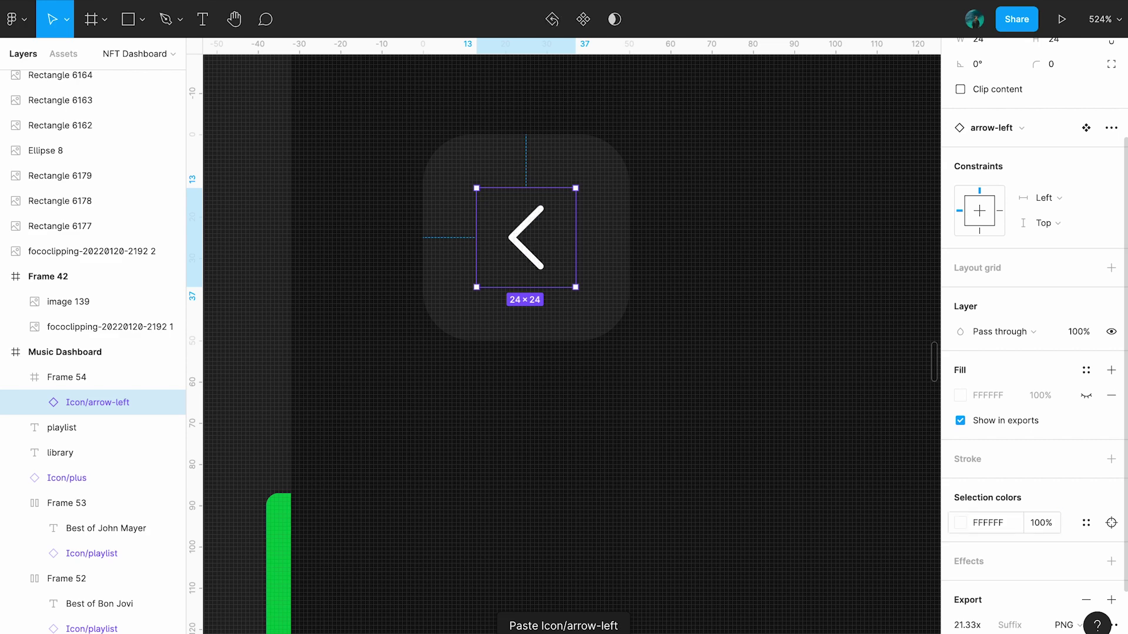
{"action": "left_click", "coordinate": [537, 380]}
{"action": "key", "text": "Return"}
{"action": "key", "text": "Escape"}
{"action": "key", "text": "Escape"}
{"action": "left_click", "coordinate": [646, 364]}
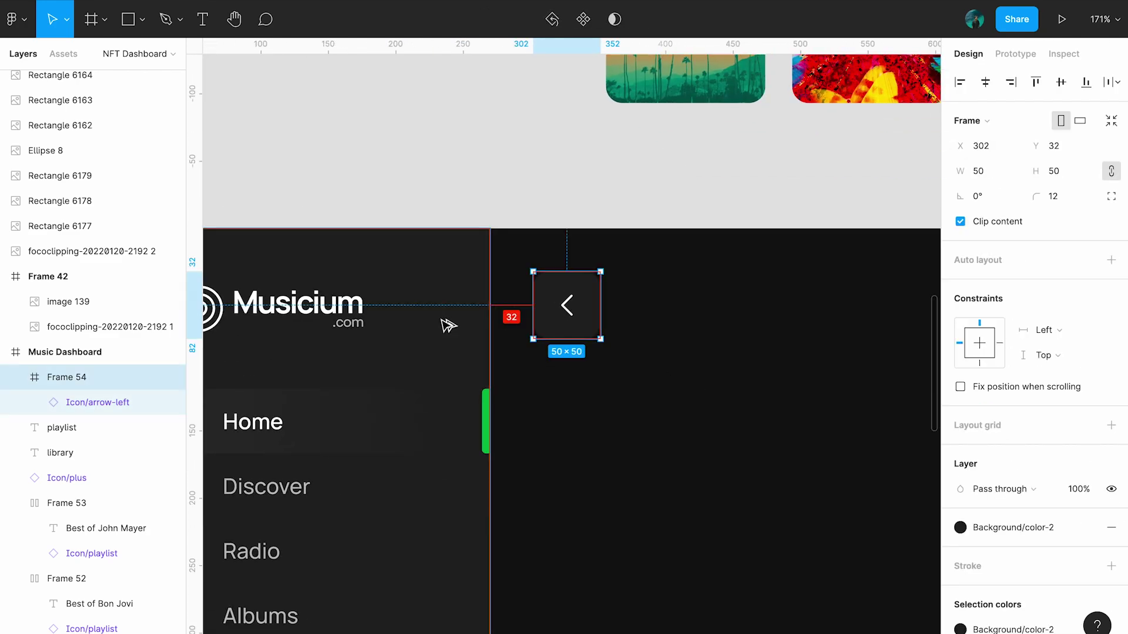
{"action": "left_click", "coordinate": [712, 311]}
Copy the sidebar Home label beside the back button, resize it, and centre-align them vertically.
{"action": "scroll", "coordinate": [713, 310], "scroll_direction": "right", "scroll_amount": 3}
{"action": "scroll", "coordinate": [456, 327], "scroll_direction": "left", "scroll_amount": 3}
{"action": "left_click", "coordinate": [249, 425]}
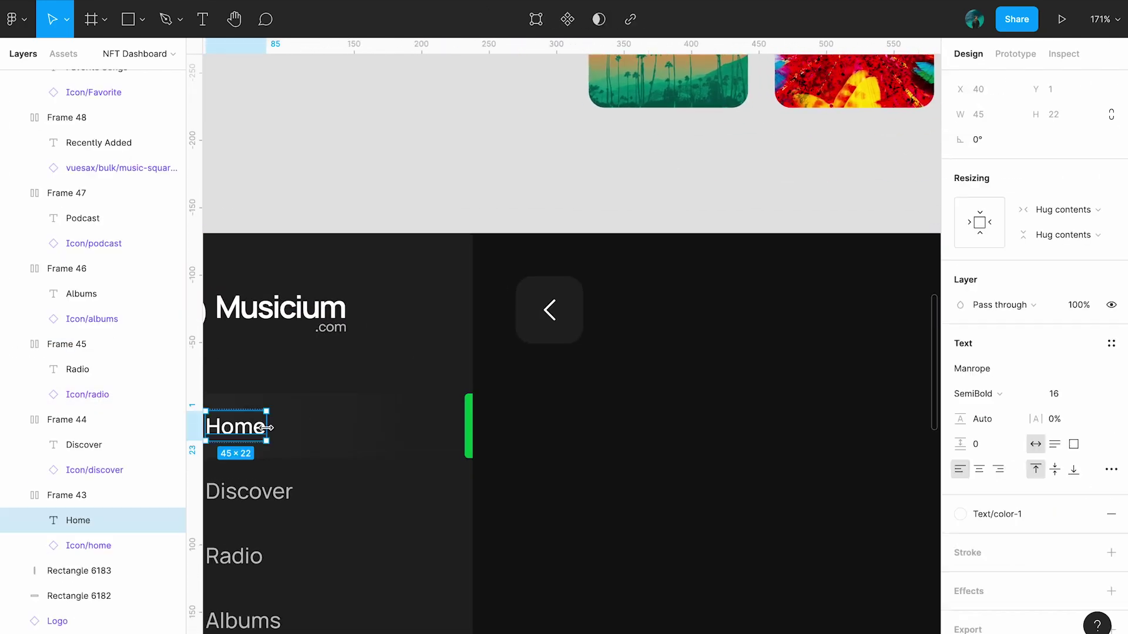
{"action": "left_click_drag", "start_coordinate": [259, 435], "coordinate": [668, 319]}
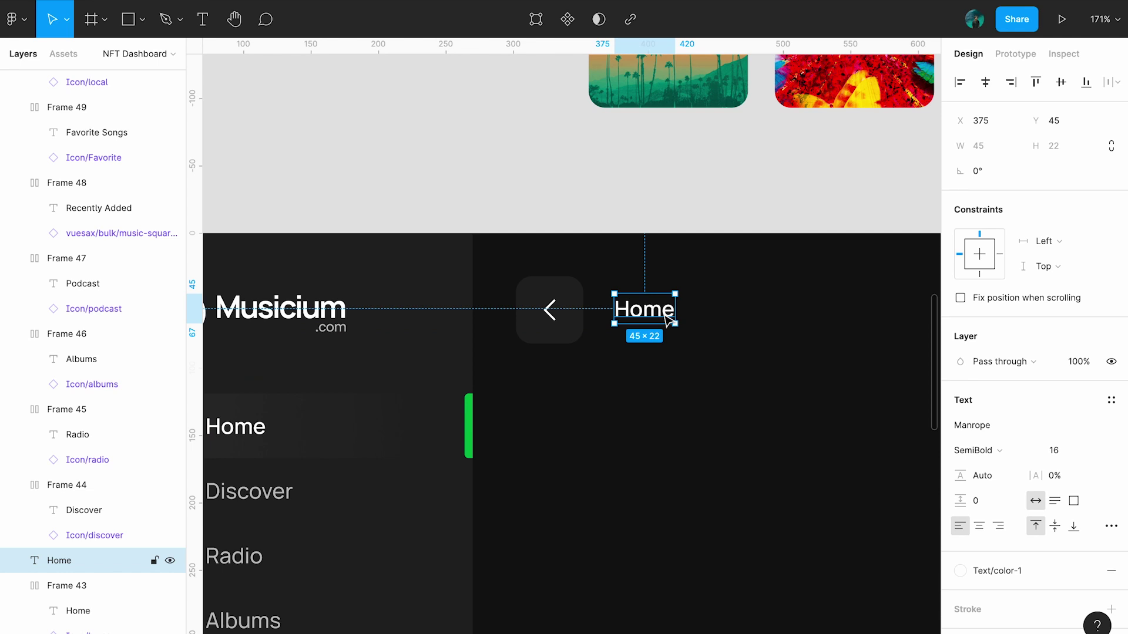
{"action": "left_click", "coordinate": [1069, 446]}
{"action": "type", "text": "14"}
{"action": "left_click", "coordinate": [573, 325], "text": "shift"}
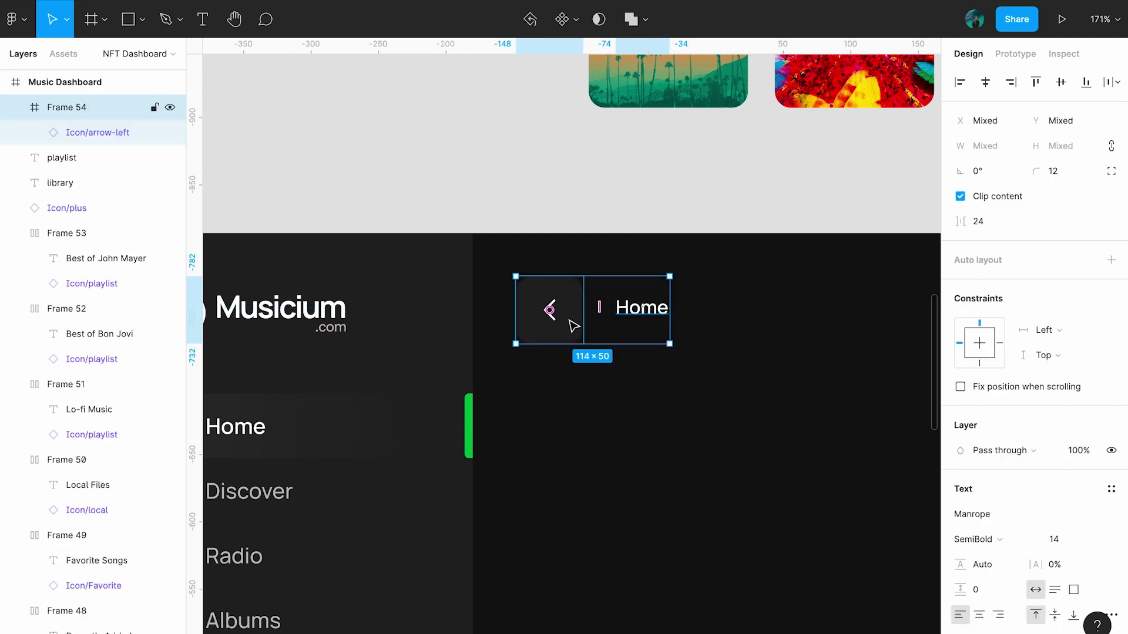
{"action": "left_click", "coordinate": [1062, 85]}
{"action": "key", "text": "Escape"}
{"action": "scroll", "coordinate": [395, 322], "scroll_direction": "right", "scroll_amount": 5}
{"action": "scroll", "coordinate": [395, 323], "scroll_direction": "down", "scroll_amount": 3, "text": "ctrl"}
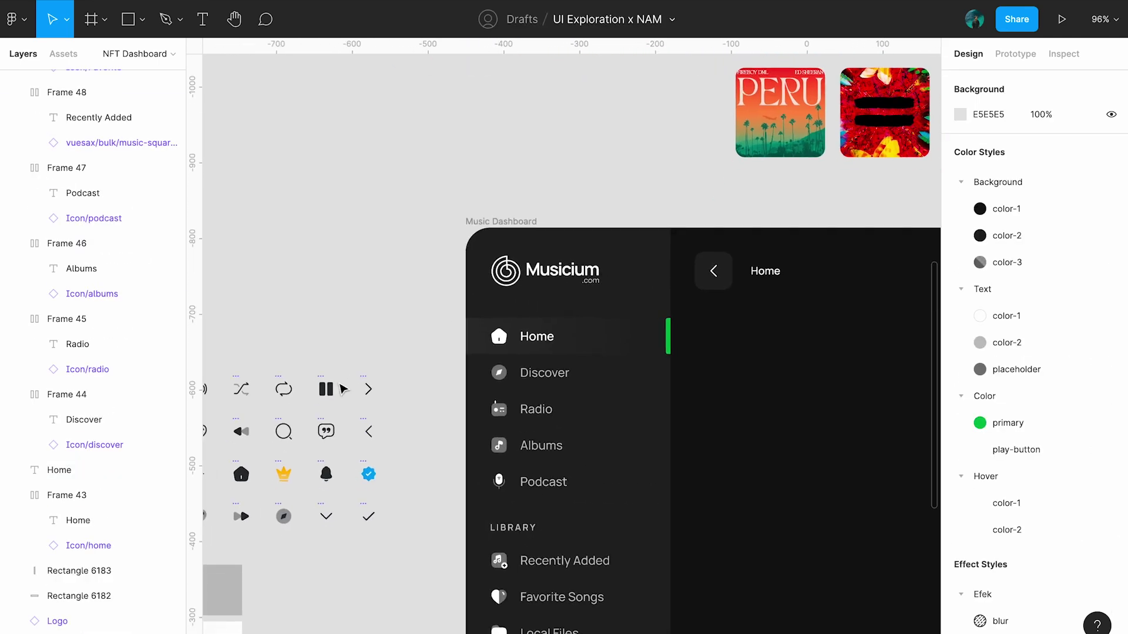
{"action": "scroll", "coordinate": [640, 282], "scroll_direction": "up", "scroll_amount": 5, "text": "ctrl"}
Paste an arrow-right icon beside Home, sized 15, and change its colour.
{"action": "key", "text": "ctrl+v"}
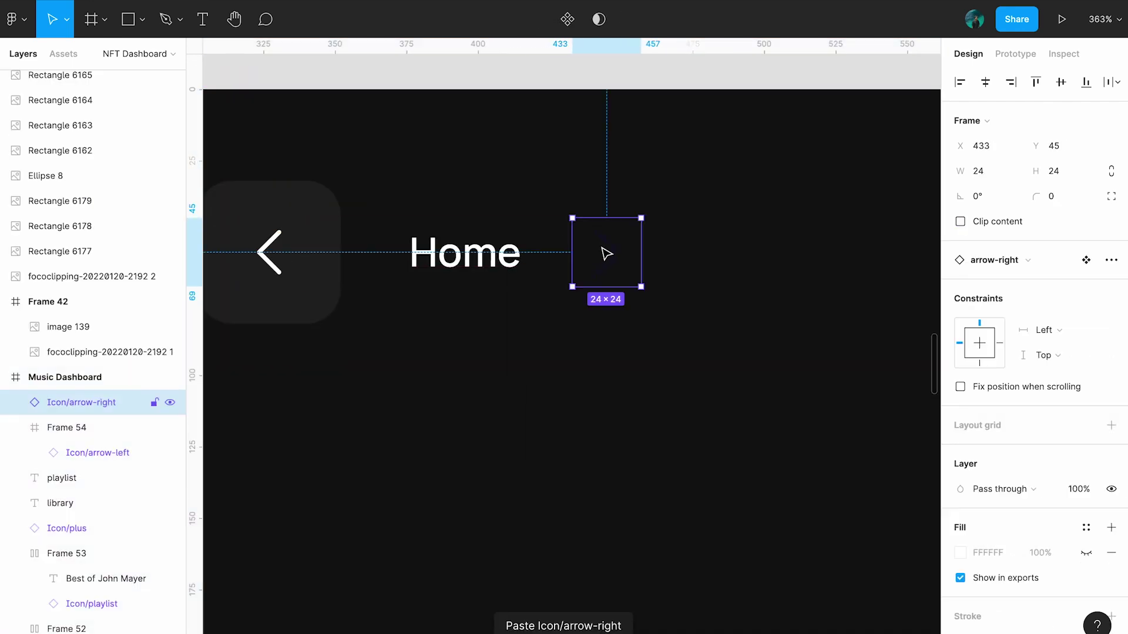
{"action": "left_click", "coordinate": [978, 171]}
{"action": "type", "text": "15"}
{"action": "key", "text": "Return"}
{"action": "scroll", "coordinate": [968, 523], "scroll_direction": "down", "scroll_amount": 2}
{"action": "left_click", "coordinate": [986, 543]}
{"action": "type", "text": "f"}
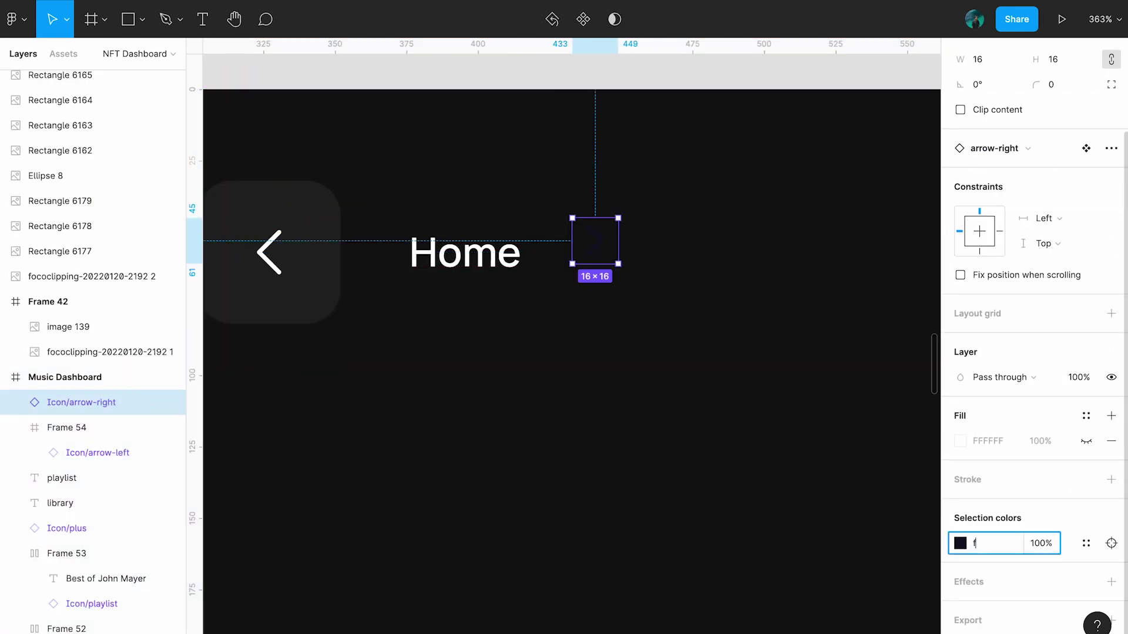
Wrap Home and the right arrow in an auto layout and set the gap between them.
{"action": "left_click_drag", "start_coordinate": [399, 211], "coordinate": [647, 279]}
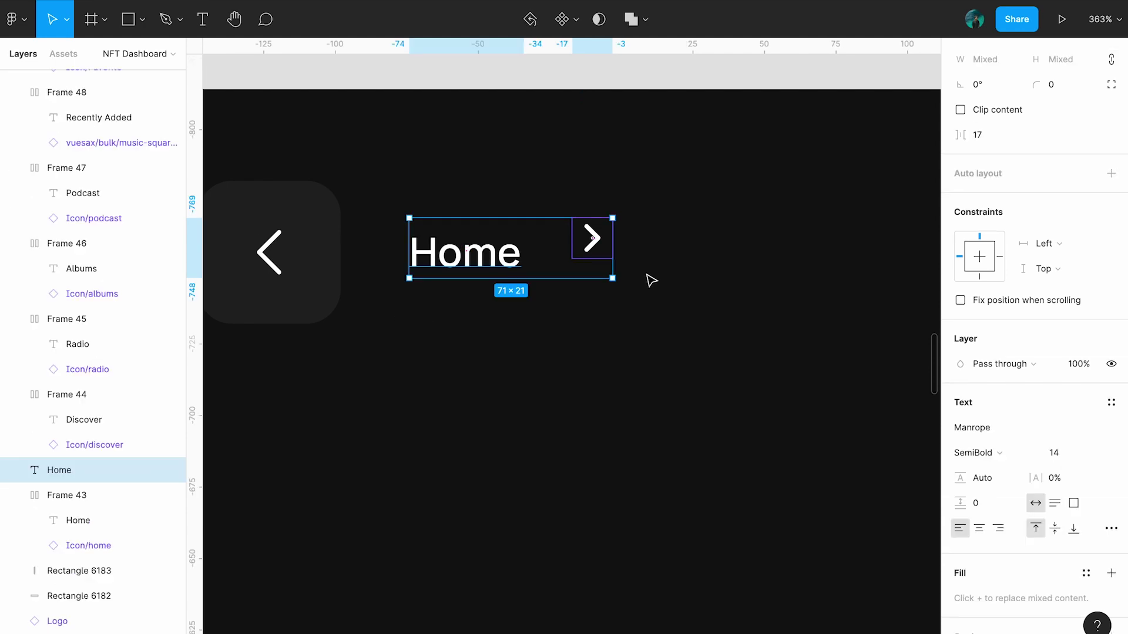
{"action": "key", "text": "shift+a"}
{"action": "left_click", "coordinate": [1111, 174]}
{"action": "left_click", "coordinate": [1016, 173]}
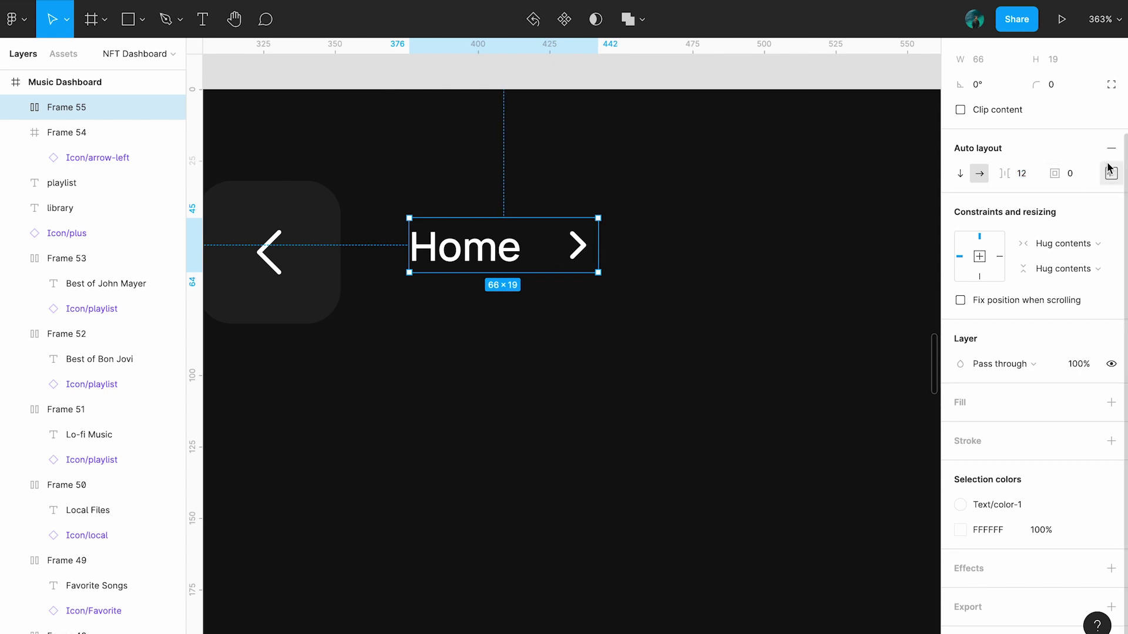
{"action": "left_click", "coordinate": [826, 292]}
{"action": "left_click", "coordinate": [642, 302]}
Duplicate the Home text after the arrow and retype it as 'Popular Artist'.
{"action": "left_click", "coordinate": [530, 321]}
{"action": "key", "text": "ctrl+d"}
{"action": "key", "text": "Return"}
{"action": "type", "text": "Popular Arti"}
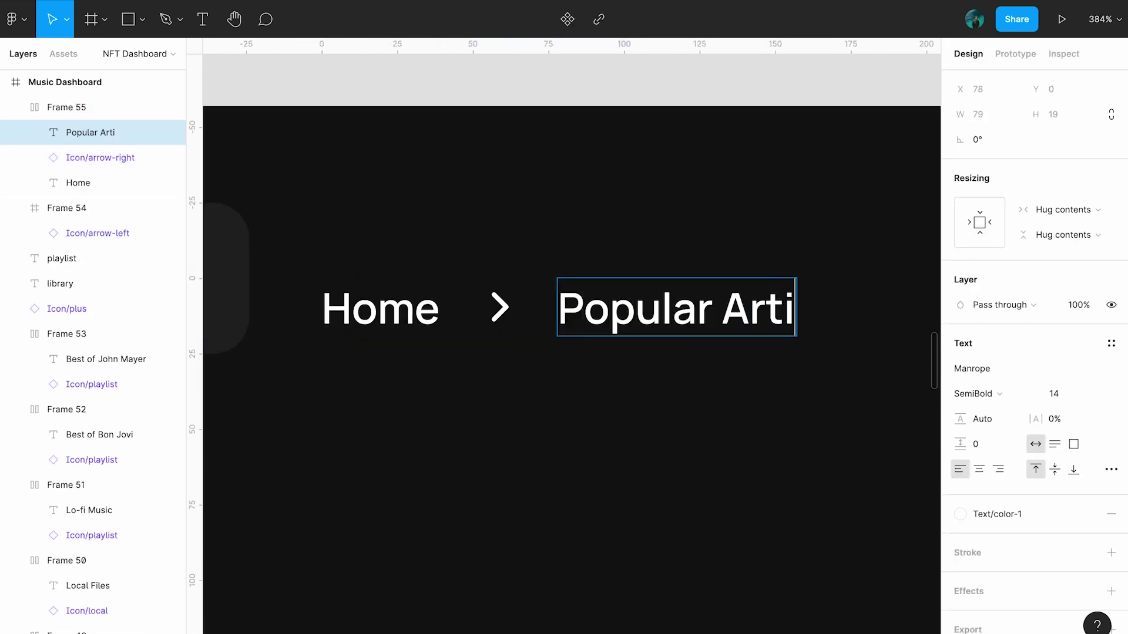
{"action": "type", "text": "st"}
{"action": "left_click", "coordinate": [579, 460]}
Apply the grey Text color style to the Home label.
{"action": "scroll", "coordinate": [579, 461], "scroll_direction": "down", "scroll_amount": 3, "text": "ctrl"}
{"action": "left_click", "coordinate": [462, 353]}
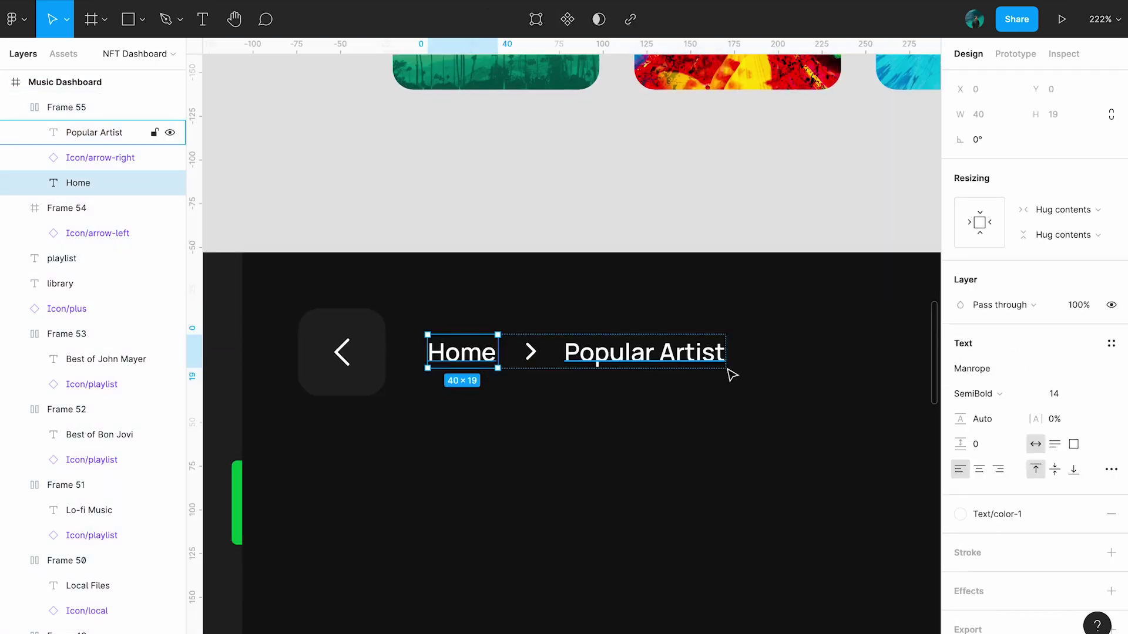
{"action": "scroll", "coordinate": [1022, 355], "scroll_direction": "down", "scroll_amount": 1}
{"action": "left_click", "coordinate": [961, 484]}
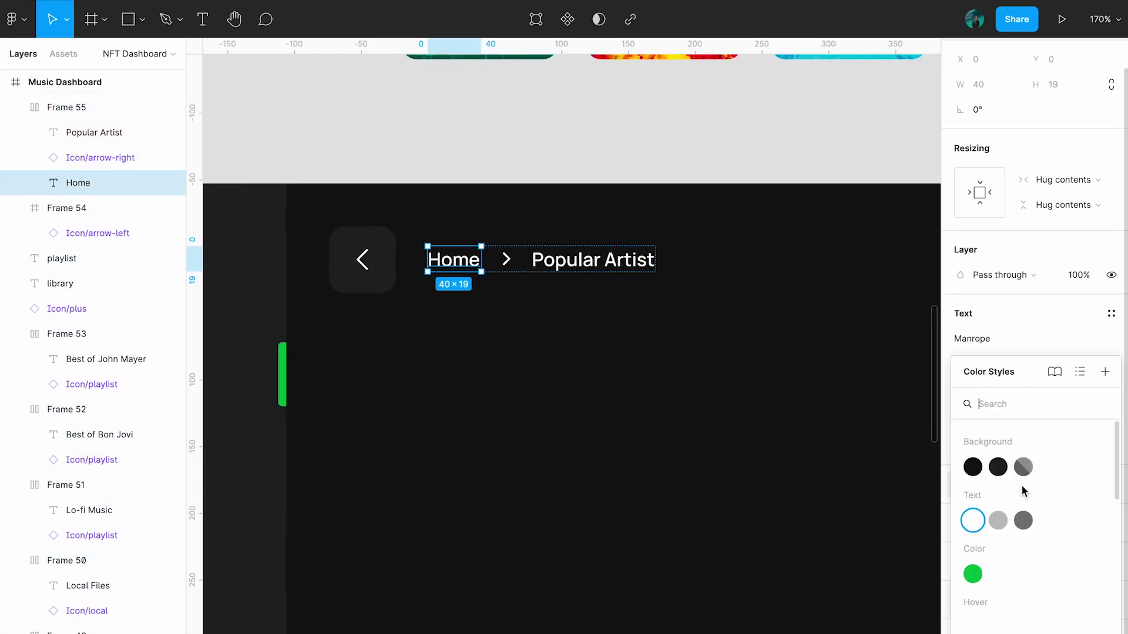
{"action": "left_click", "coordinate": [997, 519]}
{"action": "left_click", "coordinate": [684, 428]}
{"action": "scroll", "coordinate": [684, 428], "scroll_direction": "down", "scroll_amount": 5, "text": "ctrl"}
{"action": "scroll", "coordinate": [611, 340], "scroll_direction": "down", "scroll_amount": 2, "text": "ctrl"}
{"action": "scroll", "coordinate": [473, 179], "scroll_direction": "up", "scroll_amount": 10, "text": "ctrl"}
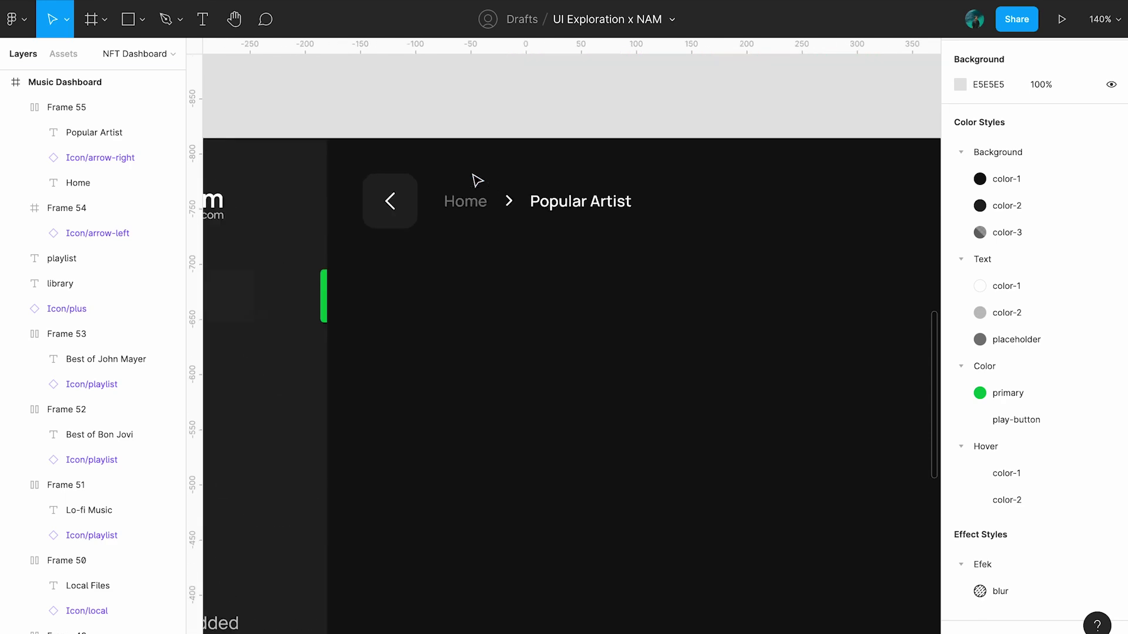
Review the breadcrumb layers, then duplicate the back button to its right.
{"action": "left_click", "coordinate": [516, 202]}
{"action": "key", "text": "Tab"}
{"action": "left_click", "coordinate": [514, 305]}
{"action": "scroll", "coordinate": [513, 305], "scroll_direction": "down", "scroll_amount": 5, "text": "ctrl"}
{"action": "scroll", "coordinate": [491, 191], "scroll_direction": "down", "scroll_amount": 2, "text": "ctrl"}
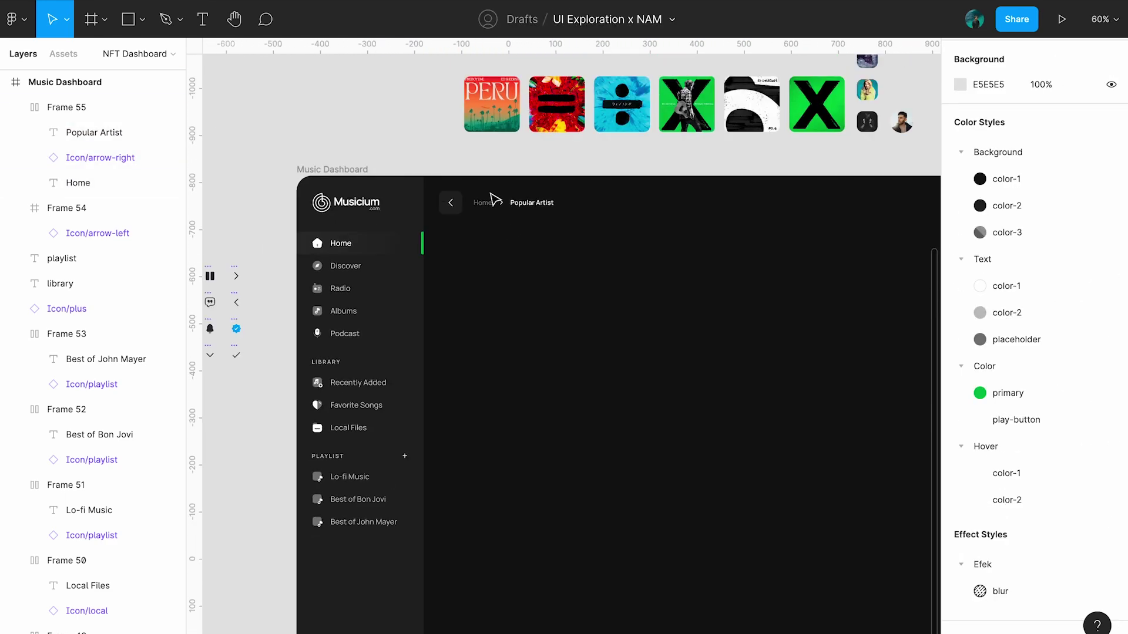
{"action": "scroll", "coordinate": [534, 249], "scroll_direction": "up", "scroll_amount": 1, "text": "ctrl"}
{"action": "scroll", "coordinate": [533, 249], "scroll_direction": "right", "scroll_amount": 3}
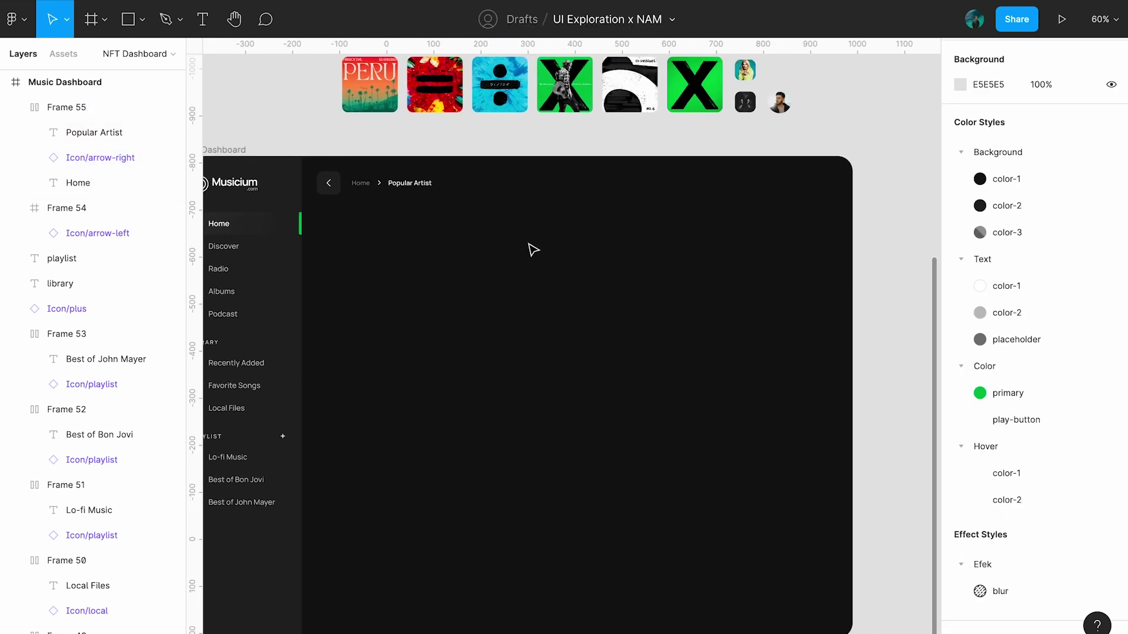
{"action": "scroll", "coordinate": [429, 212], "scroll_direction": "up", "scroll_amount": 2, "text": "ctrl"}
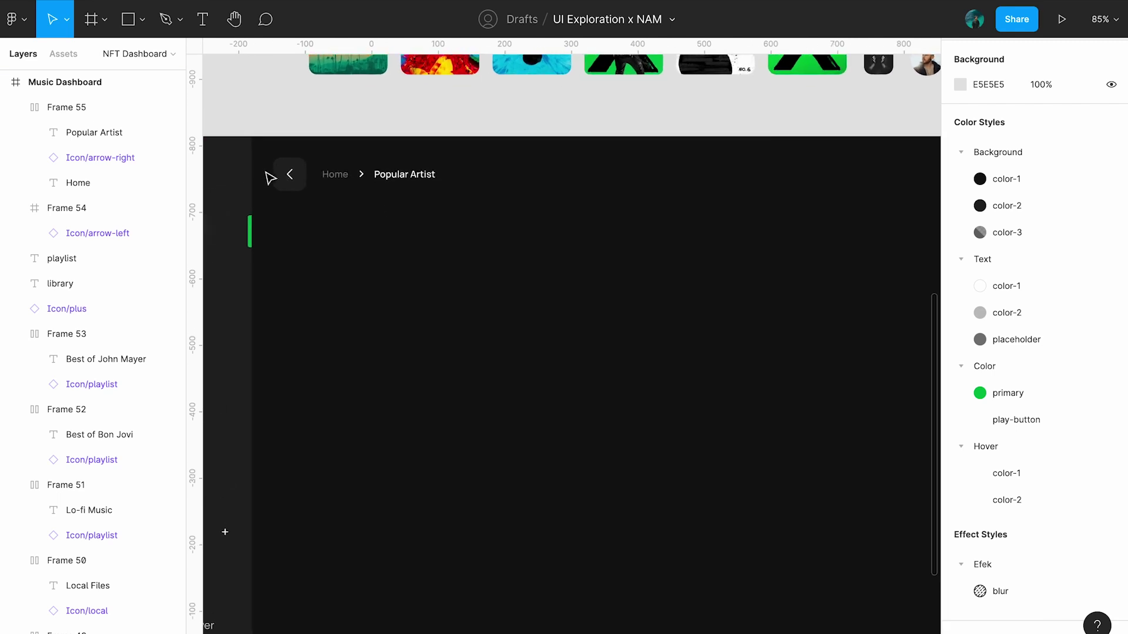
{"action": "left_click_drag", "start_coordinate": [297, 176], "coordinate": [611, 176]}
Swap the copied button's arrow icon for Icon/search.
{"action": "double_click", "coordinate": [604, 174]}
{"action": "left_click", "coordinate": [1064, 229]}
{"action": "type", "text": "sear"}
{"action": "left_click", "coordinate": [1014, 318]}
{"action": "left_click", "coordinate": [658, 171]}
{"action": "scroll", "coordinate": [658, 172], "scroll_direction": "up", "scroll_amount": 3, "text": "ctrl"}
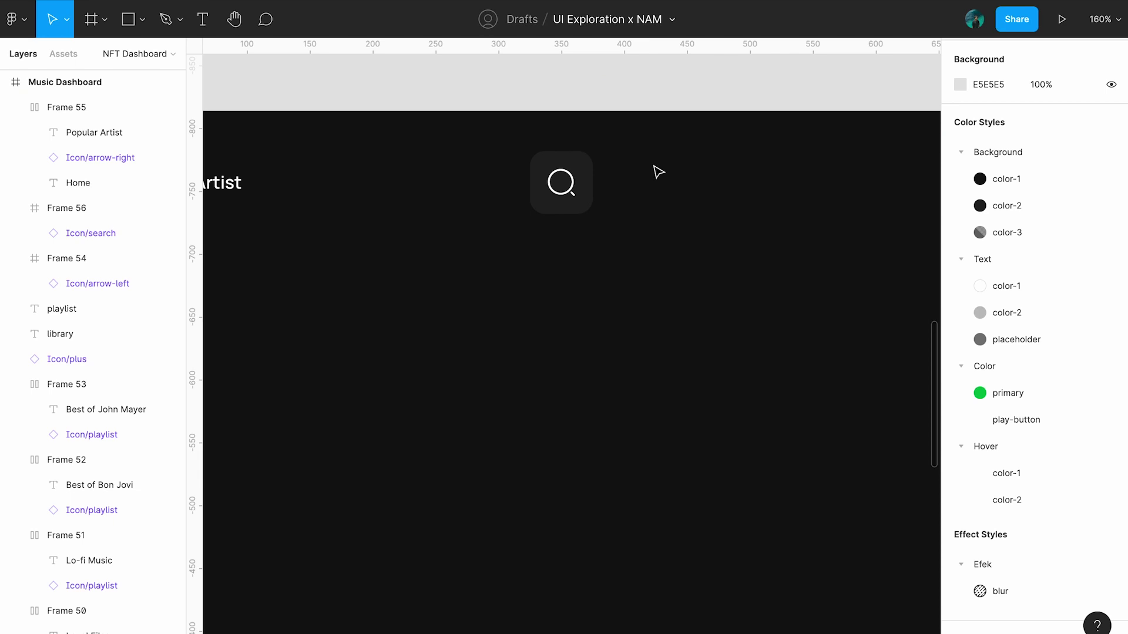
Add auto layout to the search button and paste the text into it at size 16.
{"action": "left_click", "coordinate": [560, 213]}
{"action": "key", "text": "shift+a"}
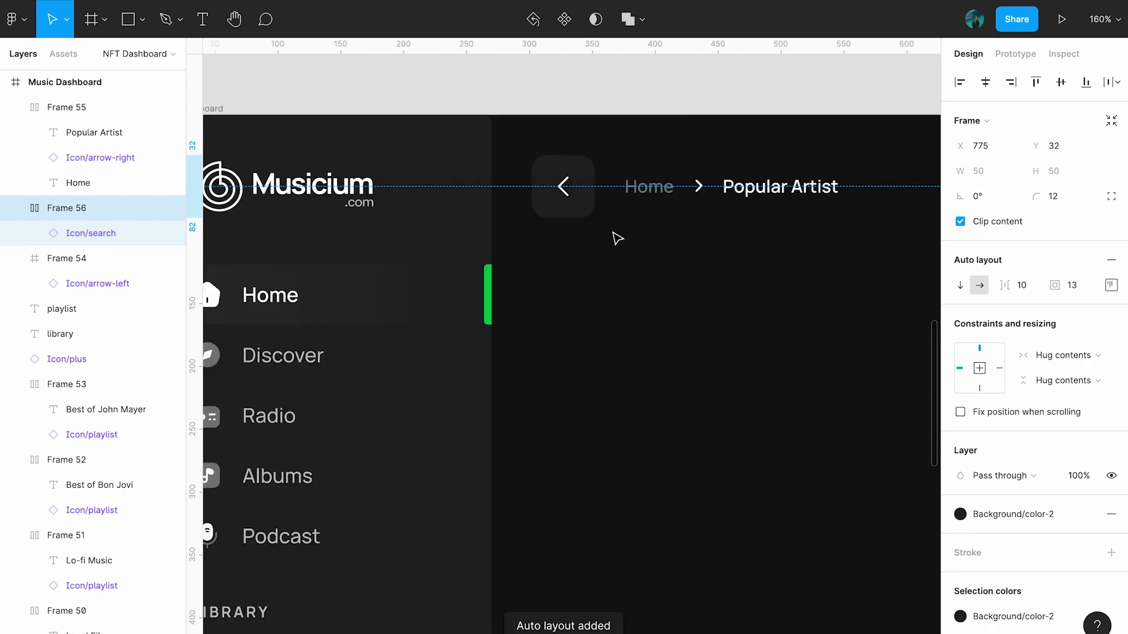
{"action": "key", "text": "shift+Tab"}
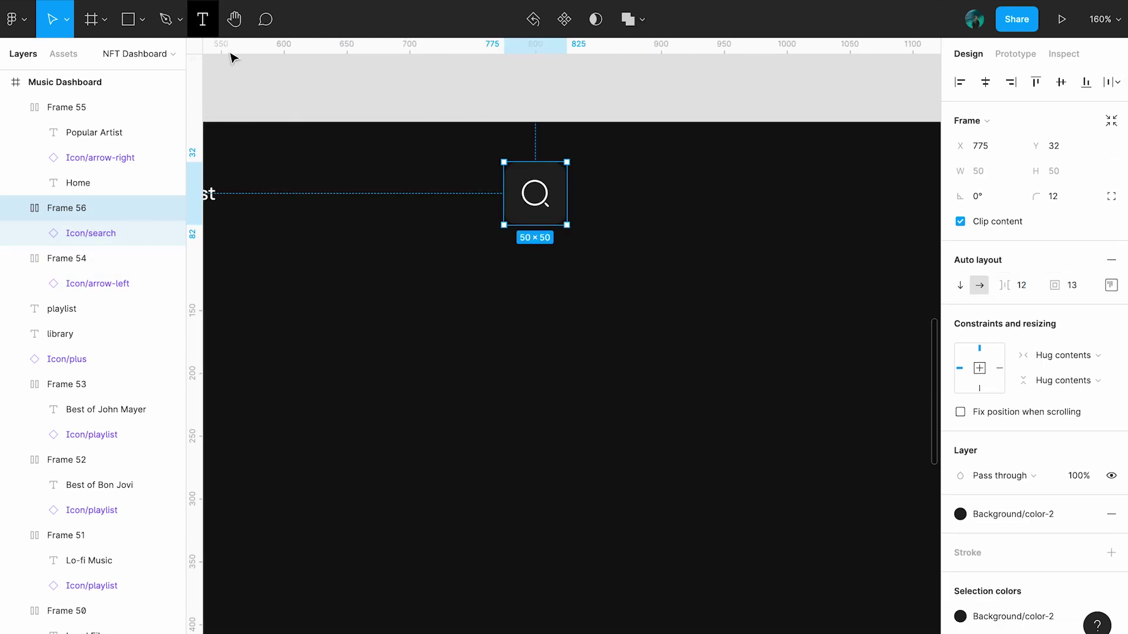
{"action": "key", "text": "ctrl+c"}
{"action": "left_click", "coordinate": [572, 204]}
{"action": "key", "text": "ctrl+v"}
{"action": "left_click", "coordinate": [1063, 393]}
{"action": "type", "text": "16"}
{"action": "key", "text": "Return"}
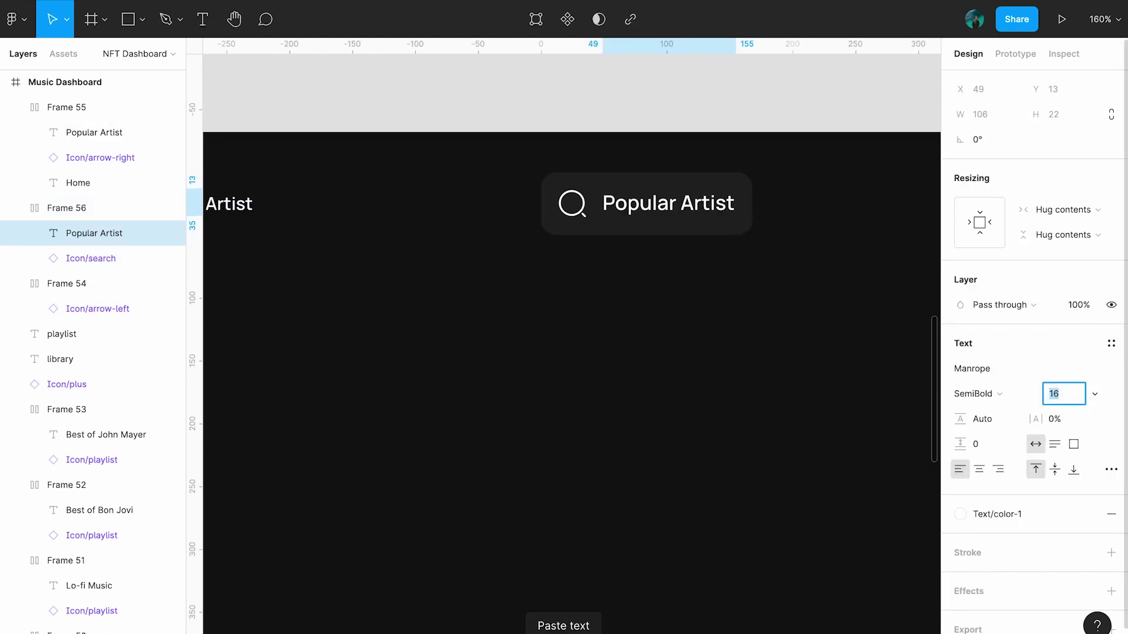
Make the text a Regular-weight grey 'Search music, artist, albums...' placeholder.
{"action": "double_click", "coordinate": [670, 204]}
{"action": "type", "text": "Search"}
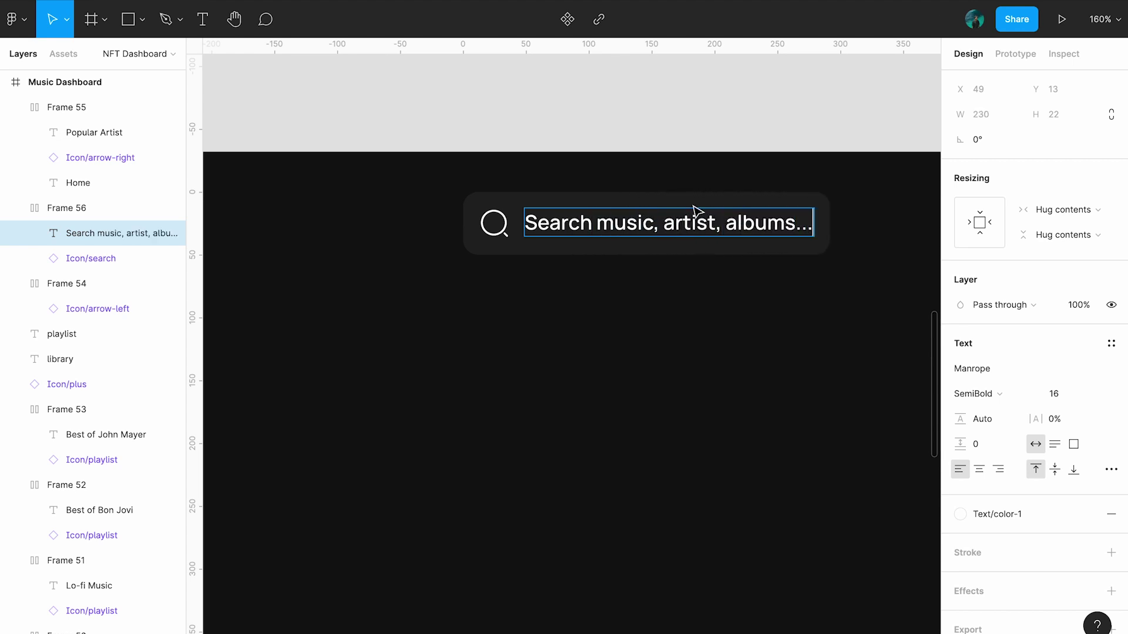
{"action": "left_click", "coordinate": [975, 394]}
{"action": "left_click", "coordinate": [977, 355]}
{"action": "left_click", "coordinate": [993, 514]}
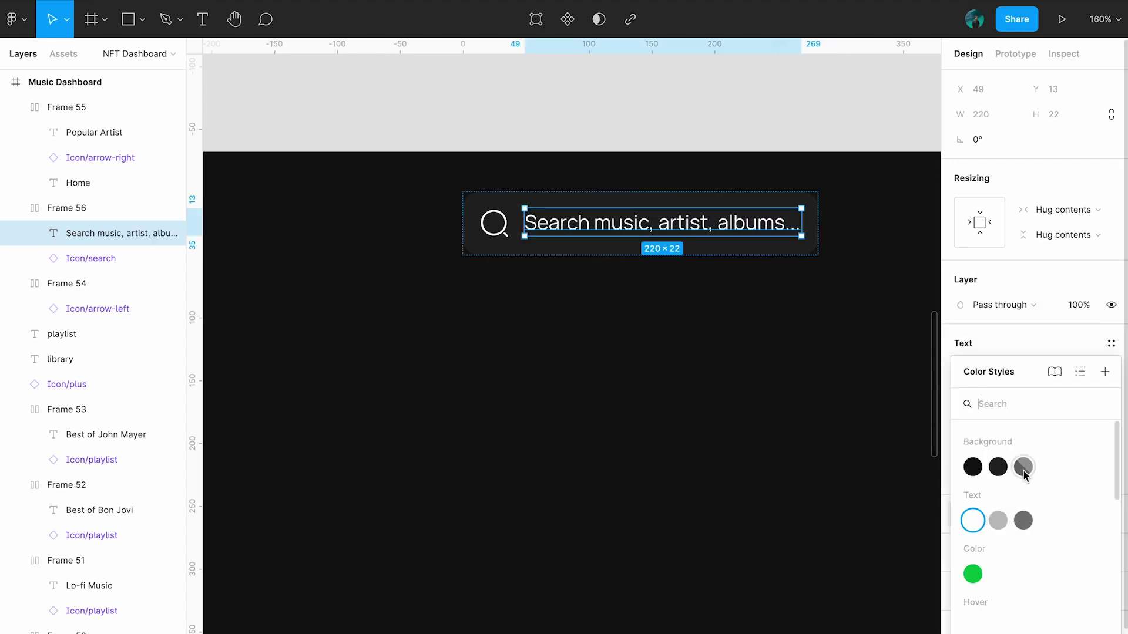
{"action": "left_click", "coordinate": [1023, 520]}
{"action": "left_click", "coordinate": [783, 436]}
Increase the search bar's right padding.
{"action": "scroll", "coordinate": [646, 353], "scroll_direction": "right", "scroll_amount": 3}
{"action": "scroll", "coordinate": [646, 353], "scroll_direction": "up", "scroll_amount": 1}
{"action": "left_click", "coordinate": [612, 269]}
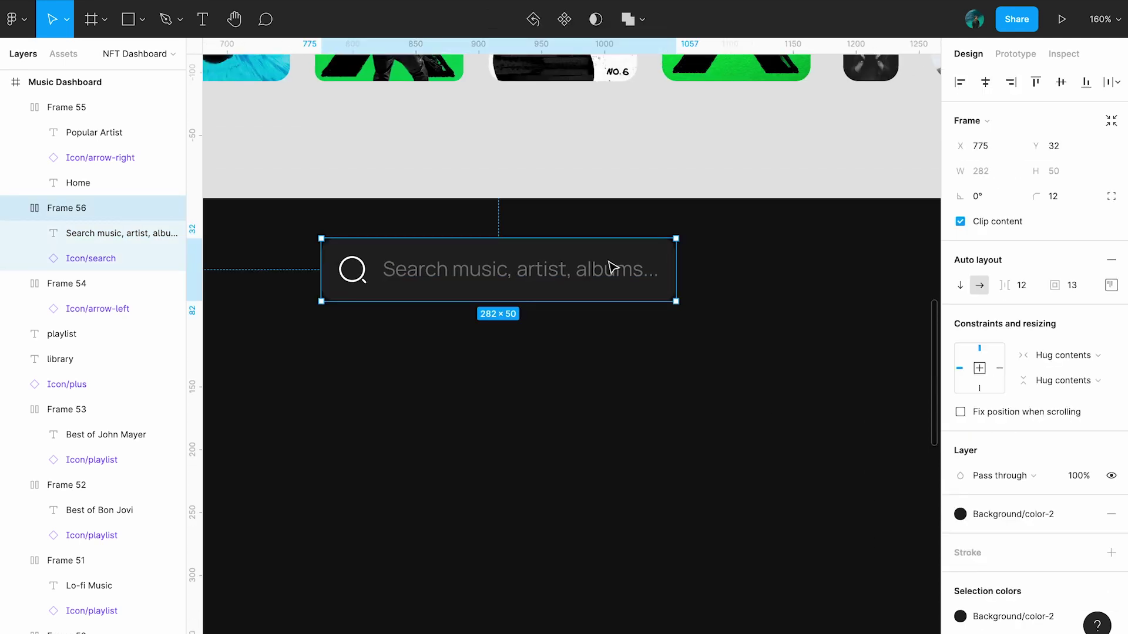
{"action": "left_click", "coordinate": [1111, 285]}
{"action": "key", "text": "shift+Up"}
{"action": "key", "text": "shift+Up"}
{"action": "key", "text": "shift+Up"}
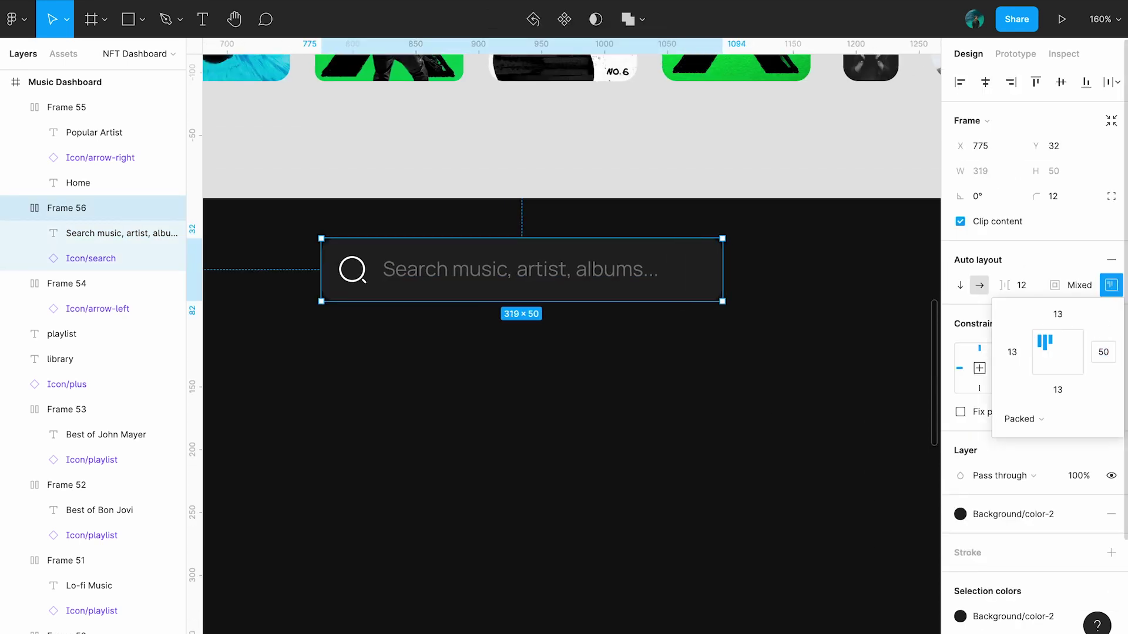
{"action": "key", "text": "Escape"}
Alt-drag a copy of the back button to the end of the header row.
{"action": "scroll", "coordinate": [743, 390], "scroll_direction": "down", "scroll_amount": 3}
{"action": "left_click", "coordinate": [277, 227]}
{"action": "mouse_move", "coordinate": [276, 227]}
{"action": "left_mouse_down"}
{"action": "mouse_move", "coordinate": [813, 247]}
{"action": "mouse_move", "coordinate": [784, 245]}
{"action": "left_mouse_up"}
{"action": "scroll", "coordinate": [784, 244], "scroll_direction": "right", "scroll_amount": 4}
{"action": "scroll", "coordinate": [784, 243], "scroll_direction": "right", "scroll_amount": 1}
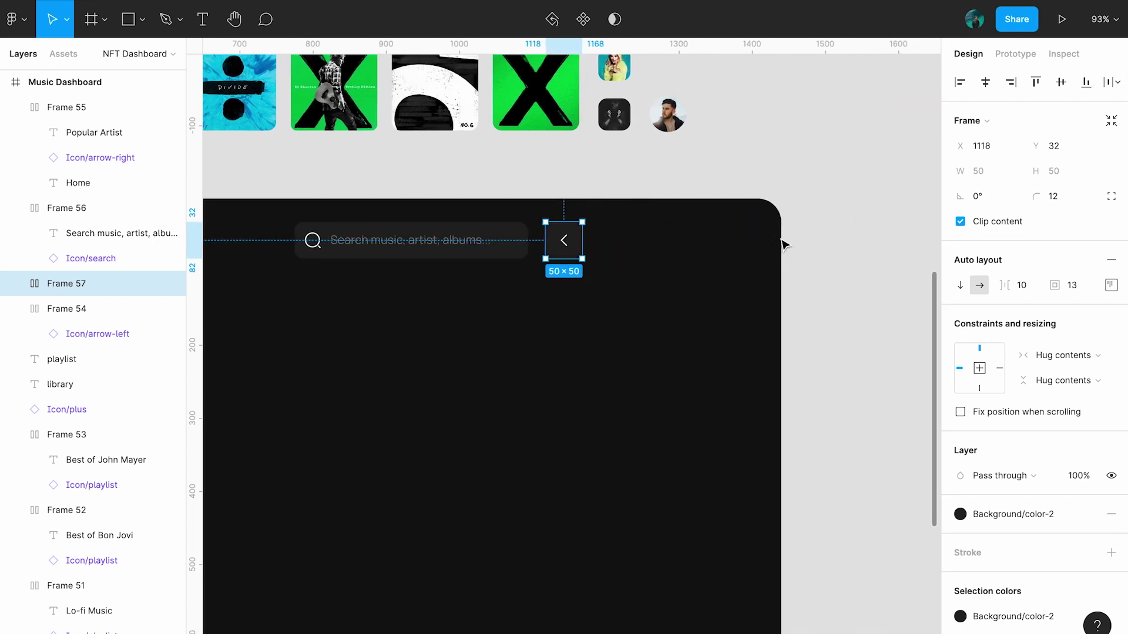
Swap the new button's icon to a white Icon/notification bell.
{"action": "key", "text": "Return"}
{"action": "left_click", "coordinate": [1022, 228]}
{"action": "type", "text": "noti"}
{"action": "key", "text": "Return"}
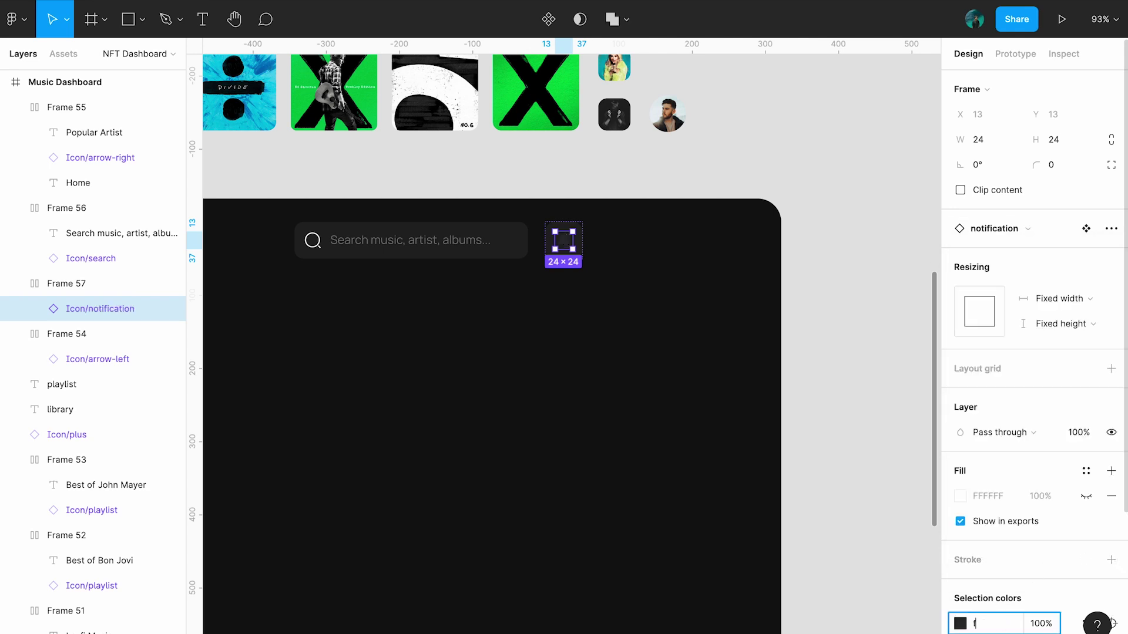
{"action": "left_click", "coordinate": [750, 428]}
Align the tall 270×1024 dark panel to the dashboard's right edge.
{"action": "scroll", "coordinate": [750, 428], "scroll_direction": "down", "scroll_amount": 3}
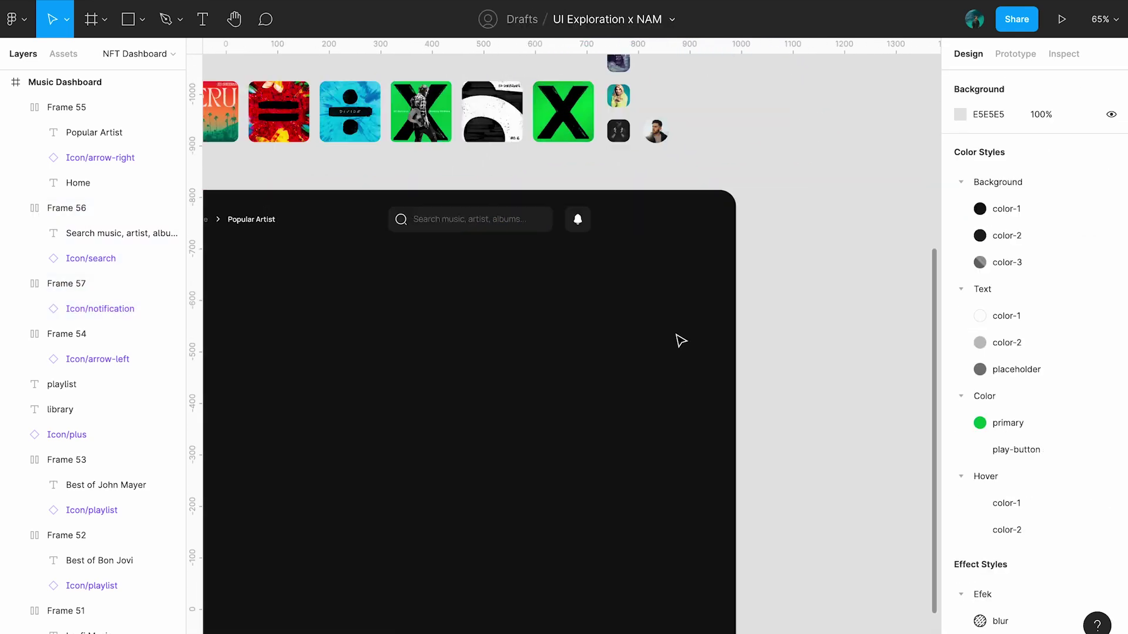
{"action": "scroll", "coordinate": [678, 339], "scroll_direction": "down", "scroll_amount": 3}
{"action": "left_click", "coordinate": [329, 257]}
{"action": "left_click", "coordinate": [1019, 82]}
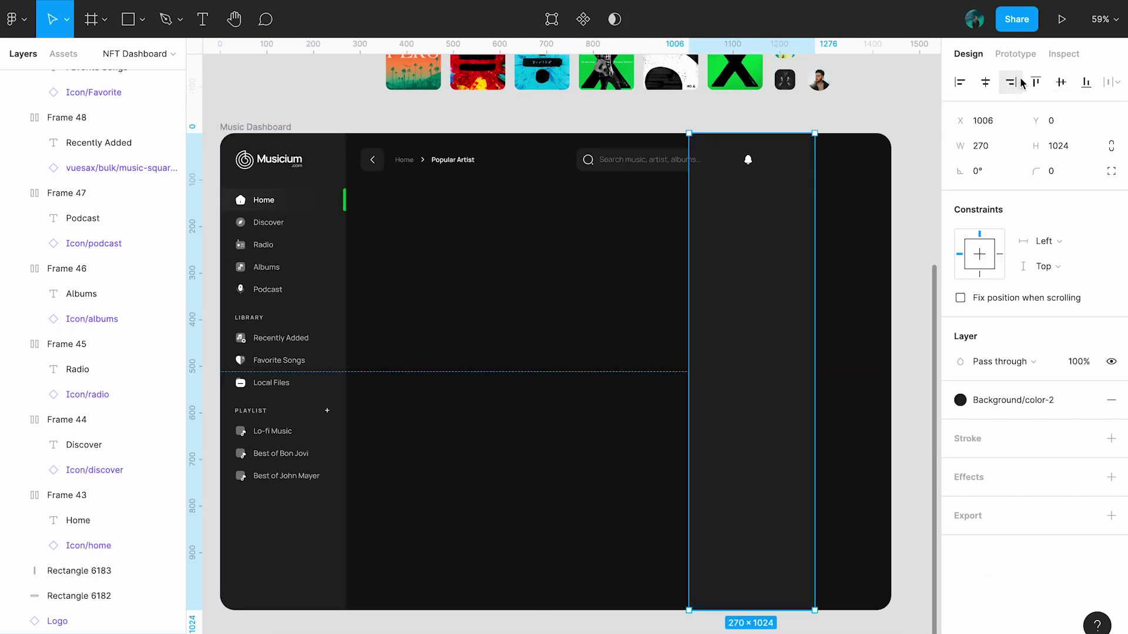
Widen the dark right-hand panel leftward to 282×1024, then fit the whole dashboard in view.
{"action": "scroll", "coordinate": [890, 176], "scroll_direction": "right", "scroll_amount": 3}
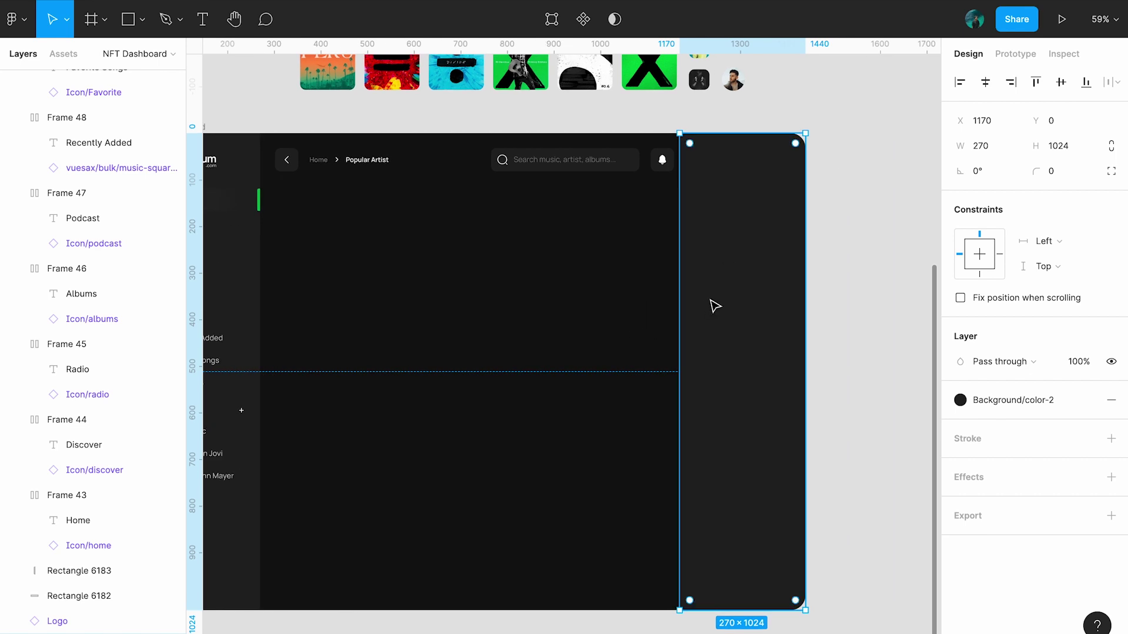
{"action": "left_click_drag", "start_coordinate": [680, 313], "coordinate": [667, 292]}
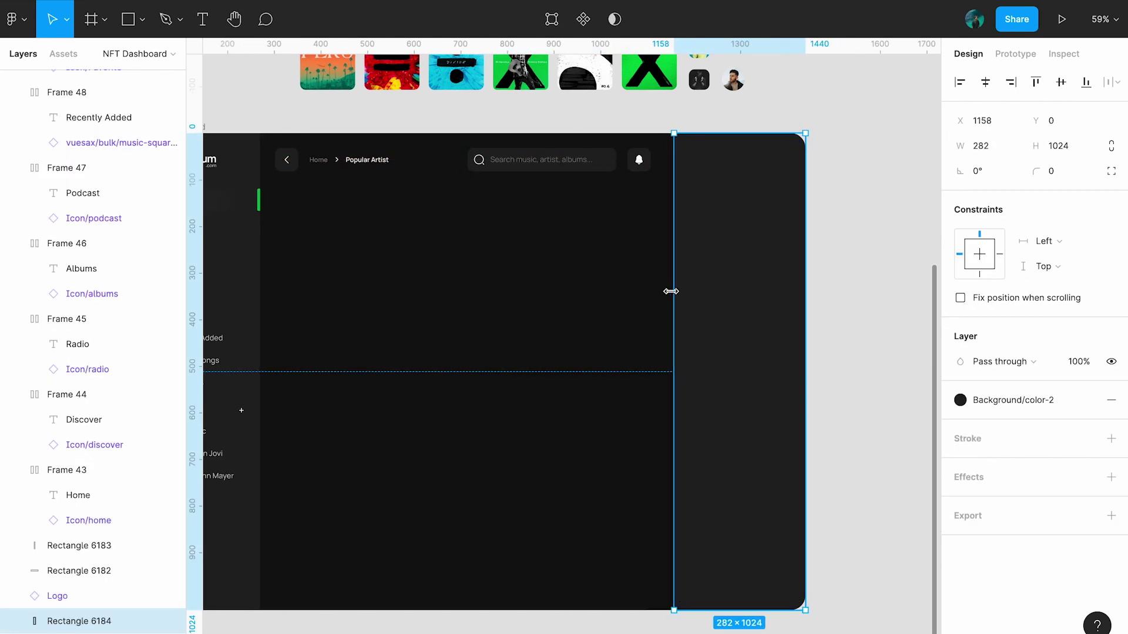
{"action": "left_click", "coordinate": [646, 169]}
{"action": "key", "text": "Escape"}
{"action": "key", "text": "shift+1"}
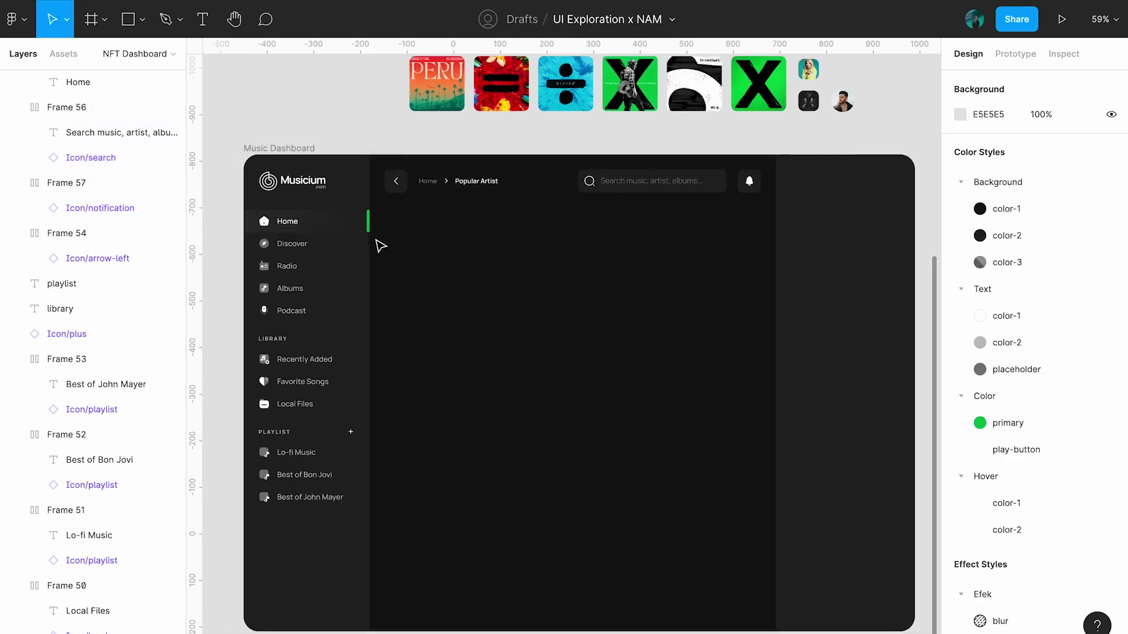
{"action": "scroll", "coordinate": [549, 327], "scroll_direction": "up", "scroll_amount": 3}
{"action": "scroll", "coordinate": [551, 329], "scroll_direction": "up", "scroll_amount": 3}
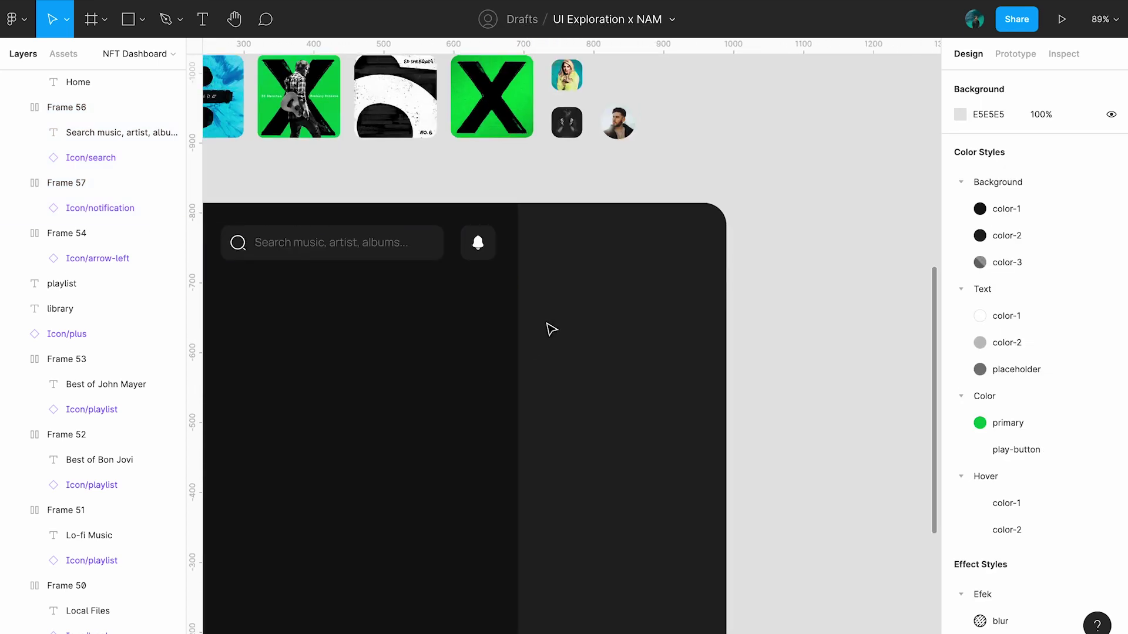
{"action": "scroll", "coordinate": [528, 311], "scroll_direction": "left", "scroll_amount": 2}
{"action": "left_click", "coordinate": [143, 19]}
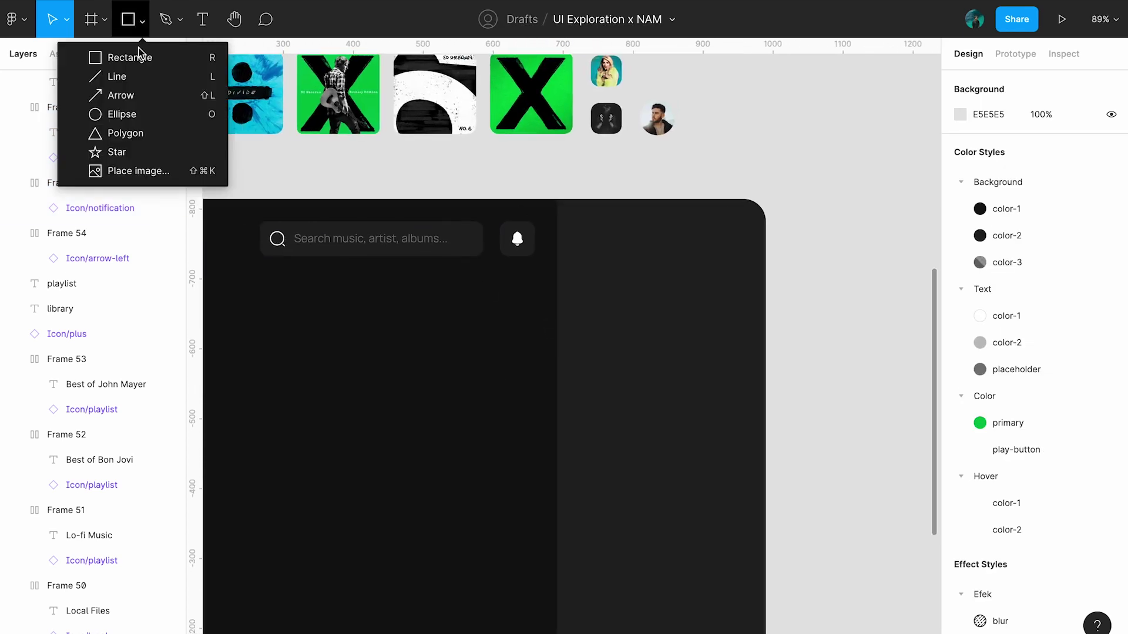
Move the round avatar photo beside the bell button in the right panel.
{"action": "left_click", "coordinate": [659, 123]}
{"action": "left_click_drag", "start_coordinate": [661, 133], "coordinate": [603, 251]}
{"action": "scroll", "coordinate": [604, 251], "scroll_direction": "up", "scroll_amount": 5}
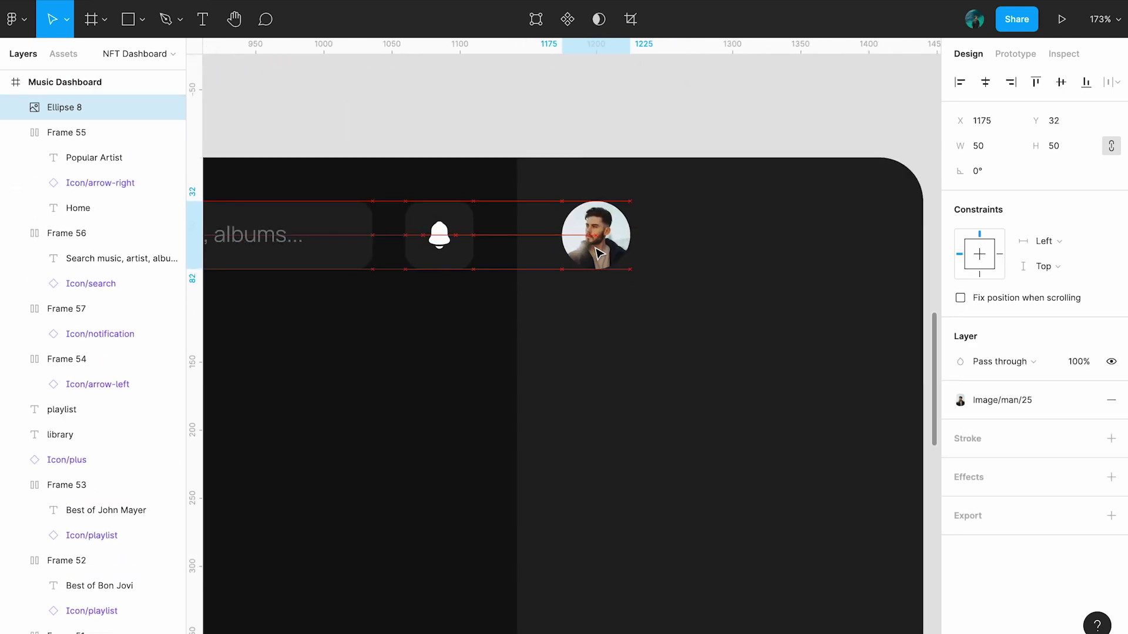
{"action": "left_click", "coordinate": [393, 370]}
{"action": "scroll", "coordinate": [393, 370], "scroll_direction": "left", "scroll_amount": 1}
Copy the search text beside the avatar as a white SemiBold label holding the user's name.
{"action": "left_click_drag", "start_coordinate": [223, 246], "coordinate": [727, 253], "text": "alt"}
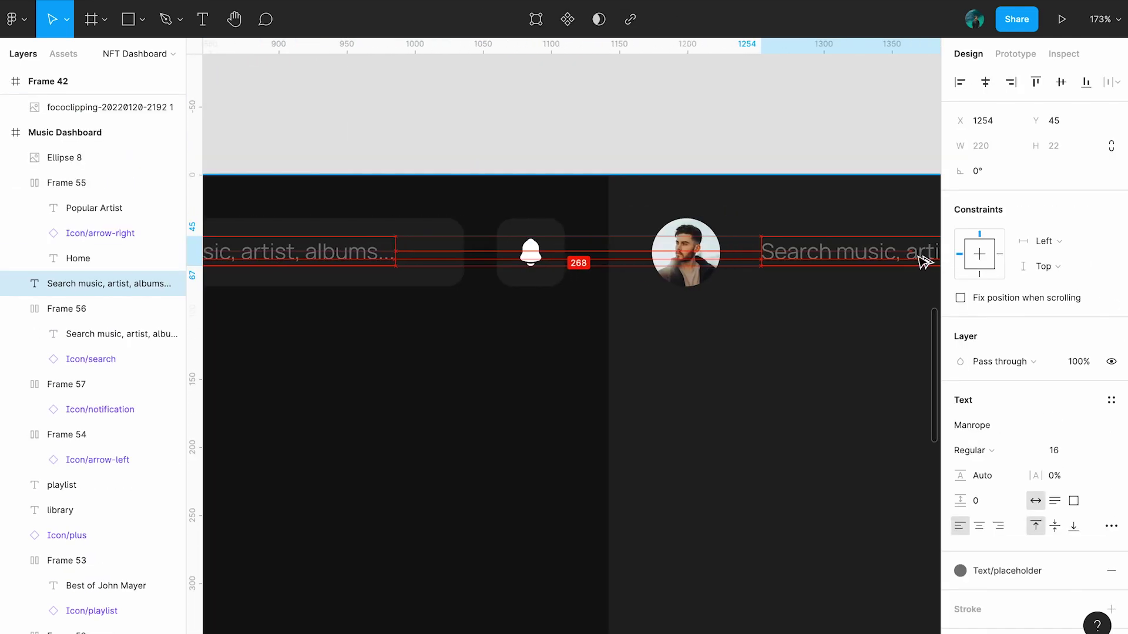
{"action": "left_click", "coordinate": [1086, 571]}
{"action": "left_click", "coordinate": [970, 519]}
{"action": "key", "text": "Return"}
{"action": "type", "text": "James Rogriguez"}
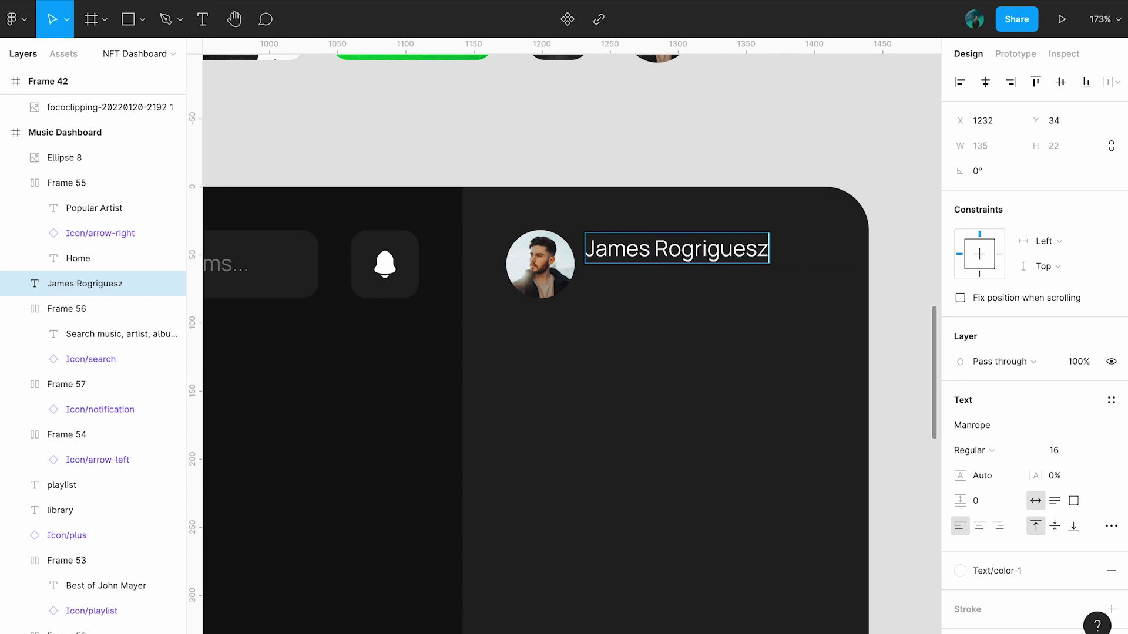
{"action": "scroll", "coordinate": [820, 228], "scroll_direction": "up", "scroll_amount": 3}
{"action": "double_click", "coordinate": [537, 289]}
{"action": "key", "text": "BackSpace"}
{"action": "type", "text": "d"}
{"action": "key", "text": "Escape"}
{"action": "left_click", "coordinate": [972, 450]}
{"action": "left_click", "coordinate": [999, 488]}
Add a grey Text/color-2, Regular-weight 'Premium' line under the name in auto layout.
{"action": "left_click_drag", "start_coordinate": [546, 294], "coordinate": [525, 303], "text": "alt"}
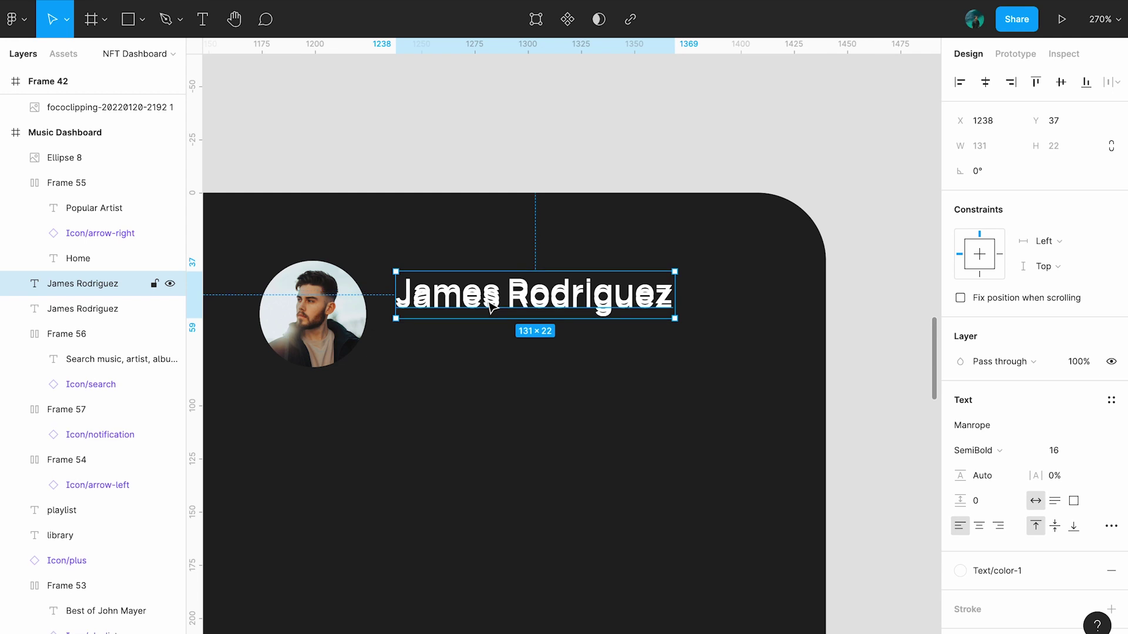
{"action": "key", "text": "shift+a"}
{"action": "type", "text": "12"}
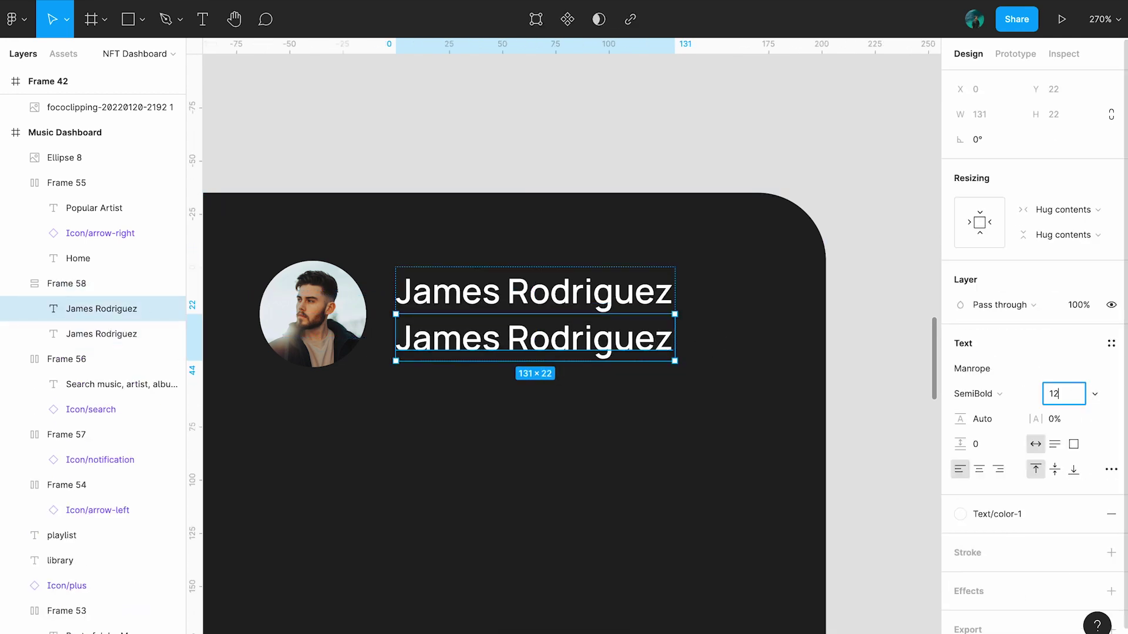
{"action": "key", "text": "Return"}
{"action": "key", "text": "Return"}
{"action": "type", "text": "Prem"}
{"action": "key", "text": "Escape"}
{"action": "left_click", "coordinate": [997, 514]}
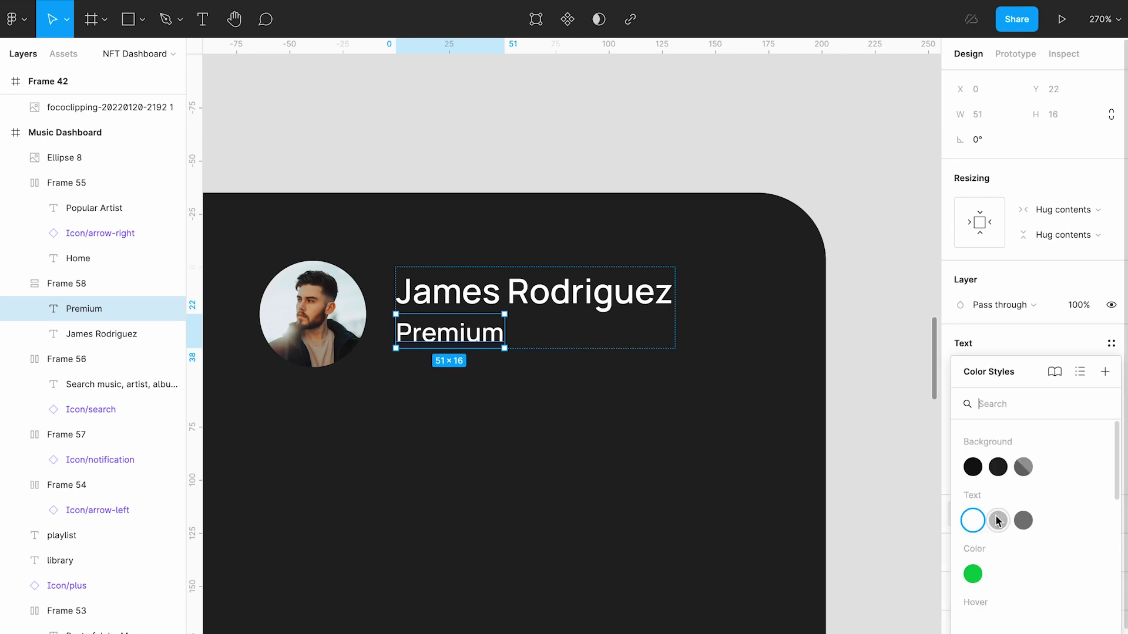
{"action": "left_click", "coordinate": [997, 520]}
{"action": "left_click", "coordinate": [975, 393]}
{"action": "left_click", "coordinate": [992, 359]}
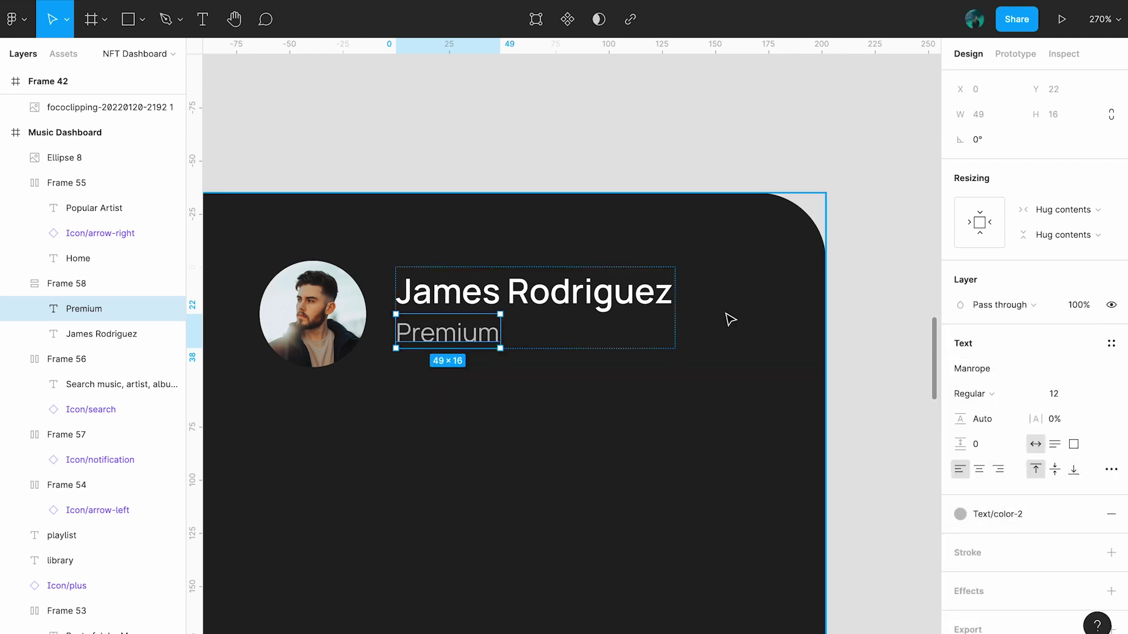
Duplicate Premium into a 4-spaced auto-layout row and turn the copy into a '•' bullet.
{"action": "scroll", "coordinate": [483, 324], "scroll_direction": "up", "scroll_amount": 5}
{"action": "key", "text": "ctrl+d"}
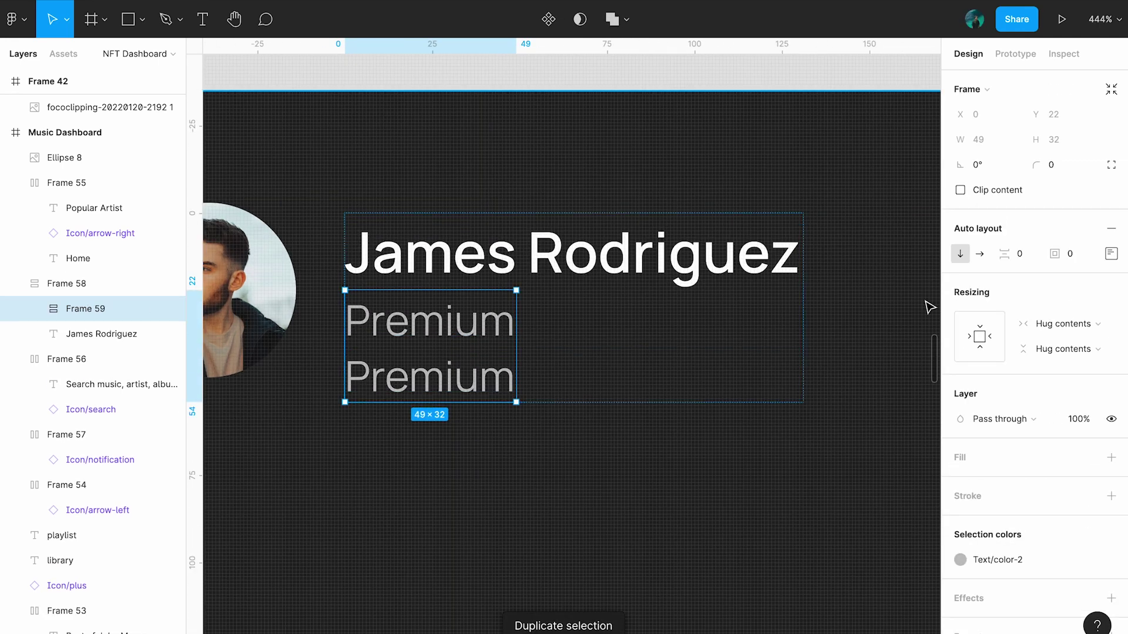
{"action": "key", "text": "shift+a"}
{"action": "left_click", "coordinate": [1019, 251]}
{"action": "type", "text": "4"}
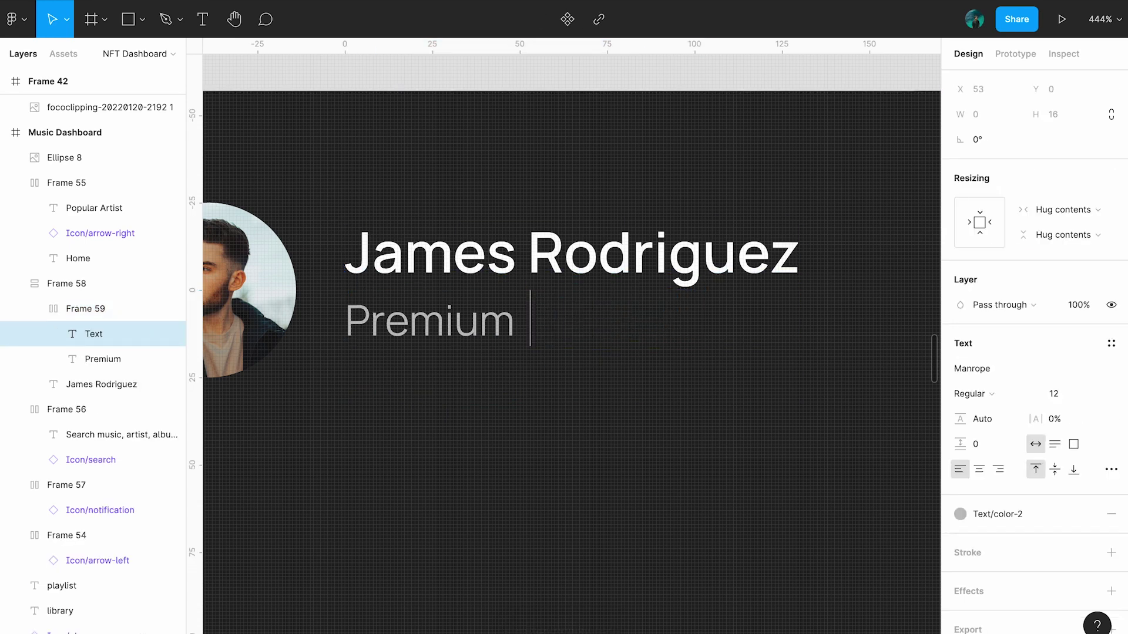
{"action": "key", "text": "ctrl+super+space"}
{"action": "left_click", "coordinate": [467, 419]}
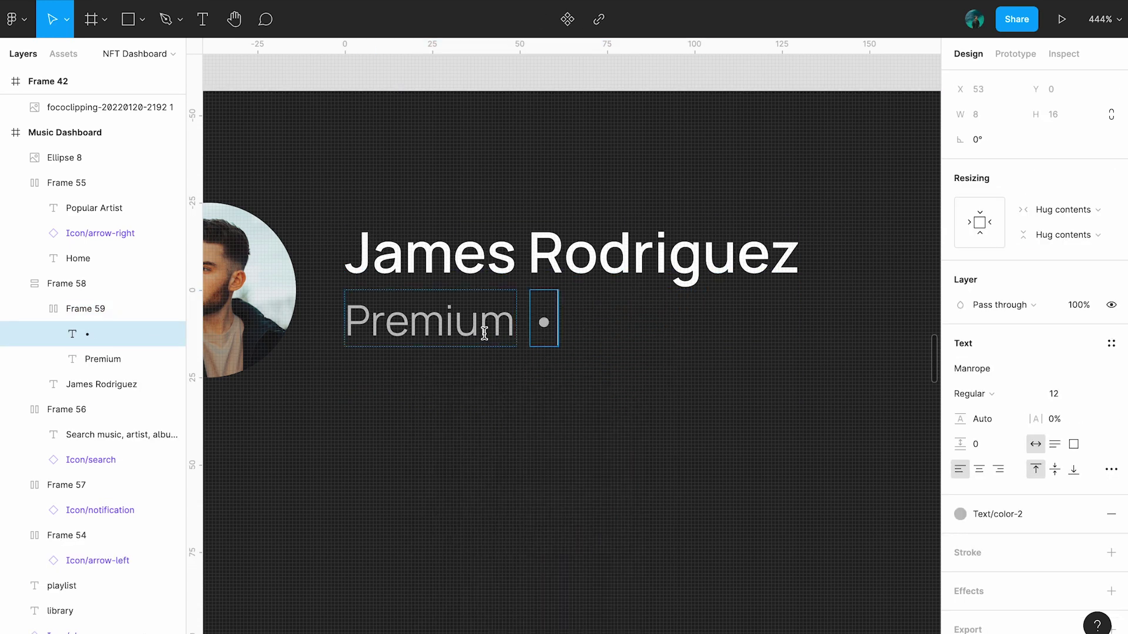
{"action": "left_click", "coordinate": [486, 328]}
{"action": "scroll", "coordinate": [474, 327], "scroll_direction": "down", "scroll_amount": 5}
{"action": "left_click", "coordinate": [570, 180]}
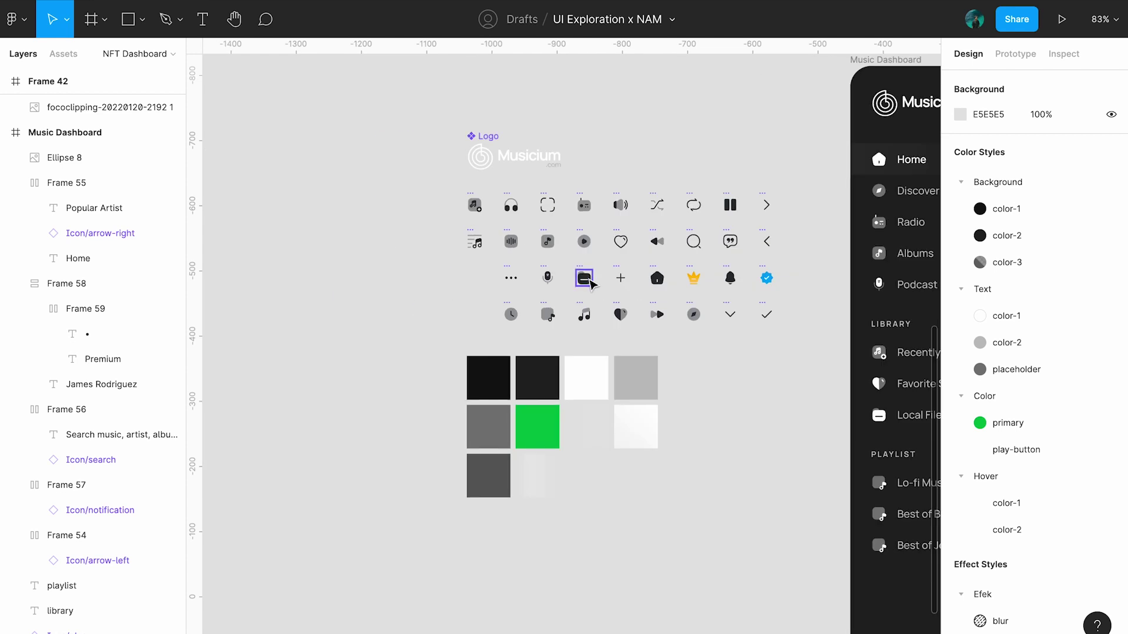
Paste the gold Icon/premium crown after the bullet and resize it to 16.
{"action": "left_click", "coordinate": [584, 276]}
{"action": "key", "text": "ctrl+c"}
{"action": "key", "text": "ctrl+v"}
{"action": "left_click", "coordinate": [987, 139]}
{"action": "type", "text": "16"}
{"action": "key", "text": "Return"}
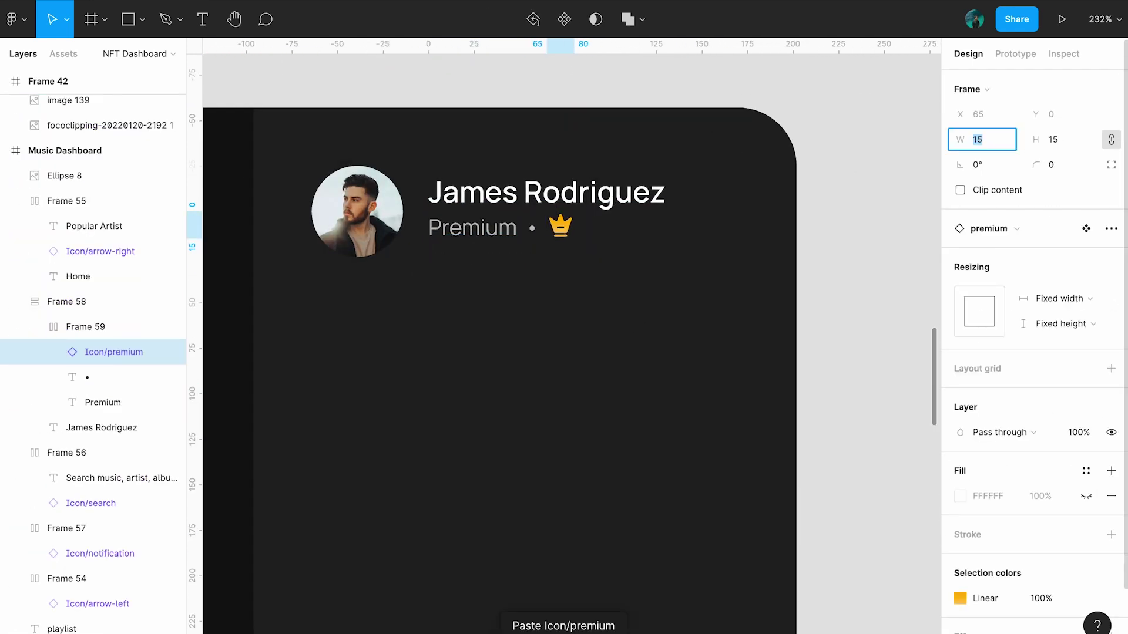
{"action": "left_click", "coordinate": [66, 301]}
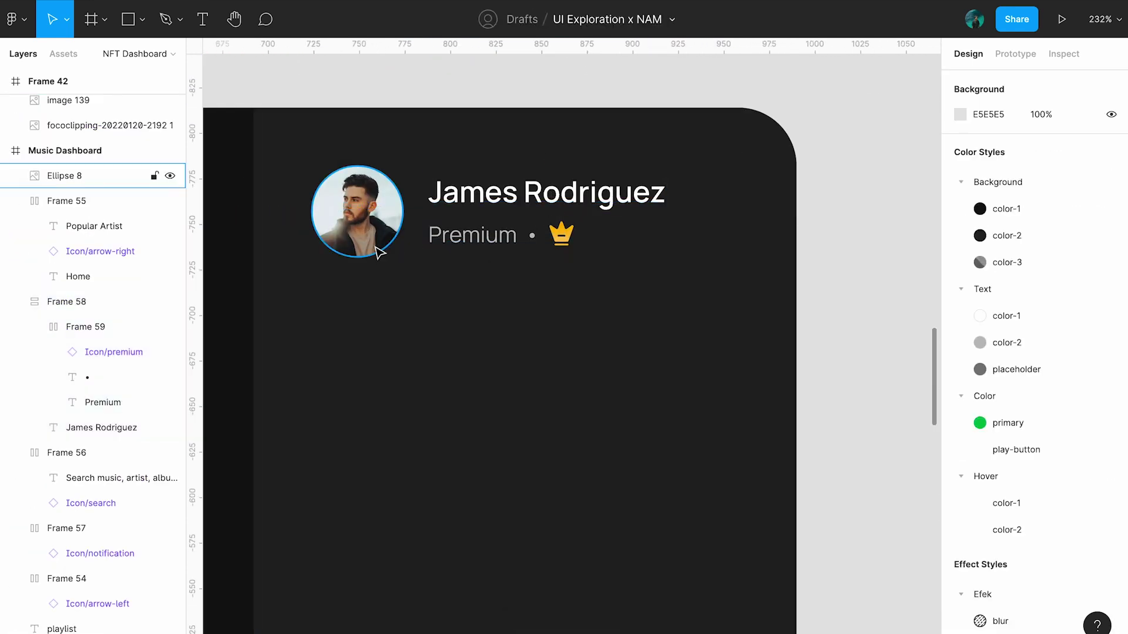
Wrap the avatar and name block in an auto-layout row, vertically centred.
{"action": "left_click", "coordinate": [64, 176], "text": "shift"}
{"action": "key", "text": "shift+a"}
{"action": "left_click", "coordinate": [1111, 285]}
{"action": "left_click", "coordinate": [1044, 350]}
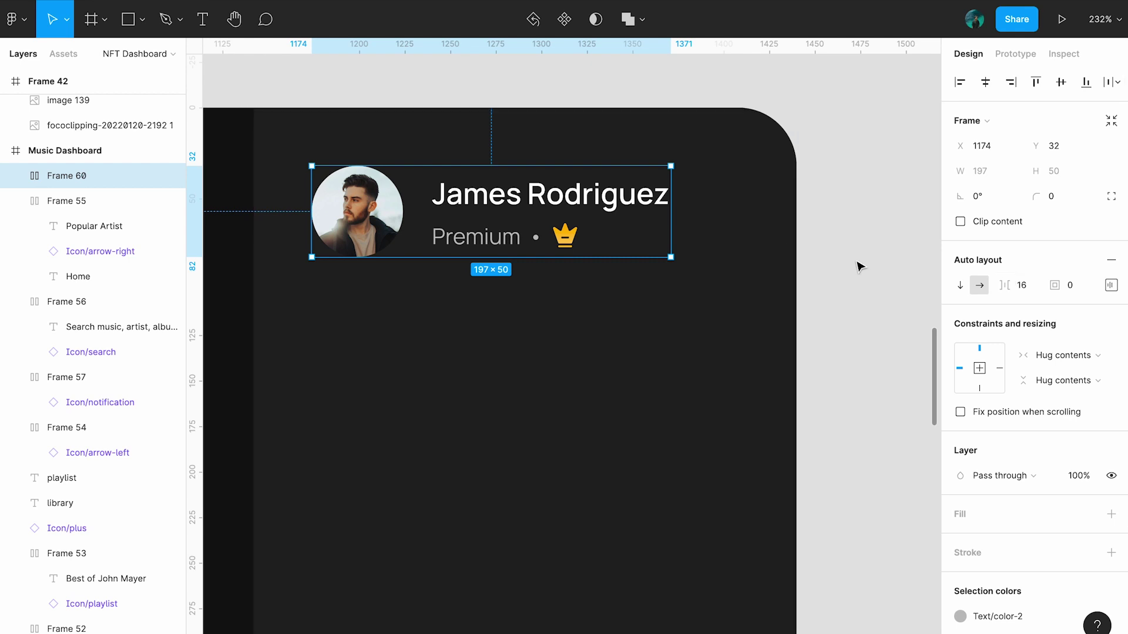
Copy the Icon/chevron-down from the icon set and place it right of the profile name.
{"action": "left_click", "coordinate": [869, 245]}
{"action": "scroll", "coordinate": [870, 245], "scroll_direction": "right", "scroll_amount": 5}
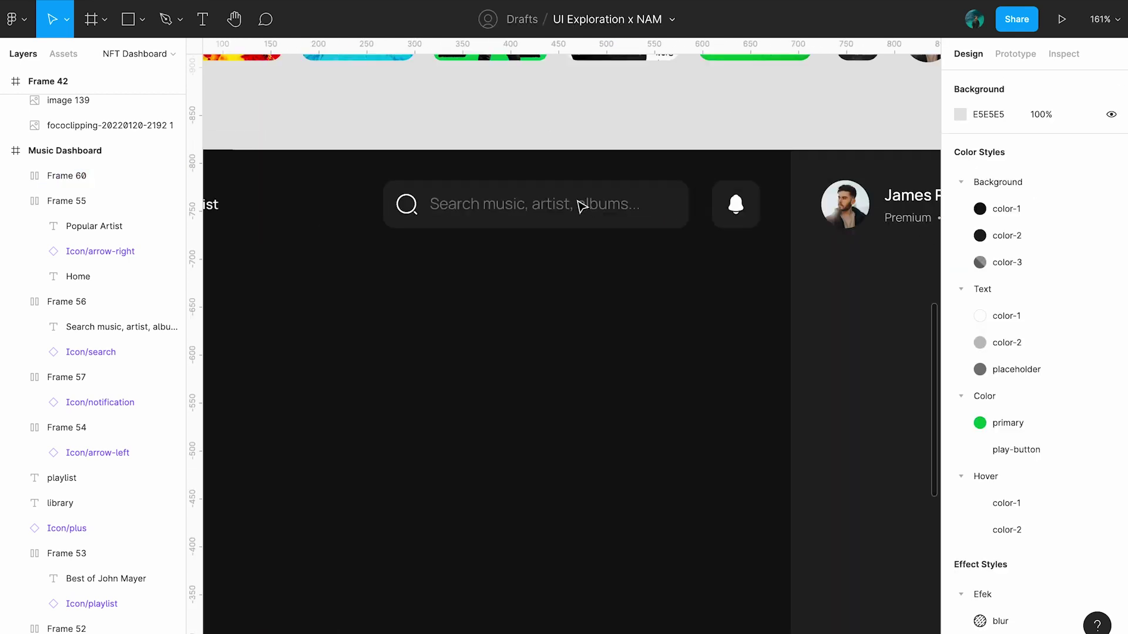
{"action": "scroll", "coordinate": [528, 293], "scroll_direction": "left", "scroll_amount": 10}
{"action": "scroll", "coordinate": [415, 292], "scroll_direction": "up", "scroll_amount": 5}
{"action": "left_click", "coordinate": [682, 350]}
{"action": "key", "text": "ctrl+c"}
{"action": "scroll", "coordinate": [718, 310], "scroll_direction": "right", "scroll_amount": 10}
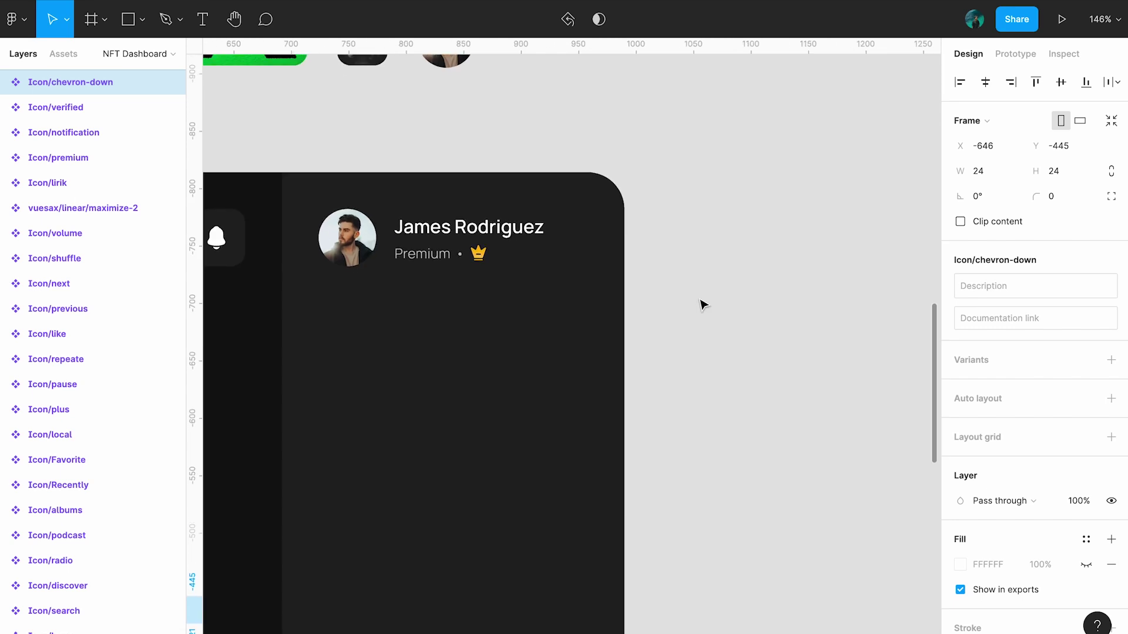
{"action": "scroll", "coordinate": [717, 310], "scroll_direction": "up", "scroll_amount": 3}
{"action": "key", "text": "ctrl+v"}
{"action": "left_click_drag", "start_coordinate": [423, 385], "coordinate": [605, 215]}
Resize the chevron to 16, change its colour, and line it up with the name.
{"action": "left_click", "coordinate": [980, 171]}
{"action": "type", "text": "16"}
{"action": "key", "text": "Return"}
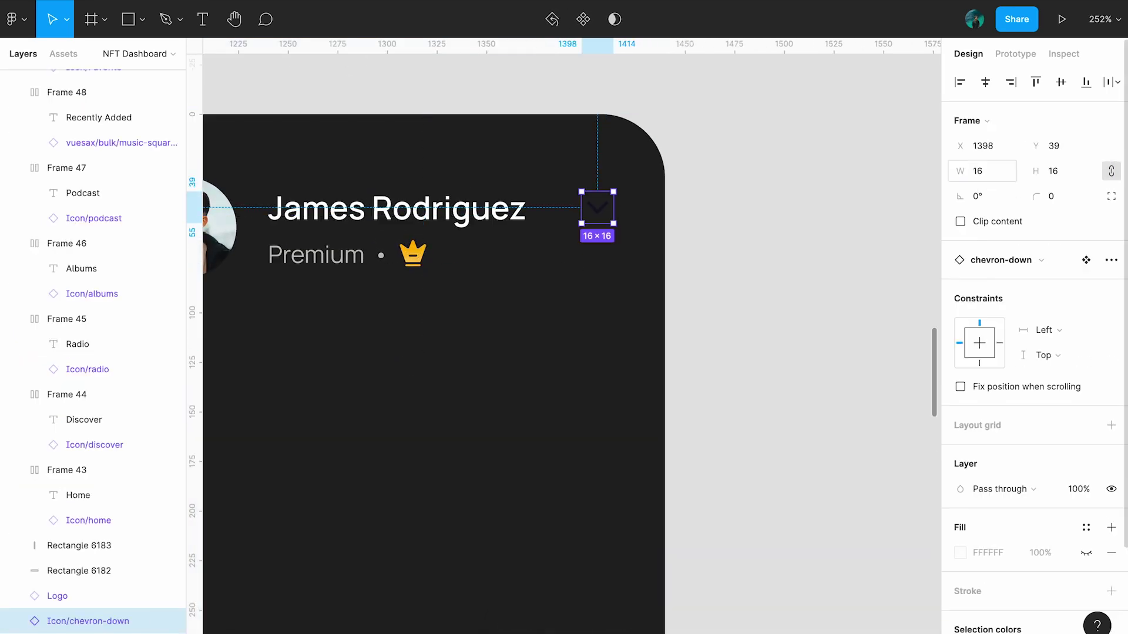
{"action": "scroll", "coordinate": [1034, 411], "scroll_direction": "down", "scroll_amount": 3}
{"action": "left_click", "coordinate": [993, 523]}
{"action": "type", "text": "d"}
{"action": "left_click_drag", "start_coordinate": [597, 206], "coordinate": [593, 227]}
Group avatar, name and chevron into a 234×50 auto-layout row with Space between and fixed width.
{"action": "key", "text": "shift+a"}
{"action": "left_click", "coordinate": [1110, 286]}
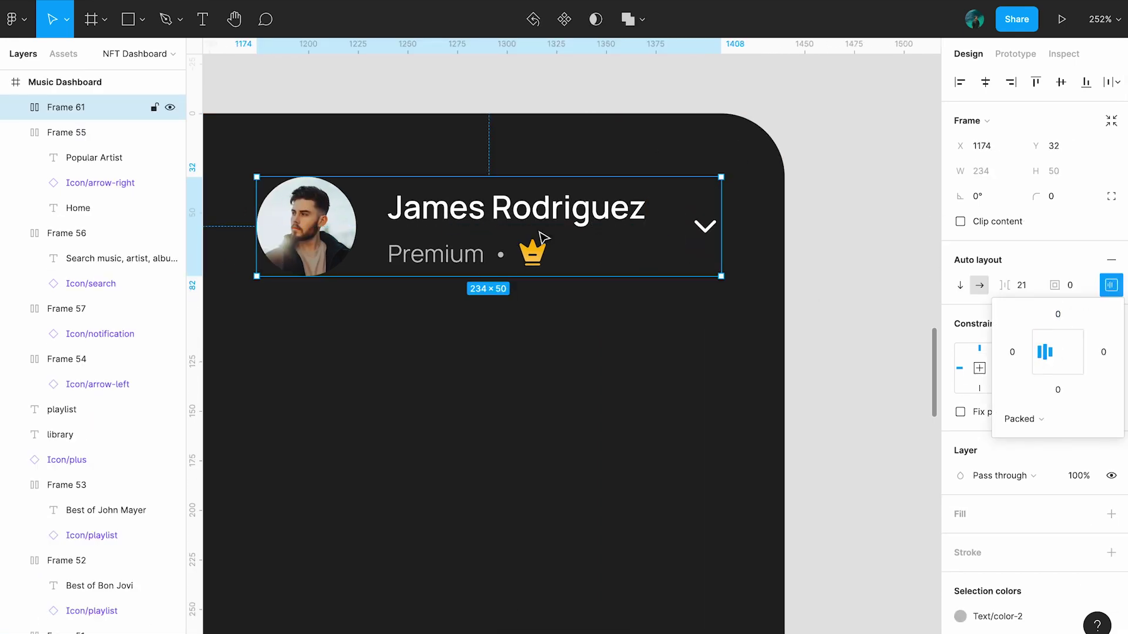
{"action": "left_click", "coordinate": [858, 264]}
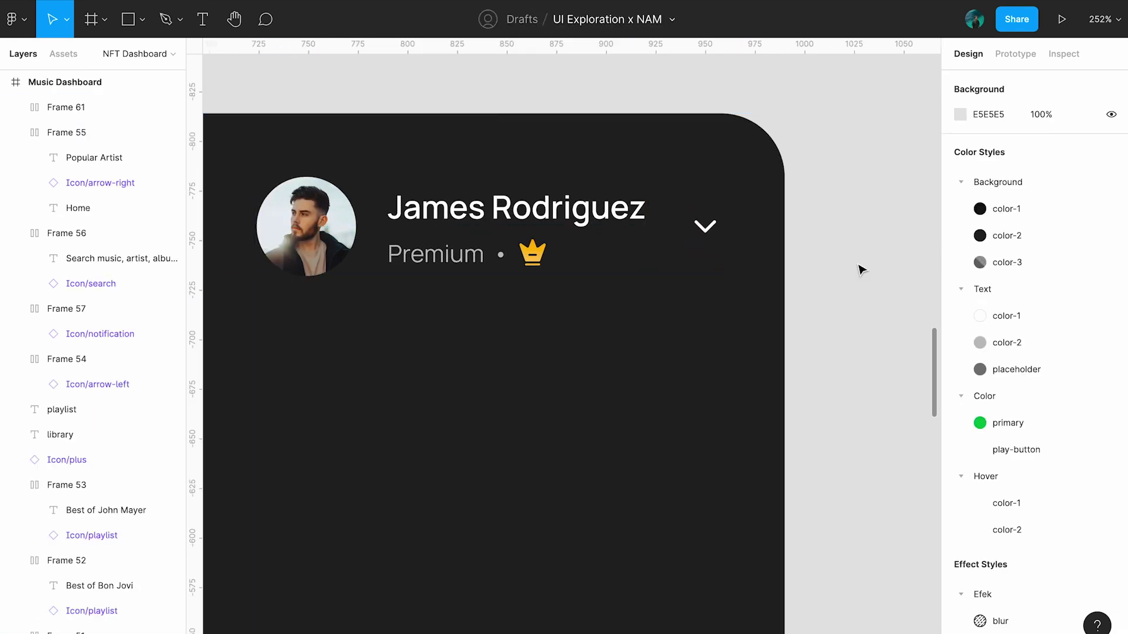
{"action": "left_click", "coordinate": [66, 107]}
{"action": "left_click", "coordinate": [1110, 285]}
{"action": "left_click", "coordinate": [1021, 419]}
{"action": "left_click", "coordinate": [1036, 435]}
{"action": "key", "text": "Escape"}
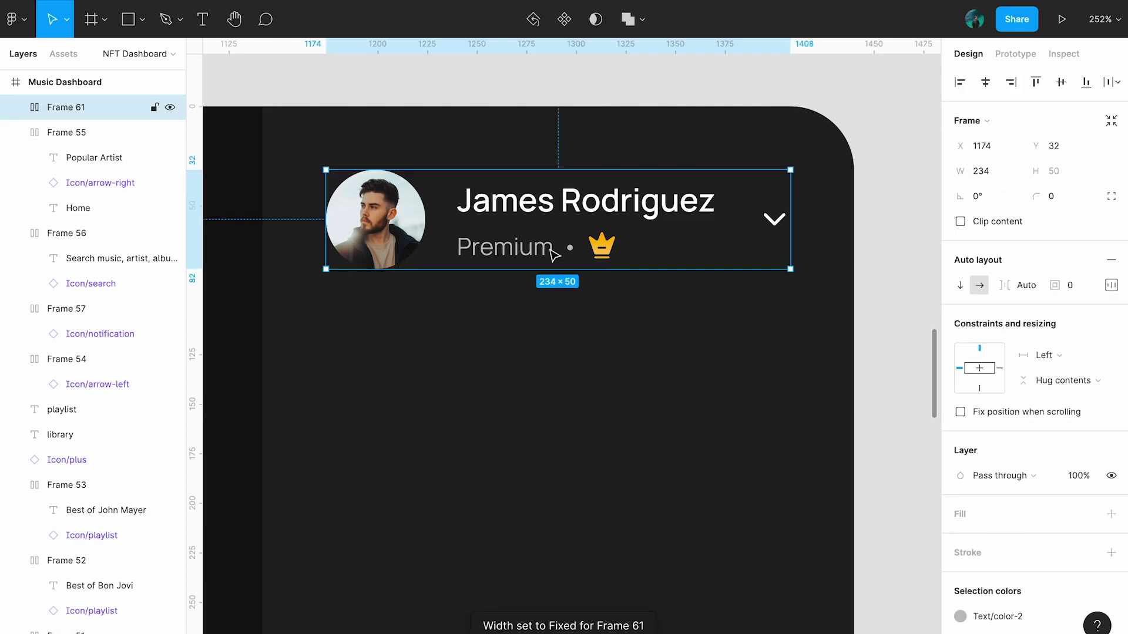
{"action": "scroll", "coordinate": [735, 269], "scroll_direction": "down", "scroll_amount": 5}
{"action": "scroll", "coordinate": [553, 372], "scroll_direction": "down", "scroll_amount": 3}
{"action": "left_click", "coordinate": [500, 385]}
{"action": "scroll", "coordinate": [499, 384], "scroll_direction": "up", "scroll_amount": 5}
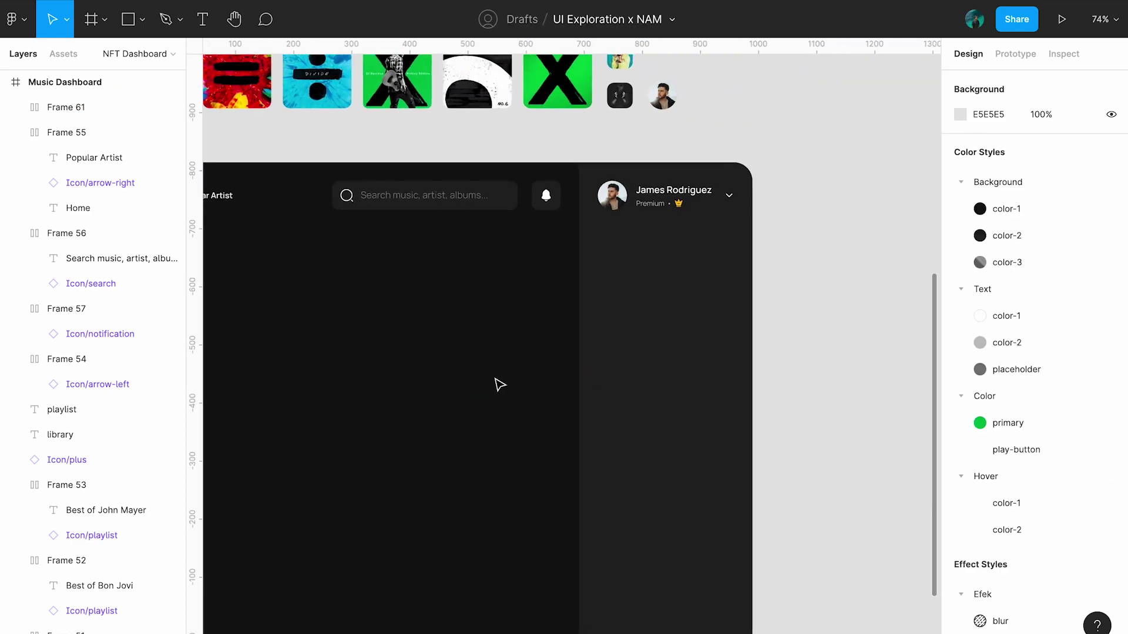
{"action": "scroll", "coordinate": [498, 382], "scroll_direction": "down", "scroll_amount": 2}
{"action": "scroll", "coordinate": [499, 382], "scroll_direction": "up", "scroll_amount": 5}
{"action": "scroll", "coordinate": [499, 382], "scroll_direction": "down", "scroll_amount": 3}
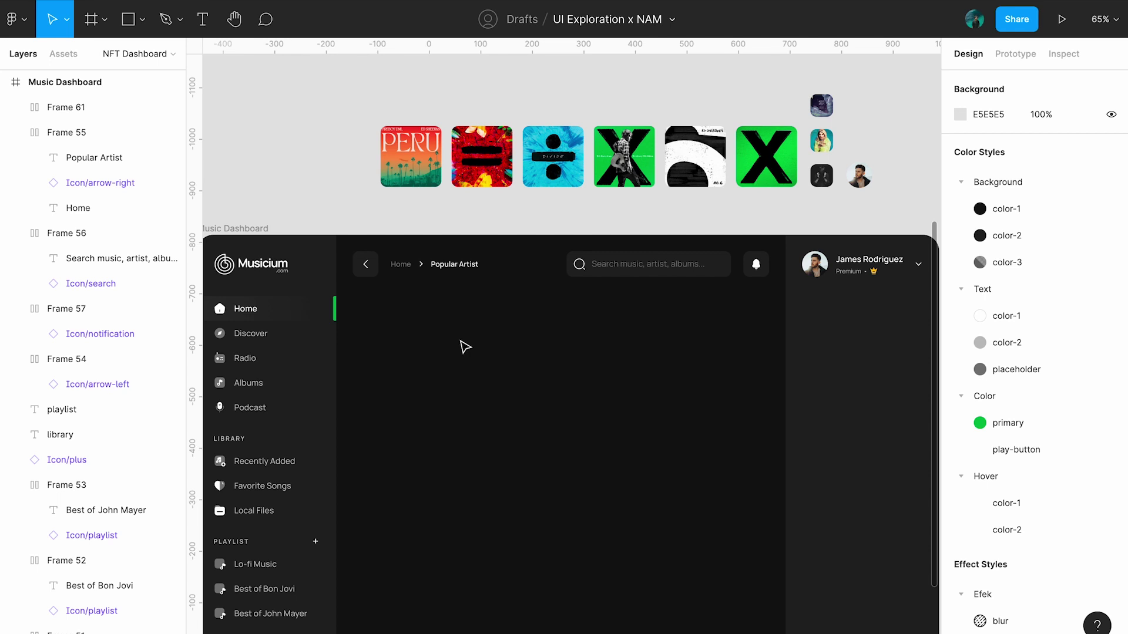
{"action": "scroll", "coordinate": [353, 316], "scroll_direction": "left", "scroll_amount": 2}
{"action": "scroll", "coordinate": [352, 317], "scroll_direction": "up", "scroll_amount": 1}
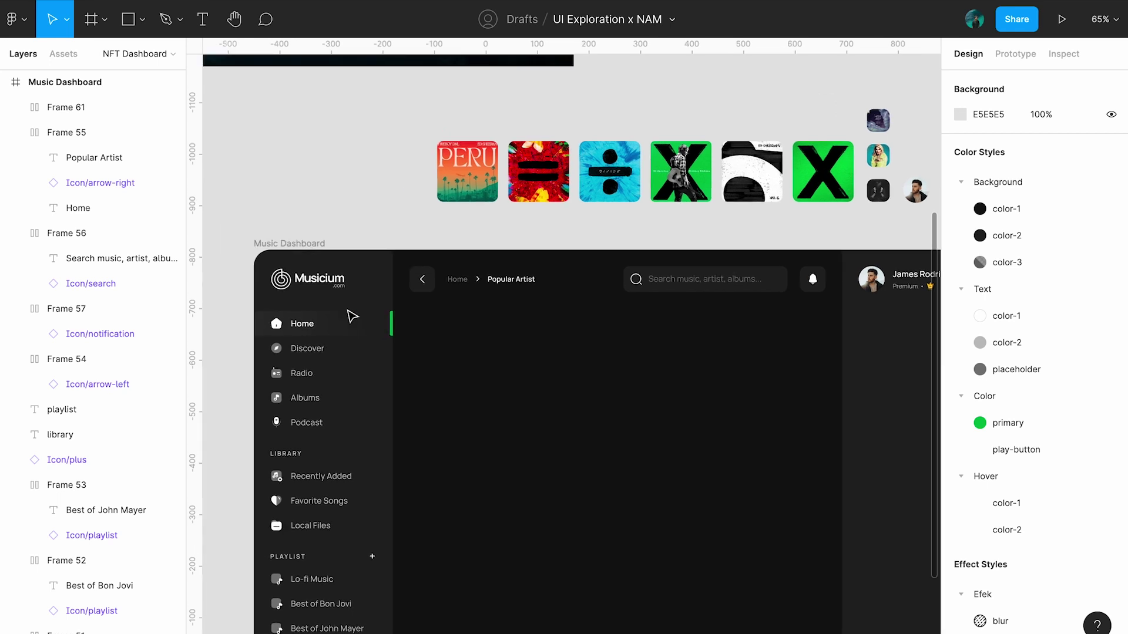
Draw a wide banner frame below the header with corner radius 16 and height 268.
{"action": "key", "text": "f"}
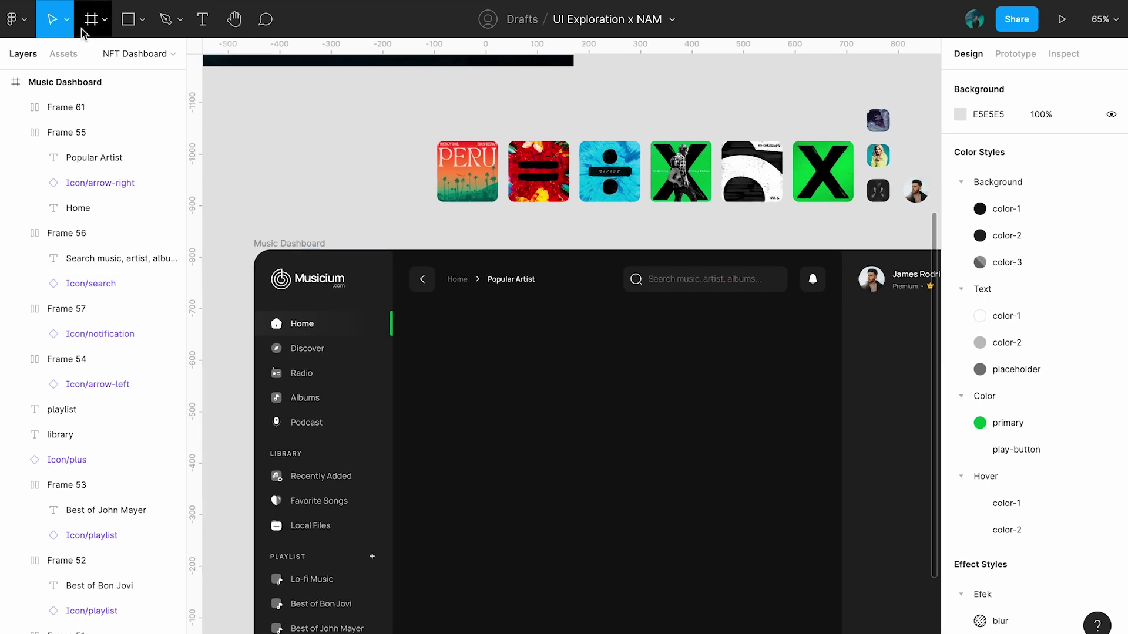
{"action": "scroll", "coordinate": [312, 302], "scroll_direction": "up", "scroll_amount": 3, "text": "ctrl"}
{"action": "left_click_drag", "start_coordinate": [296, 291], "coordinate": [879, 459]}
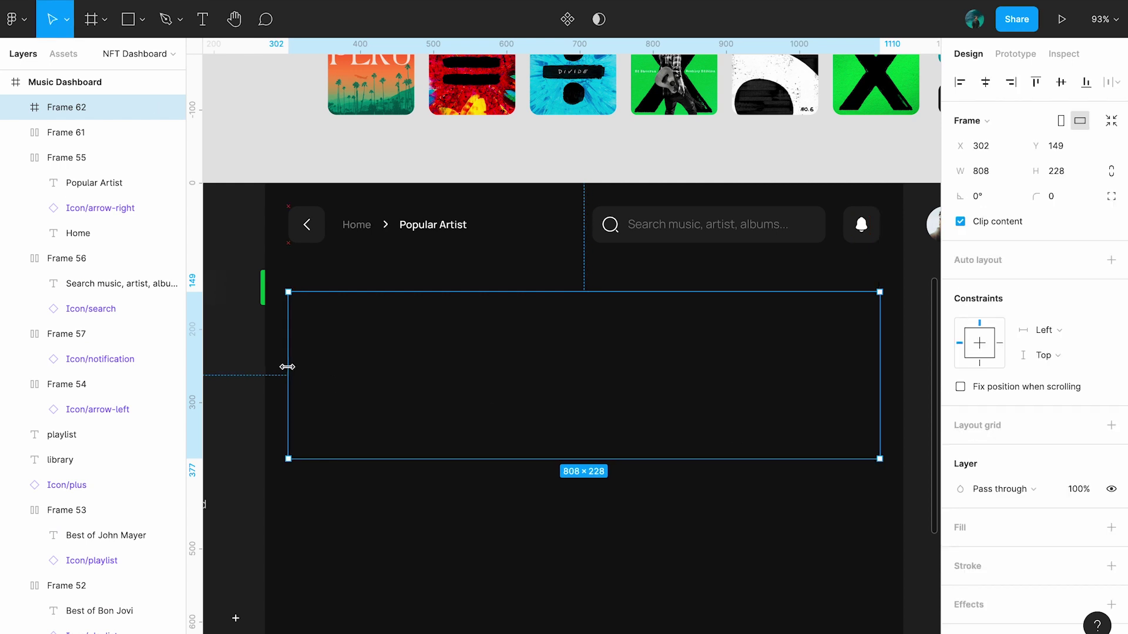
{"action": "key", "text": "shift+Up"}
{"action": "key", "text": "shift+Up"}
{"action": "key", "text": "Up"}
{"action": "key", "text": "Up"}
{"action": "key", "text": "Up"}
{"action": "left_click", "coordinate": [1059, 196]}
{"action": "key", "text": "Return"}
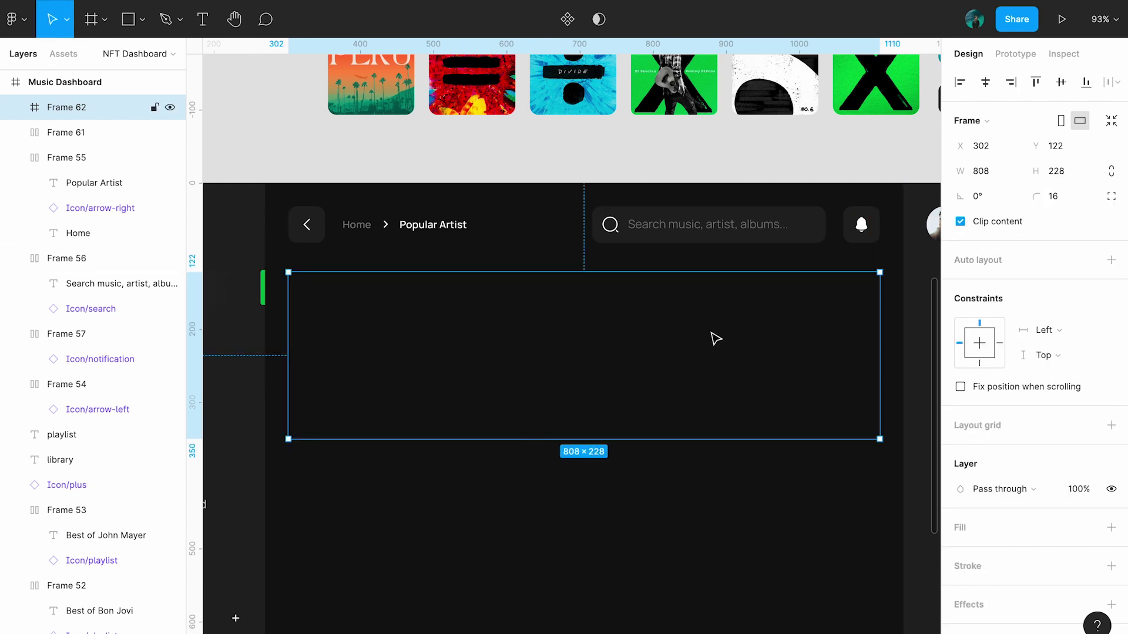
{"action": "type", "text": "268"}
{"action": "key", "text": "Return"}
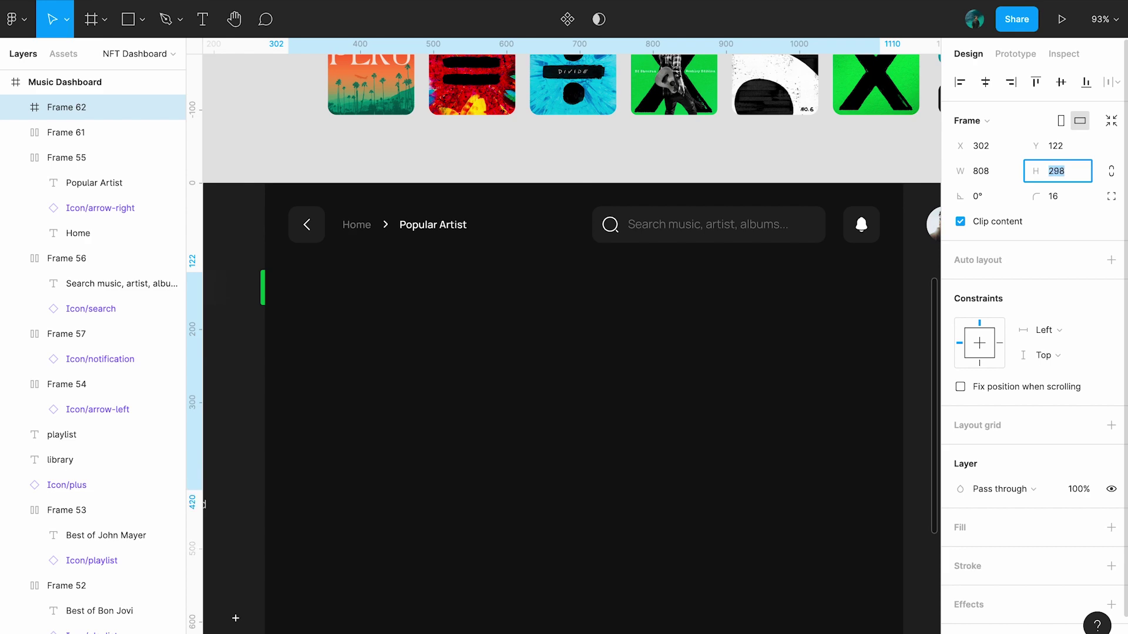
Fill the banner with the dark textured background image.
{"action": "left_click", "coordinate": [650, 511]}
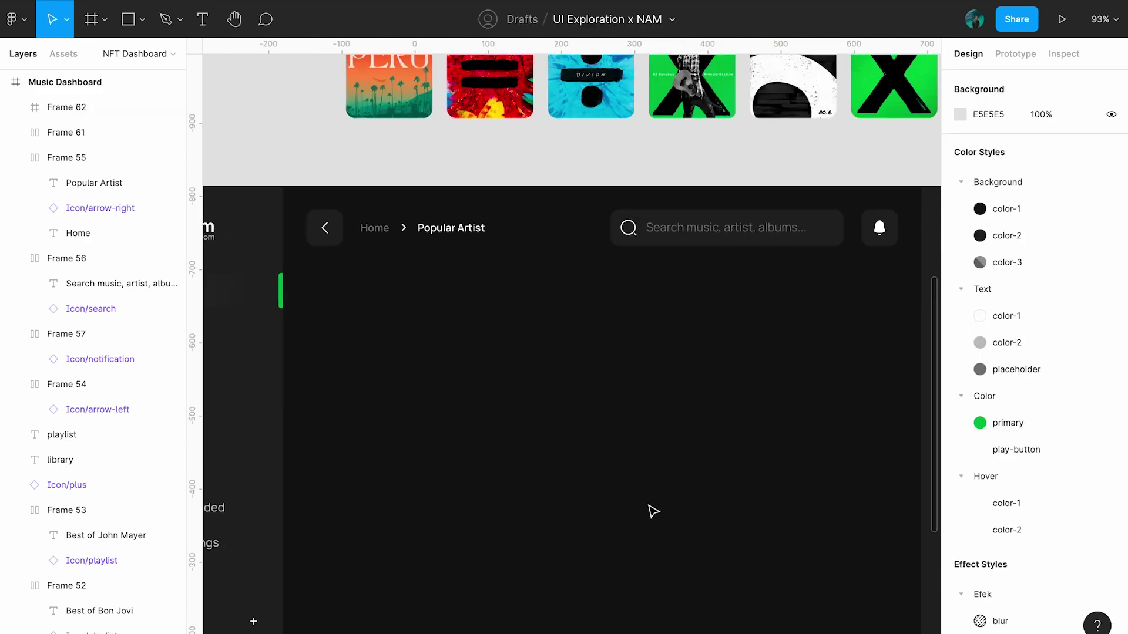
{"action": "scroll", "coordinate": [599, 226], "scroll_direction": "down", "scroll_amount": 5}
{"action": "left_click", "coordinate": [599, 226]}
{"action": "key", "text": "ctrl+c"}
{"action": "left_click", "coordinate": [615, 388]}
{"action": "key", "text": "ctrl+v"}
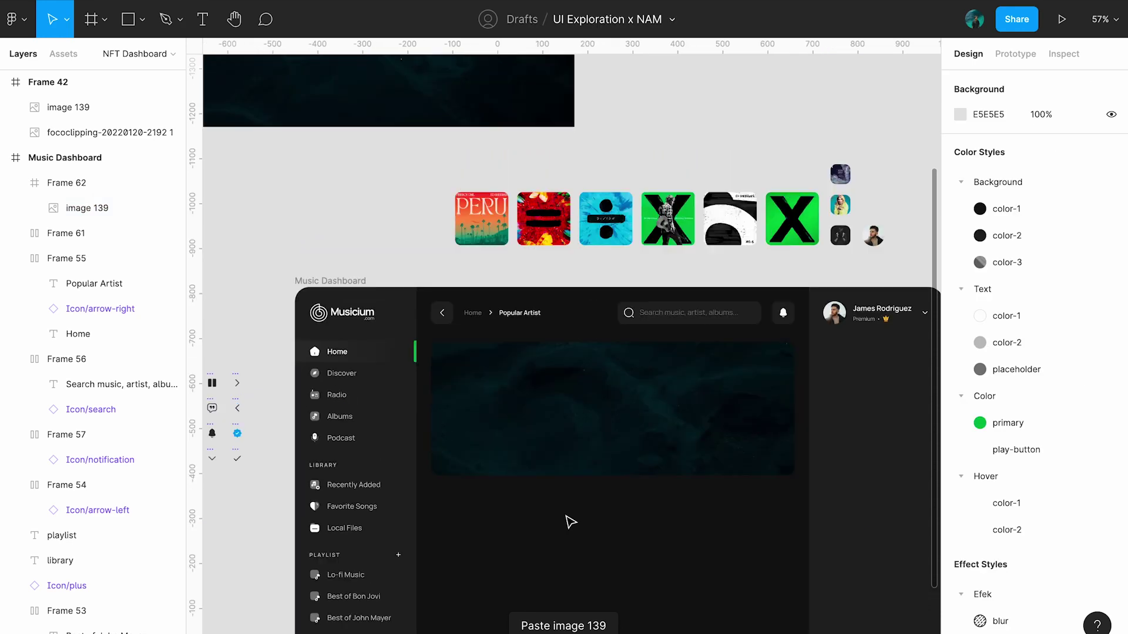
Paste the artist cut-out photo into the banner and position it on the right side.
{"action": "scroll", "coordinate": [556, 468], "scroll_direction": "up", "scroll_amount": 5}
{"action": "key", "text": "ctrl+v"}
{"action": "left_click_drag", "start_coordinate": [555, 468], "coordinate": [648, 455]}
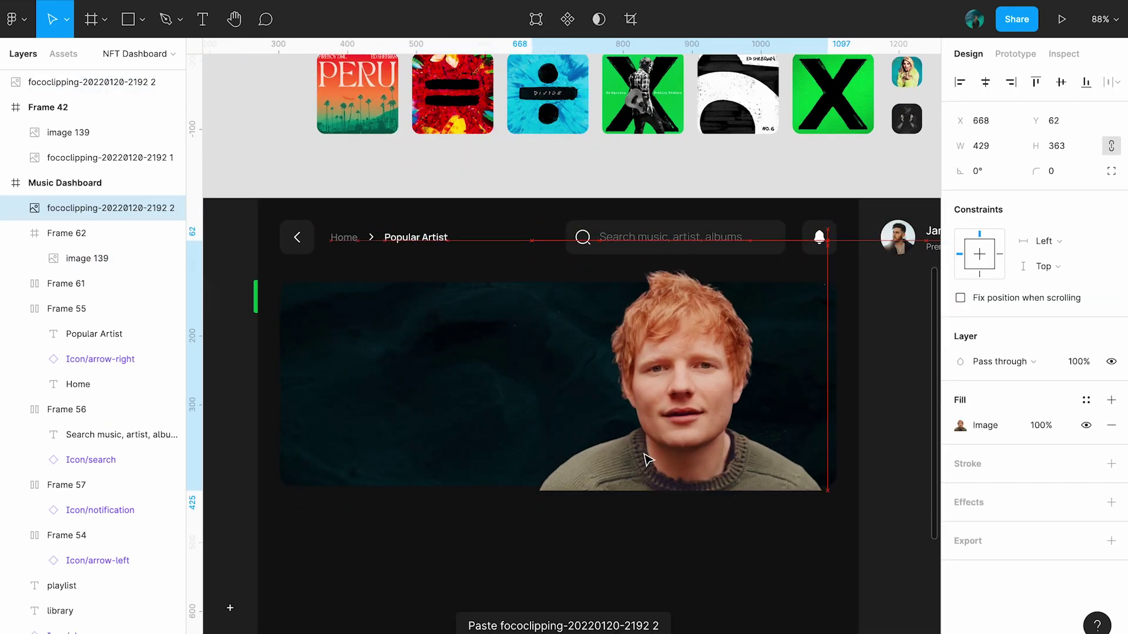
{"action": "left_click_drag", "start_coordinate": [648, 455], "coordinate": [650, 455]}
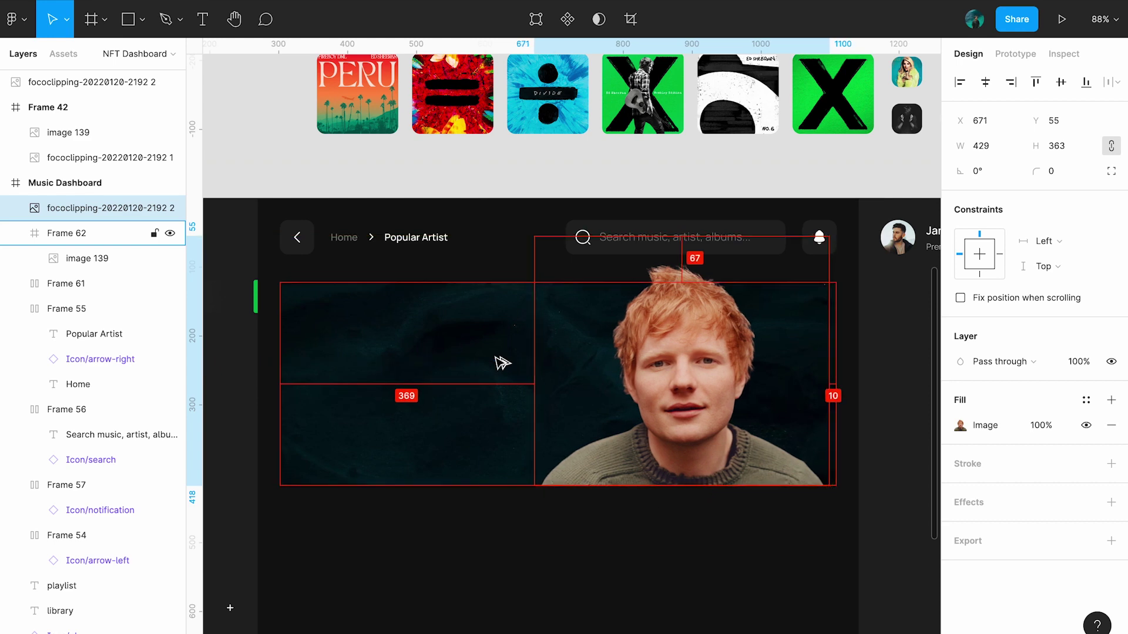
{"action": "key", "text": "Escape"}
{"action": "scroll", "coordinate": [525, 554], "scroll_direction": "down", "scroll_amount": 2}
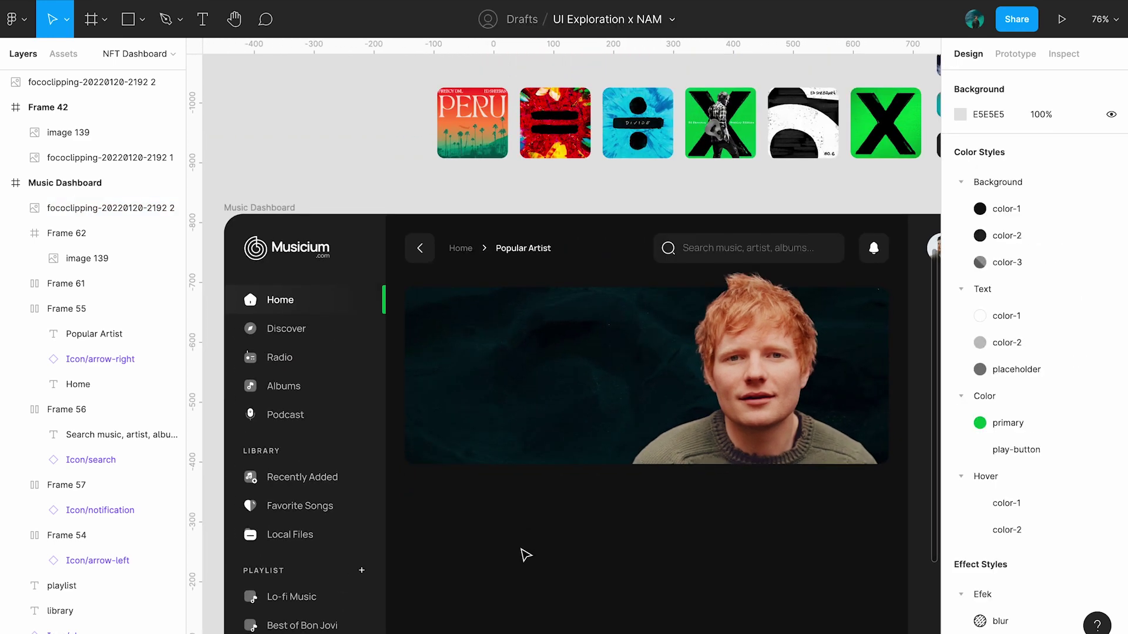
{"action": "scroll", "coordinate": [420, 400], "scroll_direction": "up", "scroll_amount": 3}
Copy the Popular Artist text onto the banner as a 16-size Medium 'Verified Artist' label.
{"action": "double_click", "coordinate": [556, 198]}
{"action": "left_click_drag", "start_coordinate": [556, 198], "coordinate": [539, 337]}
{"action": "left_click", "coordinate": [1063, 425]}
{"action": "type", "text": "16"}
{"action": "key", "text": "Return"}
{"action": "scroll", "coordinate": [528, 340], "scroll_direction": "up", "scroll_amount": 3}
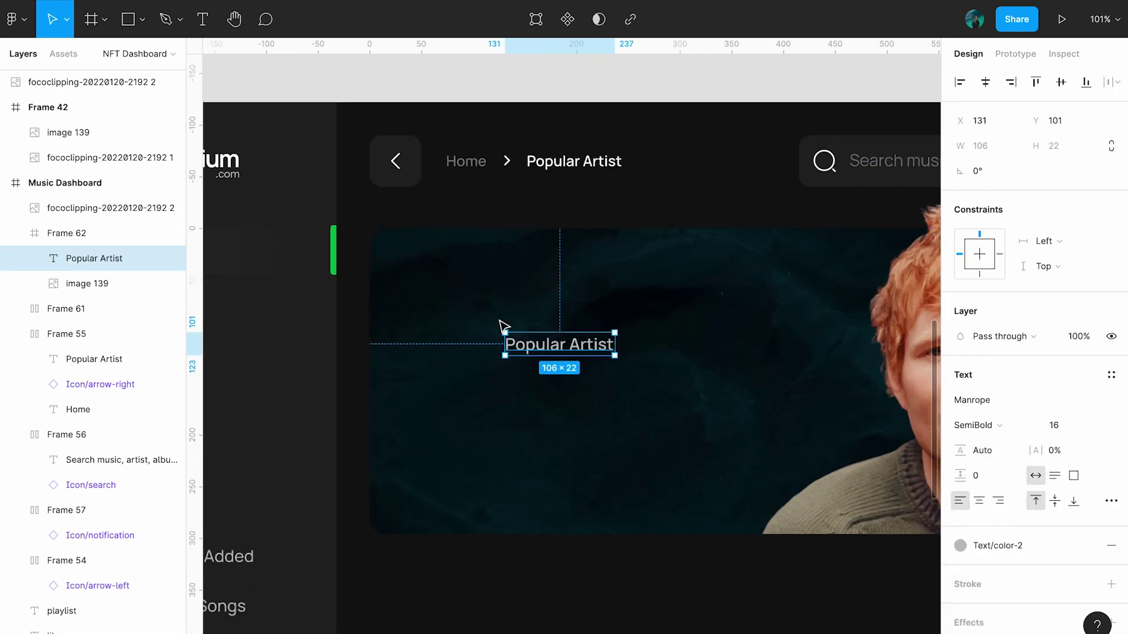
{"action": "double_click", "coordinate": [526, 341]}
{"action": "type", "text": "Verified Ar"}
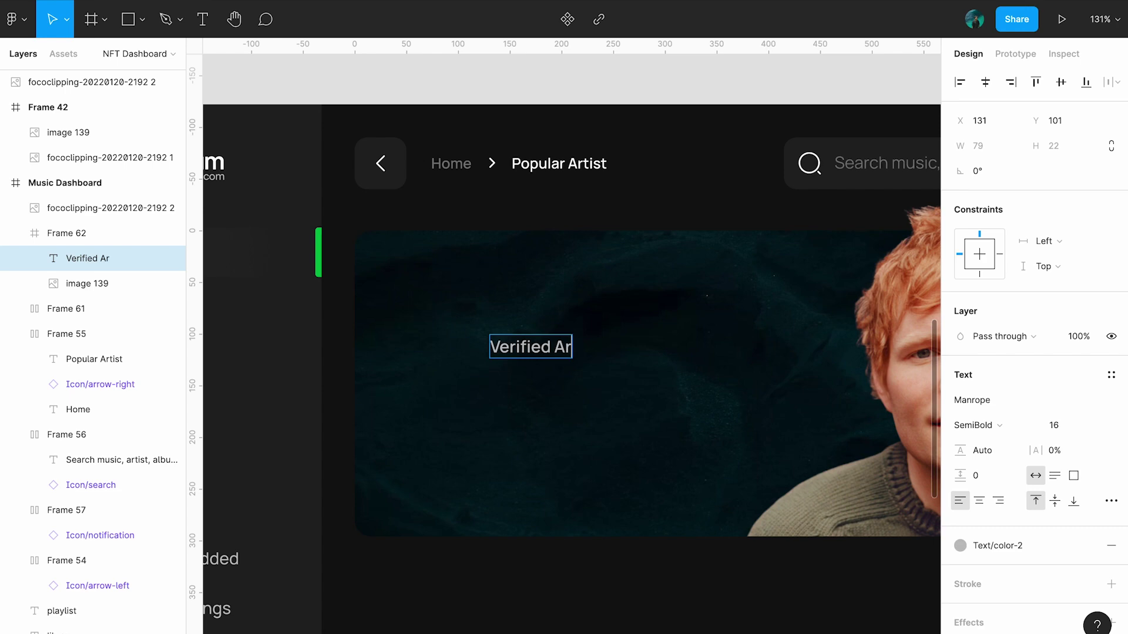
{"action": "key", "text": "Escape"}
{"action": "left_click", "coordinate": [978, 425]}
{"action": "left_click", "coordinate": [977, 407]}
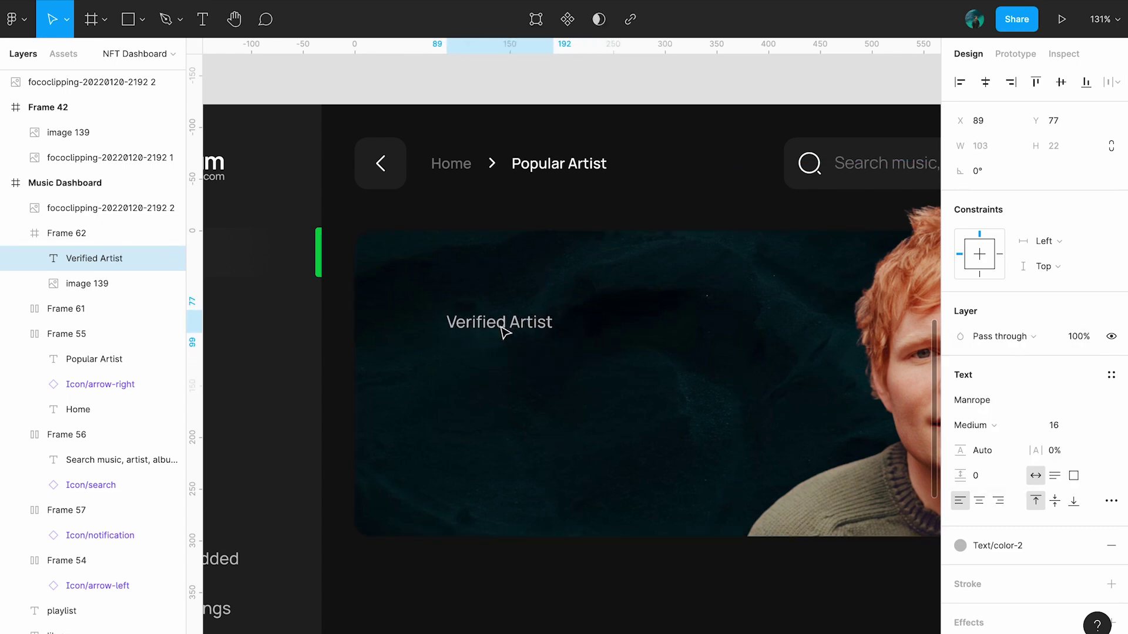
Put the blue verified badge beside the label with 12 spacing, then copy the label below.
{"action": "scroll", "coordinate": [504, 331], "scroll_direction": "up", "scroll_amount": 2}
{"action": "scroll", "coordinate": [503, 330], "scroll_direction": "down", "scroll_amount": 3}
{"action": "scroll", "coordinate": [546, 397], "scroll_direction": "up", "scroll_amount": 3}
{"action": "key", "text": "ctrl+v"}
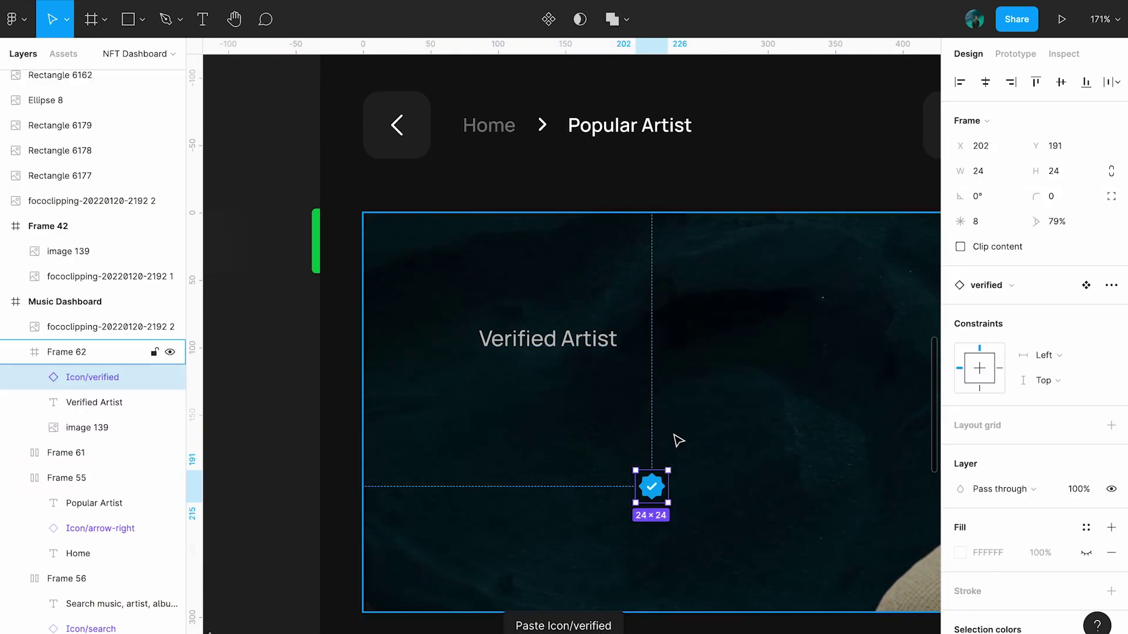
{"action": "left_click_drag", "start_coordinate": [650, 483], "coordinate": [453, 337]}
{"action": "left_click", "coordinate": [551, 346], "text": "shift"}
{"action": "key", "text": "shift+a"}
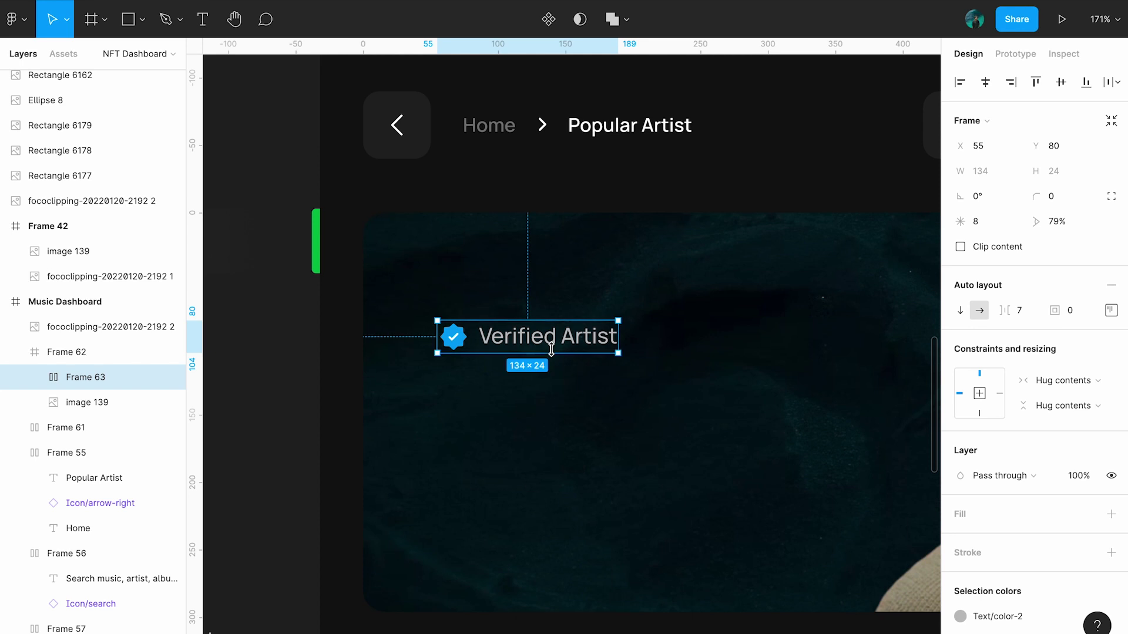
{"action": "left_click", "coordinate": [1019, 310]}
{"action": "type", "text": "12"}
{"action": "key", "text": "Return"}
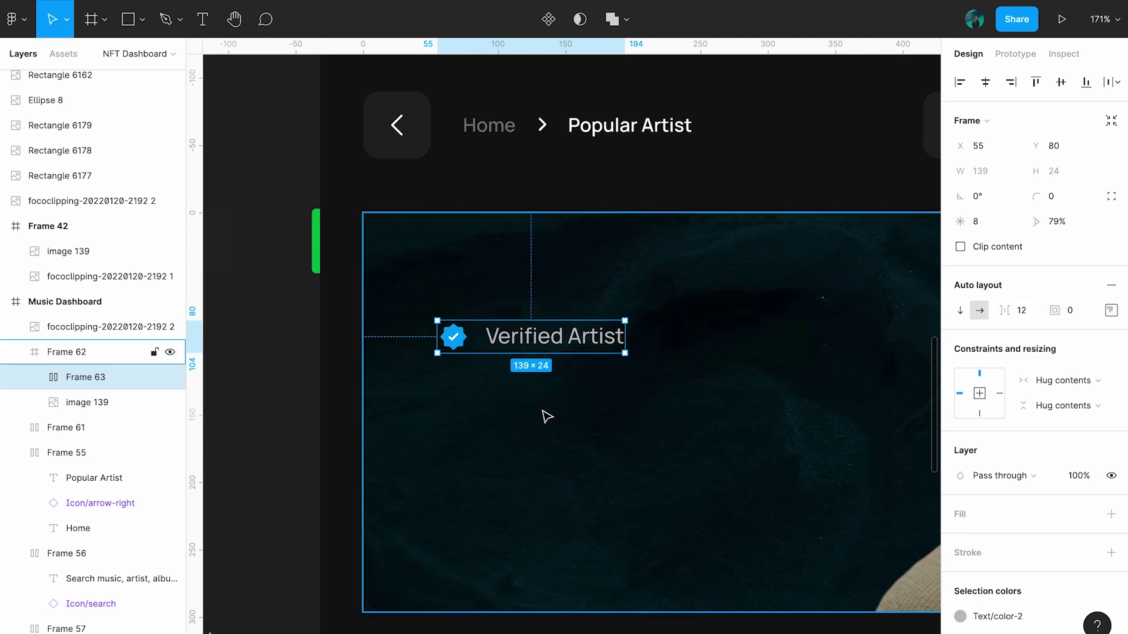
{"action": "double_click", "coordinate": [547, 337]}
{"action": "left_click_drag", "start_coordinate": [546, 337], "coordinate": [497, 398]}
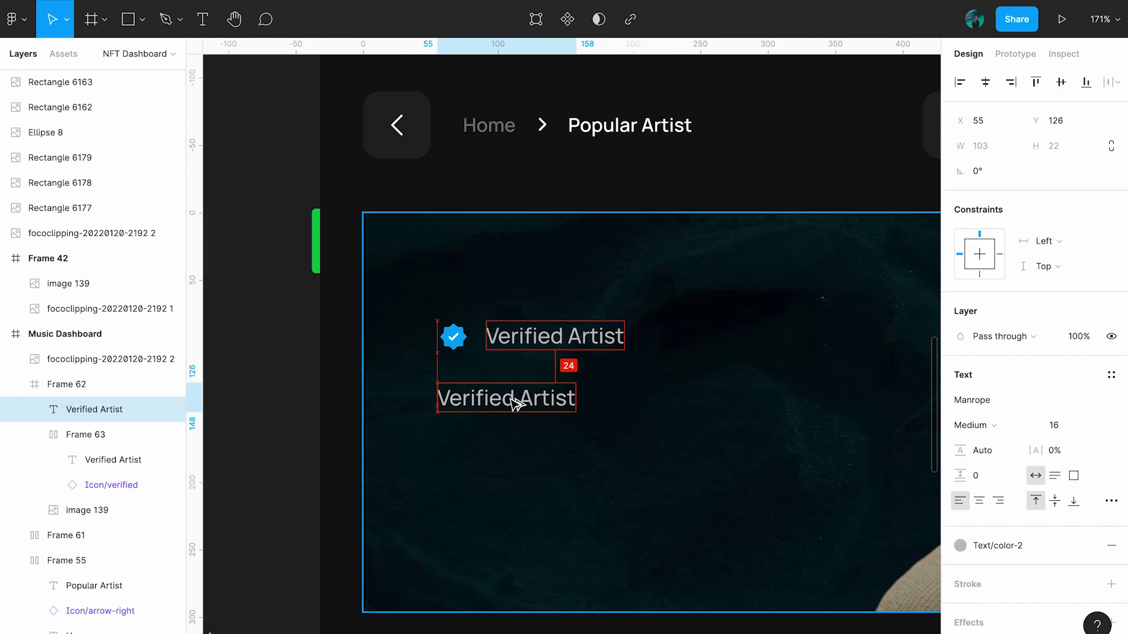
Move the duplicated label up and retype it as 'Ed Sheeran'.
{"action": "key", "text": "shift+Up"}
{"action": "key", "text": "shift+Up"}
{"action": "key", "text": "Up"}
{"action": "key", "text": "Up"}
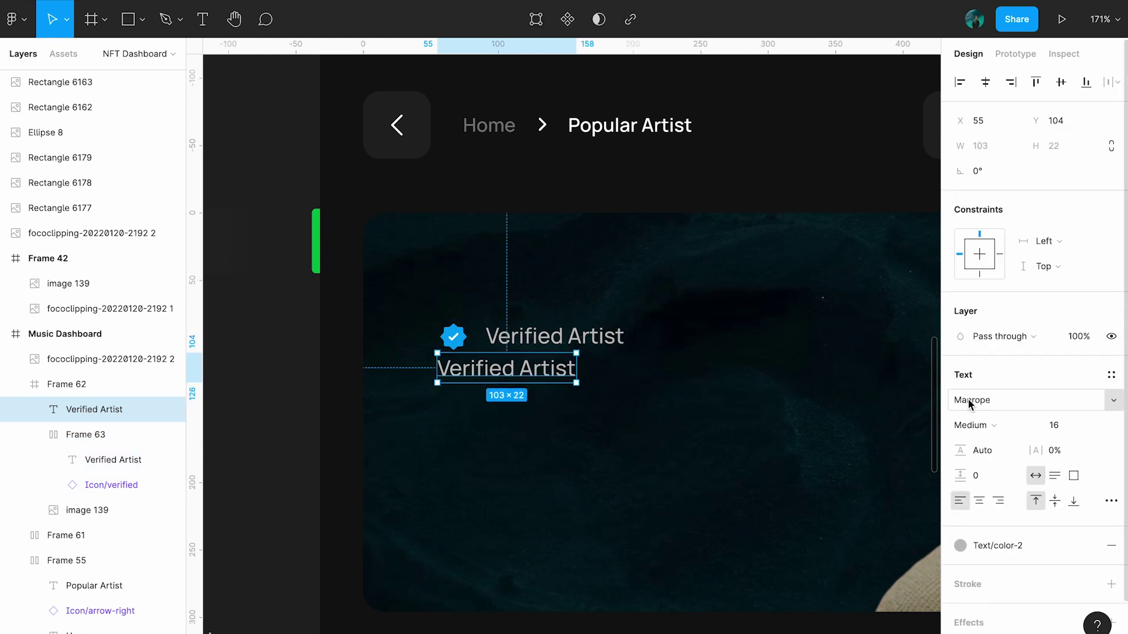
{"action": "key", "text": "Return"}
{"action": "key", "text": "Return"}
{"action": "type", "text": "Ed Sheeran"}
{"action": "key", "text": "Escape"}
{"action": "scroll", "coordinate": [607, 311], "scroll_direction": "down", "scroll_amount": 2}
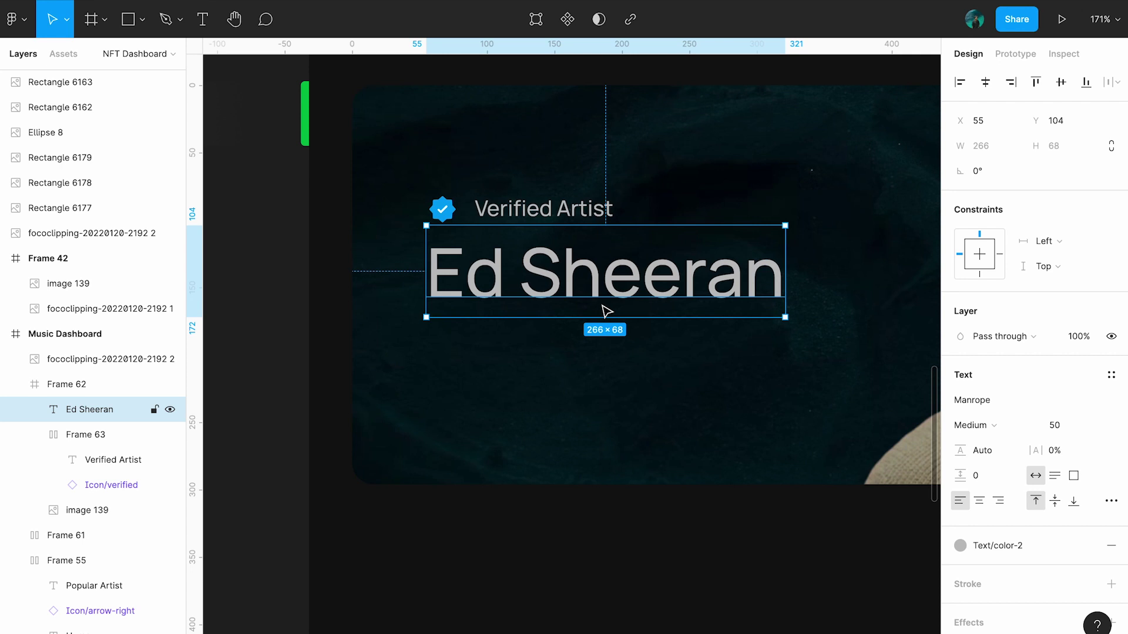
Group Ed Sheeran with the Verified Artist row in an auto-layout column and make the title white.
{"action": "left_click", "coordinate": [543, 209], "text": "shift"}
{"action": "key", "text": "shift+a"}
{"action": "left_click", "coordinate": [605, 273]}
{"action": "left_click", "coordinate": [997, 484]}
Add an '82,736,050 monthly listeners' line below, with 'monthly listeners' in regular weight.
{"action": "scroll", "coordinate": [646, 500], "scroll_direction": "right", "scroll_amount": 1}
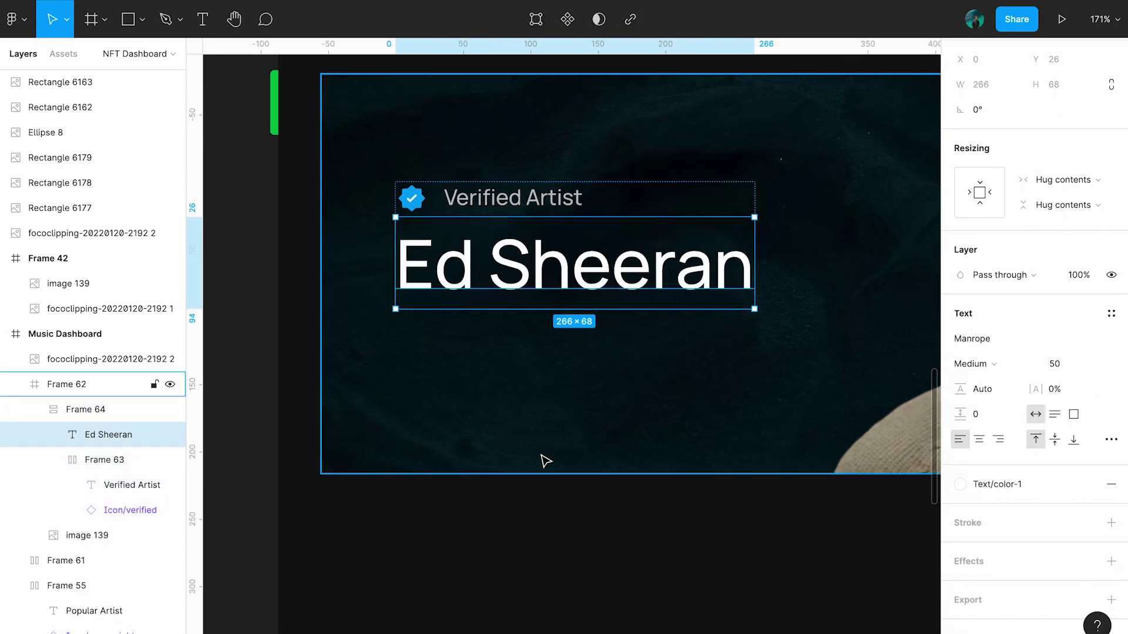
{"action": "double_click", "coordinate": [503, 198]}
{"action": "left_click_drag", "start_coordinate": [503, 197], "coordinate": [519, 347]}
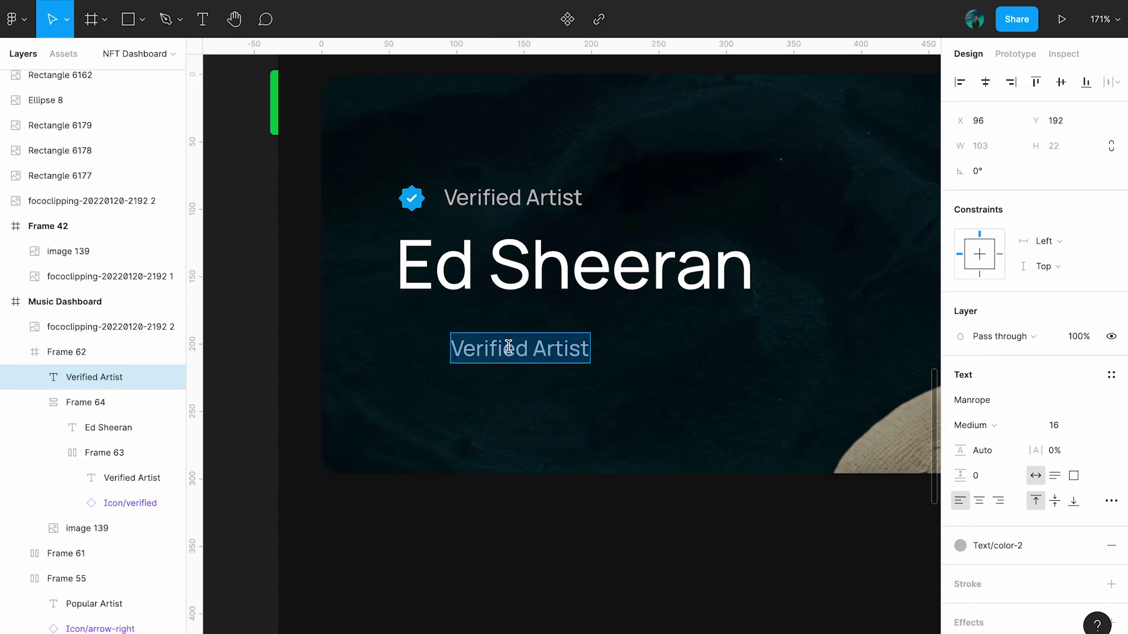
{"action": "scroll", "coordinate": [519, 347], "scroll_direction": "right", "scroll_amount": 2}
{"action": "type", "text": "82,736,050 monthly"}
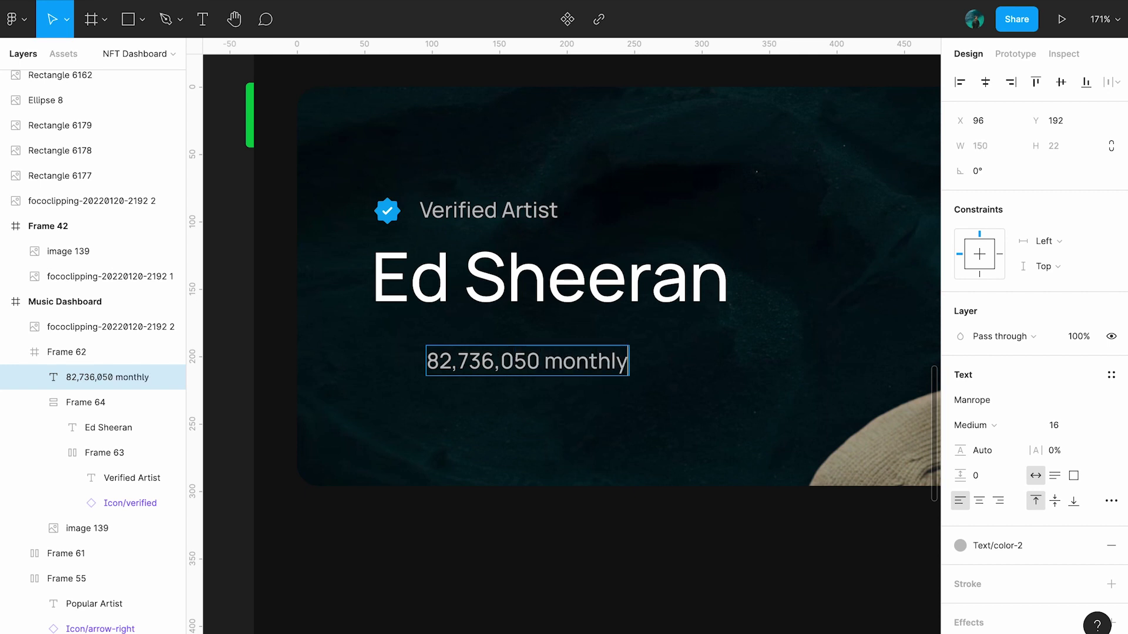
{"action": "key", "text": "ctrl+shift+Left"}
{"action": "key", "text": "ctrl+shift+Left"}
{"action": "key", "text": "ctrl+alt+comma"}
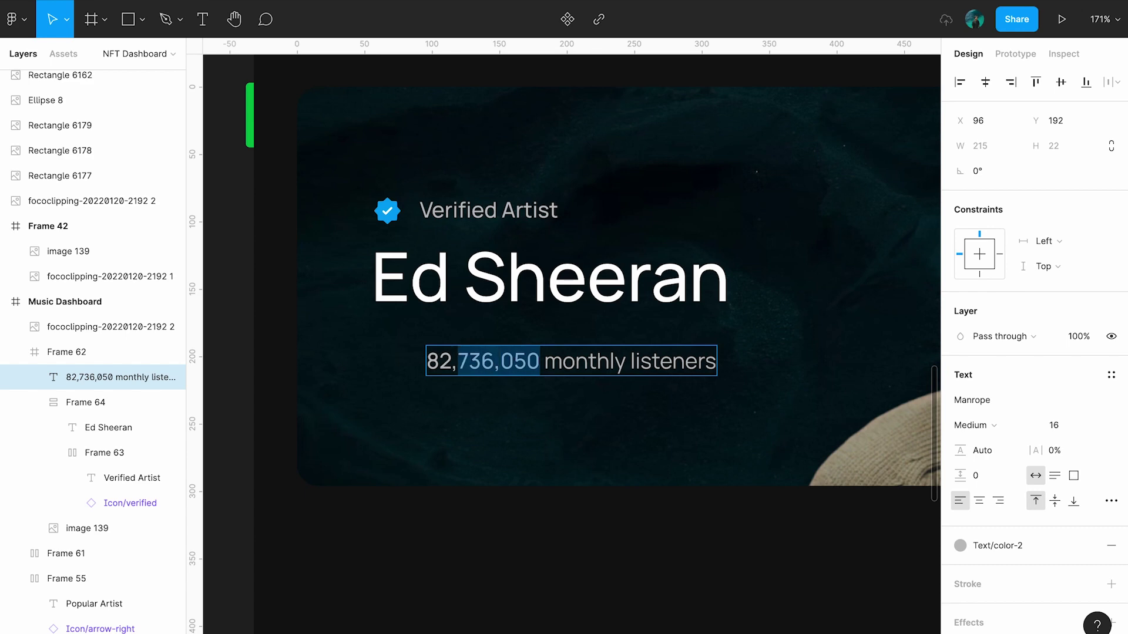
{"action": "key", "text": "Escape"}
{"action": "key", "text": "Escape"}
{"action": "scroll", "coordinate": [588, 411], "scroll_direction": "left", "scroll_amount": 3}
Copy the verified badge beside the listeners text and wrap both in a row with spacing 14.
{"action": "double_click", "coordinate": [504, 218]}
{"action": "left_click_drag", "start_coordinate": [504, 218], "coordinate": [504, 365]}
{"action": "left_click", "coordinate": [587, 365], "text": "shift"}
{"action": "key", "text": "shift+a"}
{"action": "scroll", "coordinate": [588, 352], "scroll_direction": "right", "scroll_amount": 1}
{"action": "left_click", "coordinate": [1022, 311]}
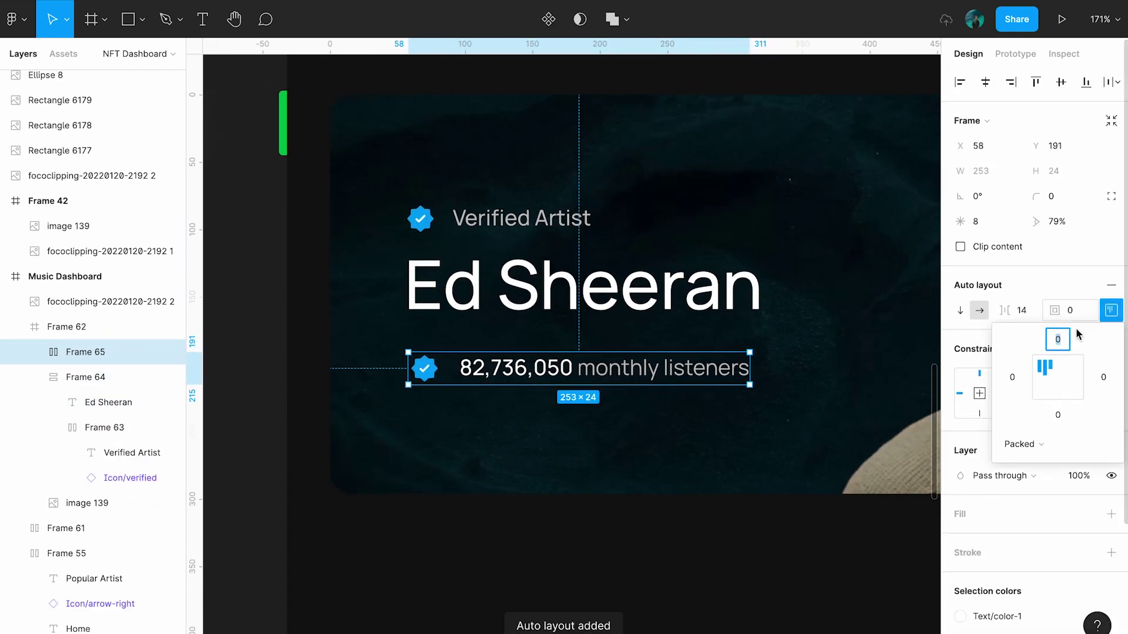
{"action": "type", "text": "14"}
{"action": "key", "text": "Return"}
{"action": "scroll", "coordinate": [729, 372], "scroll_direction": "up", "scroll_amount": 3}
Swap the badge instance in the listeners row for the headphone icon.
{"action": "double_click", "coordinate": [298, 368]}
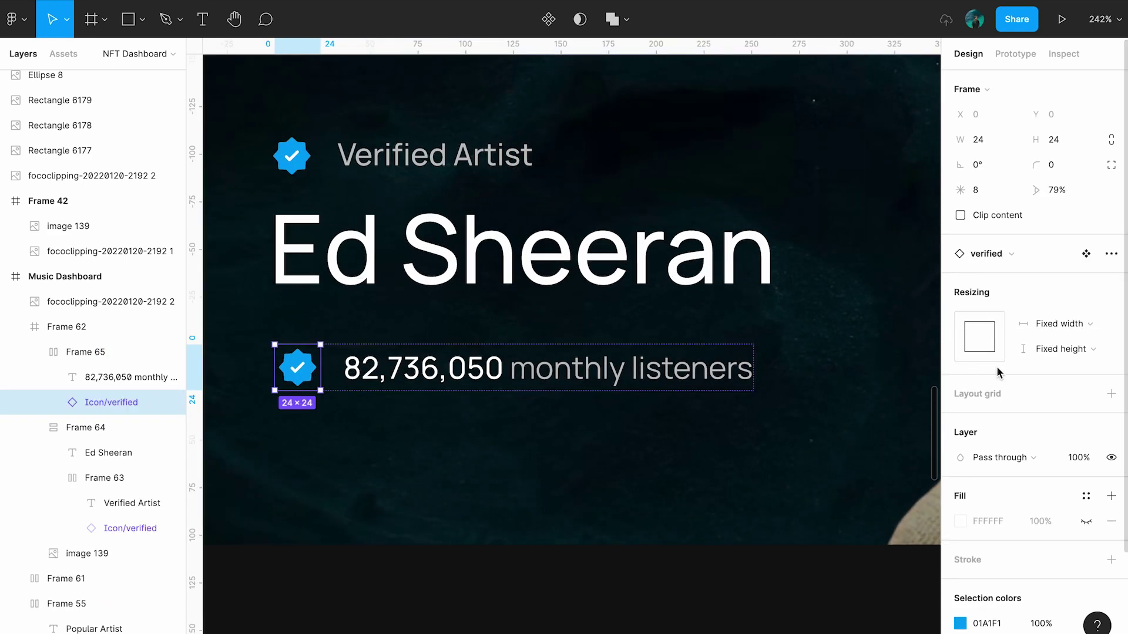
{"action": "left_click", "coordinate": [998, 254]}
{"action": "scroll", "coordinate": [1033, 458], "scroll_direction": "up", "scroll_amount": 1}
{"action": "scroll", "coordinate": [1033, 464], "scroll_direction": "down", "scroll_amount": 1}
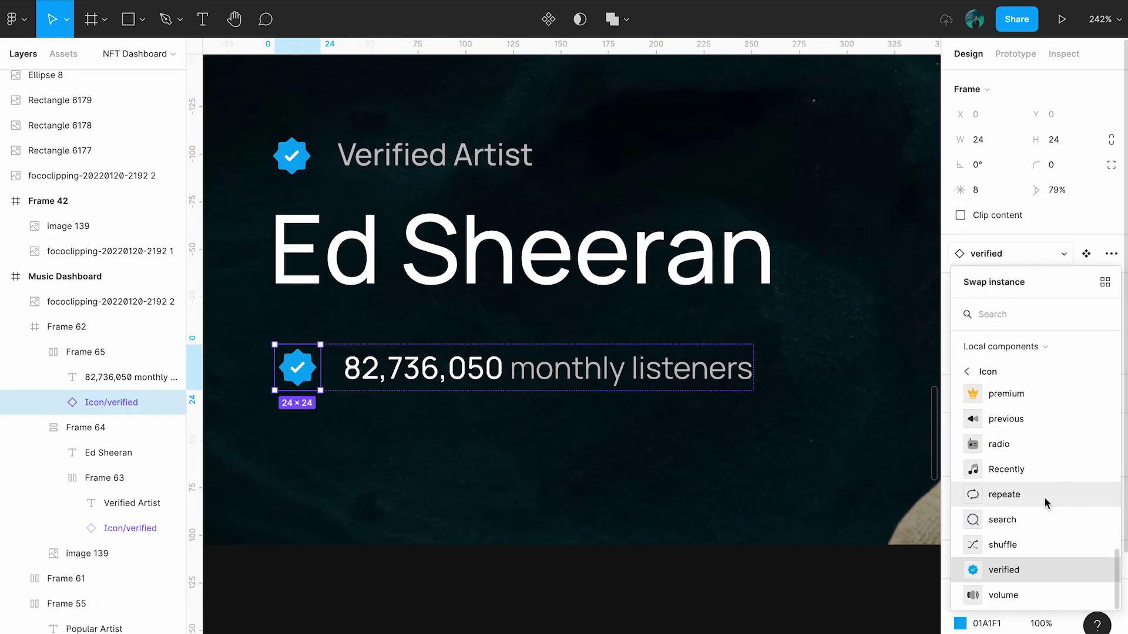
{"action": "scroll", "coordinate": [1037, 482], "scroll_direction": "up", "scroll_amount": 4}
{"action": "scroll", "coordinate": [1043, 496], "scroll_direction": "up", "scroll_amount": 3}
{"action": "left_click", "coordinate": [1012, 462]}
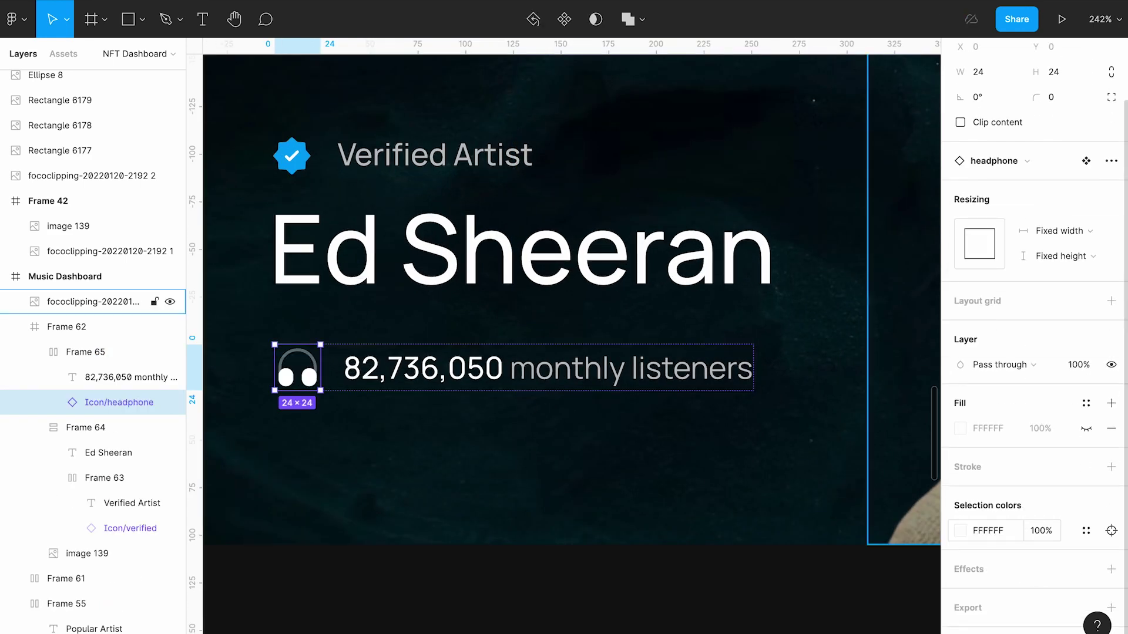
Stack the artist heading group and listeners row in one auto-layout column with spacing 16.
{"action": "left_click", "coordinate": [433, 259]}
{"action": "left_click", "coordinate": [587, 367], "text": "shift"}
{"action": "key", "text": "shift+a"}
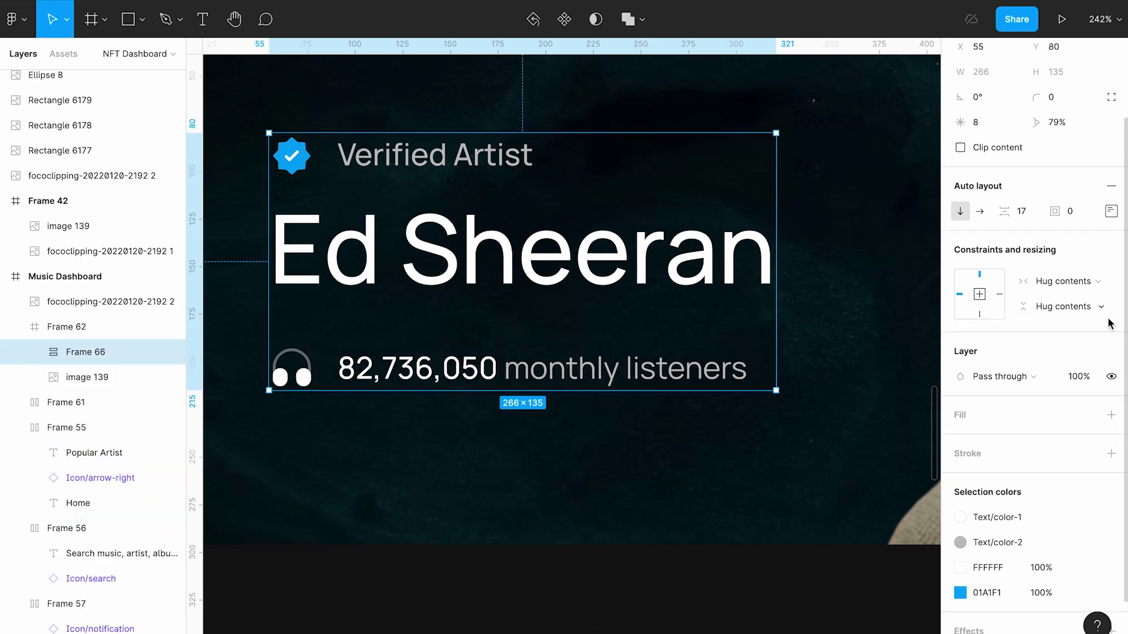
{"action": "left_click", "coordinate": [1021, 211]}
{"action": "type", "text": "16"}
{"action": "key", "text": "Return"}
{"action": "scroll", "coordinate": [617, 376], "scroll_direction": "down", "scroll_amount": 3}
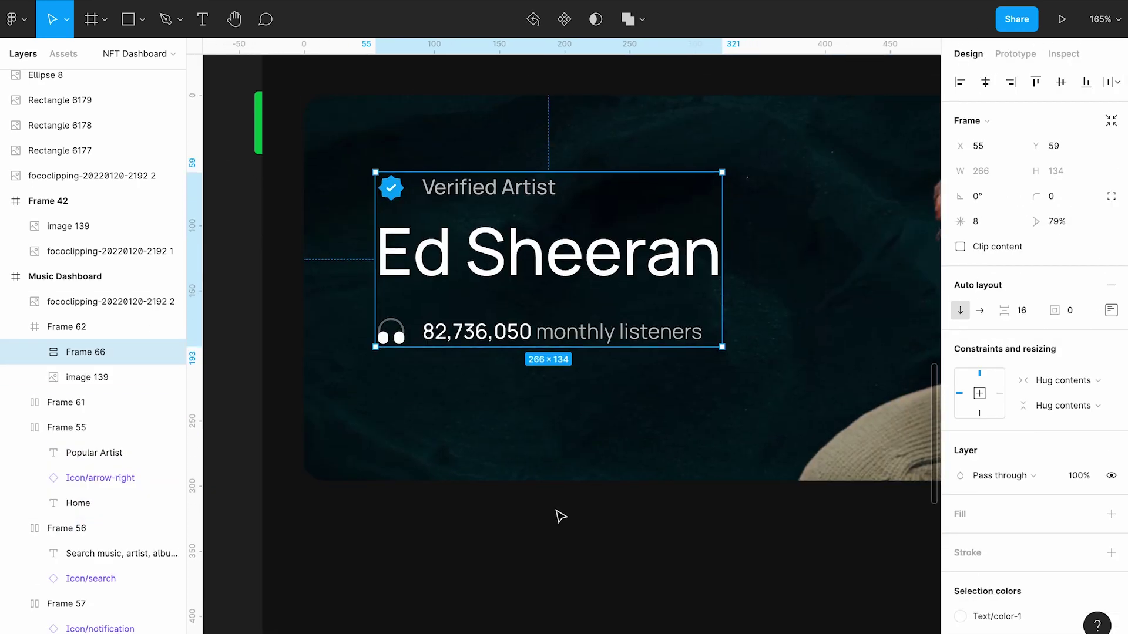
{"action": "left_click", "coordinate": [561, 516]}
Place a copy of the monthly listeners text below the column.
{"action": "scroll", "coordinate": [560, 517], "scroll_direction": "up", "scroll_amount": 2}
{"action": "left_click", "coordinate": [504, 310], "text": "ctrl"}
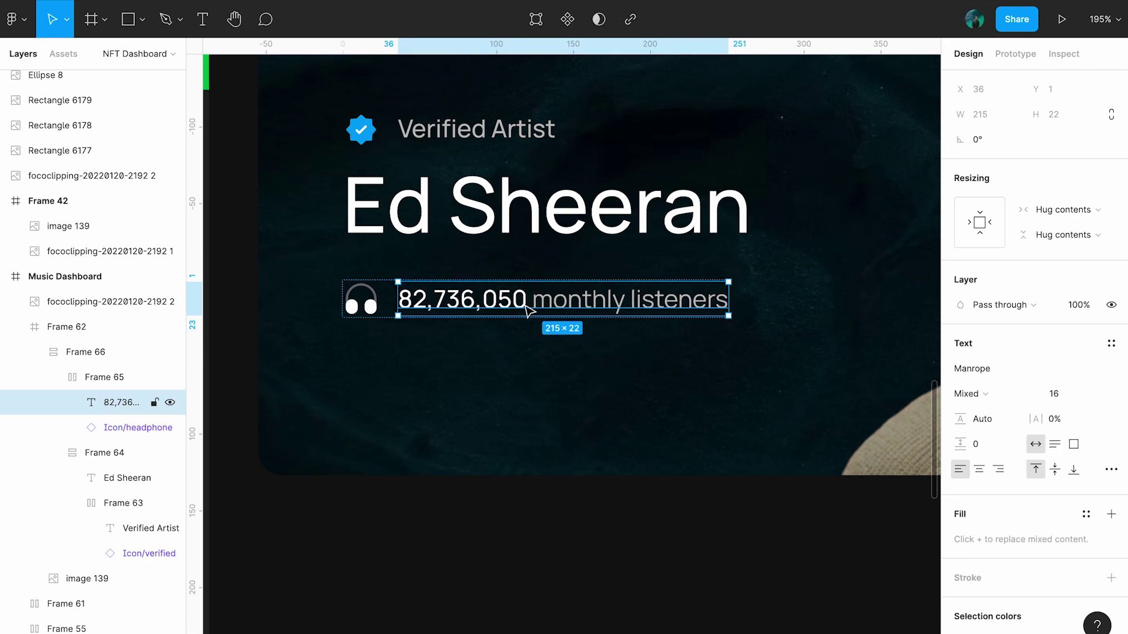
{"action": "left_click_drag", "start_coordinate": [506, 301], "coordinate": [428, 399]}
Make the copied text bold and retype it as PLAY.
{"action": "left_click", "coordinate": [966, 425]}
{"action": "left_click", "coordinate": [982, 546]}
{"action": "double_click", "coordinate": [605, 404]}
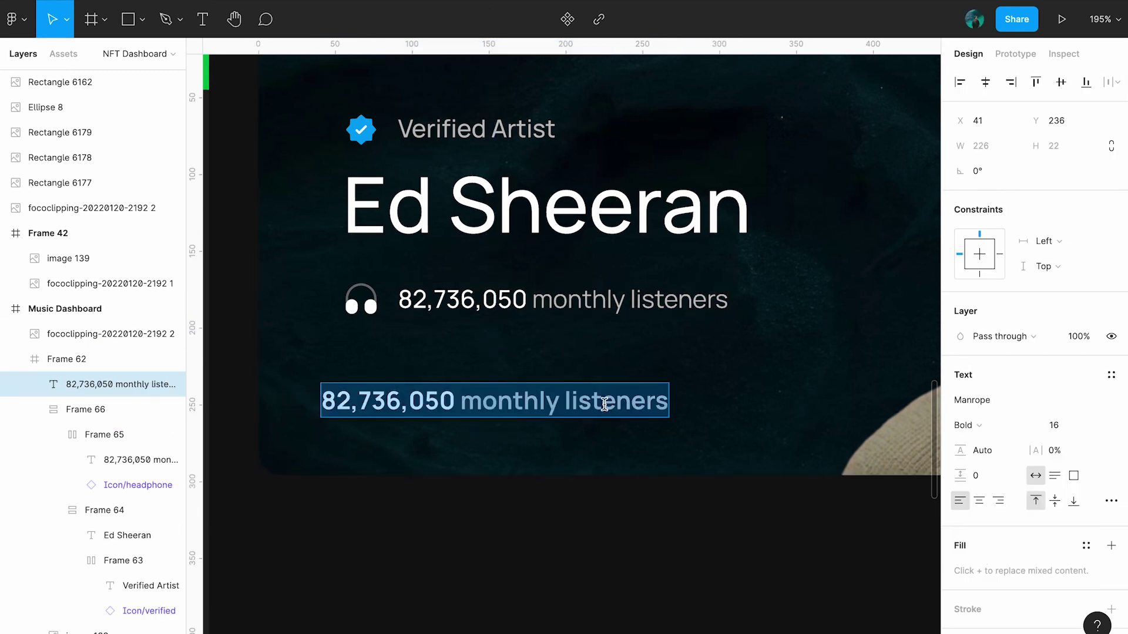
{"action": "type", "text": "Pla"}
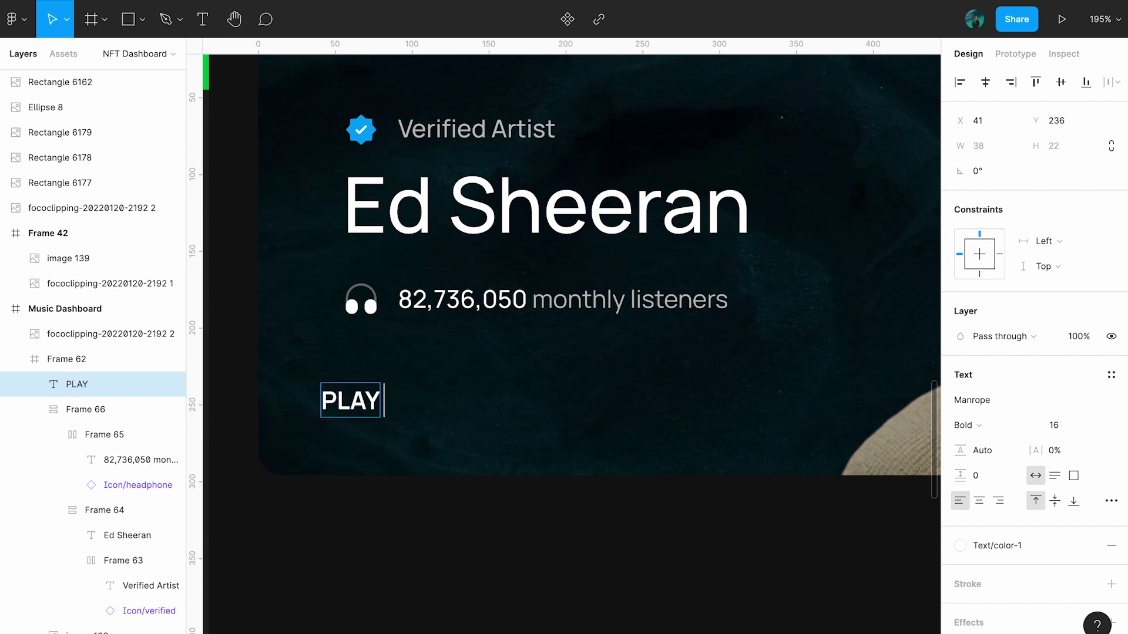
{"action": "key", "text": "Escape"}
Wrap PLAY in an auto-layout frame with padding values 24 and 20.
{"action": "key", "text": "shift+a"}
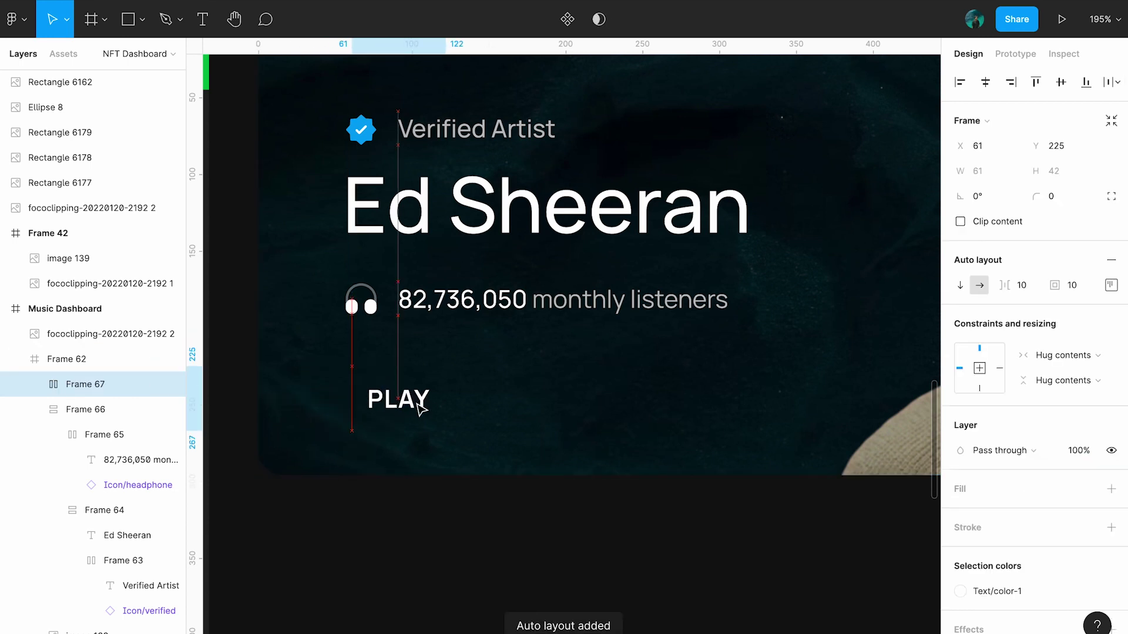
{"action": "left_click_drag", "start_coordinate": [420, 410], "coordinate": [414, 404]}
{"action": "left_click", "coordinate": [1111, 285]}
{"action": "key", "text": "Up"}
{"action": "type", "text": "24"}
{"action": "key", "text": "Tab"}
{"action": "type", "text": "20"}
{"action": "key", "text": "Return"}
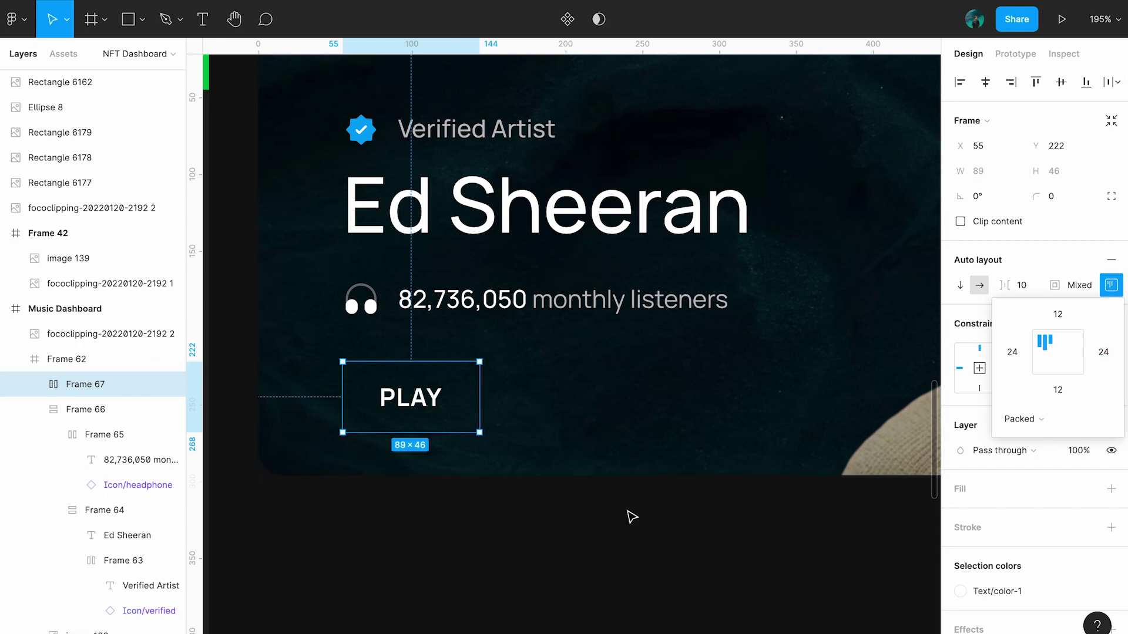
{"action": "left_click", "coordinate": [1110, 287]}
Fill the PLAY button with the primary green colour style and group the banner contents.
{"action": "scroll", "coordinate": [1004, 415], "scroll_direction": "down", "scroll_amount": 2}
{"action": "left_click", "coordinate": [1110, 421]}
{"action": "left_click", "coordinate": [1094, 421]}
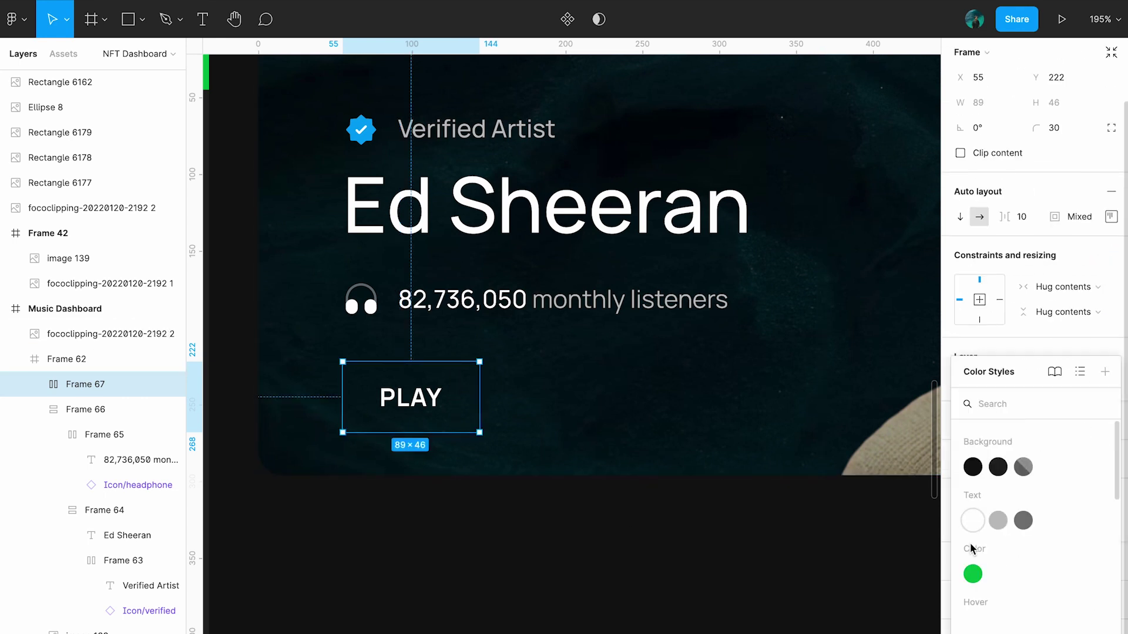
{"action": "left_click", "coordinate": [973, 572]}
{"action": "key", "text": "shift+a"}
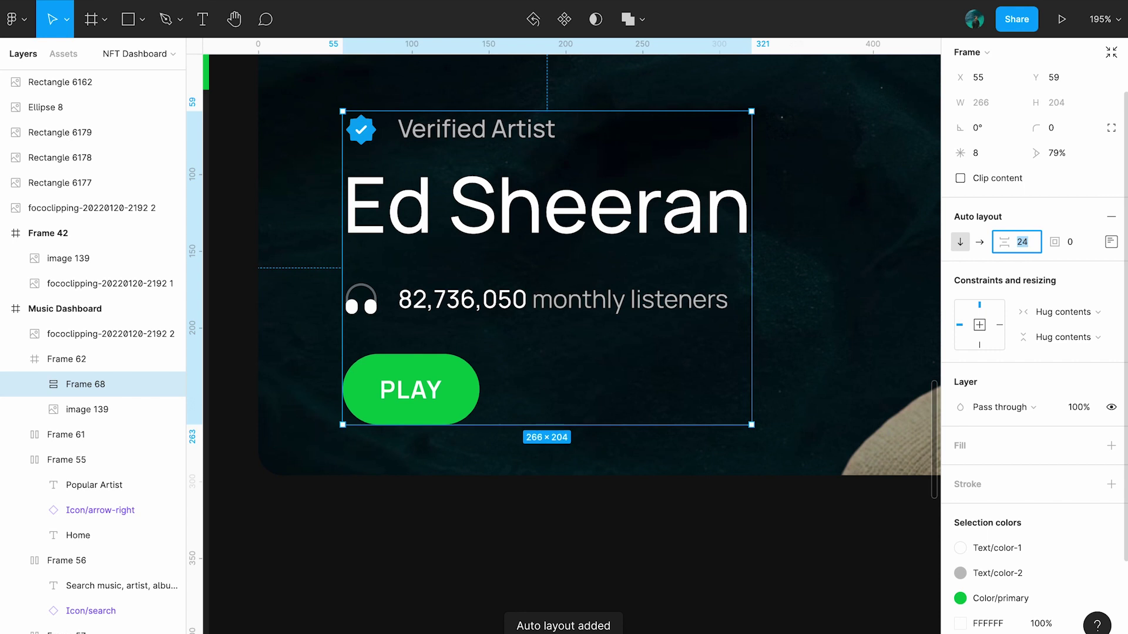
Duplicate the PLAY button into a side-by-side row with a 12 gap.
{"action": "left_click", "coordinate": [395, 404]}
{"action": "key", "text": "ctrl+d"}
{"action": "key", "text": "shift+a"}
{"action": "left_click", "coordinate": [1021, 216]}
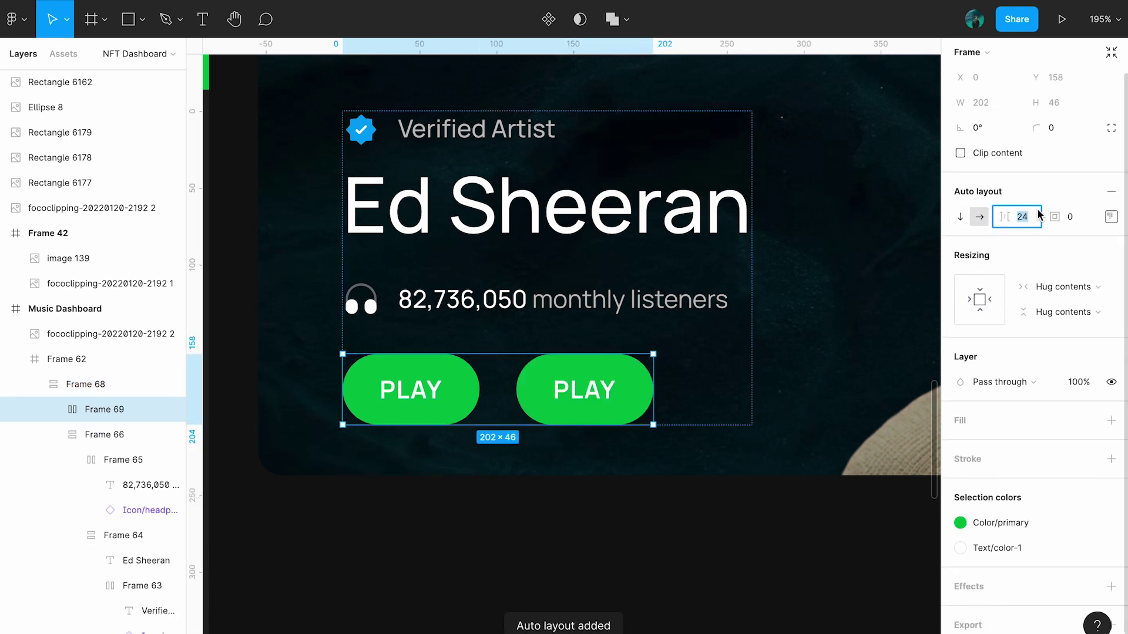
{"action": "type", "text": "12"}
{"action": "key", "text": "Return"}
Turn the second button into an outlined FOLLOWING button with no fill and white stroke.
{"action": "left_click", "coordinate": [579, 391]}
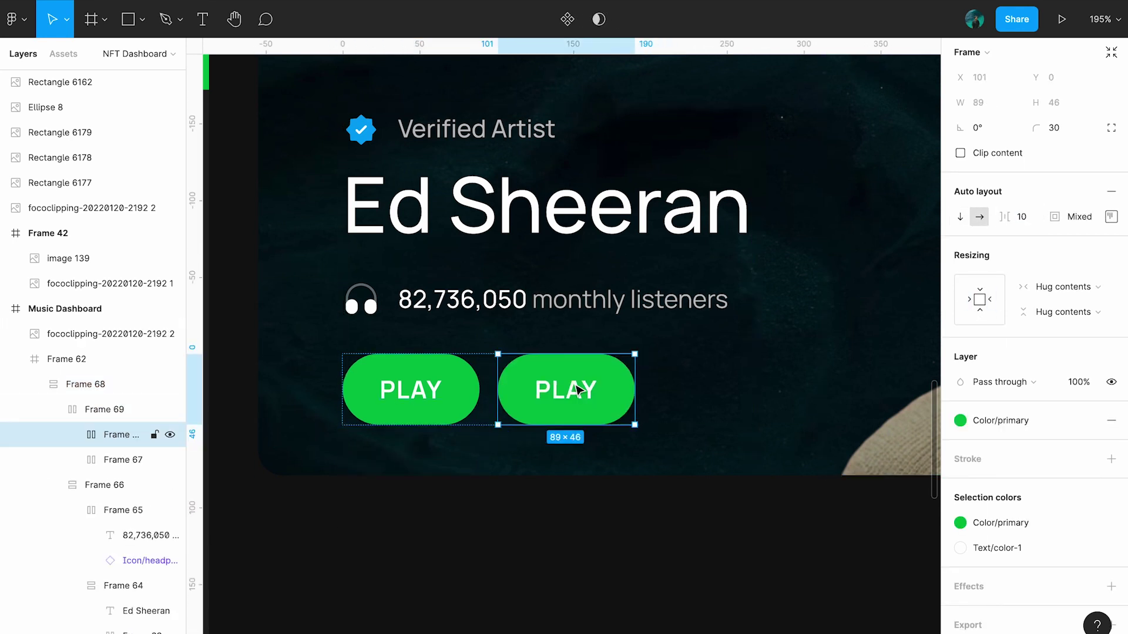
{"action": "mouse_move", "coordinate": [1013, 420]}
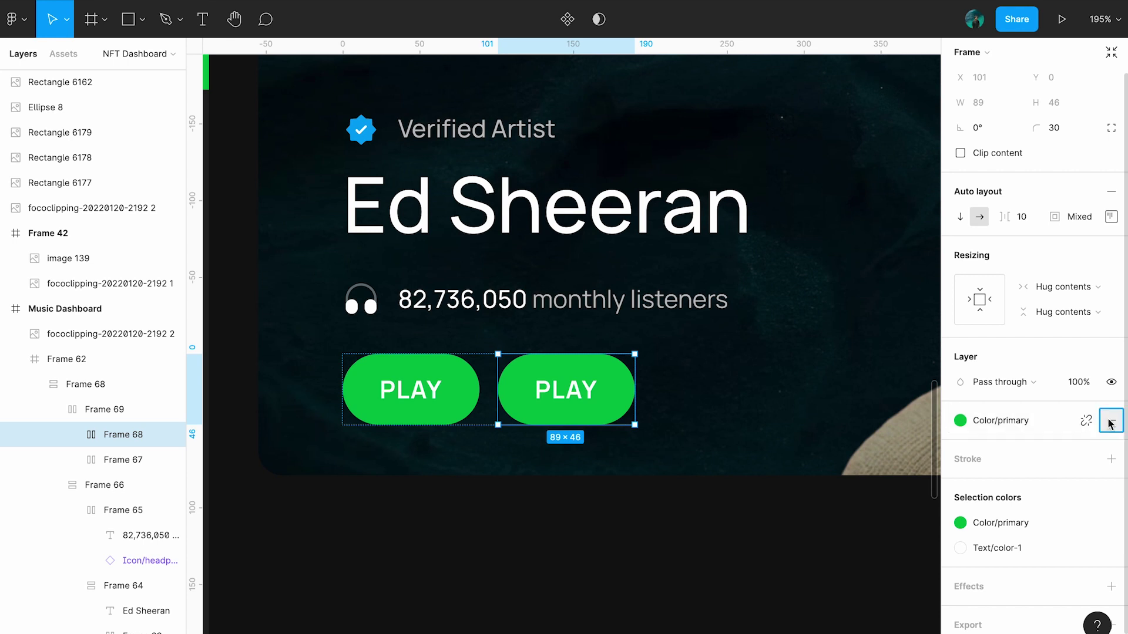
{"action": "left_click", "coordinate": [1111, 421]}
{"action": "left_click", "coordinate": [1079, 305]}
{"action": "left_click", "coordinate": [966, 517]}
{"action": "double_click", "coordinate": [577, 392]}
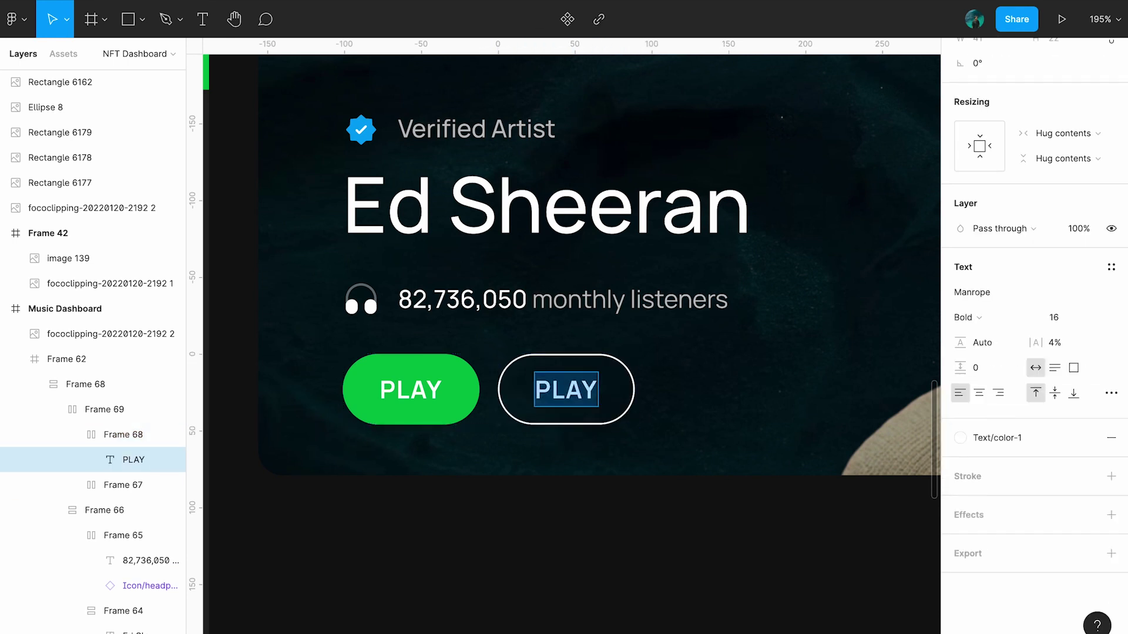
{"action": "type", "text": "FOLLOWING"}
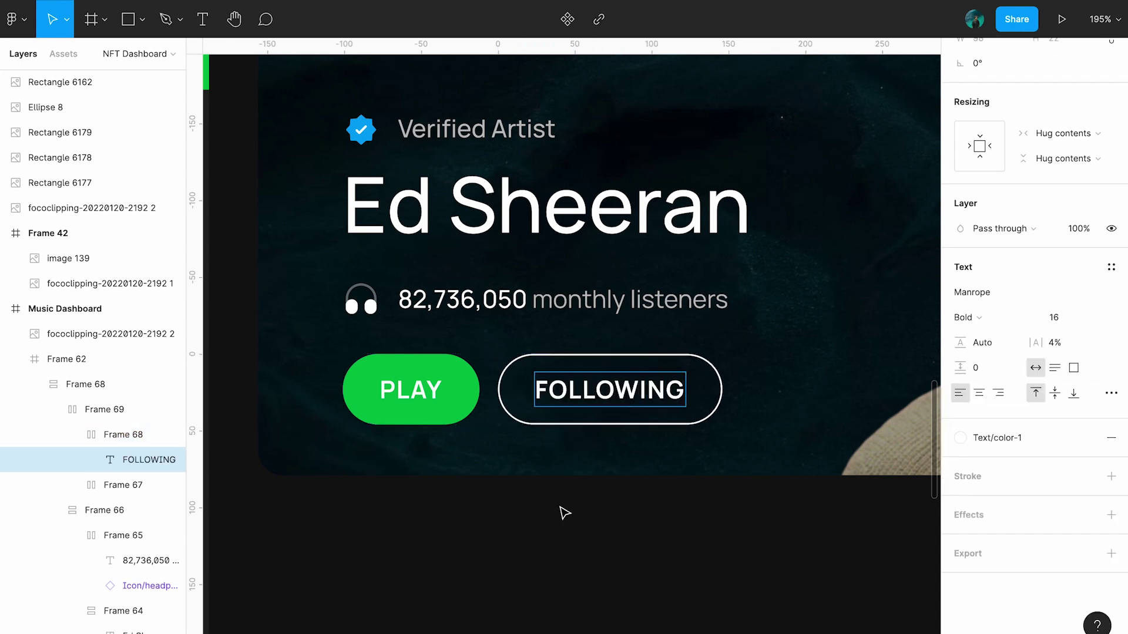
{"action": "key", "text": "Escape"}
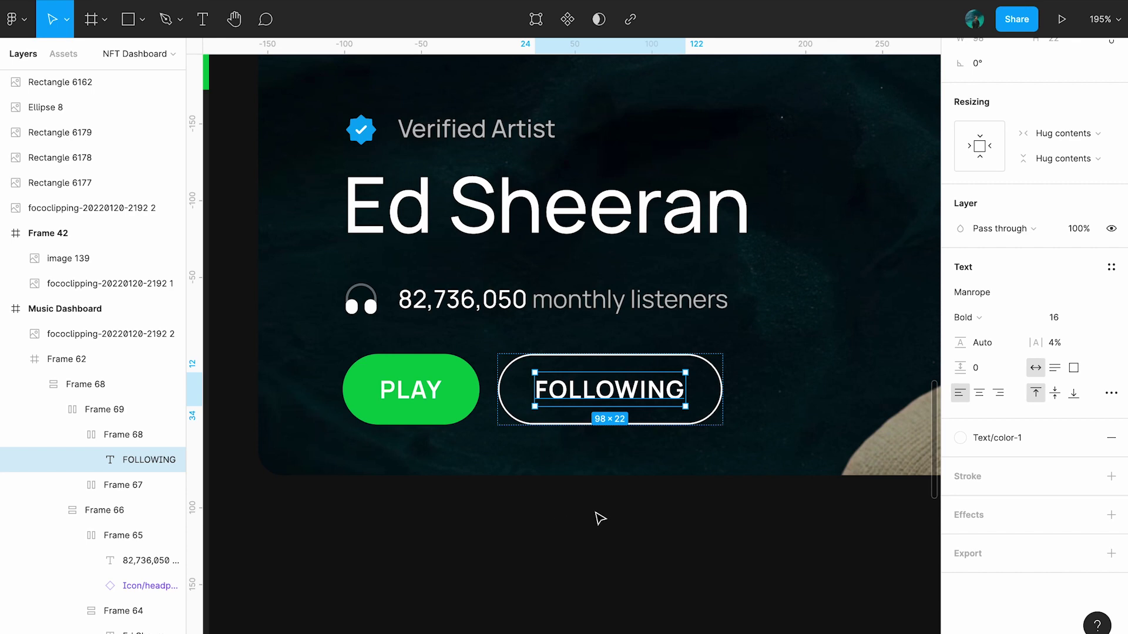
{"action": "key", "text": "Escape"}
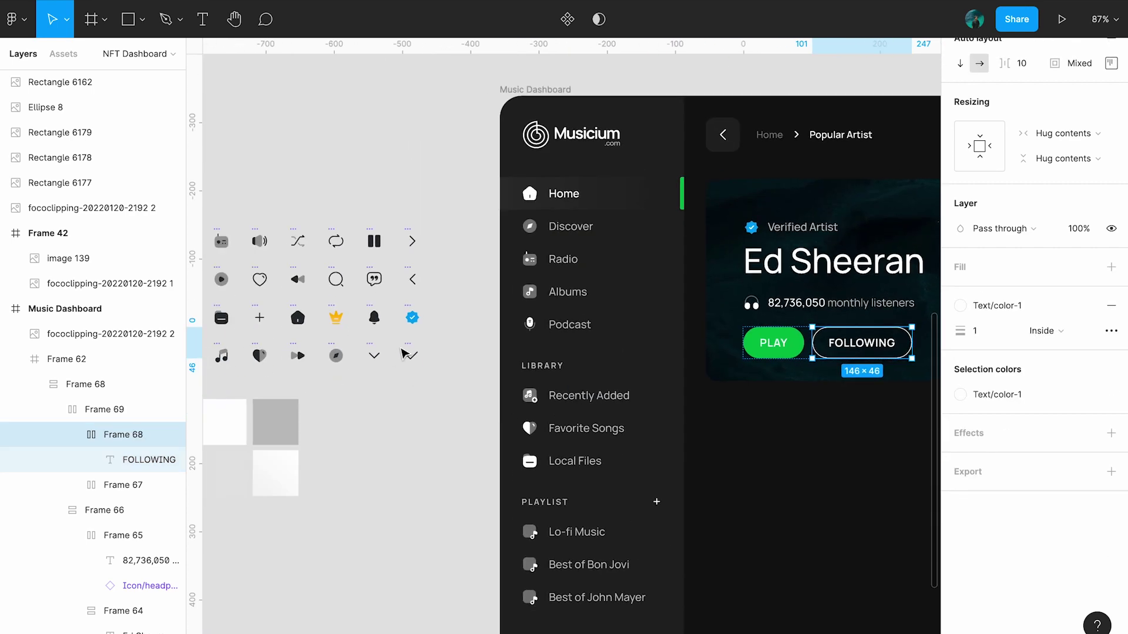
Paste a 20-size check icon before the FOLLOWING text and select the button frame.
{"action": "key", "text": "ctrl+v"}
{"action": "type", "text": "20"}
{"action": "key", "text": "Return"}
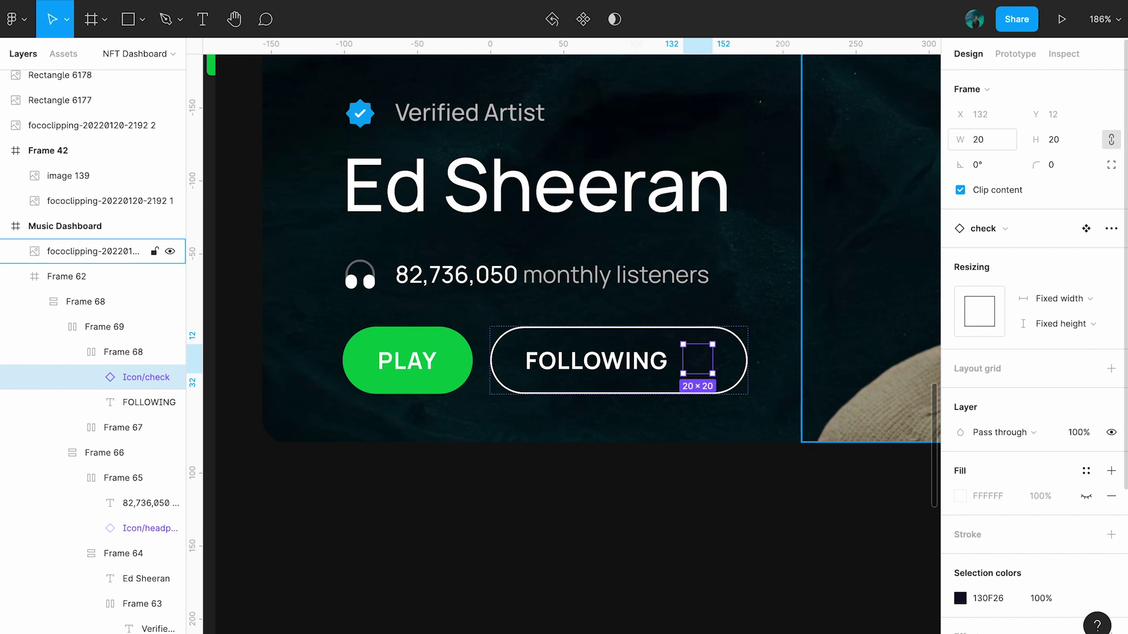
{"action": "left_click_drag", "start_coordinate": [146, 377], "coordinate": [146, 411]}
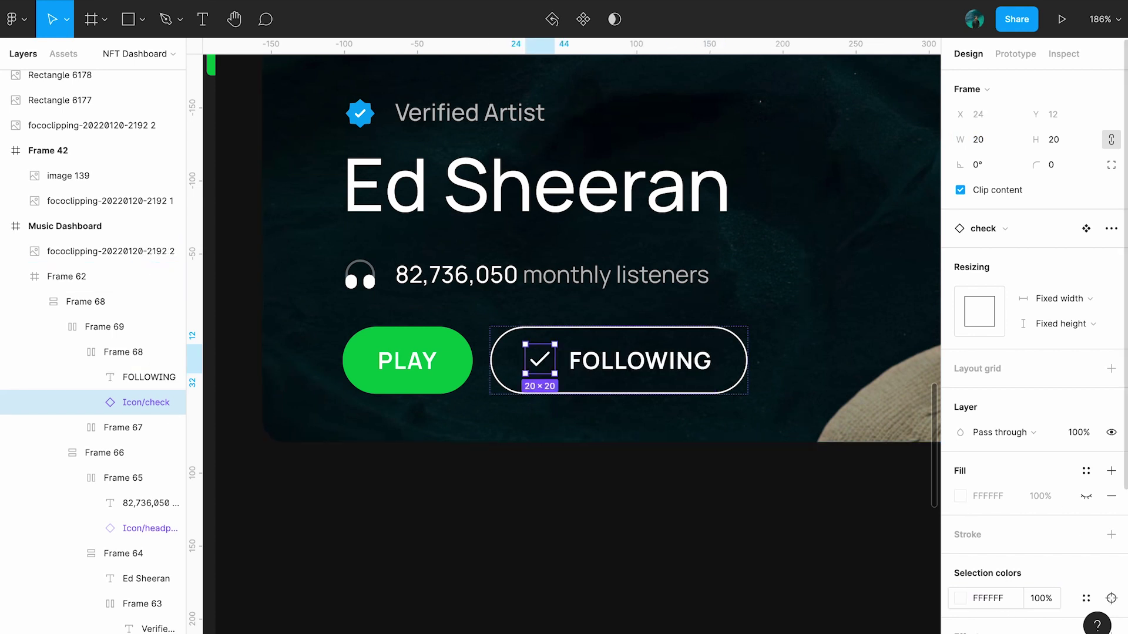
{"action": "key", "text": "shift+Return"}
{"action": "left_click", "coordinate": [1111, 253]}
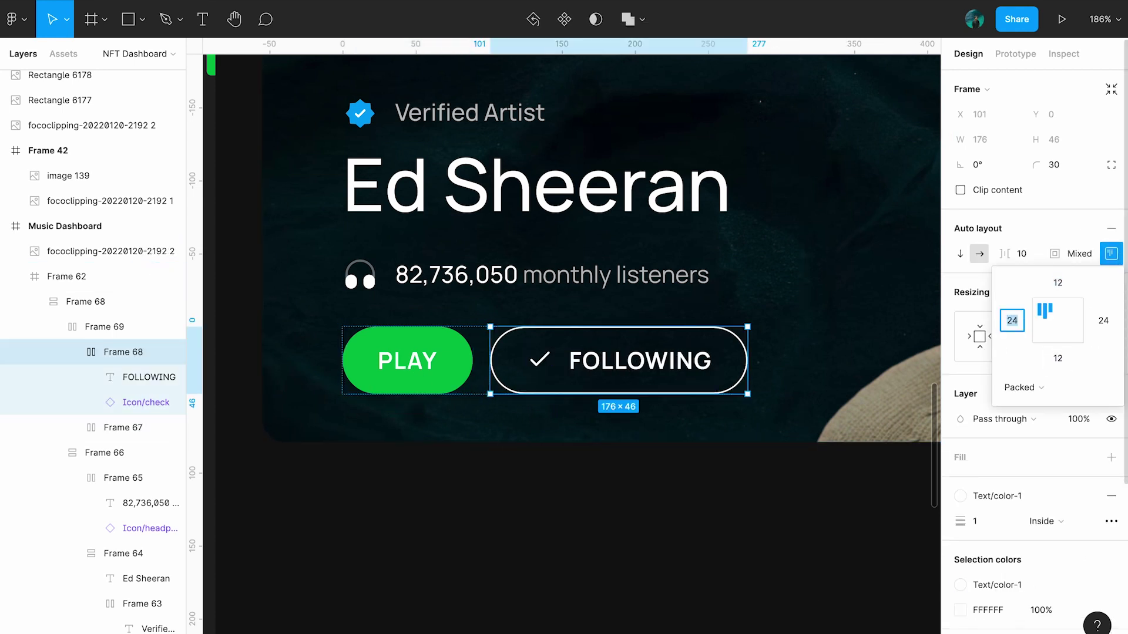
{"action": "left_click", "coordinate": [625, 520]}
Nudge the banner's text-and-buttons block left from X 55 to X 40.
{"action": "scroll", "coordinate": [623, 520], "scroll_direction": "down", "scroll_amount": 3}
{"action": "left_click", "coordinate": [587, 390]}
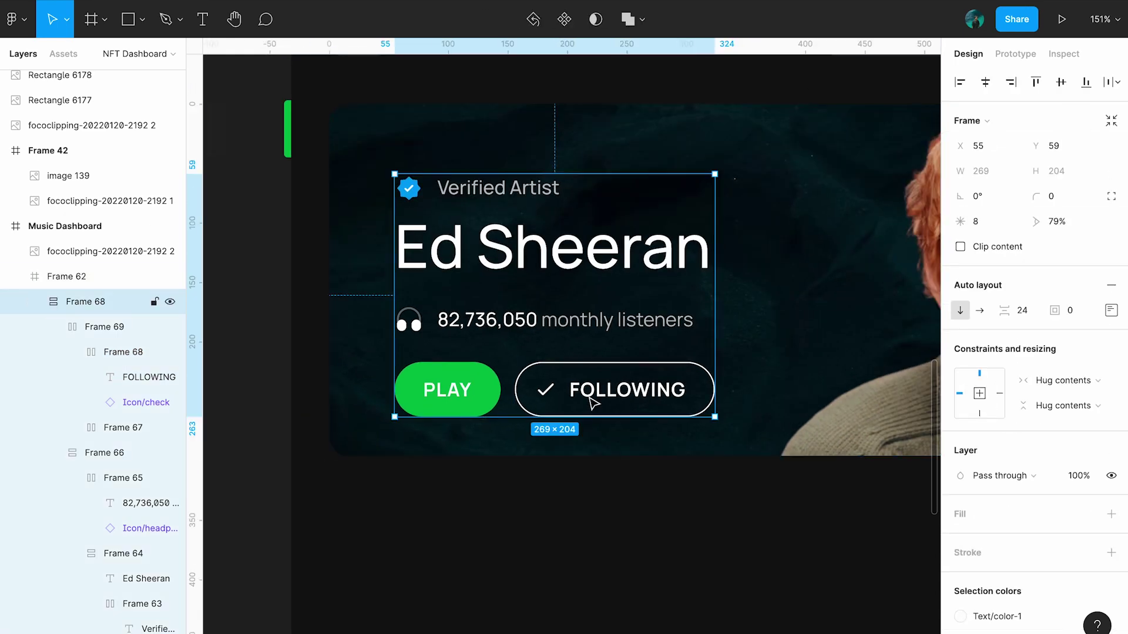
{"action": "left_click", "coordinate": [576, 259]}
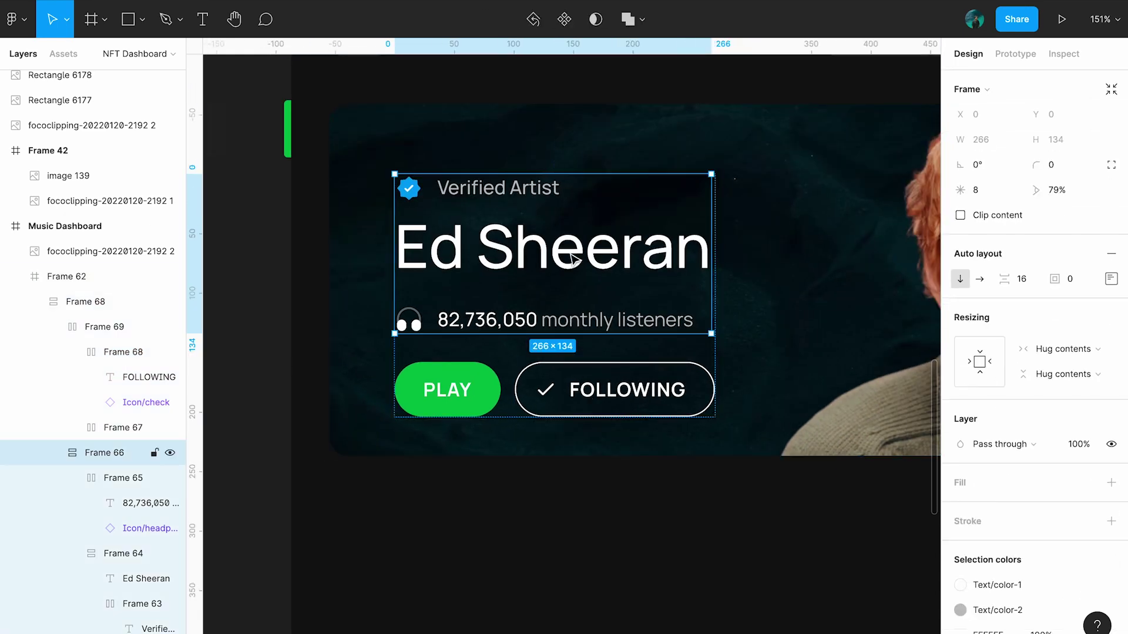
{"action": "left_click", "coordinate": [511, 249]}
{"action": "left_click", "coordinate": [517, 320]}
{"action": "left_click", "coordinate": [481, 376]}
{"action": "left_click", "coordinate": [483, 328], "text": "shift"}
{"action": "scroll", "coordinate": [478, 495], "scroll_direction": "up", "scroll_amount": 1}
{"action": "key", "text": "shift+Return"}
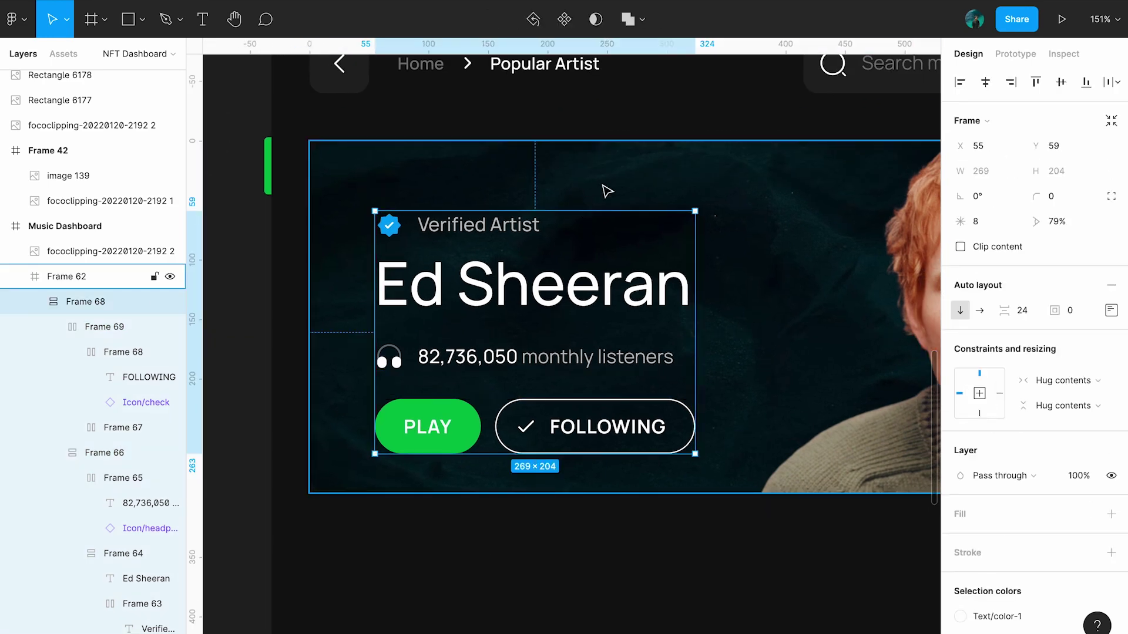
{"action": "key", "text": "shift+Left"}
{"action": "key", "text": "Left"}
{"action": "key", "text": "Left"}
{"action": "key", "text": "Left"}
Place a copy of the monthly listeners text below the banner.
{"action": "scroll", "coordinate": [614, 394], "scroll_direction": "down", "scroll_amount": 3}
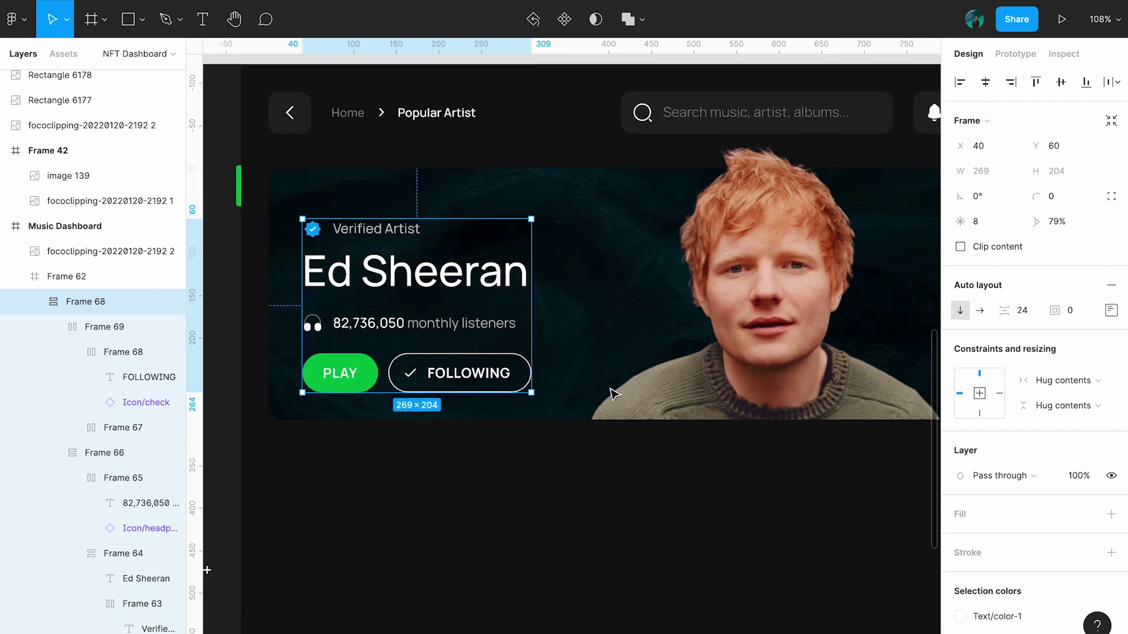
{"action": "left_click", "coordinate": [608, 447]}
{"action": "scroll", "coordinate": [612, 313], "scroll_direction": "down", "scroll_amount": 3}
{"action": "scroll", "coordinate": [605, 456], "scroll_direction": "up", "scroll_amount": 2}
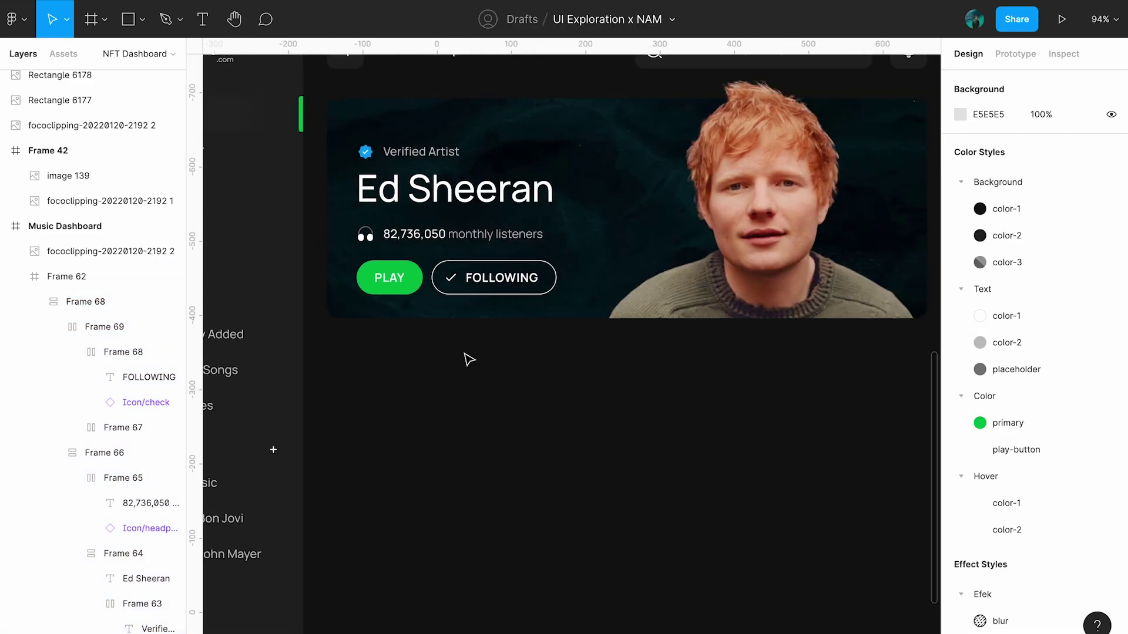
{"action": "left_click", "coordinate": [456, 189]}
{"action": "key", "text": "Escape"}
{"action": "scroll", "coordinate": [685, 421], "scroll_direction": "down", "scroll_amount": 1}
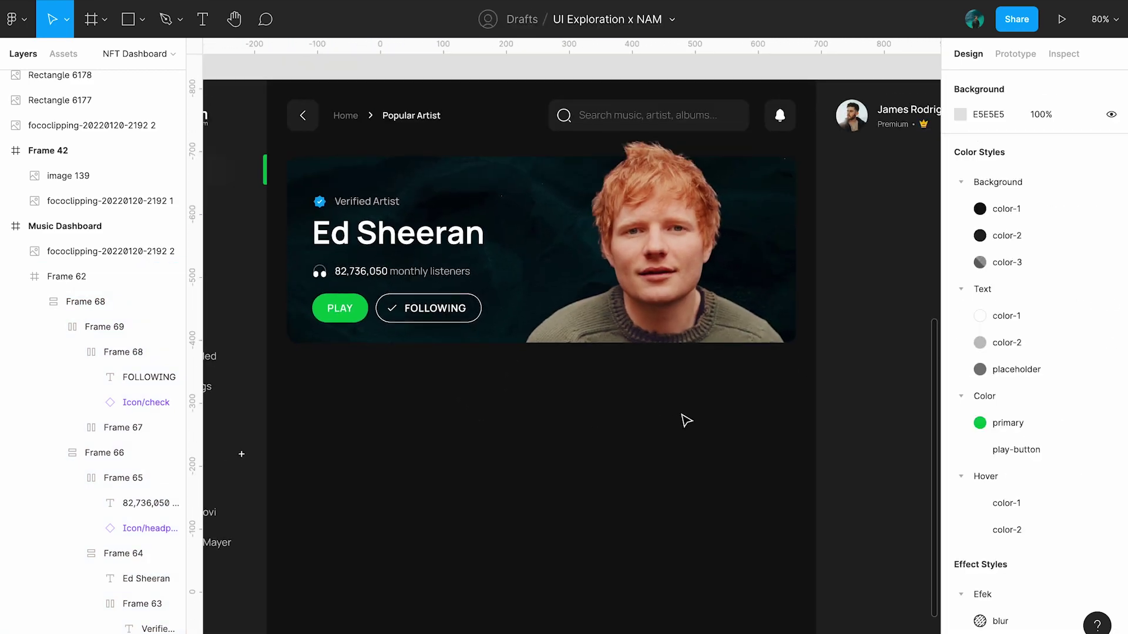
{"action": "scroll", "coordinate": [686, 421], "scroll_direction": "up", "scroll_amount": 2}
{"action": "left_click_drag", "start_coordinate": [414, 247], "coordinate": [362, 387]}
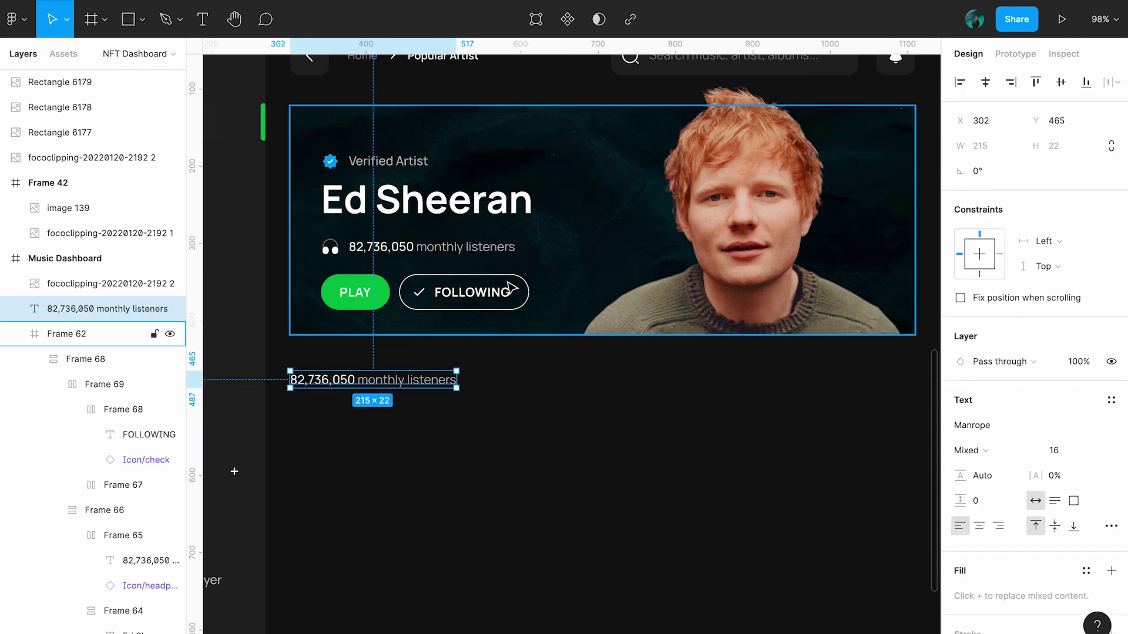
Nudge the copied line up, make it bold and retype it as 'Popular'.
{"action": "key", "text": "shift+Up"}
{"action": "key", "text": "Up"}
{"action": "key", "text": "Up"}
{"action": "key", "text": "Up"}
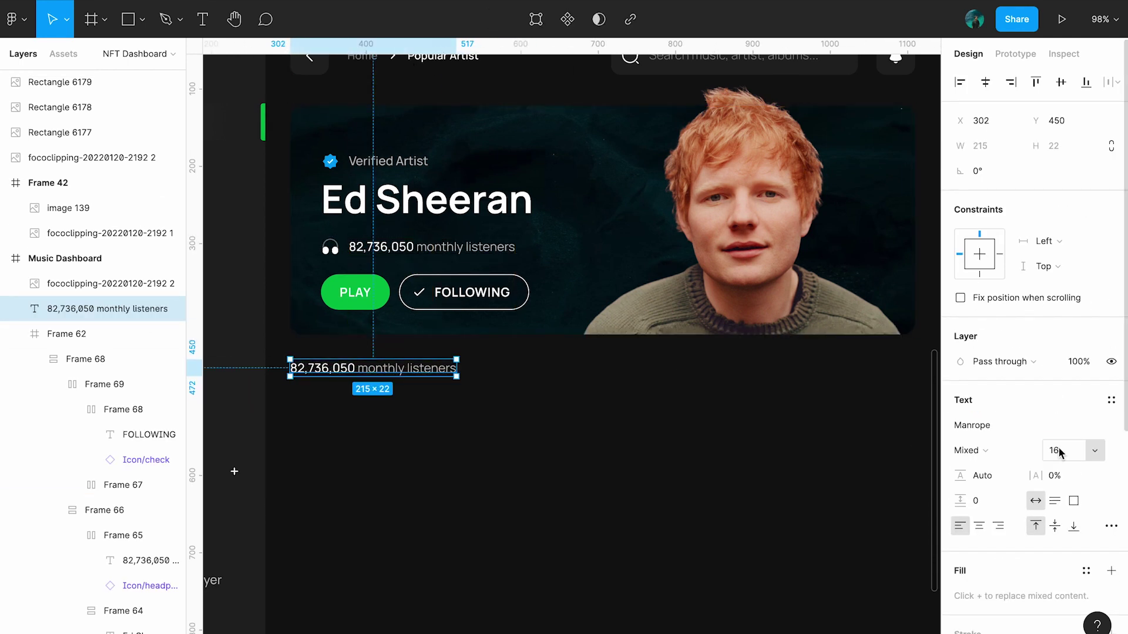
{"action": "left_click", "coordinate": [969, 451]}
{"action": "left_click", "coordinate": [975, 576]}
{"action": "double_click", "coordinate": [416, 370]}
{"action": "type", "text": "popular"}
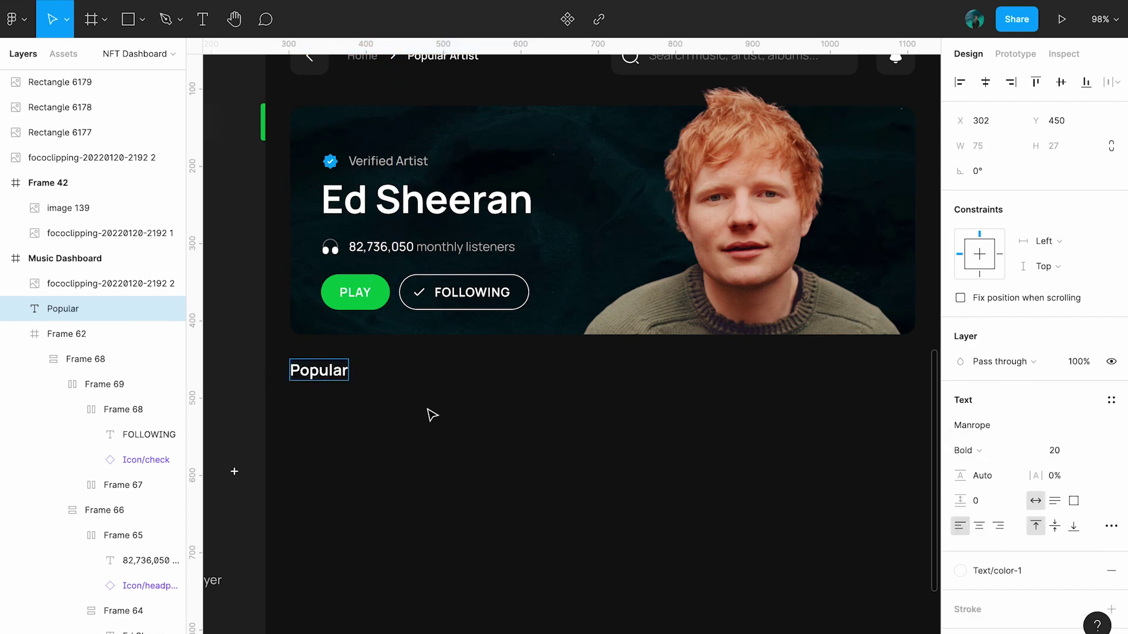
{"action": "key", "text": "Escape"}
{"action": "scroll", "coordinate": [423, 376], "scroll_direction": "down", "scroll_amount": 3}
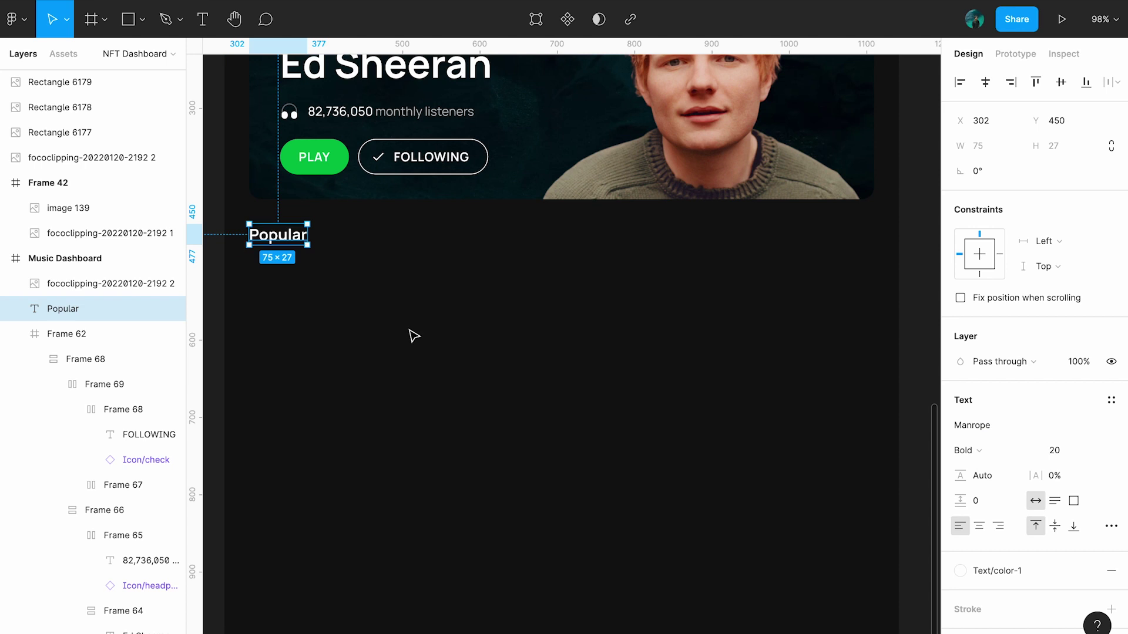
Duplicate the Popular heading below it as a size-16 track number '1'.
{"action": "left_click", "coordinate": [414, 336]}
{"action": "scroll", "coordinate": [413, 329], "scroll_direction": "up", "scroll_amount": 2}
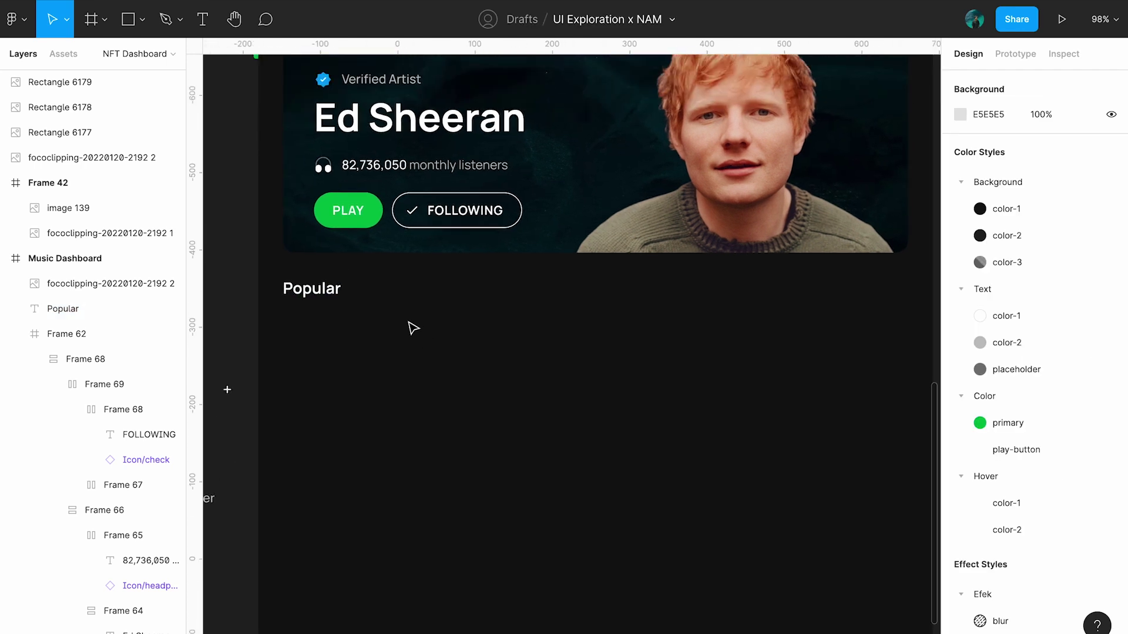
{"action": "scroll", "coordinate": [411, 327], "scroll_direction": "up", "scroll_amount": 2}
{"action": "left_click", "coordinate": [356, 268]}
{"action": "left_click_drag", "start_coordinate": [355, 268], "coordinate": [355, 350]}
{"action": "left_click", "coordinate": [1063, 451]}
{"action": "type", "text": "16"}
{"action": "key", "text": "Return"}
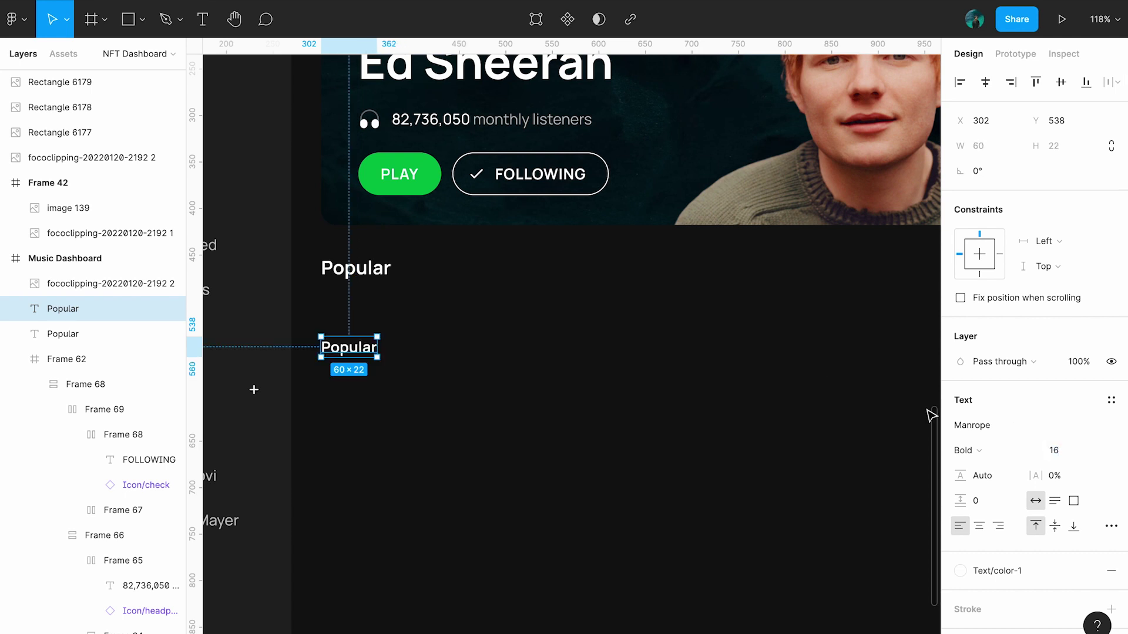
{"action": "key", "text": "Return"}
{"action": "type", "text": "1"}
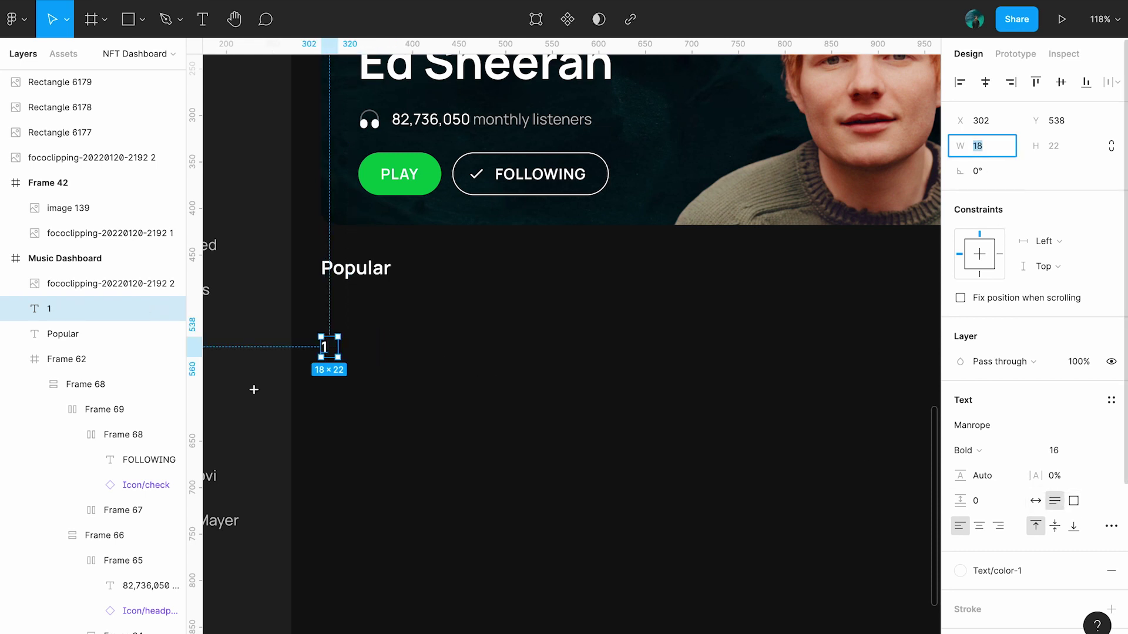
{"action": "left_click", "coordinate": [714, 458]}
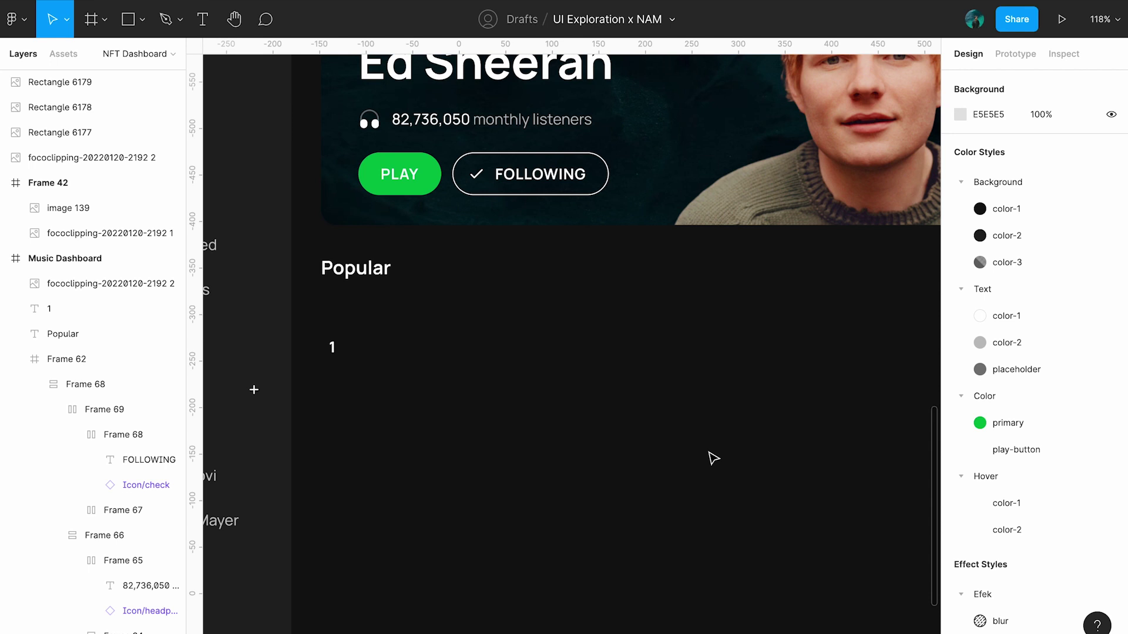
Draw a 54×54 square with 12 corner radius beside the number 1.
{"action": "scroll", "coordinate": [713, 458], "scroll_direction": "up", "scroll_amount": 1}
{"action": "key", "text": "r"}
{"action": "left_click_drag", "start_coordinate": [400, 330], "coordinate": [465, 394]}
{"action": "left_click", "coordinate": [999, 146]}
{"action": "type", "text": "54"}
{"action": "key", "text": "Tab"}
{"action": "key", "text": "Tab"}
{"action": "key", "text": "Tab"}
{"action": "type", "text": "12"}
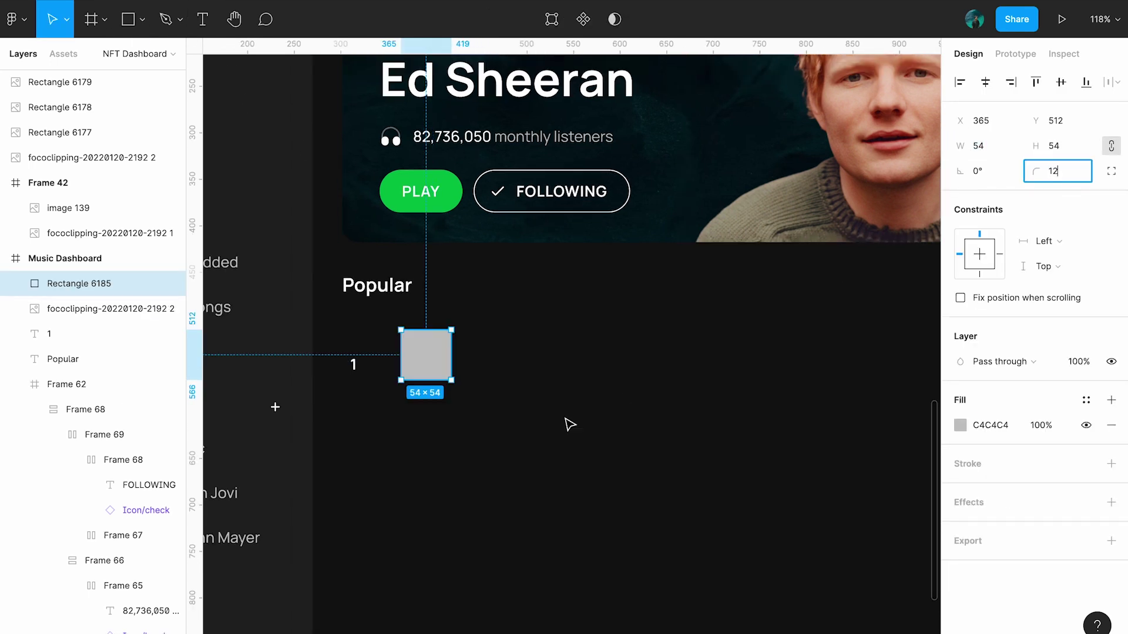
{"action": "key", "text": "Return"}
{"action": "left_click", "coordinate": [353, 364], "text": "shift"}
{"action": "key", "text": "shift+a"}
{"action": "key", "text": "ctrl+z"}
Align the number 1 and the rounded square, then nudge them up under the heading.
{"action": "left_click", "coordinate": [419, 371]}
{"action": "left_click", "coordinate": [353, 365], "text": "shift"}
{"action": "key", "text": "alt+v"}
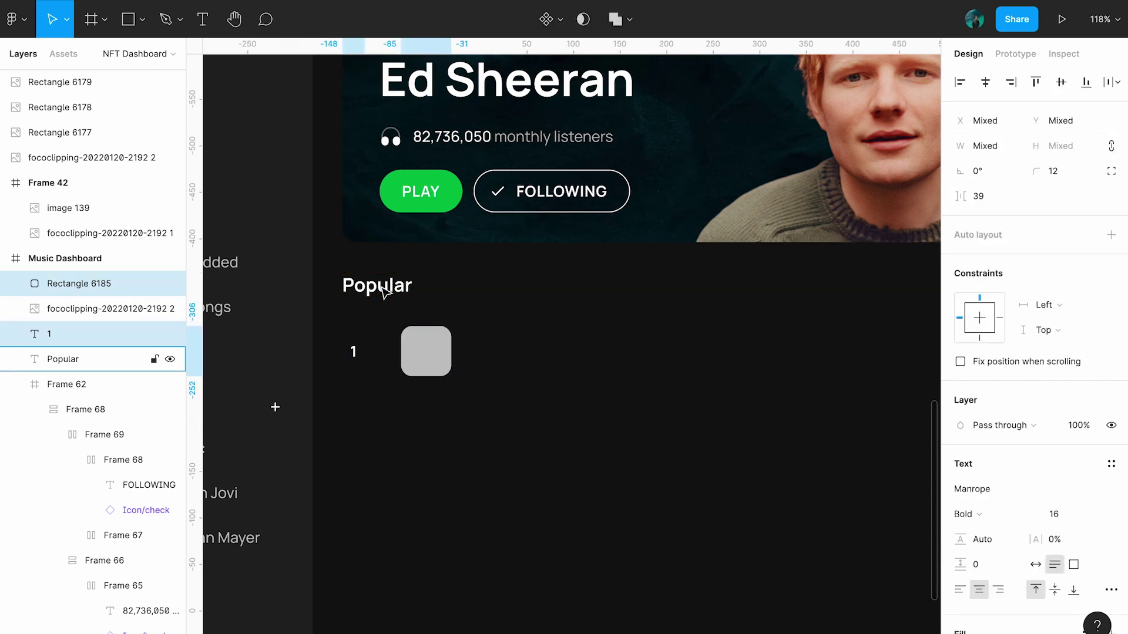
{"action": "key", "text": "shift+Up"}
{"action": "key", "text": "Up"}
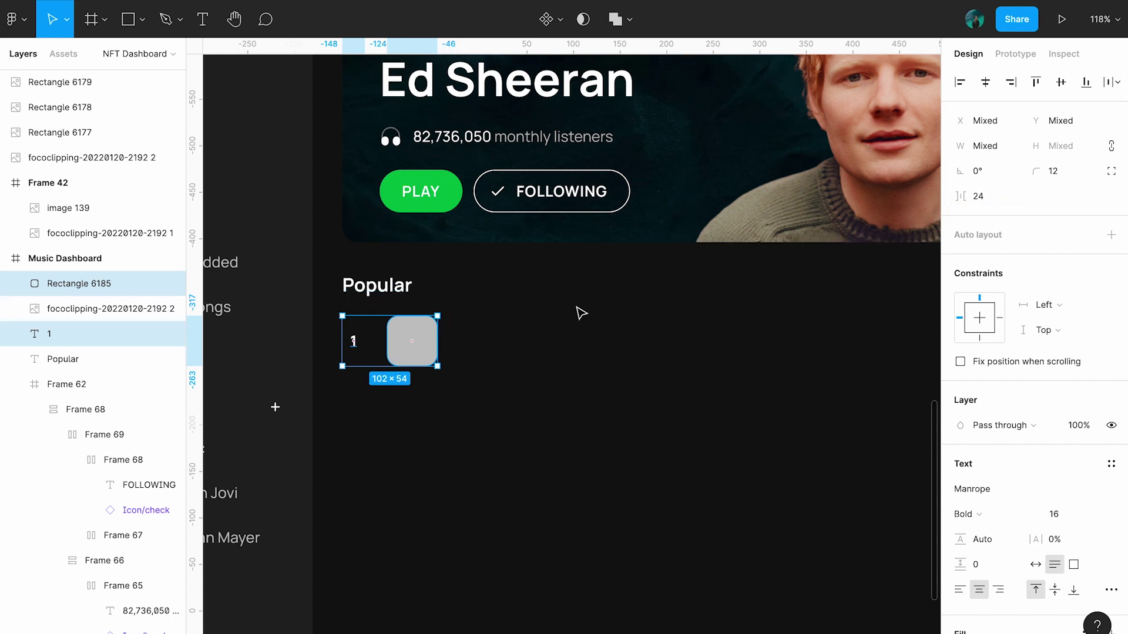
Add the title 'Shiver' right of the cover square with a 16 gap.
{"action": "left_click", "coordinate": [353, 341]}
{"action": "left_click_drag", "start_coordinate": [362, 351], "coordinate": [462, 352]}
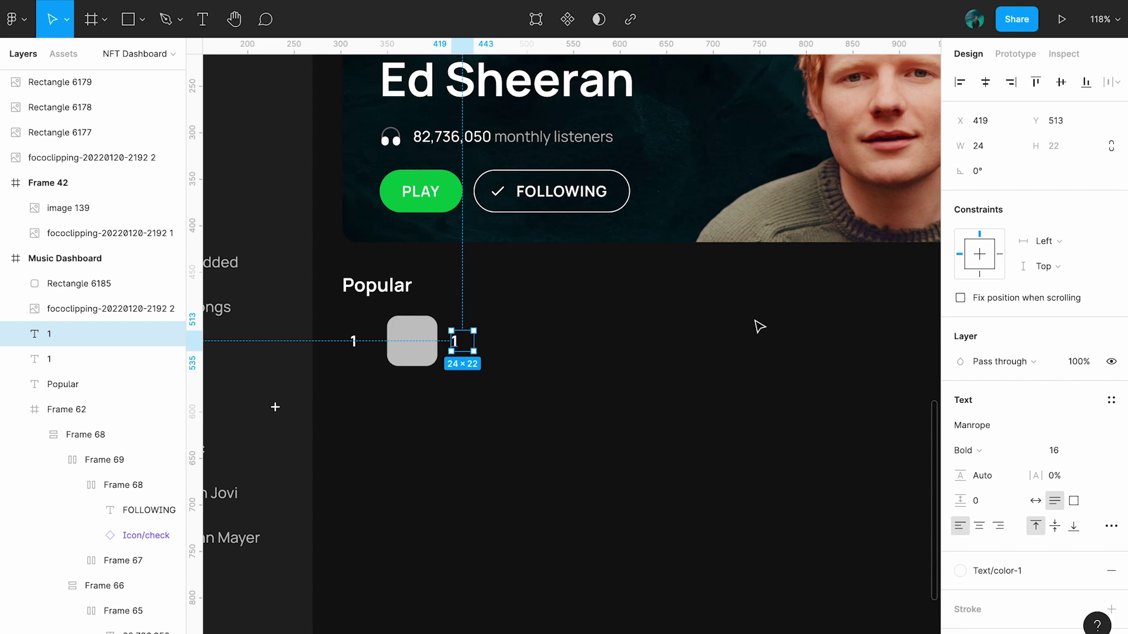
{"action": "key", "text": "Return"}
{"action": "type", "text": "Shiver"}
{"action": "key", "text": "Escape"}
{"action": "left_click", "coordinate": [412, 341], "text": "shift"}
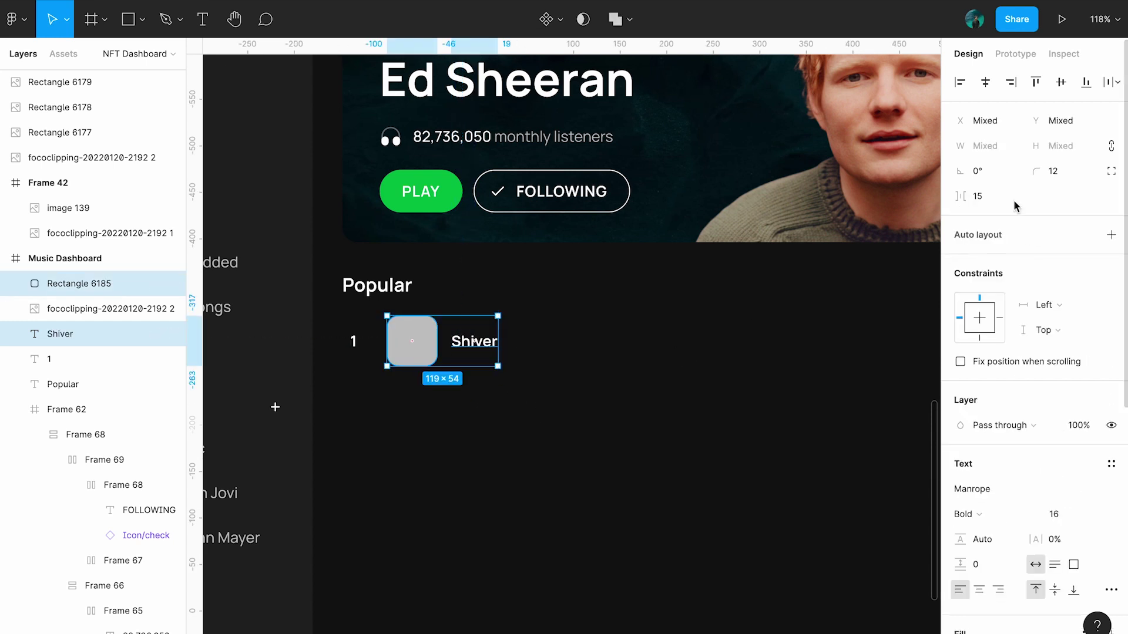
{"action": "left_click", "coordinate": [986, 196]}
{"action": "key", "text": "Up"}
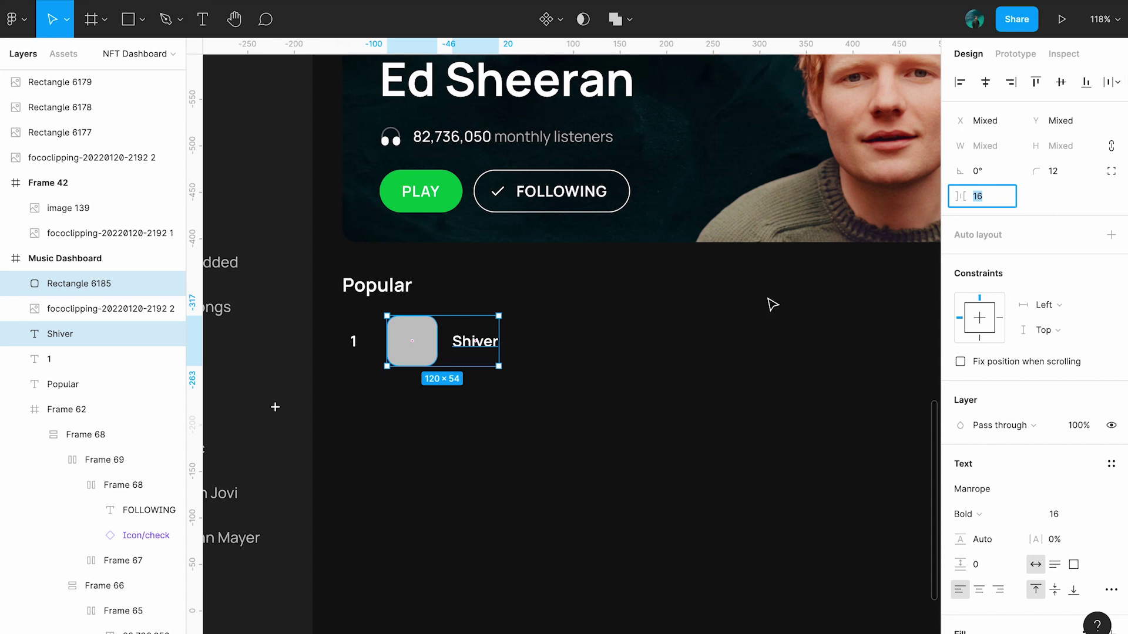
{"action": "key", "text": "Escape"}
Place a copy of Shiver further right for the 460,228,511 play count.
{"action": "key", "text": "shift+1"}
{"action": "left_click_drag", "start_coordinate": [370, 360], "coordinate": [590, 367]}
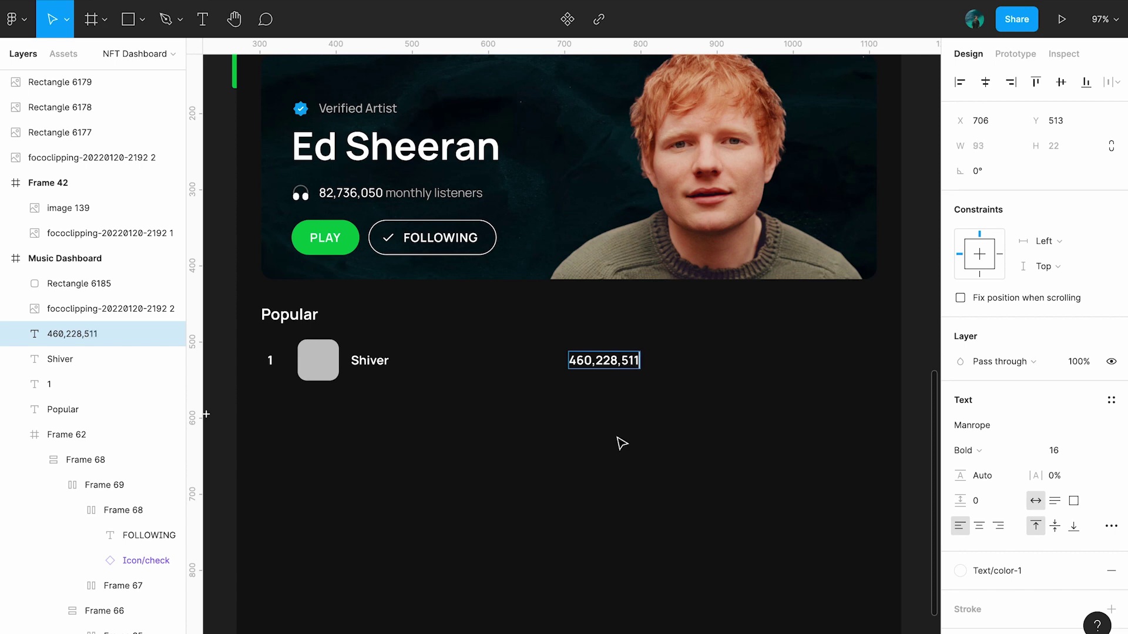
{"action": "scroll", "coordinate": [587, 473], "scroll_direction": "left", "scroll_amount": 10}
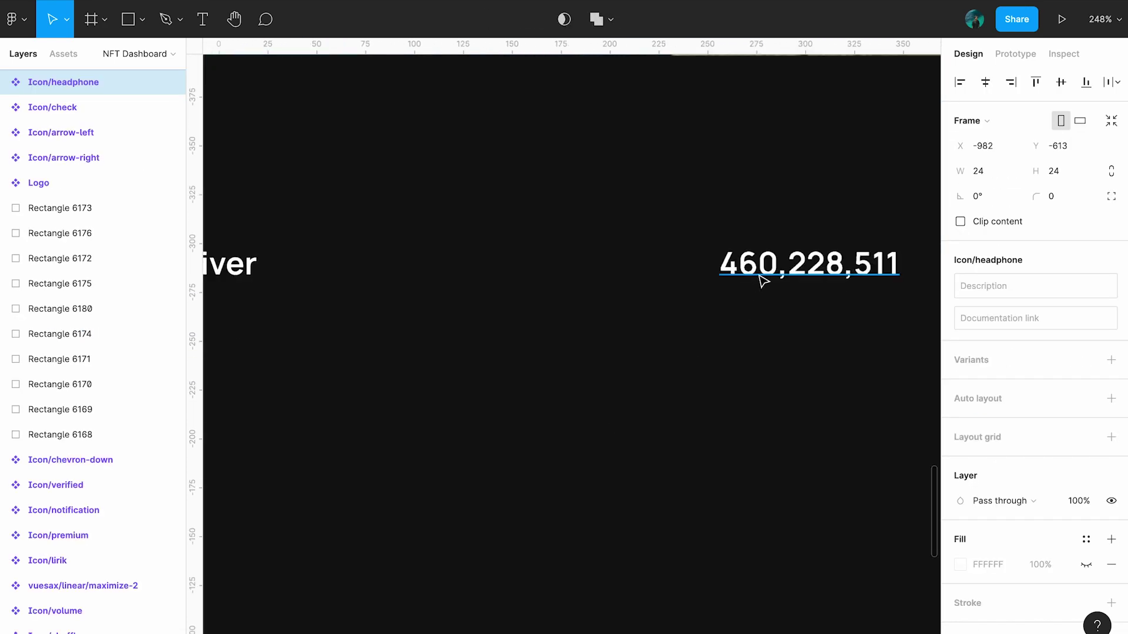
Pair a white (FFFFFF) headphone icon with the play count in auto layout, gap 12.
{"action": "key", "text": "ctrl+v"}
{"action": "left_click_drag", "start_coordinate": [654, 277], "coordinate": [675, 282]}
{"action": "key", "text": "shift+a"}
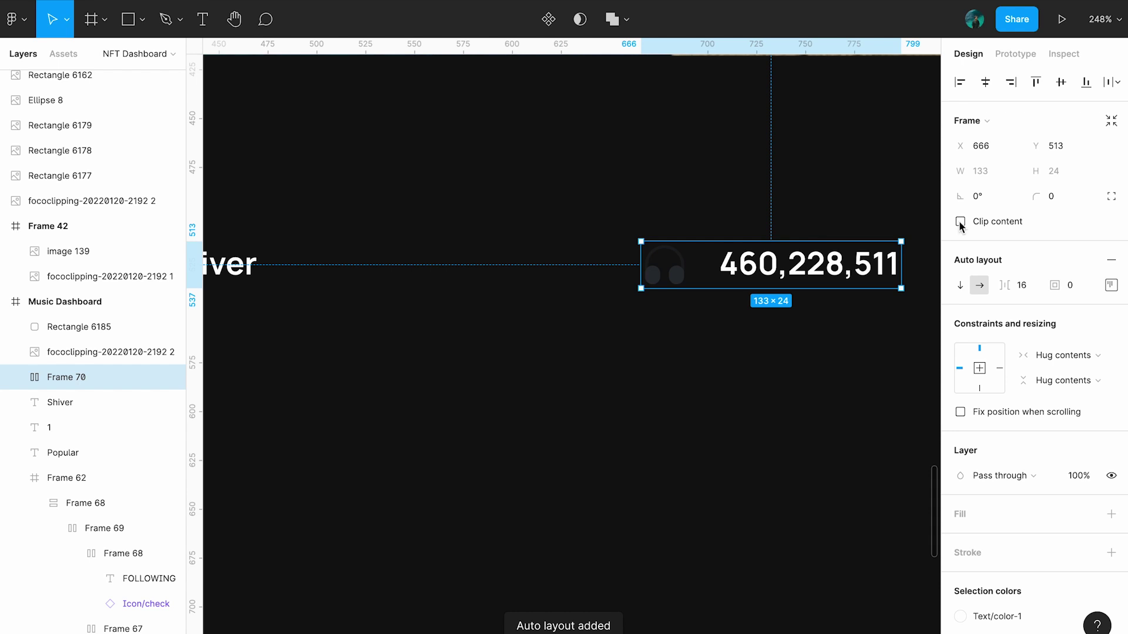
{"action": "type", "text": "12"}
{"action": "left_click", "coordinate": [667, 269]}
{"action": "scroll", "coordinate": [1034, 352], "scroll_direction": "down", "scroll_amount": 5}
{"action": "left_click", "coordinate": [989, 496]}
{"action": "type", "text": "FFFFFF"}
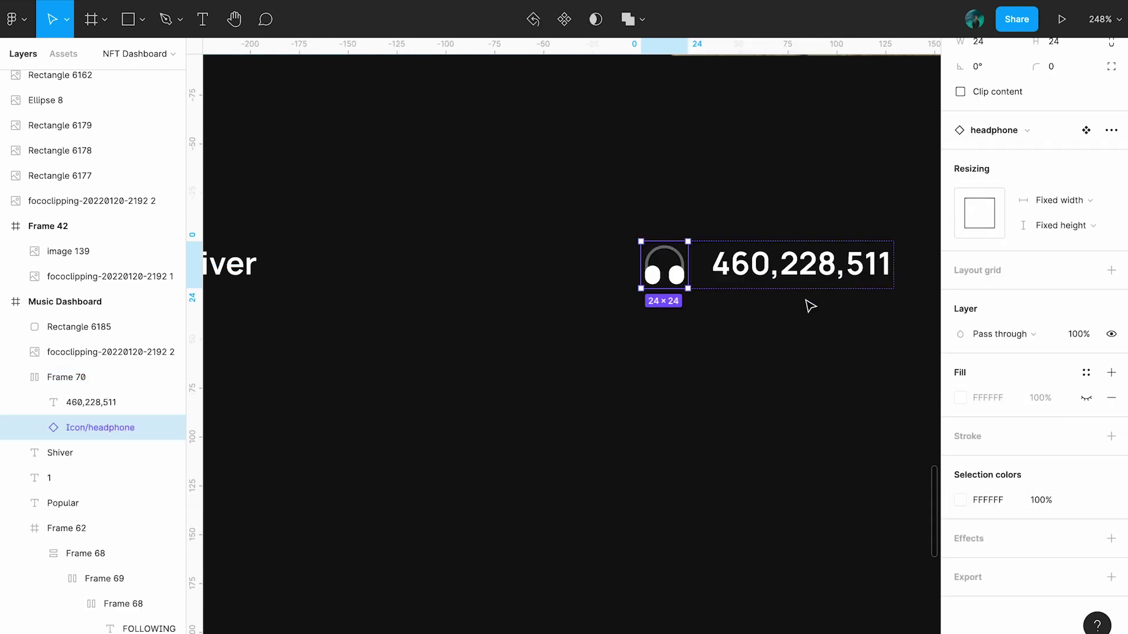
{"action": "left_click", "coordinate": [751, 247]}
{"action": "left_click", "coordinate": [1111, 155]}
Duplicate the headphone group as '3:27' and swap its icon to a clock.
{"action": "left_click", "coordinate": [906, 347]}
{"action": "scroll", "coordinate": [906, 347], "scroll_direction": "down", "scroll_amount": 3}
{"action": "left_click", "coordinate": [493, 312]}
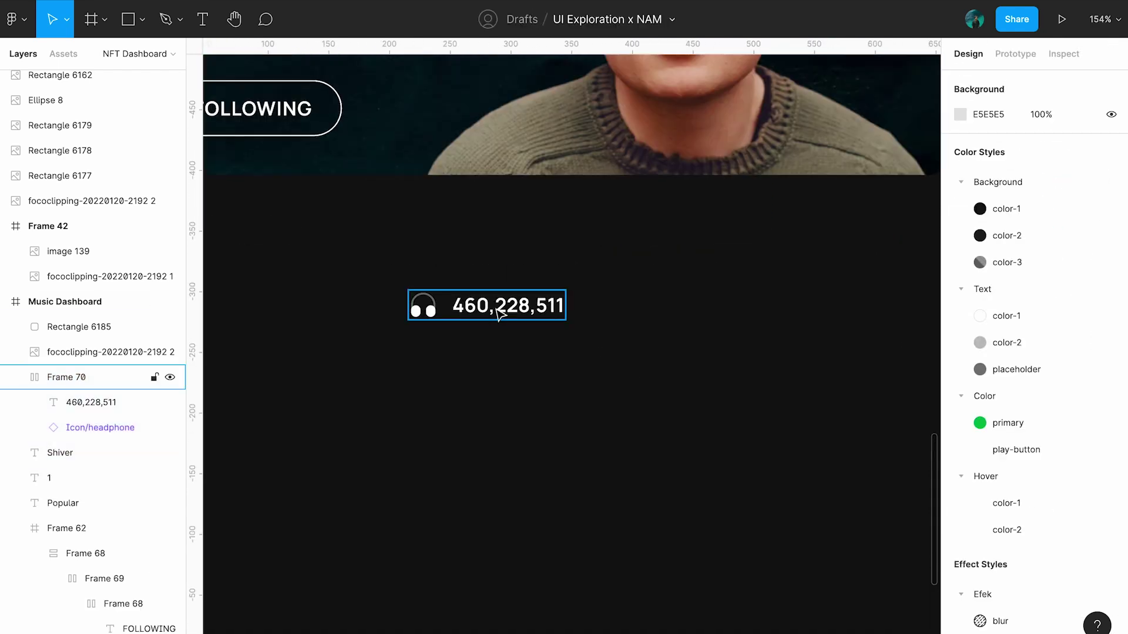
{"action": "left_click_drag", "start_coordinate": [493, 312], "coordinate": [764, 311]}
{"action": "double_click", "coordinate": [763, 312]}
{"action": "type", "text": "3:27"}
{"action": "left_click", "coordinate": [698, 306]}
{"action": "left_click", "coordinate": [1016, 228]}
{"action": "type", "text": "cloc"}
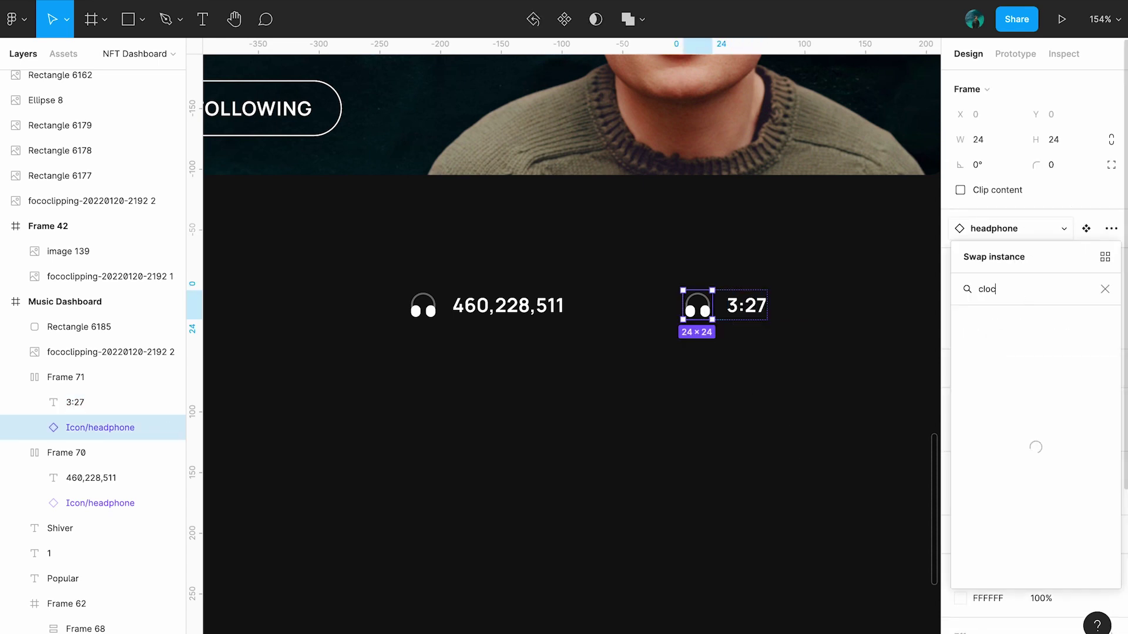
{"action": "left_click", "coordinate": [1017, 322]}
Place another copy of the clock icon after the 3:27 duration.
{"action": "left_click", "coordinate": [782, 468]}
{"action": "scroll", "coordinate": [783, 468], "scroll_direction": "down", "scroll_amount": 3}
{"action": "left_click", "coordinate": [723, 363]}
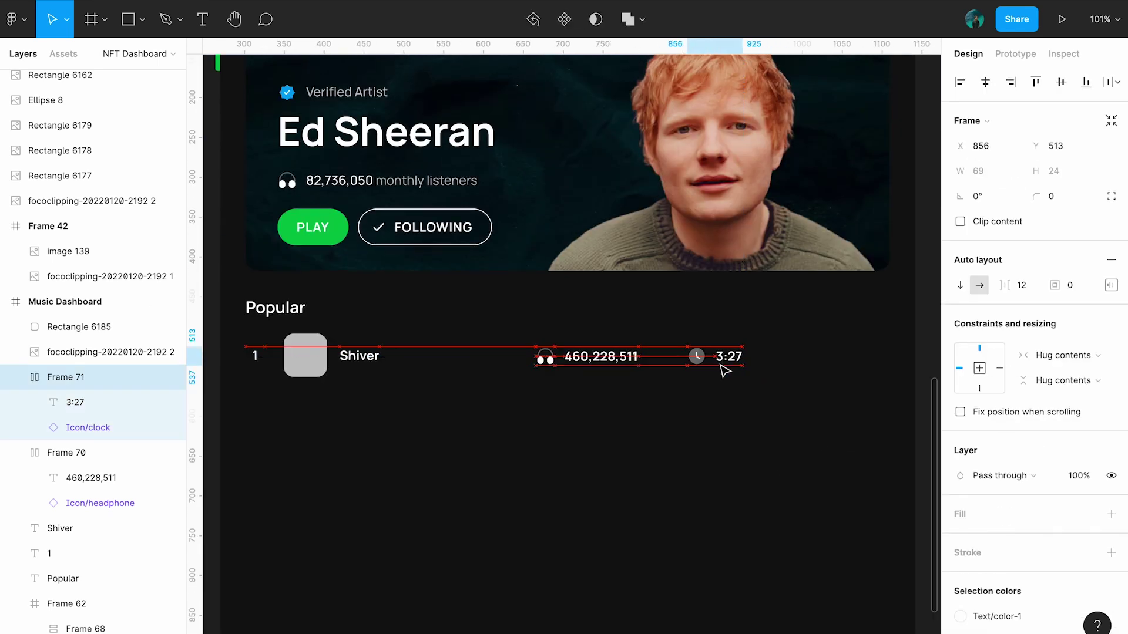
{"action": "left_click", "coordinate": [775, 317]}
{"action": "scroll", "coordinate": [646, 352], "scroll_direction": "right", "scroll_amount": 2}
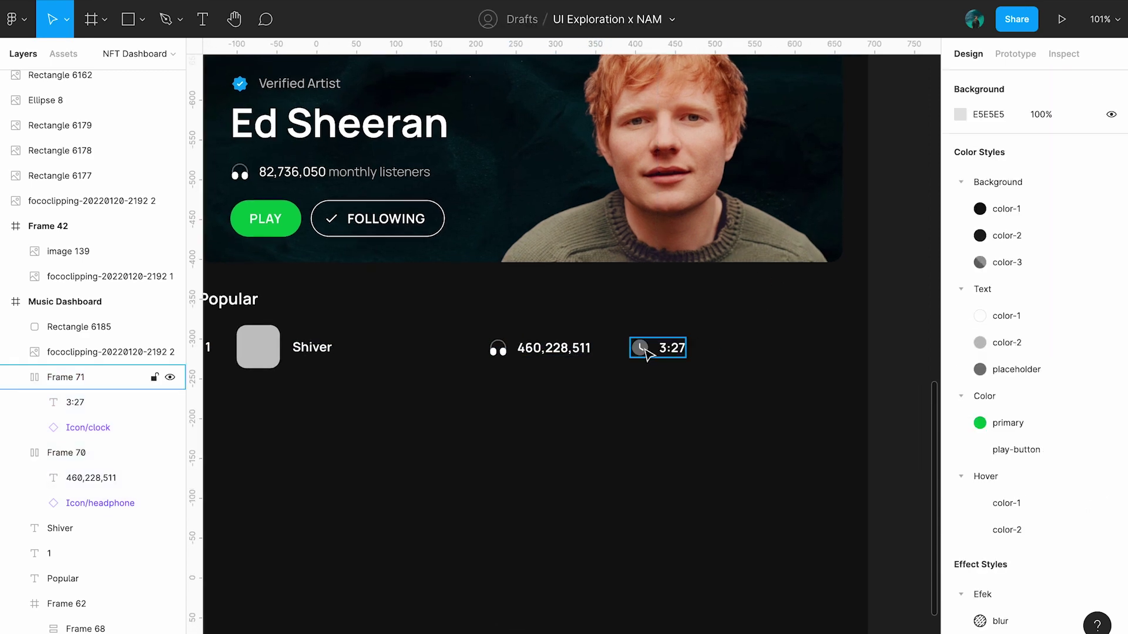
{"action": "left_click_drag", "start_coordinate": [646, 355], "coordinate": [734, 348]}
Browse the icon swap options for the copied icon, searching 'fa'.
{"action": "left_click", "coordinate": [998, 259]}
{"action": "type", "text": "fa"}
{"action": "left_click", "coordinate": [1104, 320]}
{"action": "scroll", "coordinate": [1045, 428], "scroll_direction": "down", "scroll_amount": 5}
{"action": "scroll", "coordinate": [1029, 375], "scroll_direction": "down", "scroll_amount": 5}
{"action": "scroll", "coordinate": [985, 376], "scroll_direction": "up", "scroll_amount": 10}
{"action": "left_click", "coordinate": [985, 376]}
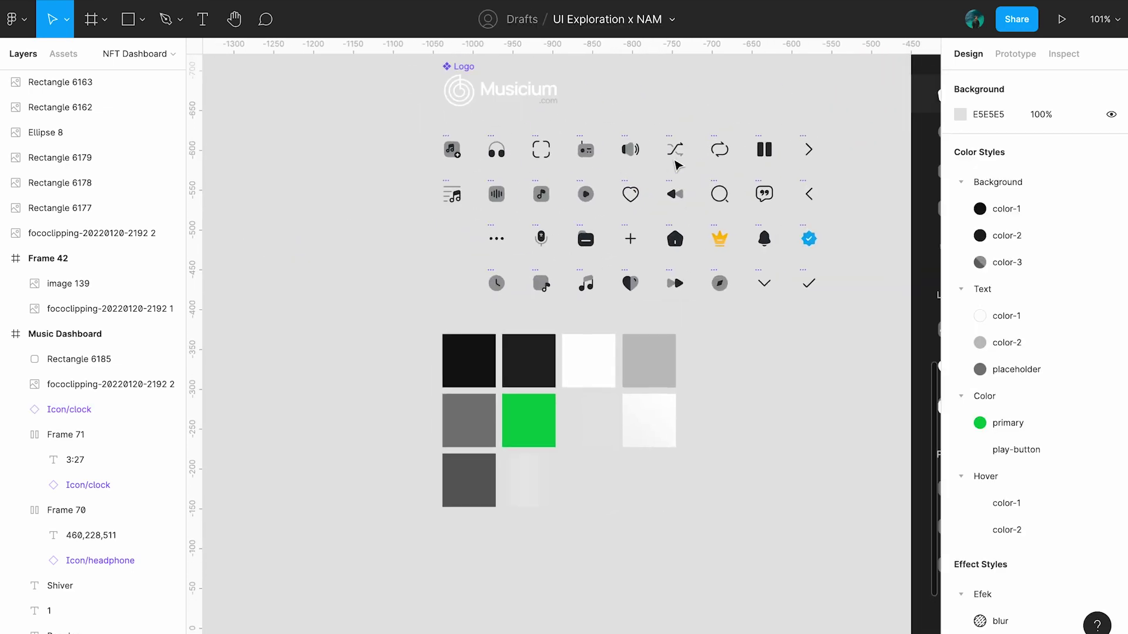
Paste a white heart icon into the Shiver row and delete the extra clock icon.
{"action": "left_click", "coordinate": [630, 194]}
{"action": "key", "text": "ctrl+c"}
{"action": "key", "text": "ctrl+v"}
{"action": "left_click", "coordinate": [699, 394], "text": "shift"}
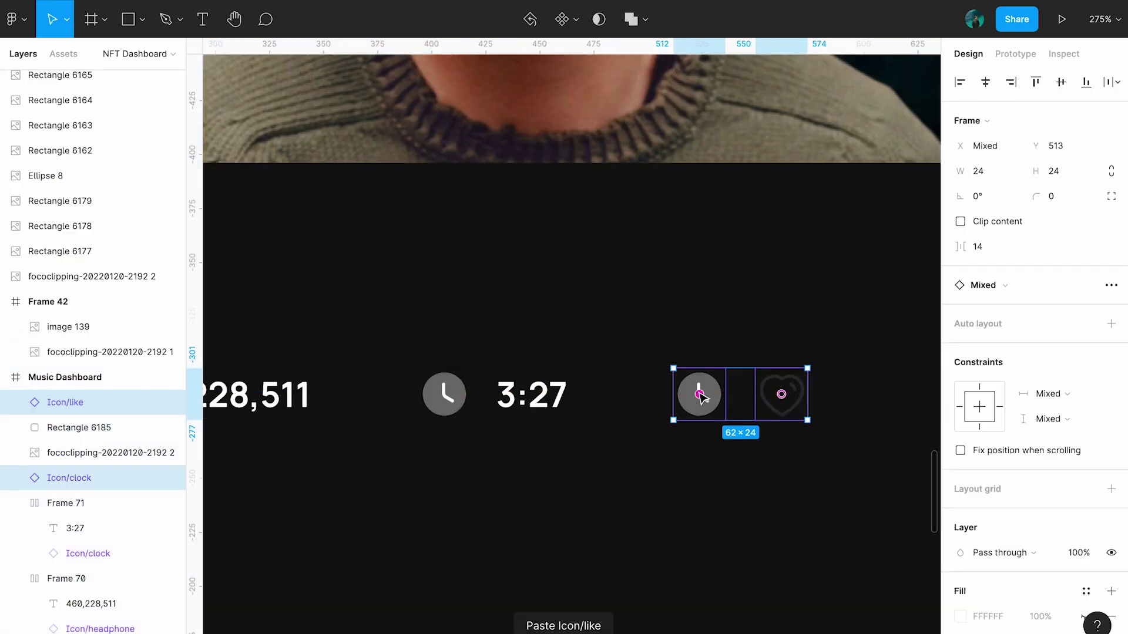
{"action": "left_click_drag", "start_coordinate": [700, 397], "coordinate": [781, 394]}
{"action": "key", "text": "Delete"}
{"action": "left_click", "coordinate": [699, 395]}
{"action": "scroll", "coordinate": [1034, 353], "scroll_direction": "down", "scroll_amount": 5}
{"action": "left_click", "coordinate": [1002, 413]}
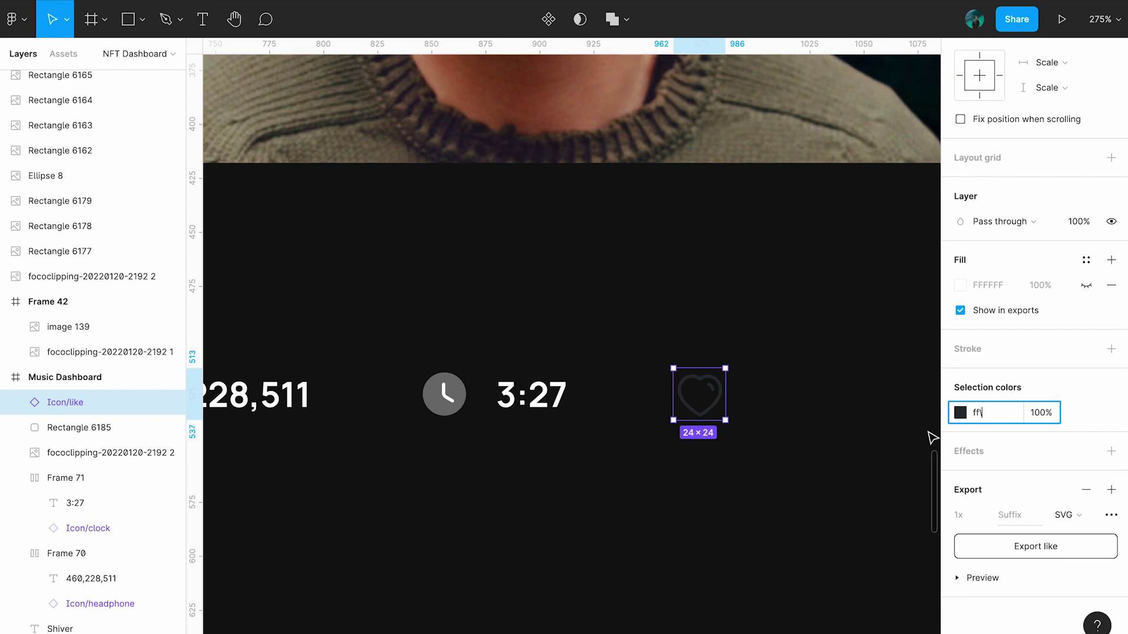
{"action": "key", "text": "Return"}
{"action": "left_click", "coordinate": [707, 478]}
{"action": "scroll", "coordinate": [707, 479], "scroll_direction": "down", "scroll_amount": 5}
Paste the three-dots icon beside the heart.
{"action": "left_click_drag", "start_coordinate": [707, 478], "coordinate": [528, 415]}
{"action": "key", "text": "ctrl+c"}
{"action": "key", "text": "ctrl+v"}
{"action": "left_click_drag", "start_coordinate": [534, 244], "coordinate": [482, 453]}
{"action": "left_click", "coordinate": [501, 438], "text": "shift"}
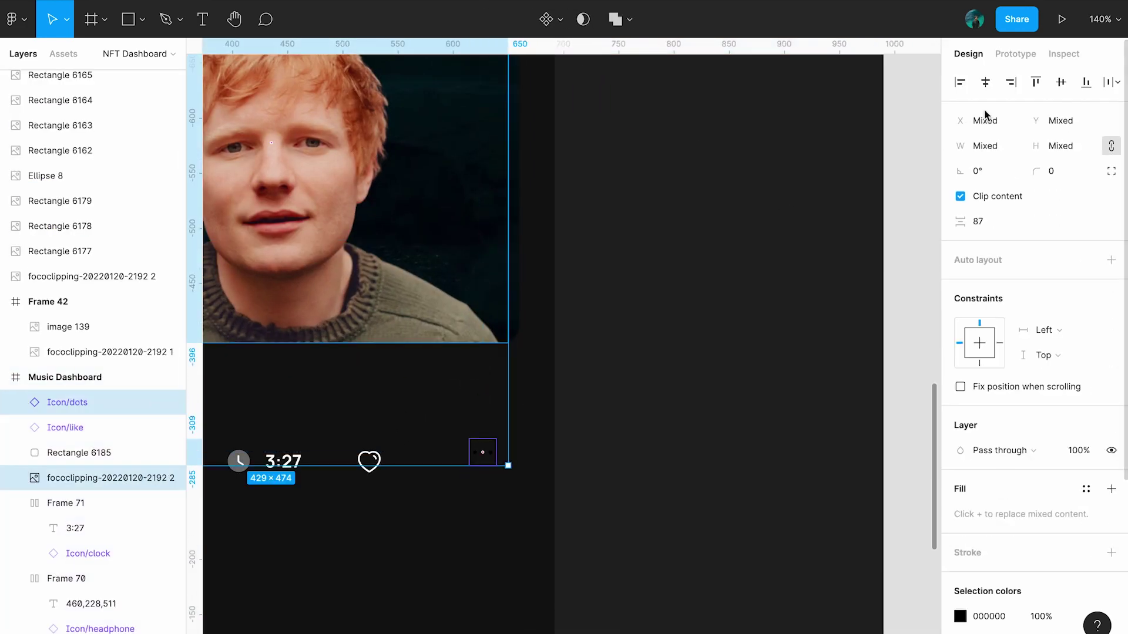
{"action": "left_click", "coordinate": [369, 461]}
{"action": "left_click", "coordinate": [496, 459], "text": "shift"}
{"action": "scroll", "coordinate": [997, 545], "scroll_direction": "down", "scroll_amount": 3}
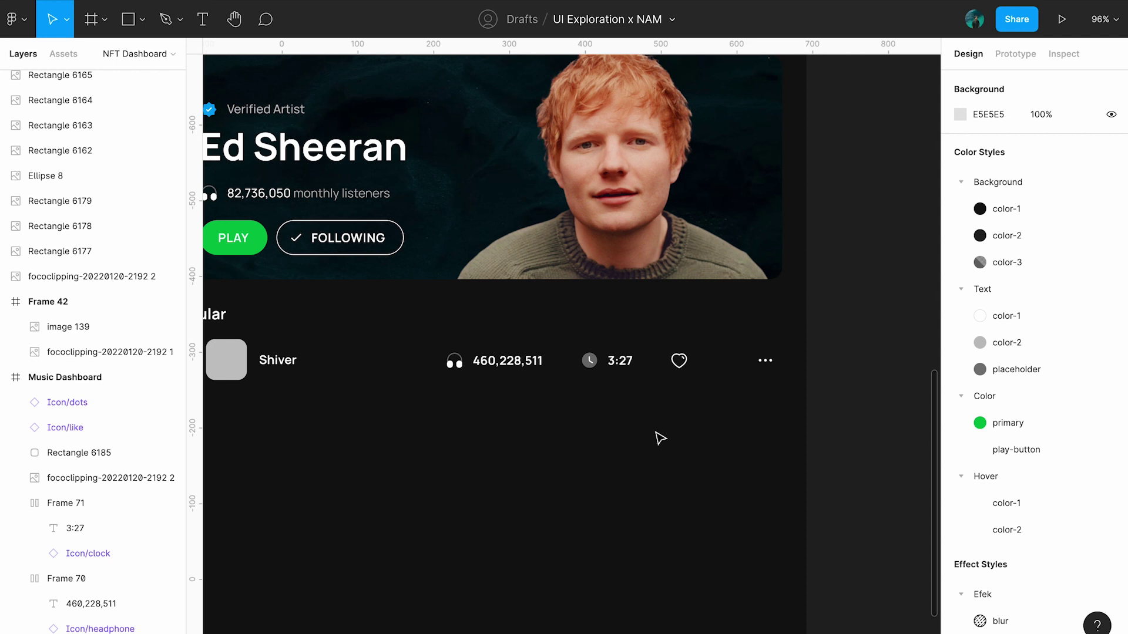
Tidy up the row's stat items with 64 spacing between them.
{"action": "left_click", "coordinate": [507, 361]}
{"action": "left_click", "coordinate": [611, 360], "text": "shift"}
{"action": "left_click", "coordinate": [679, 361], "text": "shift"}
{"action": "left_click", "coordinate": [765, 361], "text": "shift"}
{"action": "left_click", "coordinate": [1113, 82]}
{"action": "left_click", "coordinate": [993, 117]}
{"action": "type", "text": "64"}
{"action": "key", "text": "Return"}
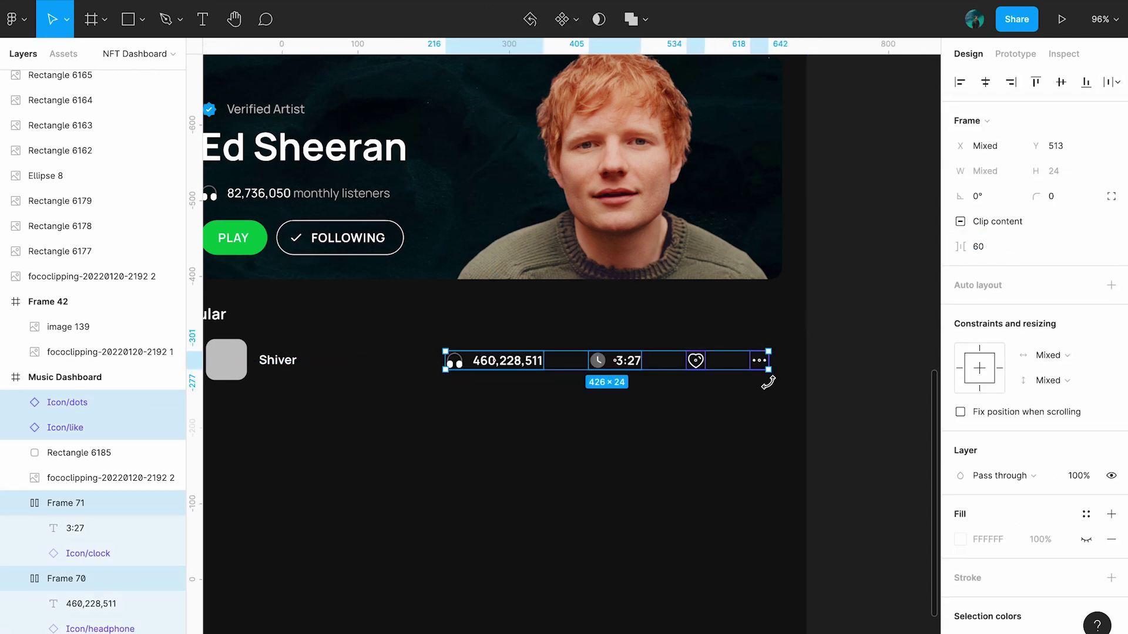
{"action": "left_click", "coordinate": [960, 81]}
{"action": "key", "text": "ctrl+z"}
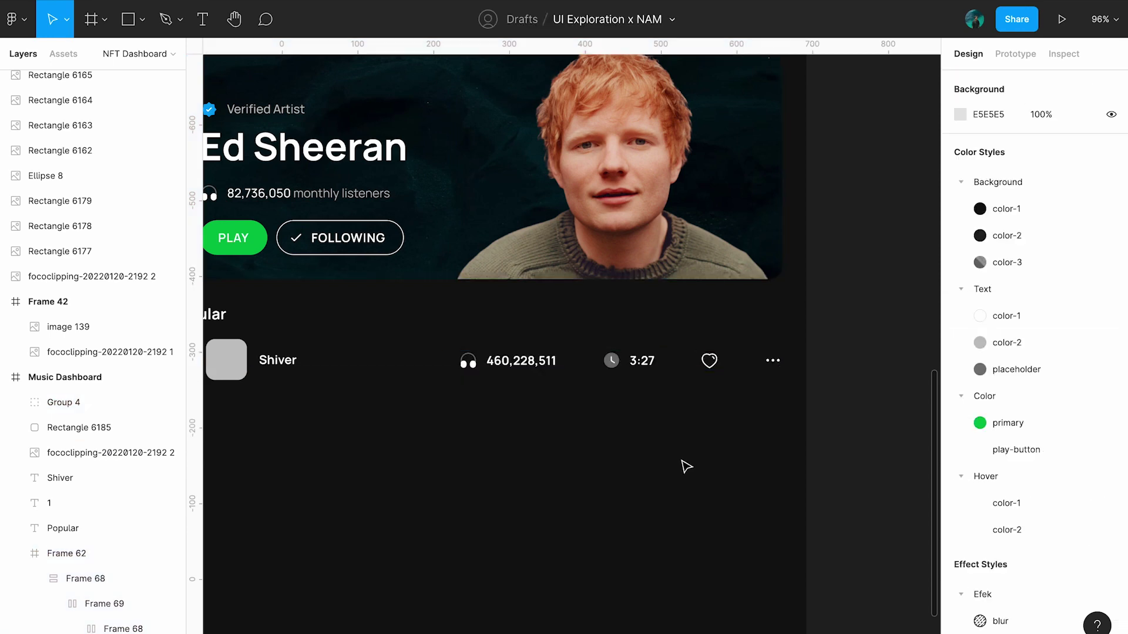
{"action": "key", "text": "ctrl+z"}
Copy the Popular heading out to the right of the row.
{"action": "left_click", "coordinate": [516, 361]}
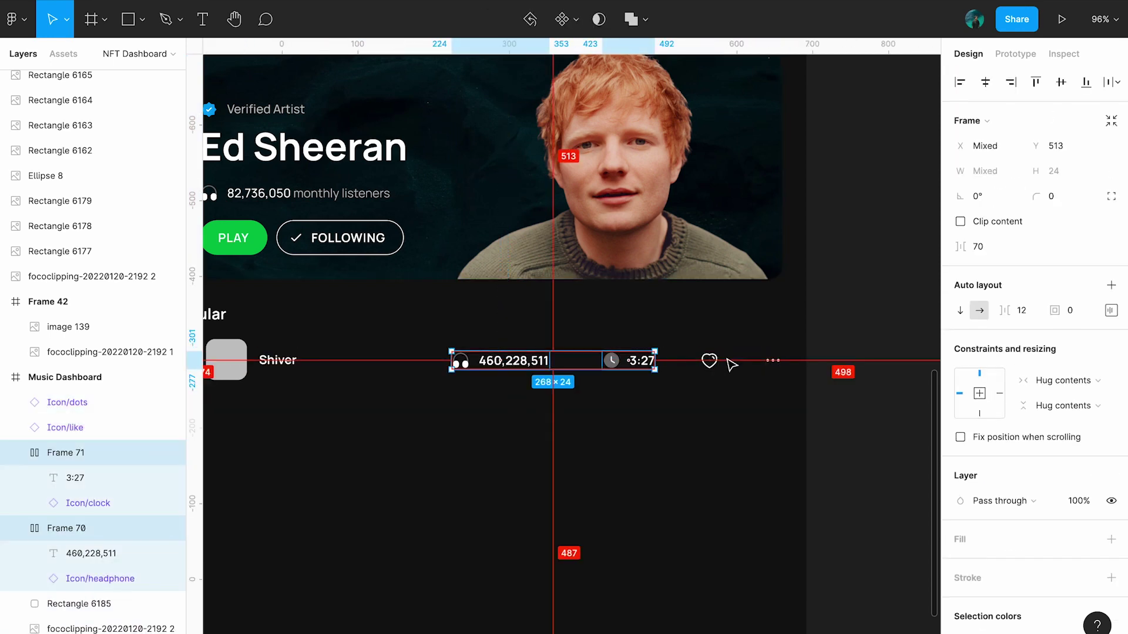
{"action": "left_click", "coordinate": [682, 399]}
{"action": "scroll", "coordinate": [684, 403], "scroll_direction": "down", "scroll_amount": 3}
{"action": "scroll", "coordinate": [685, 403], "scroll_direction": "down", "scroll_amount": 2}
{"action": "left_click_drag", "start_coordinate": [305, 259], "coordinate": [767, 258]}
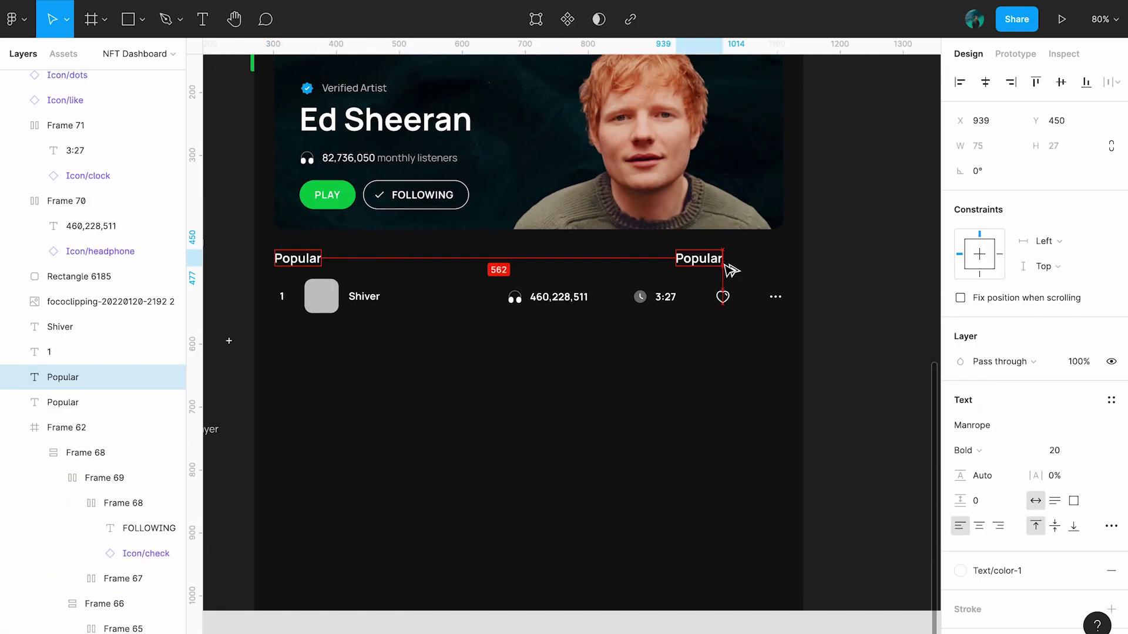
Turn the copied heading into right-aligned SemiBold 16 text reading 'See All'.
{"action": "left_click", "coordinate": [998, 526]}
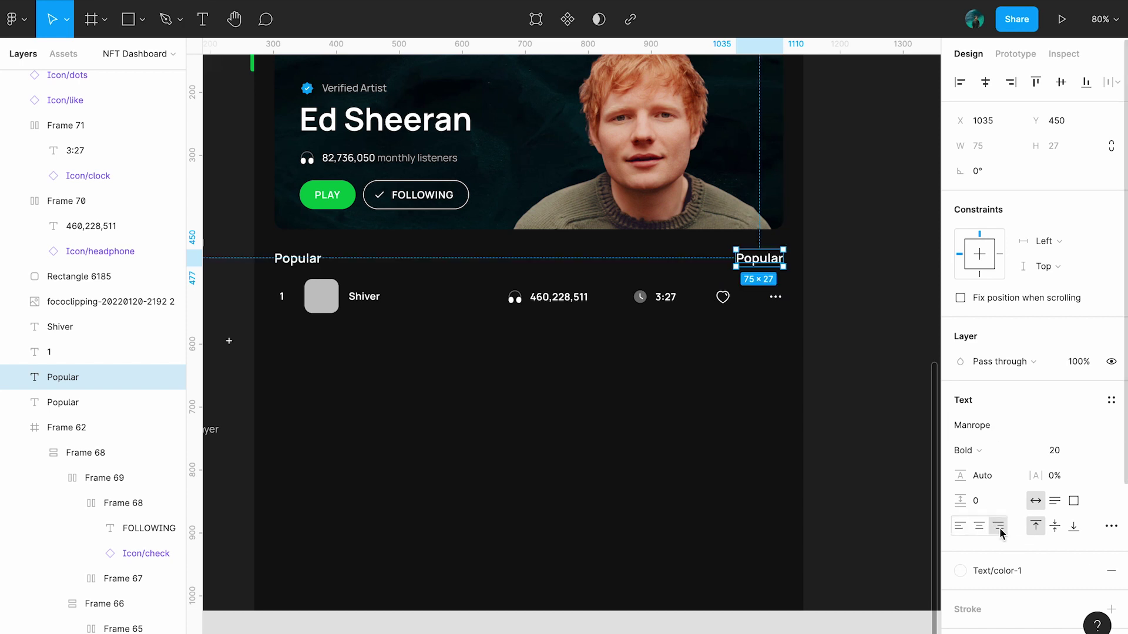
{"action": "scroll", "coordinate": [863, 370], "scroll_direction": "up", "scroll_amount": 3}
{"action": "left_click", "coordinate": [1057, 451]}
{"action": "type", "text": "16"}
{"action": "key", "text": "Return"}
{"action": "left_click", "coordinate": [966, 451]}
{"action": "left_click", "coordinate": [975, 431]}
{"action": "key", "text": "Return"}
{"action": "type", "text": "See All"}
{"action": "key", "text": "Escape"}
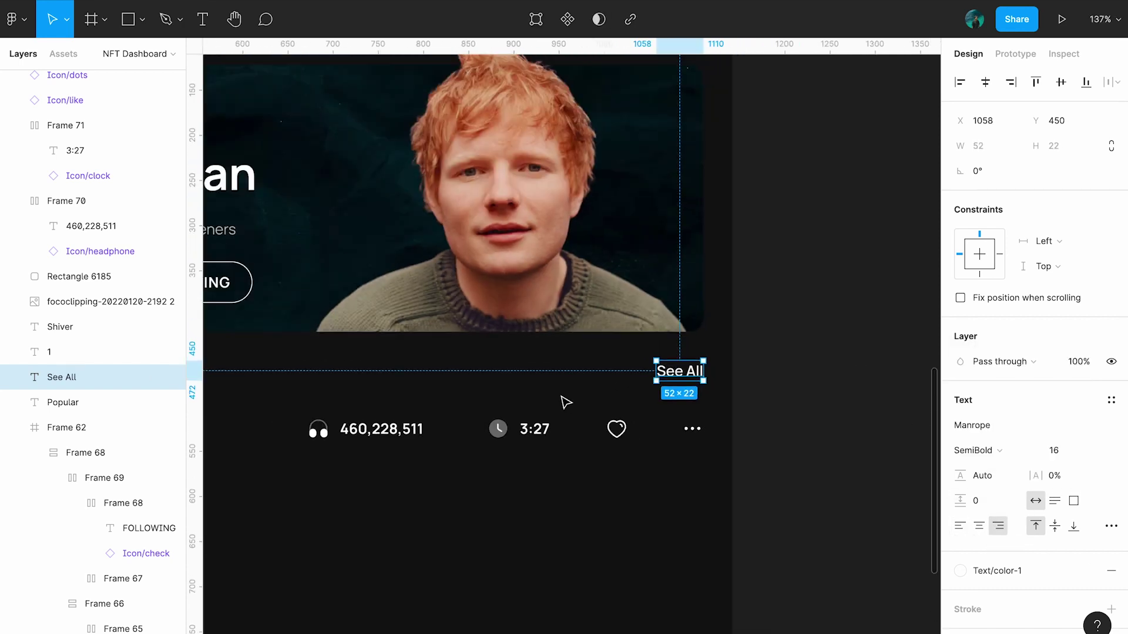
Give See All the green Color/primary fill.
{"action": "scroll", "coordinate": [566, 403], "scroll_direction": "down", "scroll_amount": 3}
{"action": "left_click", "coordinate": [281, 386], "text": "shift"}
{"action": "left_click", "coordinate": [726, 381]}
{"action": "scroll", "coordinate": [698, 381], "scroll_direction": "up", "scroll_amount": 2}
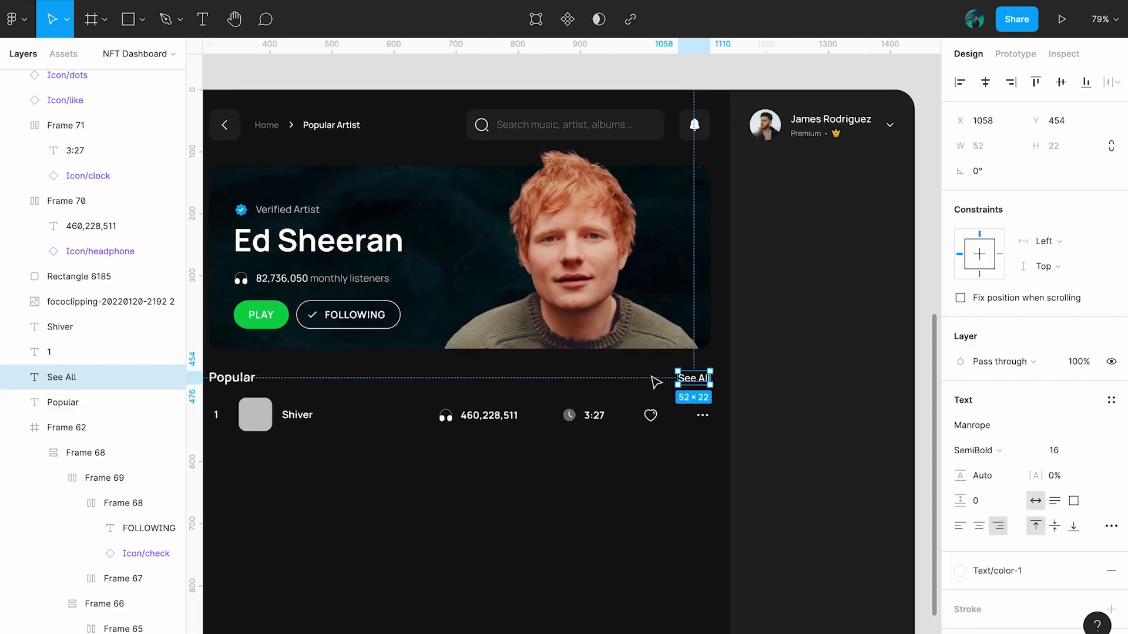
{"action": "left_click", "coordinate": [1036, 495]}
Group all parts of the Shiver row together.
{"action": "left_click", "coordinate": [669, 495]}
{"action": "scroll", "coordinate": [668, 495], "scroll_direction": "down", "scroll_amount": 2}
{"action": "mouse_move", "coordinate": [285, 343]}
{"action": "left_mouse_down"}
{"action": "mouse_move", "coordinate": [529, 433]}
{"action": "mouse_move", "coordinate": [769, 433]}
{"action": "left_mouse_up"}
{"action": "key", "text": "ctrl+g"}
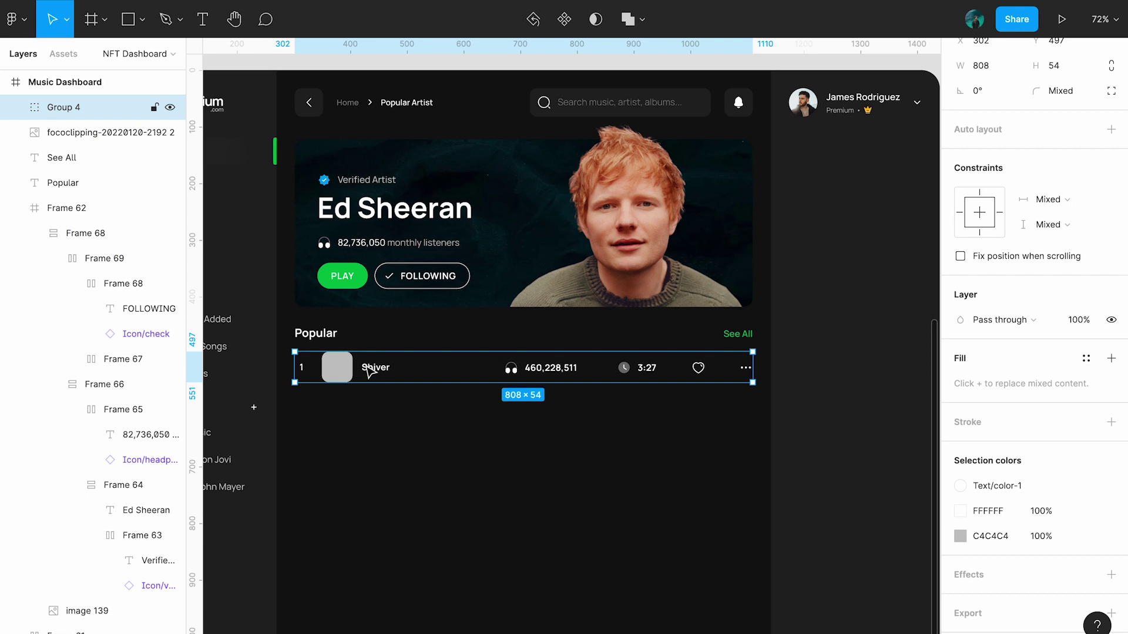
{"action": "left_click", "coordinate": [399, 434]}
Draw a straight divider line across the full row width under the Shiver row.
{"action": "left_click", "coordinate": [141, 20]}
{"action": "left_click", "coordinate": [148, 77]}
{"action": "left_click_drag", "start_coordinate": [295, 357], "coordinate": [797, 358]}
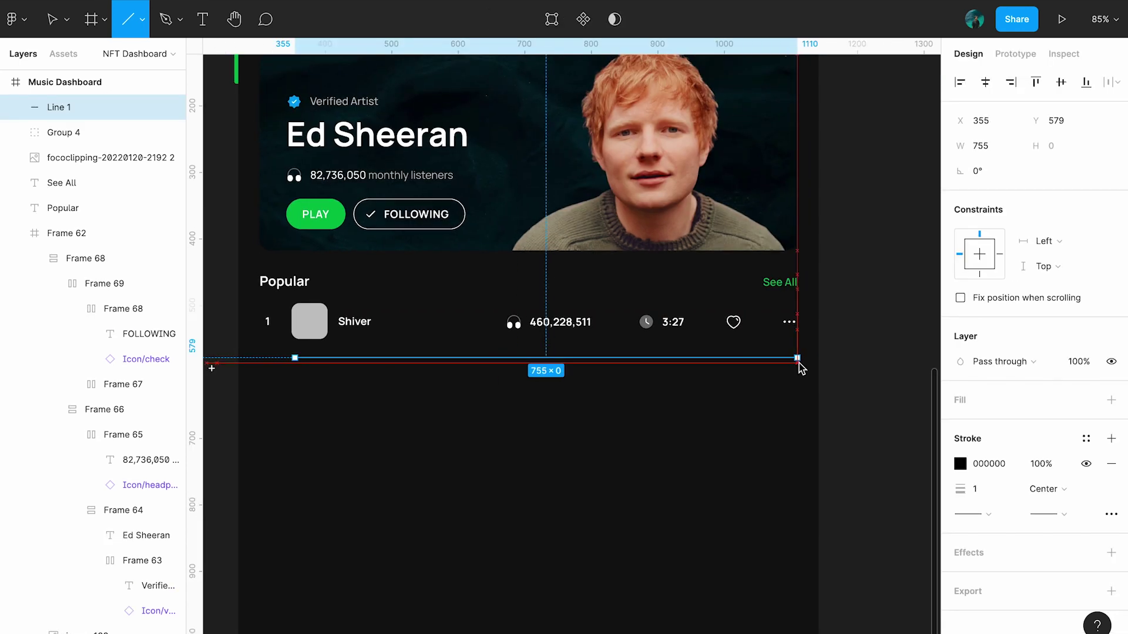
{"action": "left_click_drag", "start_coordinate": [295, 357], "coordinate": [290, 357]}
{"action": "scroll", "coordinate": [298, 376], "scroll_direction": "up", "scroll_amount": 5}
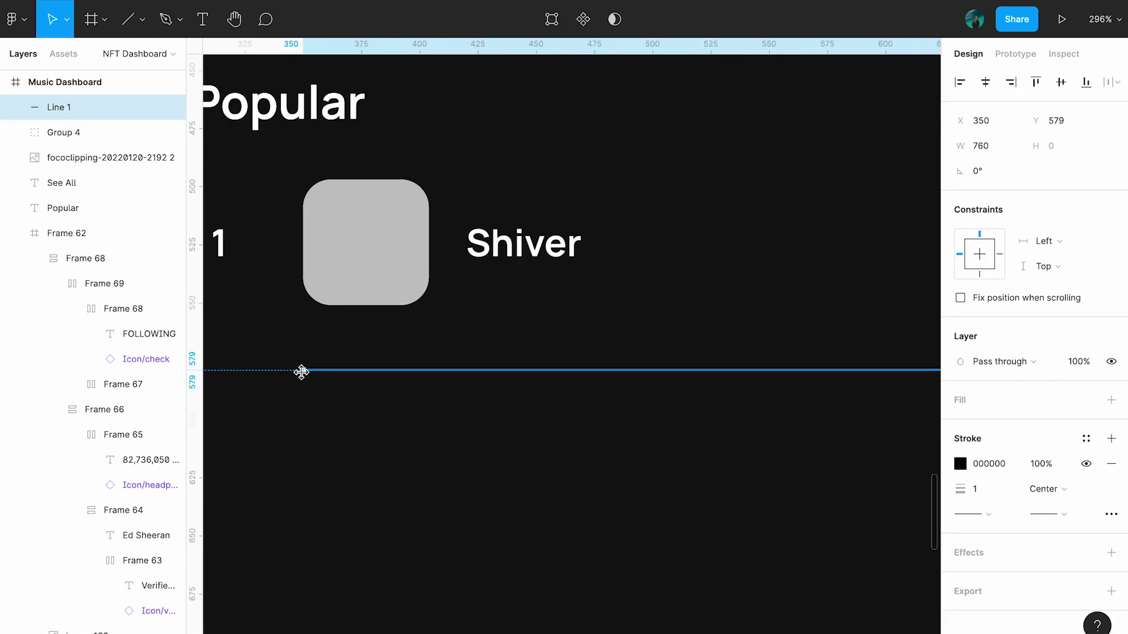
{"action": "scroll", "coordinate": [301, 371], "scroll_direction": "down", "scroll_amount": 3}
Set the divider stroke to 4D4D4D grey and save it as the 'border' colour style.
{"action": "left_click", "coordinate": [988, 464]}
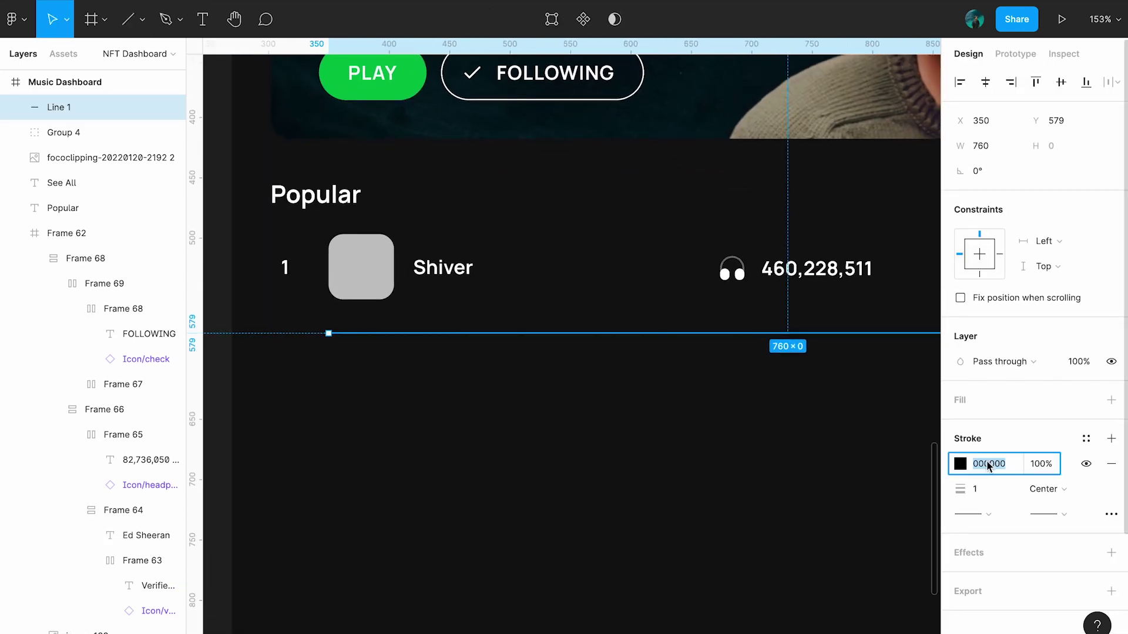
{"action": "type", "text": "4d4d4d"}
{"action": "left_click", "coordinate": [1086, 439]}
{"action": "left_click", "coordinate": [1105, 371]}
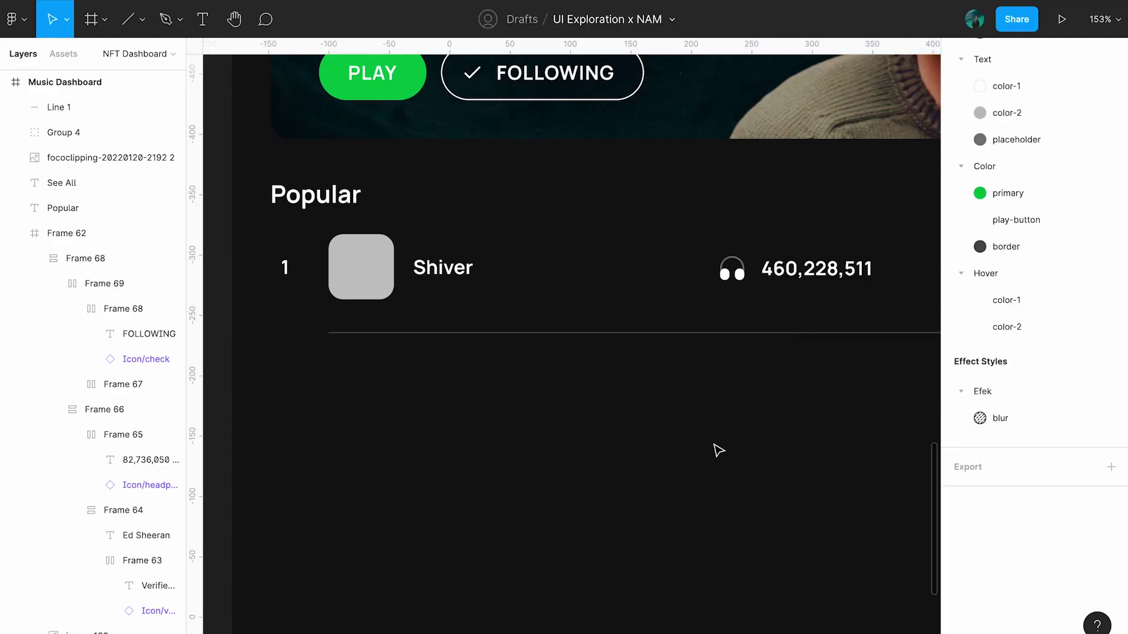
Stack the Shiver row and divider in an auto layout with a 16 gap.
{"action": "key", "text": "shift+a"}
{"action": "left_click", "coordinate": [1021, 285]}
{"action": "type", "text": "16"}
{"action": "key", "text": "Return"}
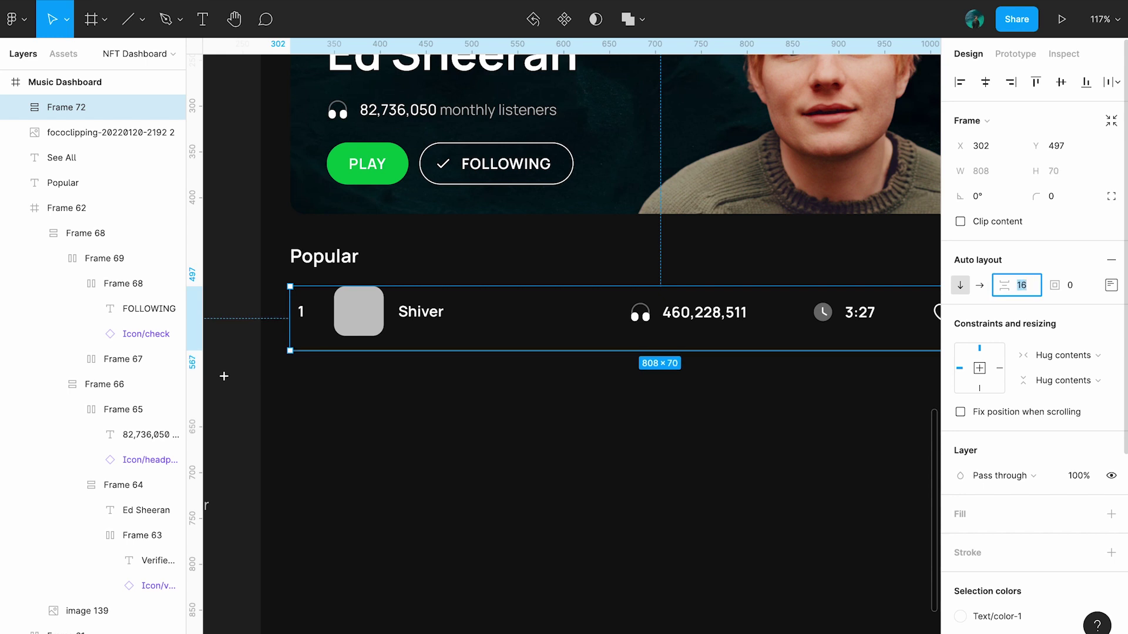
Duplicate the Shiver row and its divider to build four song rows.
{"action": "key", "text": "Return"}
{"action": "key", "text": "ctrl+d"}
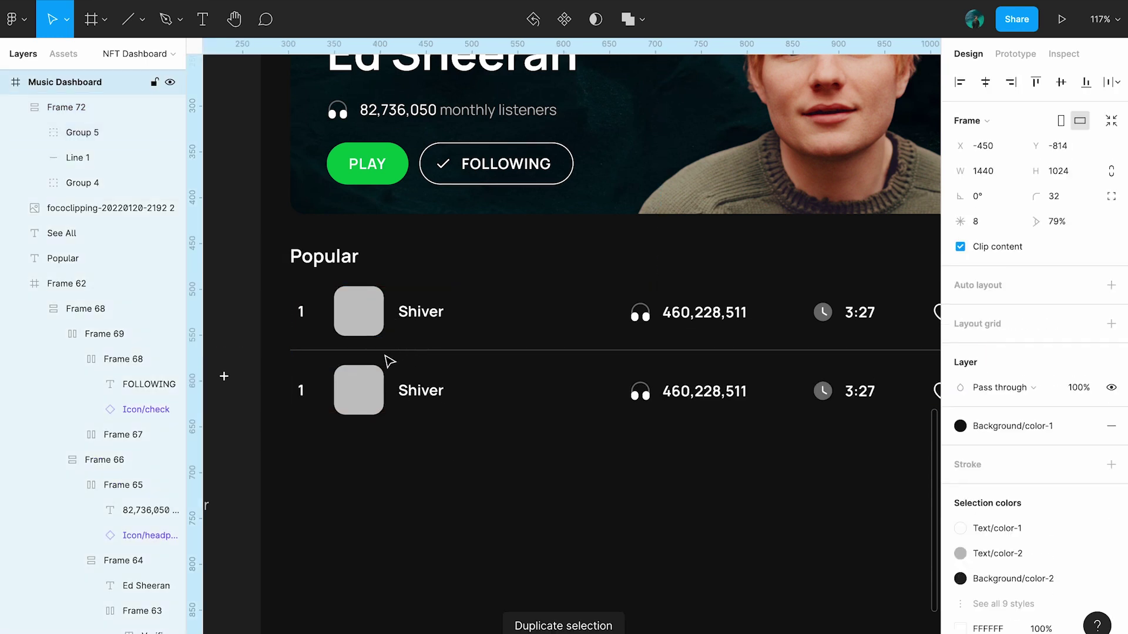
{"action": "left_click", "coordinate": [382, 352]}
{"action": "key", "text": "ctrl+d"}
{"action": "key", "text": "ctrl+d"}
{"action": "left_click", "coordinate": [360, 386]}
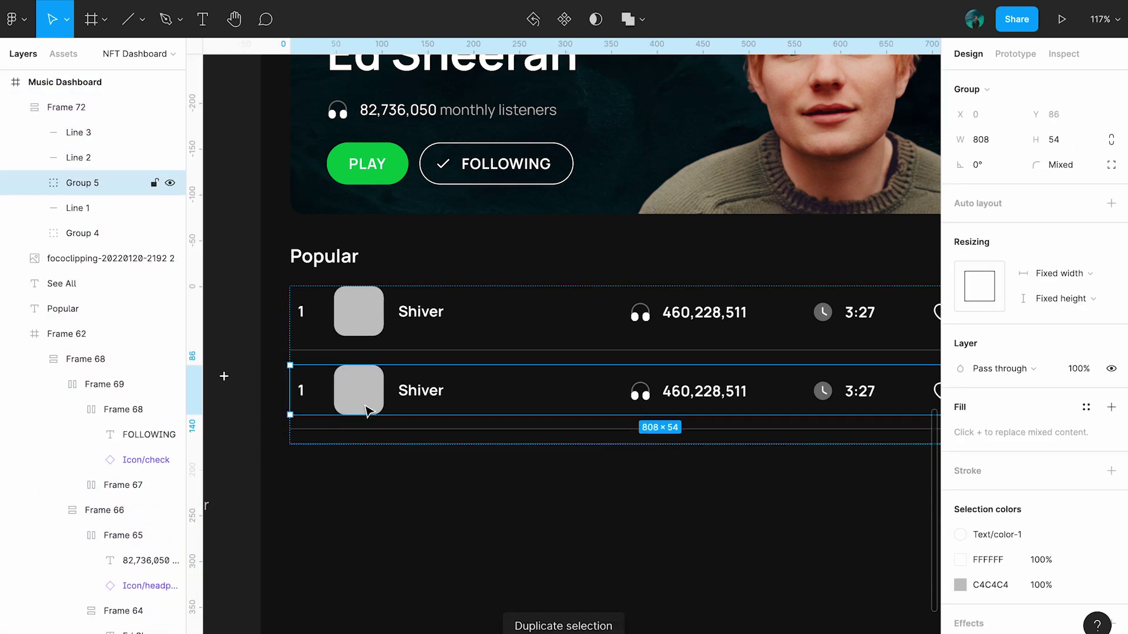
{"action": "key", "text": "ctrl+d"}
{"action": "scroll", "coordinate": [365, 409], "scroll_direction": "down", "scroll_amount": 3}
{"action": "key", "text": "ctrl+d"}
Renumber the new rows 2–4 and start retitling the second row 'Perfect'.
{"action": "double_click", "coordinate": [297, 298]}
{"action": "type", "text": "2"}
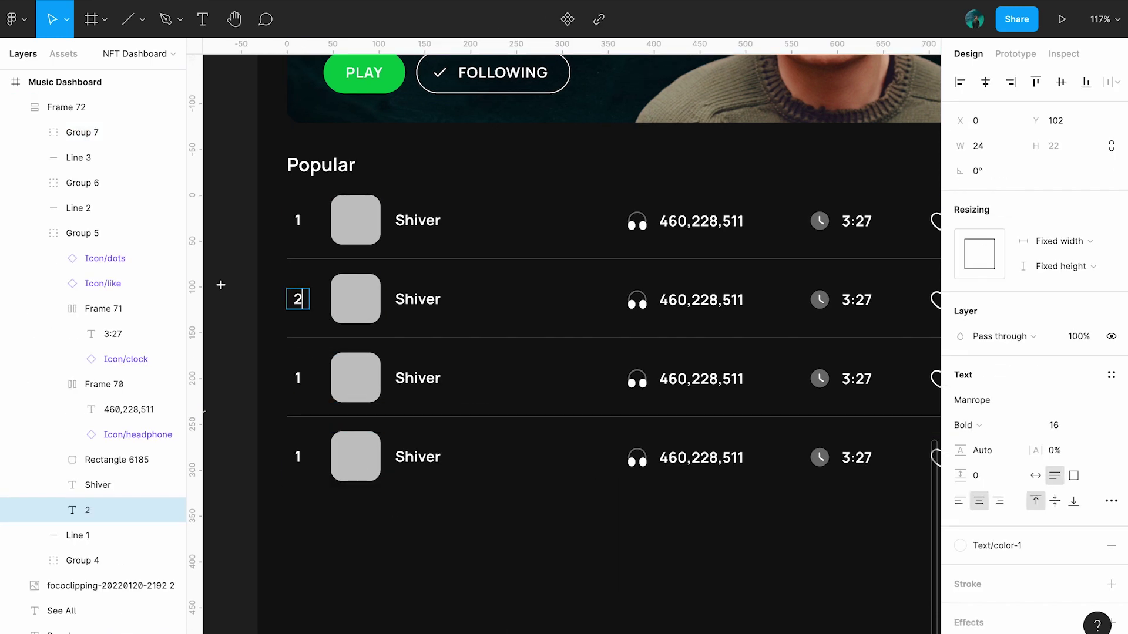
{"action": "double_click", "coordinate": [300, 377]}
{"action": "type", "text": "4"}
{"action": "scroll", "coordinate": [393, 305], "scroll_direction": "right", "scroll_amount": 2}
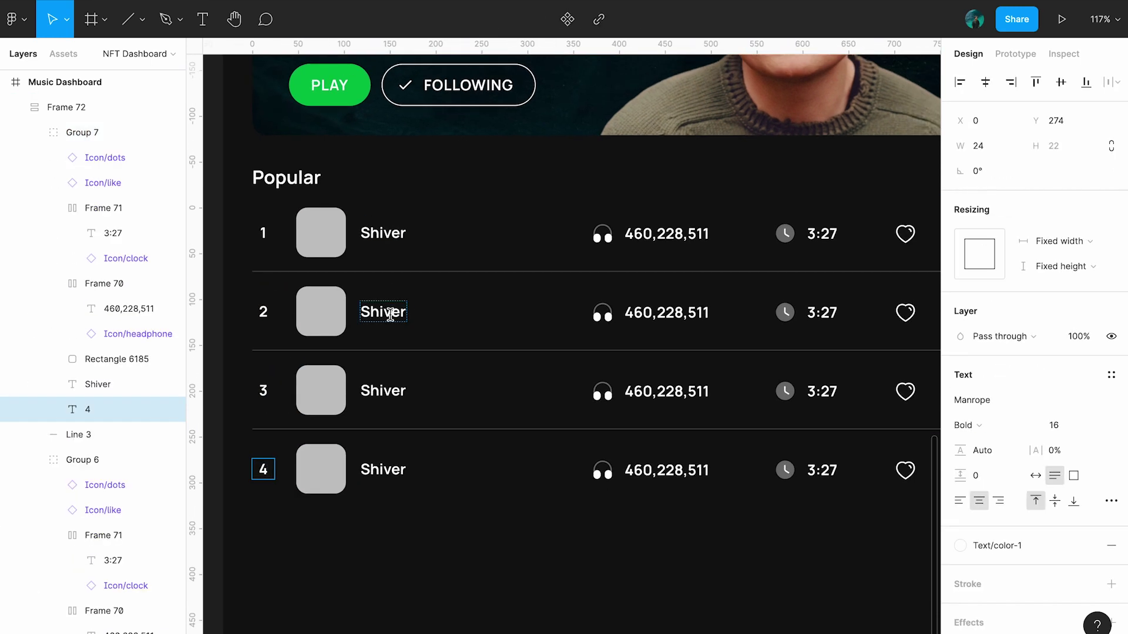
{"action": "double_click", "coordinate": [385, 312]}
{"action": "type", "text": "P"}
{"action": "double_click", "coordinate": [658, 321]}
{"action": "scroll", "coordinate": [650, 317], "scroll_direction": "right", "scroll_amount": 3}
Enter the play counts and titles for Perfect, Bad Habits and Shape of You.
{"action": "type", "text": "1,952,015,881"}
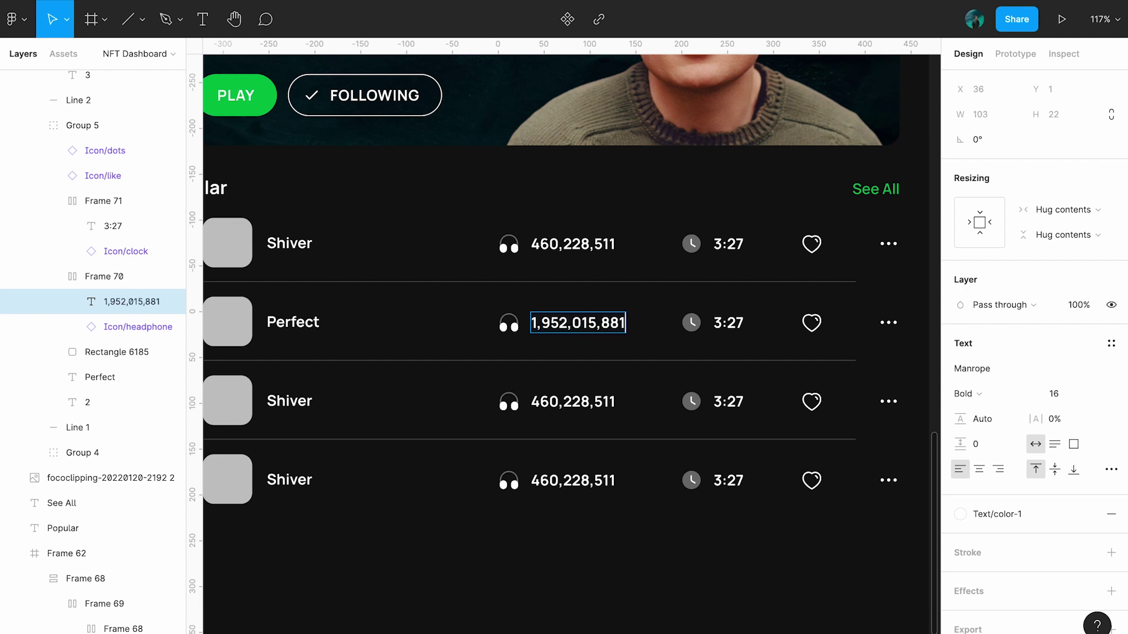
{"action": "double_click", "coordinate": [558, 402]}
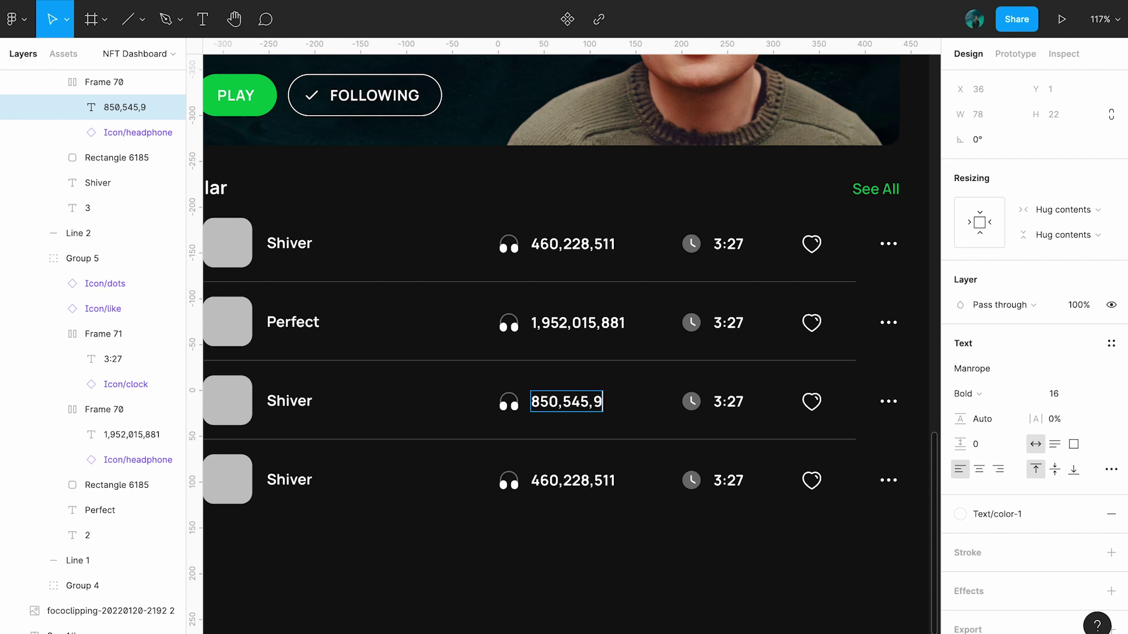
{"action": "double_click", "coordinate": [552, 483]}
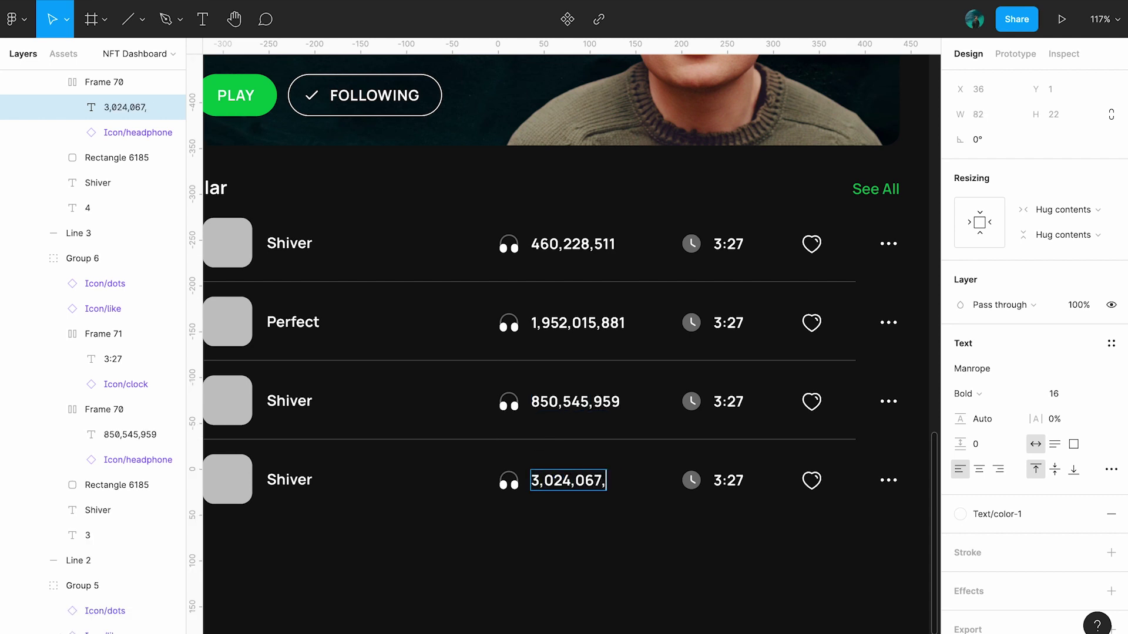
{"action": "left_click", "coordinate": [288, 402]}
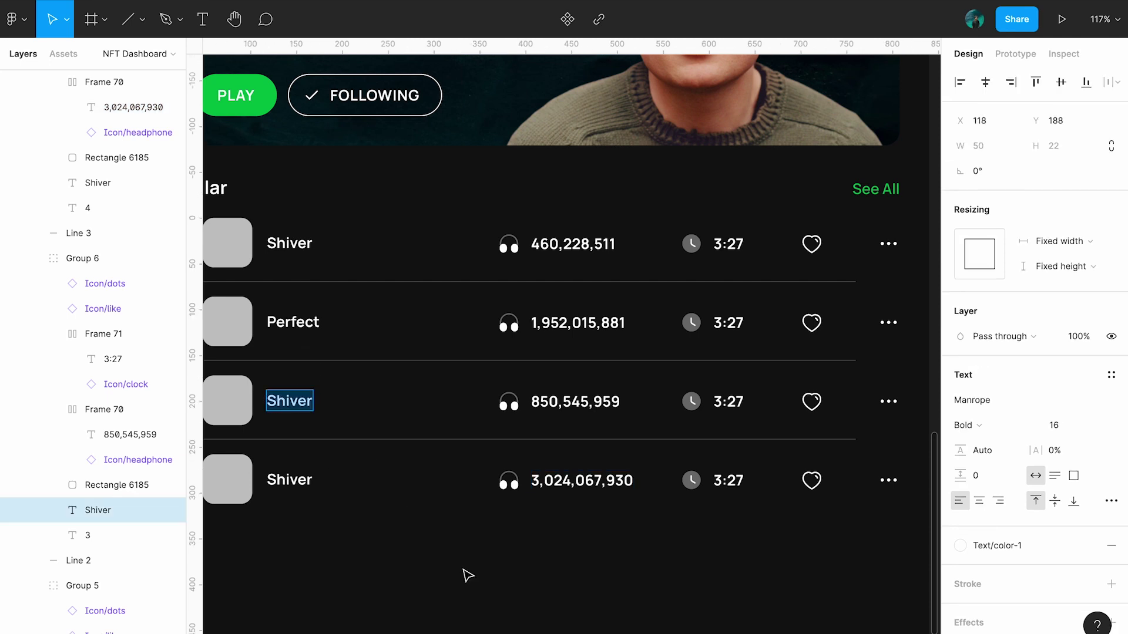
{"action": "type", "text": "Bad Habits"}
{"action": "double_click", "coordinate": [290, 480]}
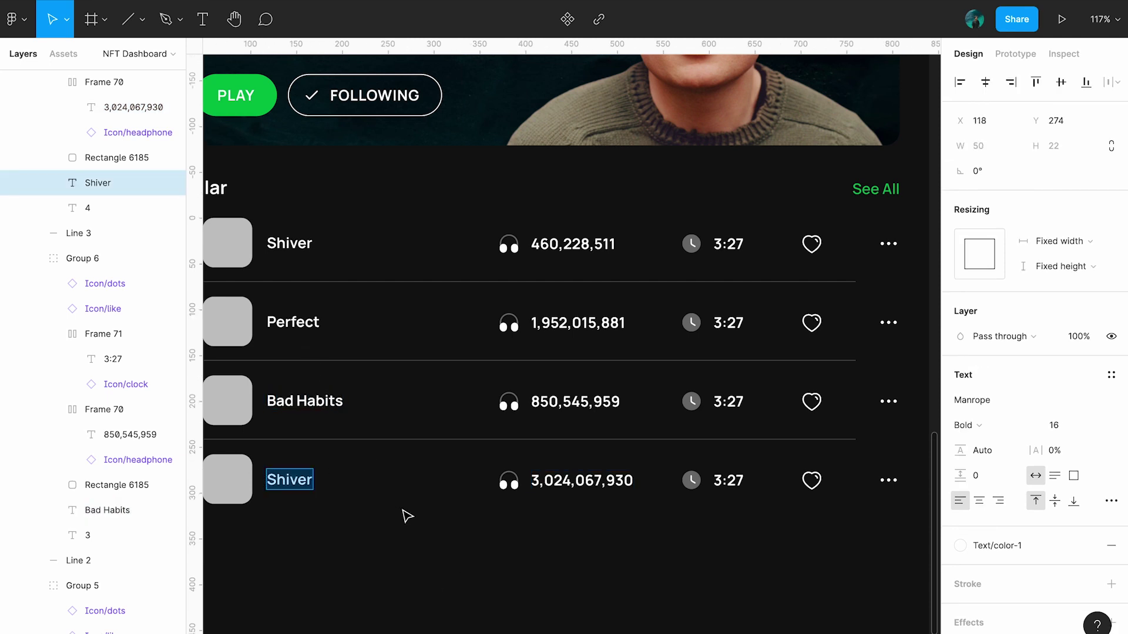
Apply the green Color/primary fill to row 4's number and Shape of You title.
{"action": "scroll", "coordinate": [501, 584], "scroll_direction": "left", "scroll_amount": 5}
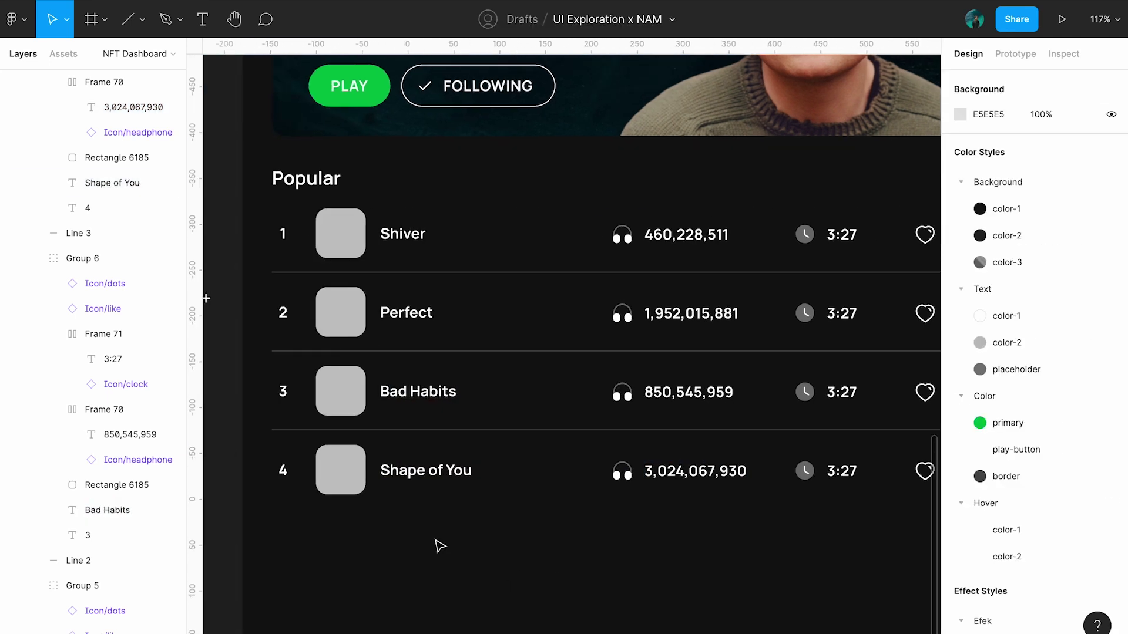
{"action": "left_click", "coordinate": [282, 470]}
{"action": "left_click", "coordinate": [426, 470], "text": "shift"}
{"action": "scroll", "coordinate": [1019, 411], "scroll_direction": "down", "scroll_amount": 2}
{"action": "left_click", "coordinate": [1020, 497]}
{"action": "scroll", "coordinate": [731, 527], "scroll_direction": "right", "scroll_amount": 3}
{"action": "scroll", "coordinate": [635, 504], "scroll_direction": "down", "scroll_amount": 1}
{"action": "scroll", "coordinate": [423, 436], "scroll_direction": "left", "scroll_amount": 5}
{"action": "scroll", "coordinate": [423, 436], "scroll_direction": "up", "scroll_amount": 2}
Pick the play icon from the icon set to copy for the second row.
{"action": "left_click", "coordinate": [347, 362]}
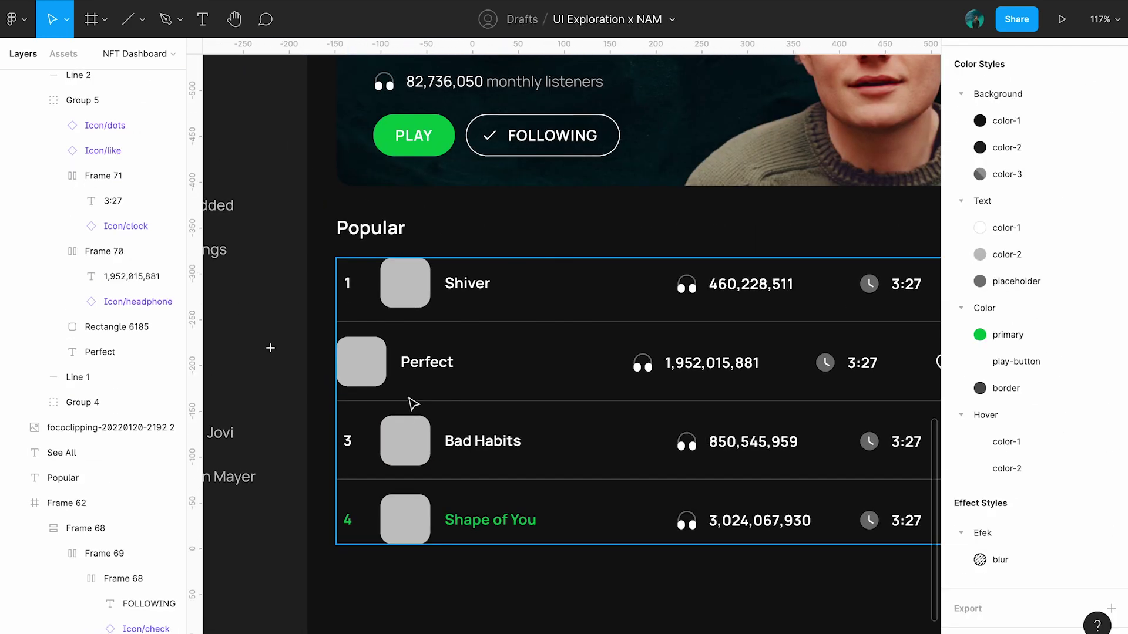
{"action": "scroll", "coordinate": [411, 402], "scroll_direction": "left", "scroll_amount": 10}
{"action": "left_click", "coordinate": [395, 222]}
{"action": "scroll", "coordinate": [487, 293], "scroll_direction": "up", "scroll_amount": 2}
{"action": "left_click", "coordinate": [447, 181]}
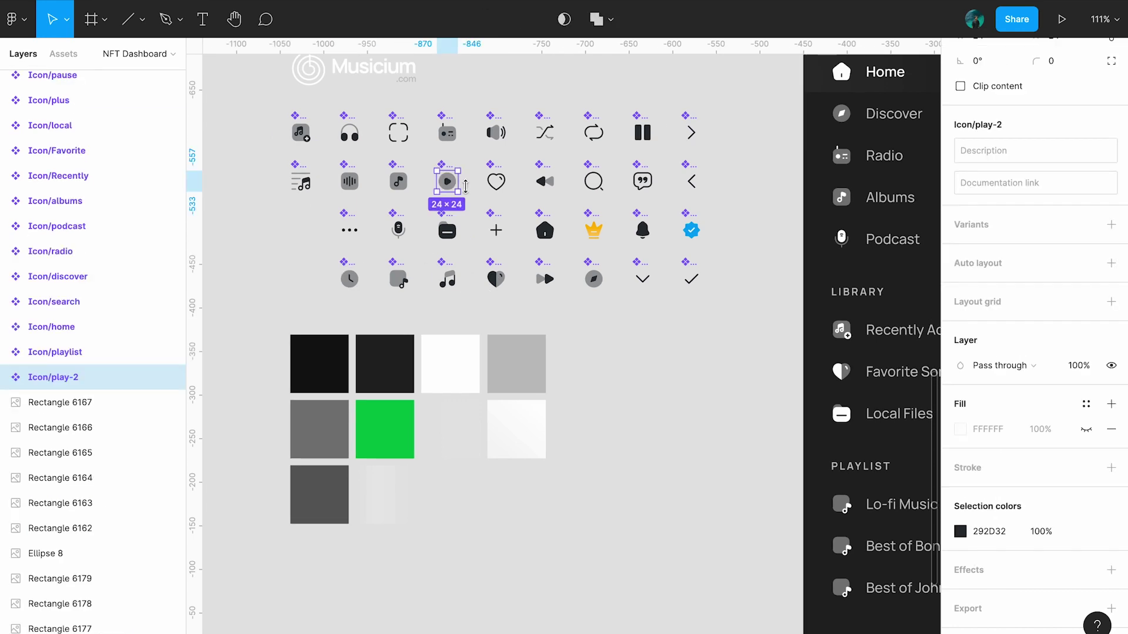
Paste the play icon into the second row, aligned over the number 2.
{"action": "scroll", "coordinate": [549, 294], "scroll_direction": "right", "scroll_amount": 10}
{"action": "scroll", "coordinate": [317, 346], "scroll_direction": "up", "scroll_amount": 3}
{"action": "left_click", "coordinate": [321, 335]}
{"action": "left_click", "coordinate": [433, 344]}
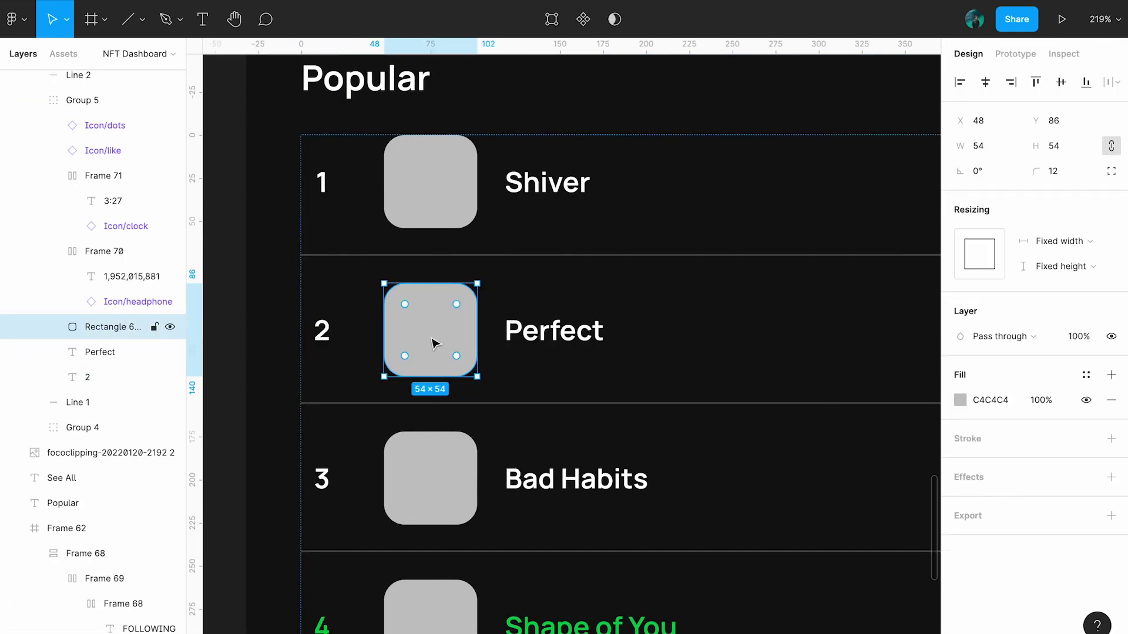
{"action": "key", "text": "ctrl+v"}
{"action": "left_click", "coordinate": [107, 408], "text": "shift"}
{"action": "key", "text": "alt+a"}
{"action": "key", "text": "Escape"}
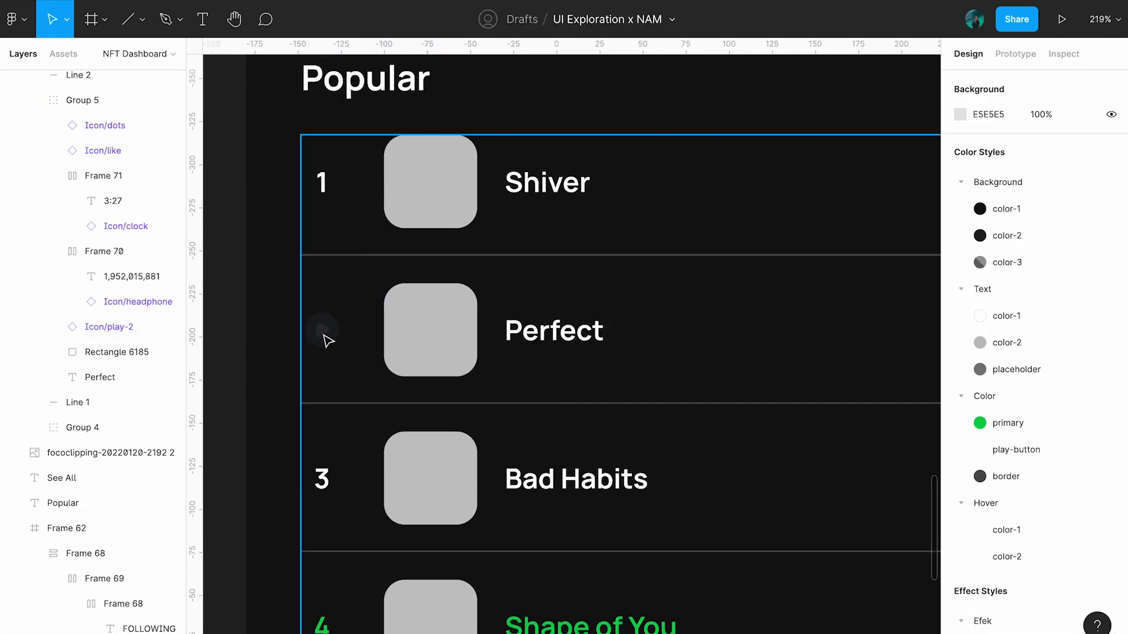
{"action": "left_click", "coordinate": [323, 330]}
Paste the equals-sign album art onto the Shiver thumbnail.
{"action": "scroll", "coordinate": [987, 468], "scroll_direction": "down", "scroll_amount": 2}
{"action": "scroll", "coordinate": [483, 275], "scroll_direction": "down", "scroll_amount": 5}
{"action": "scroll", "coordinate": [637, 481], "scroll_direction": "down", "scroll_amount": 3}
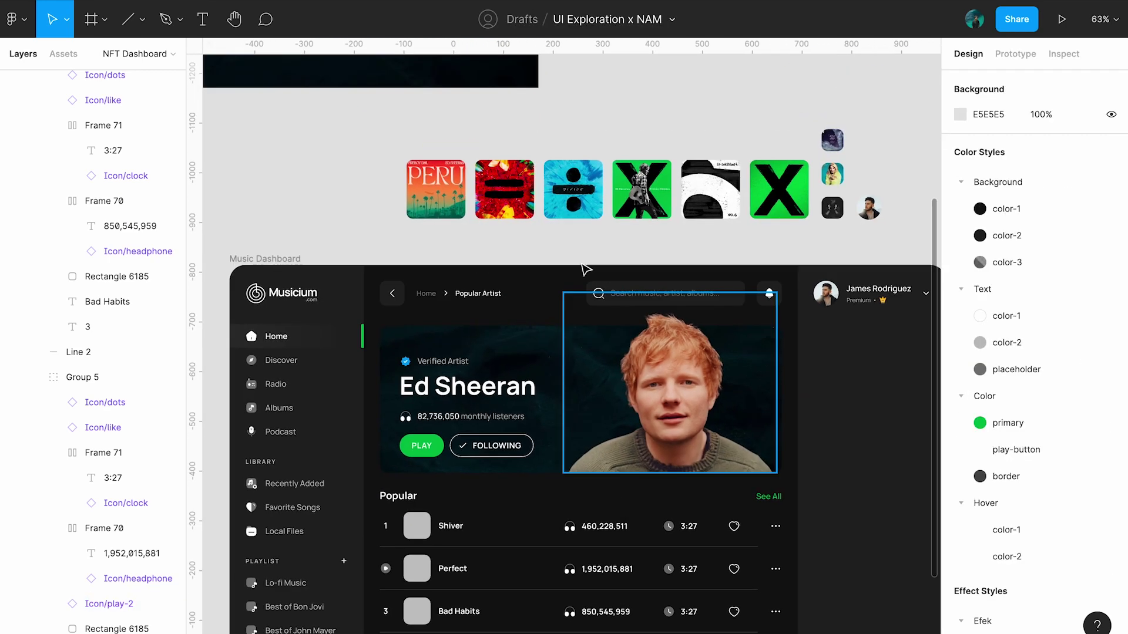
{"action": "left_click", "coordinate": [471, 155]}
{"action": "key", "text": "ctrl+alt+c"}
{"action": "left_click", "coordinate": [383, 492]}
{"action": "key", "text": "ctrl+alt+v"}
Paste the divide album art onto the Perfect and Shape of You thumbnails.
{"action": "left_click", "coordinate": [539, 155]}
{"action": "key", "text": "ctrl+alt+c"}
{"action": "left_click", "coordinate": [384, 535]}
{"action": "left_click", "coordinate": [383, 620], "text": "shift"}
{"action": "key", "text": "ctrl+alt+v"}
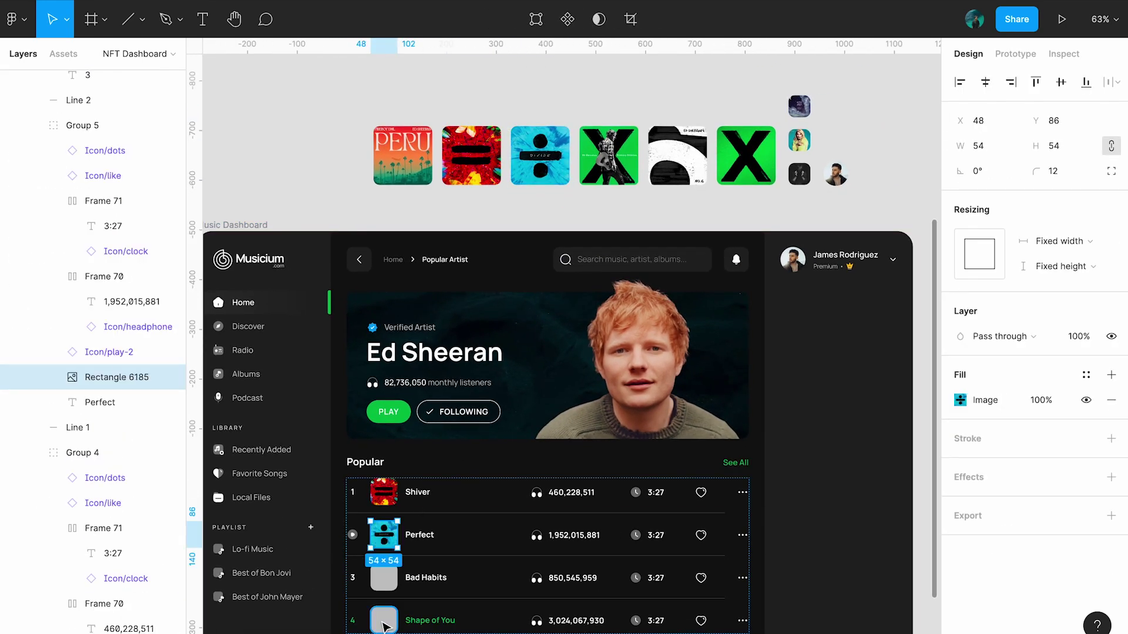
Paste the = album art onto the Bad Habits thumbnail and clear the selection.
{"action": "left_click", "coordinate": [471, 155]}
{"action": "key", "text": "ctrl+alt+c"}
{"action": "left_click", "coordinate": [384, 577]}
{"action": "key", "text": "ctrl+alt+v"}
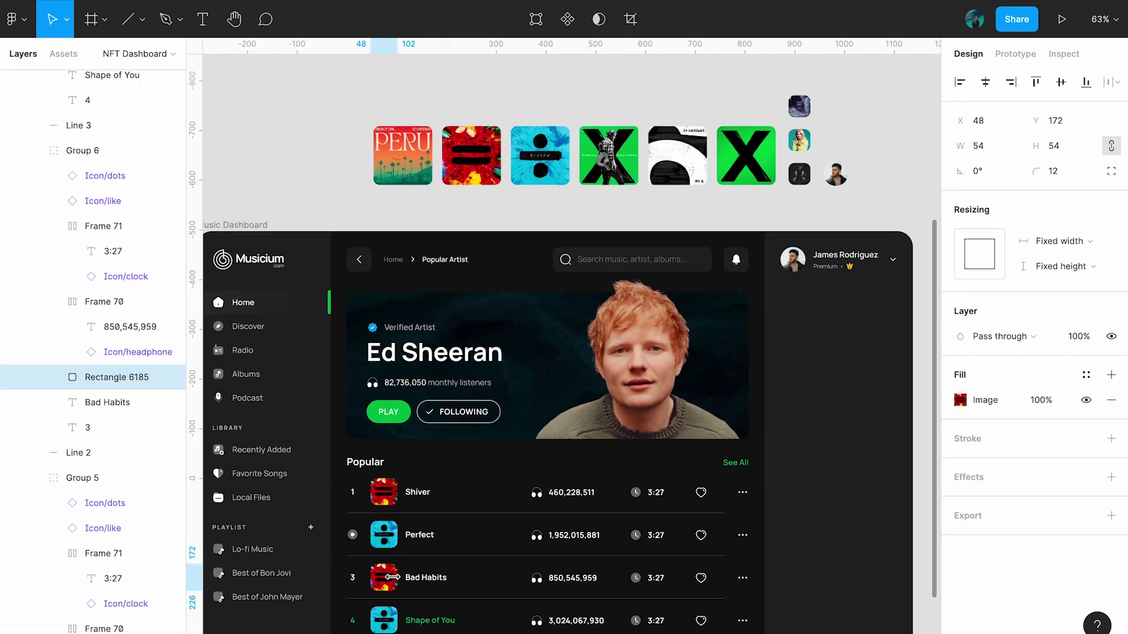
{"action": "key", "text": "Escape"}
{"action": "scroll", "coordinate": [498, 494], "scroll_direction": "up", "scroll_amount": 2}
{"action": "scroll", "coordinate": [498, 493], "scroll_direction": "down", "scroll_amount": 3}
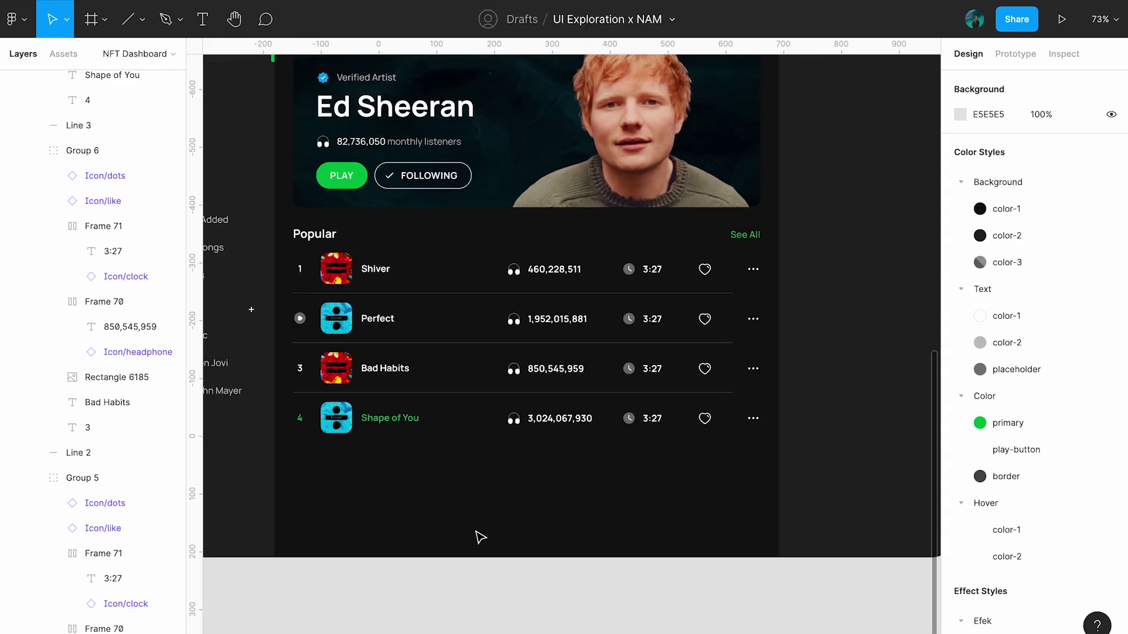
Duplicate the Popular heading below the song list and rename it 'Popular Releases'.
{"action": "left_click", "coordinate": [315, 234]}
{"action": "left_click_drag", "start_coordinate": [314, 234], "coordinate": [346, 462]}
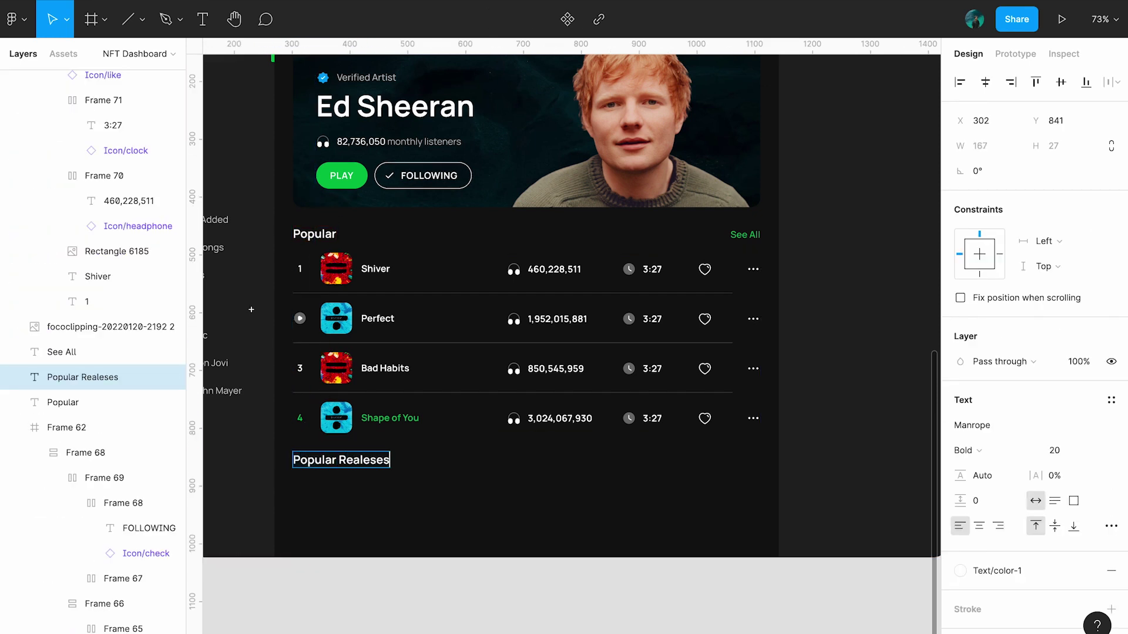
{"action": "left_click", "coordinate": [482, 550]}
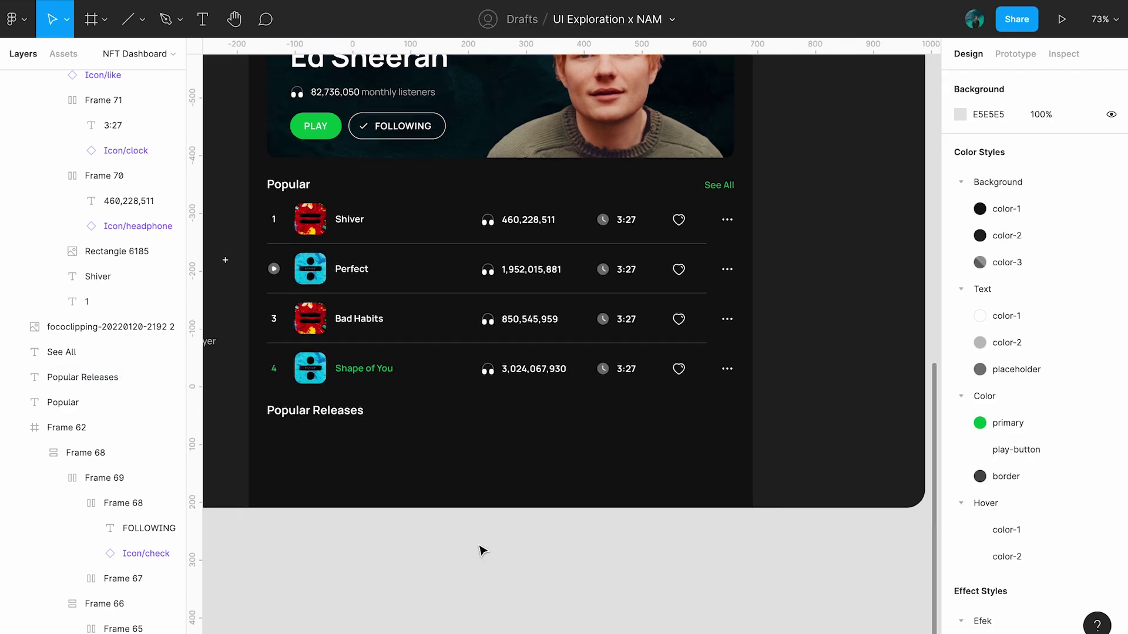
{"action": "scroll", "coordinate": [483, 550], "scroll_direction": "down", "scroll_amount": 3}
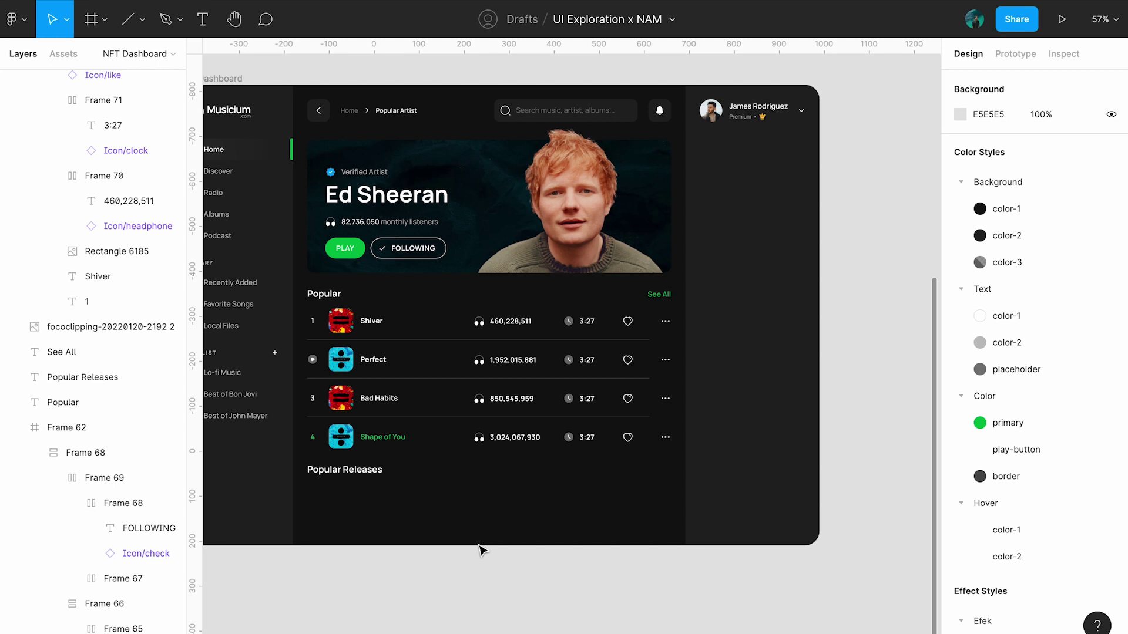
{"action": "scroll", "coordinate": [371, 528], "scroll_direction": "down", "scroll_amount": 2}
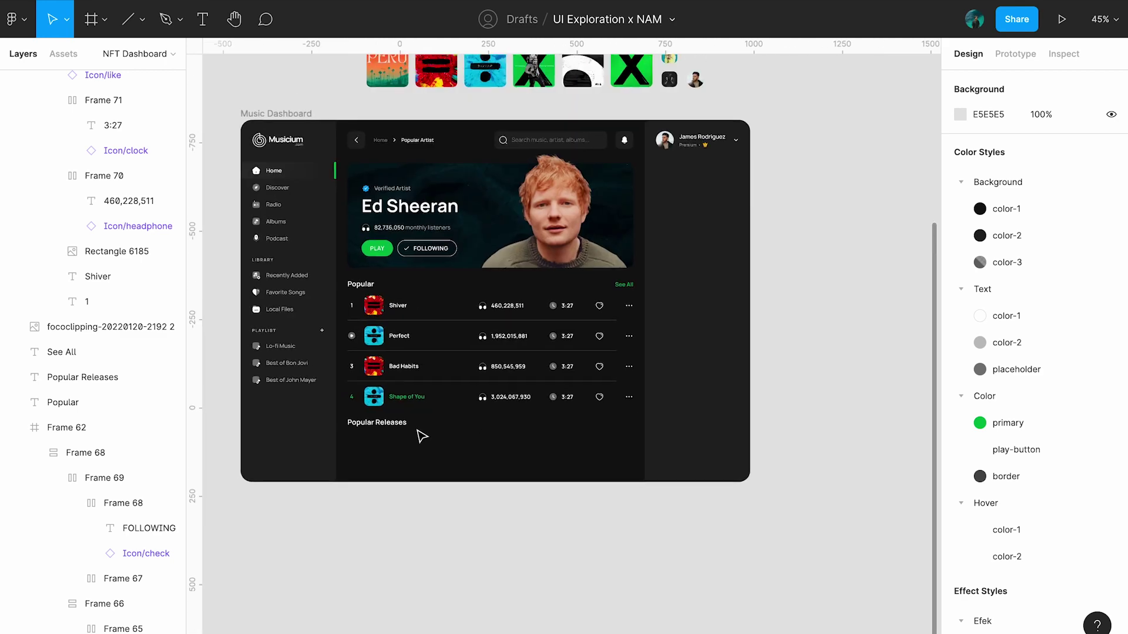
Move the six album covers from above the frame into a row under Popular Releases.
{"action": "left_click_drag", "start_coordinate": [359, 109], "coordinate": [661, 166]}
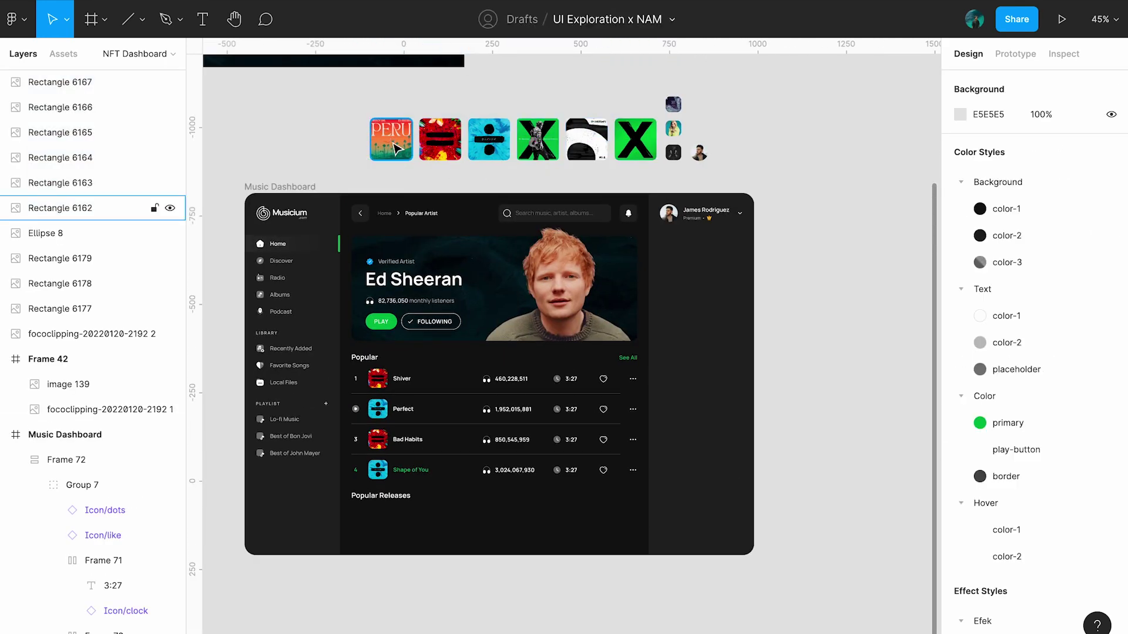
{"action": "left_click_drag", "start_coordinate": [450, 146], "coordinate": [591, 528]}
{"action": "scroll", "coordinate": [541, 392], "scroll_direction": "up", "scroll_amount": 5, "text": "ctrl"}
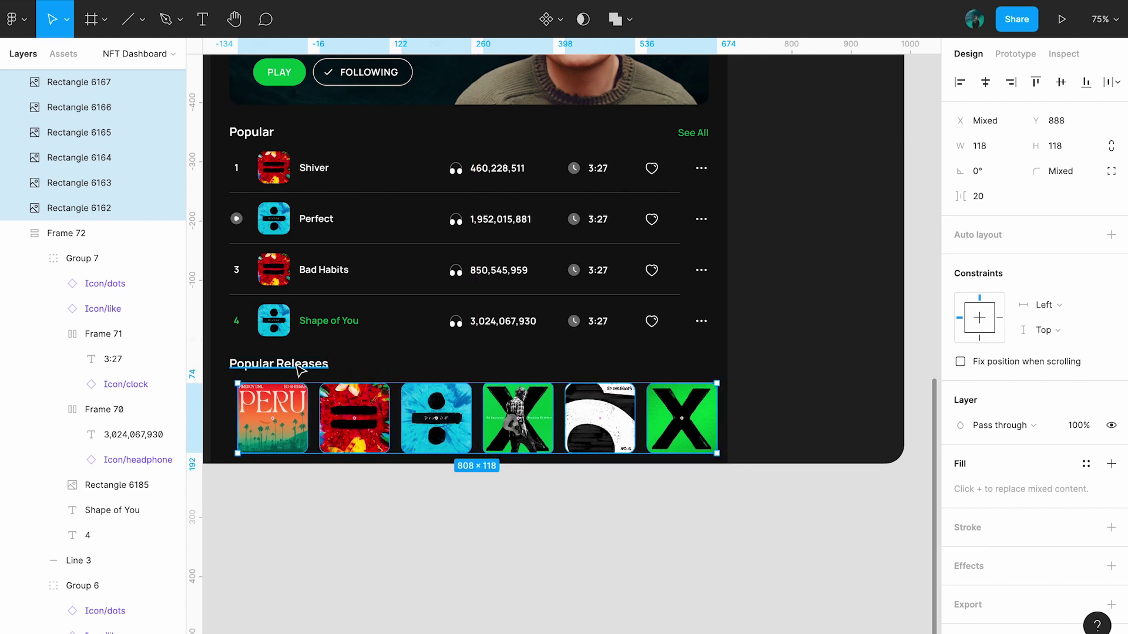
{"action": "left_click", "coordinate": [399, 516]}
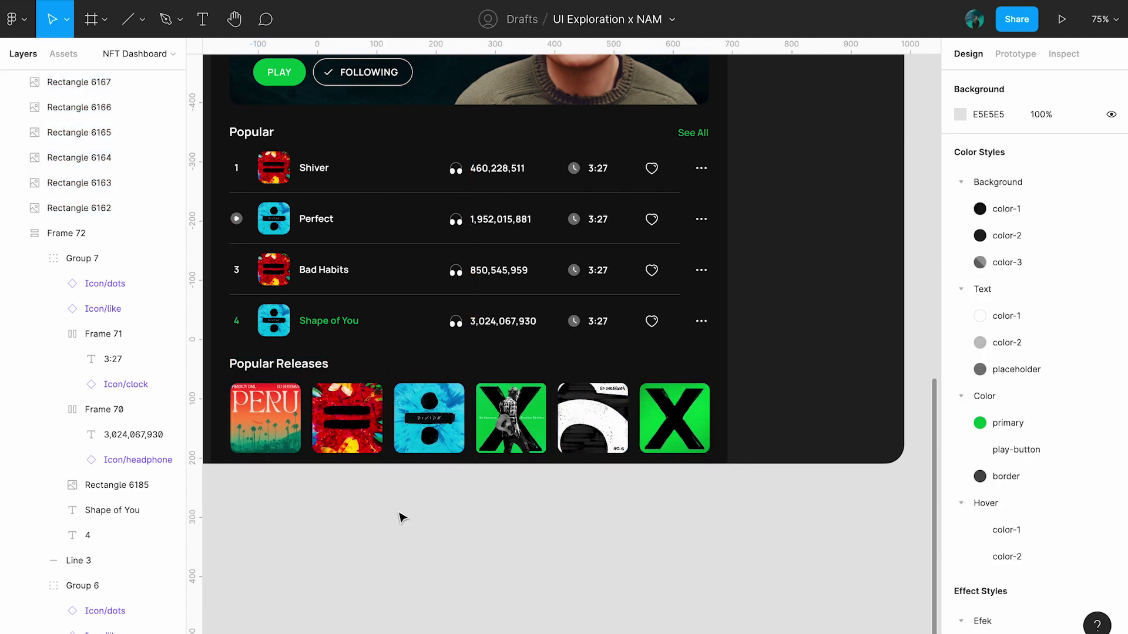
{"action": "scroll", "coordinate": [402, 517], "scroll_direction": "down", "scroll_amount": 5, "text": "ctrl"}
{"action": "left_click", "coordinate": [140, 31]}
{"action": "left_click", "coordinate": [159, 50]}
{"action": "scroll", "coordinate": [405, 453], "scroll_direction": "up", "scroll_amount": 3, "text": "ctrl"}
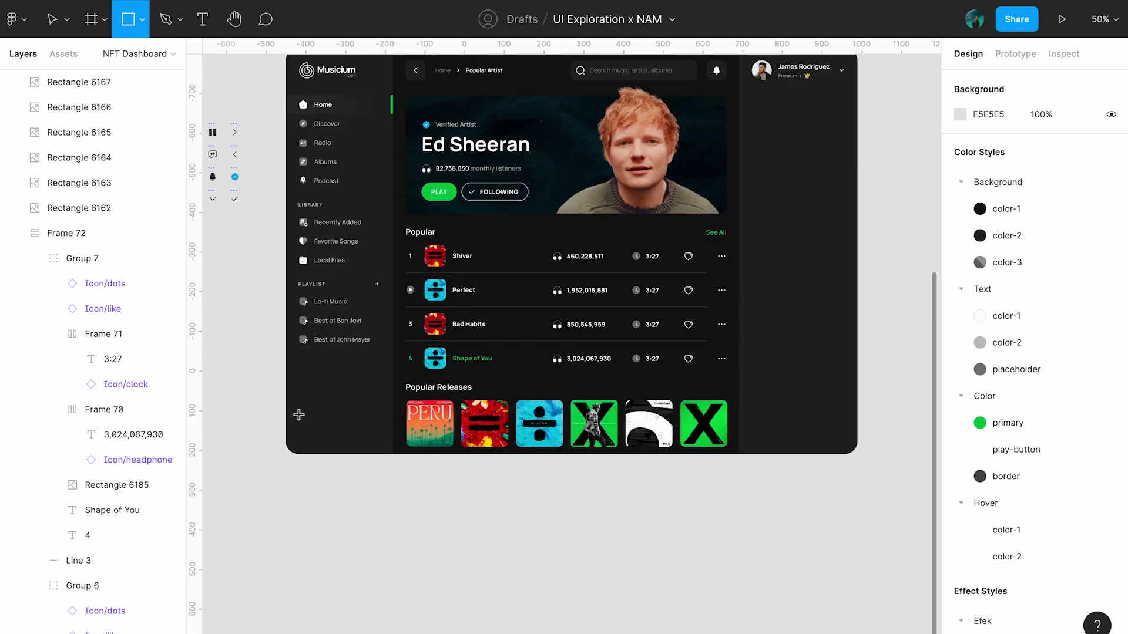
Draw a 1440-wide bottom bar with Background/color-3 fill and the Efek/blur effect.
{"action": "left_click_drag", "start_coordinate": [286, 414], "coordinate": [857, 454]}
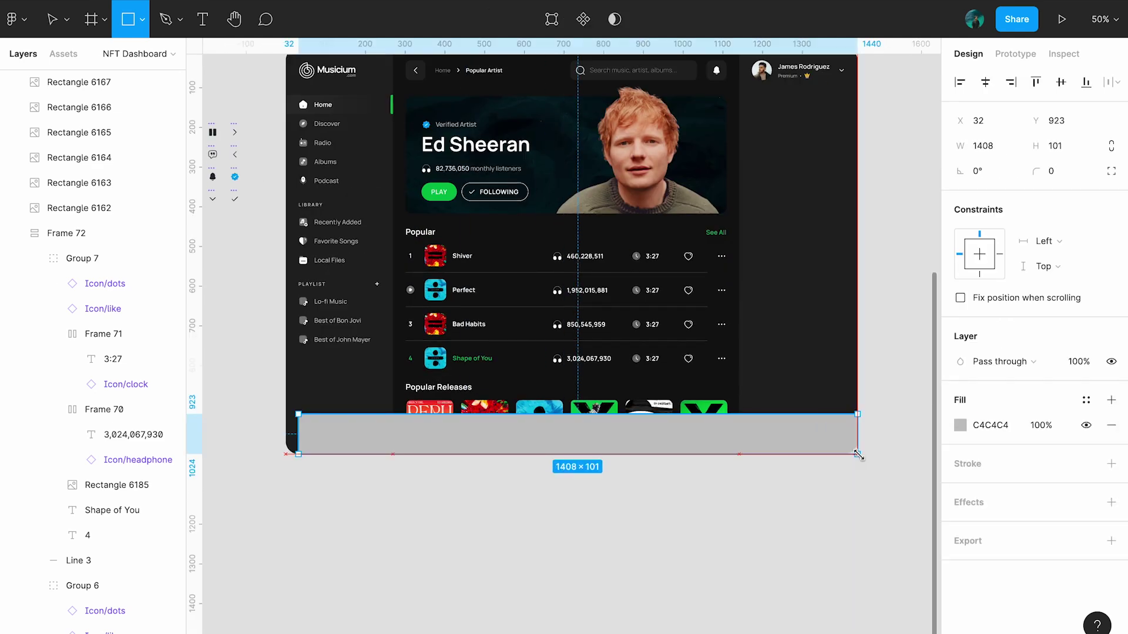
{"action": "left_click", "coordinate": [1085, 400]}
{"action": "left_click", "coordinate": [1052, 433]}
{"action": "left_click", "coordinate": [1085, 474]}
{"action": "left_click", "coordinate": [999, 601]}
{"action": "left_click", "coordinate": [655, 538]}
{"action": "scroll", "coordinate": [570, 445], "scroll_direction": "up", "scroll_amount": 3, "text": "ctrl"}
{"action": "left_click", "coordinate": [556, 396]}
{"action": "scroll", "coordinate": [565, 448], "scroll_direction": "down", "scroll_amount": 5, "text": "ctrl"}
{"action": "left_click", "coordinate": [567, 450]}
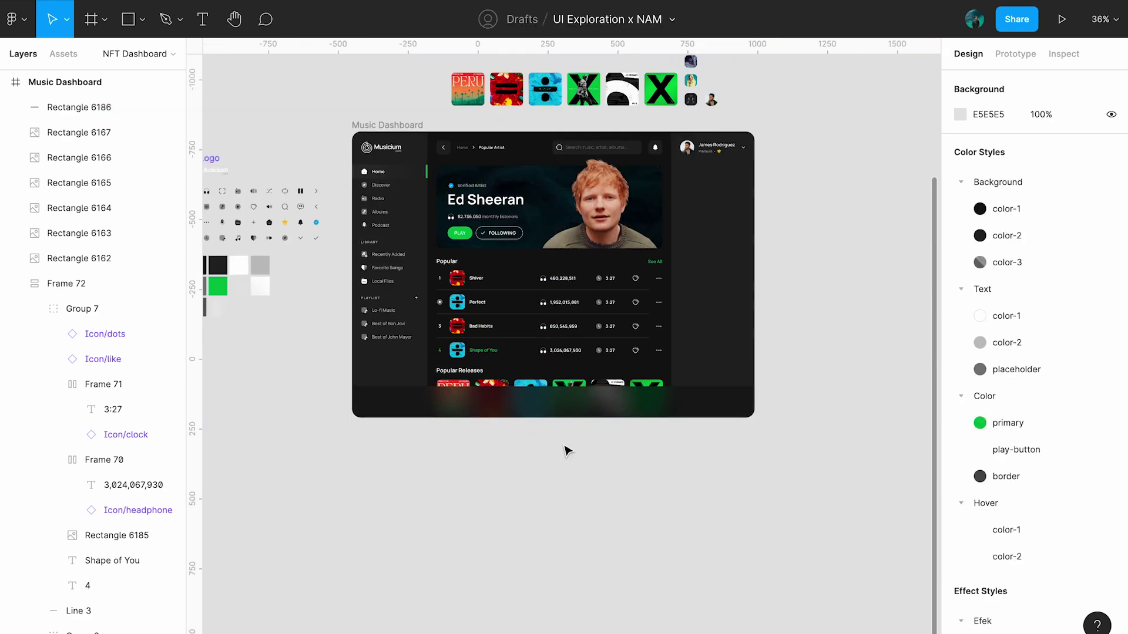
Duplicate the bar into a 4-high top-edge line filled with Color/border.
{"action": "scroll", "coordinate": [565, 450], "scroll_direction": "up", "scroll_amount": 4, "text": "ctrl"}
{"action": "left_click", "coordinate": [527, 397]}
{"action": "scroll", "coordinate": [482, 404], "scroll_direction": "up", "scroll_amount": 2, "text": "ctrl"}
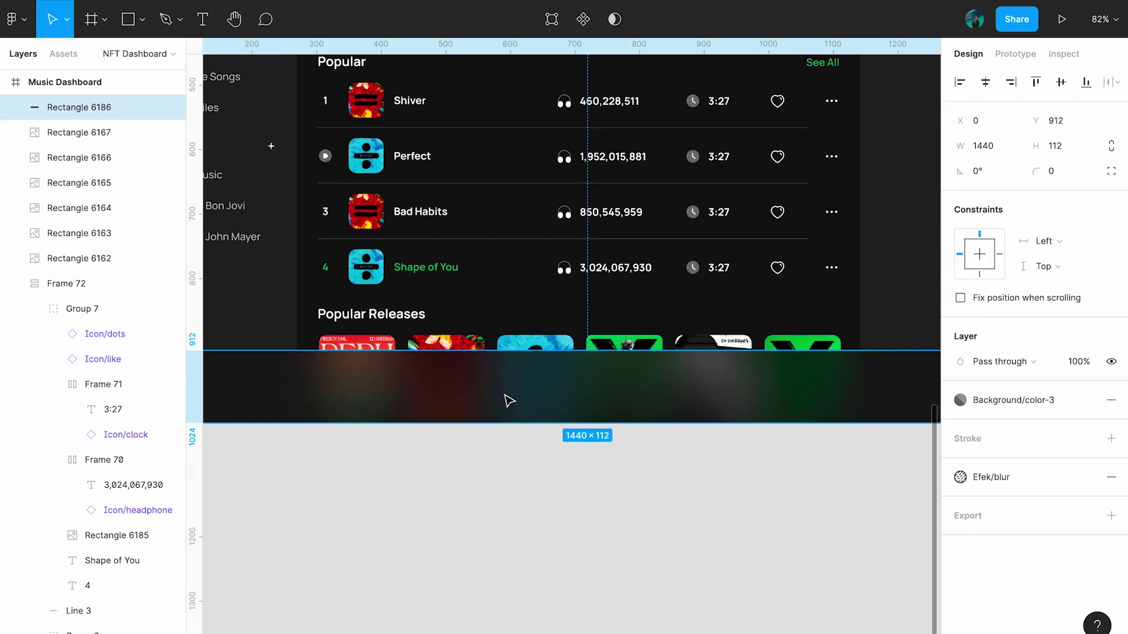
{"action": "key", "text": "ctrl+d"}
{"action": "left_click_drag", "start_coordinate": [507, 422], "coordinate": [506, 367]}
{"action": "left_click", "coordinate": [1057, 145]}
{"action": "type", "text": "4"}
{"action": "left_click", "coordinate": [1014, 400]}
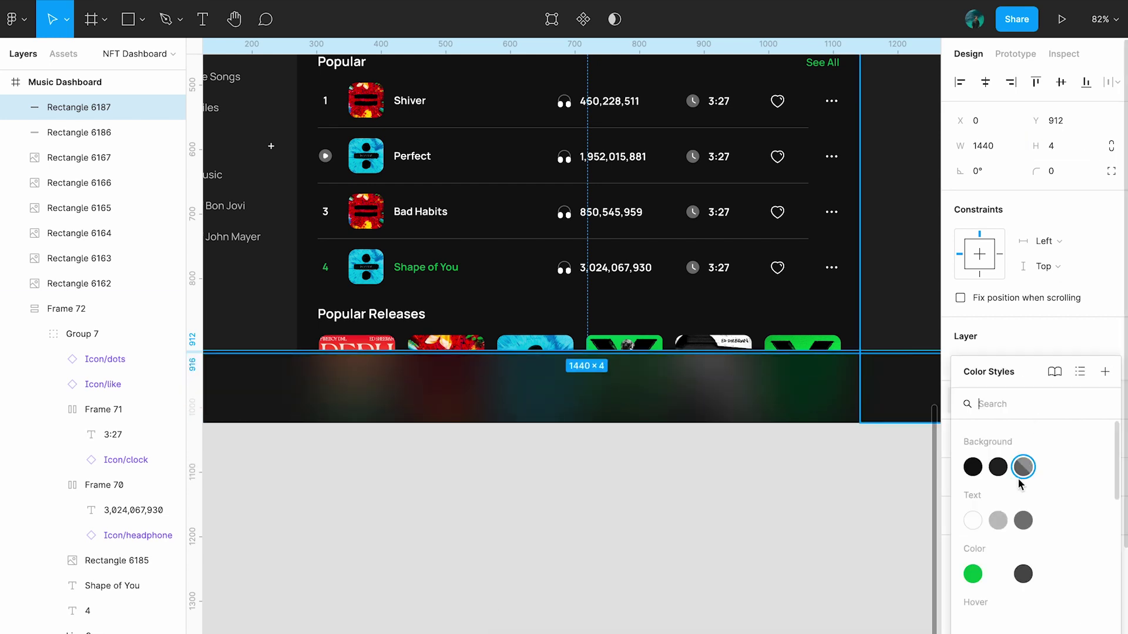
{"action": "left_click", "coordinate": [1020, 572]}
{"action": "scroll", "coordinate": [498, 428], "scroll_direction": "left", "scroll_amount": 3}
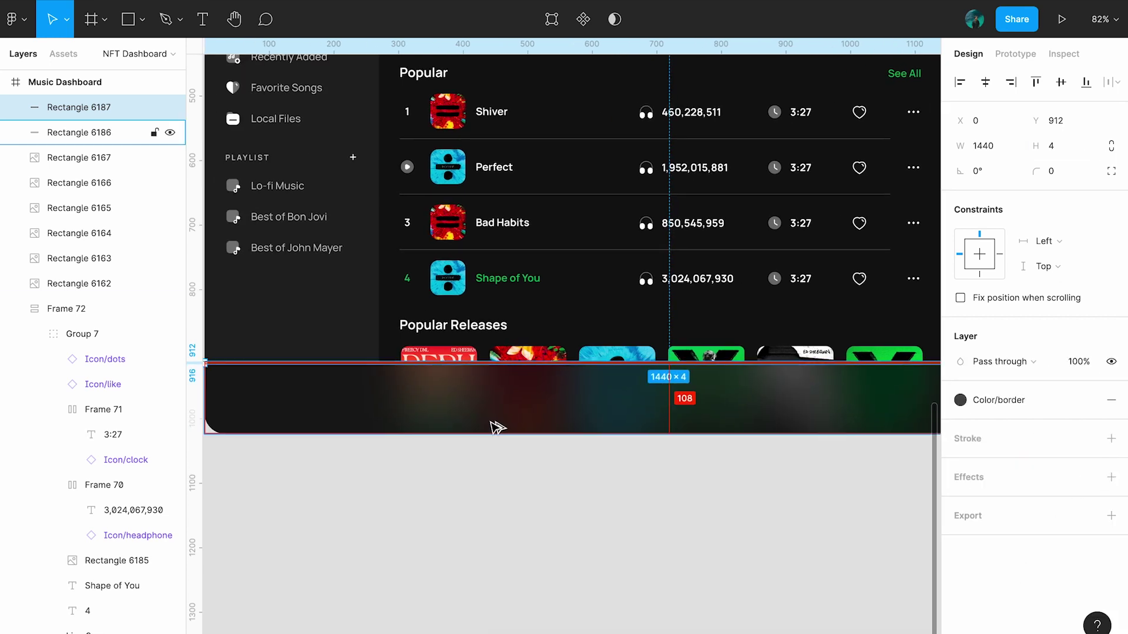
{"action": "left_click", "coordinate": [413, 480]}
{"action": "scroll", "coordinate": [413, 480], "scroll_direction": "left", "scroll_amount": 3}
{"action": "scroll", "coordinate": [414, 482], "scroll_direction": "up", "scroll_amount": 1}
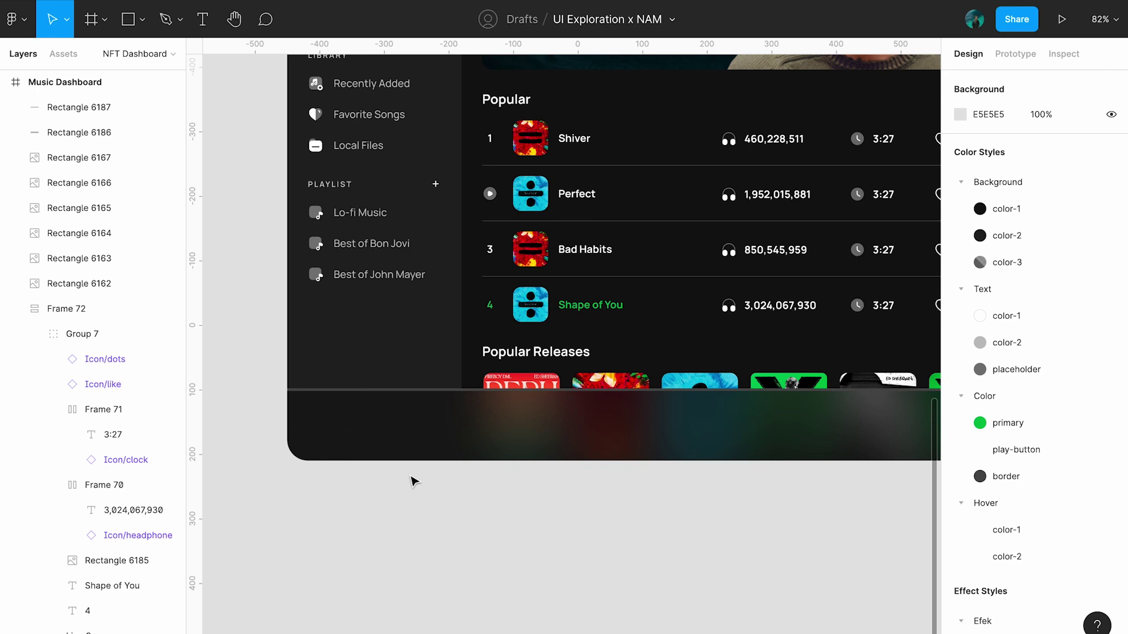
{"action": "double_click", "coordinate": [528, 312]}
Paste a 64×64 copy of the Shape of You cover at the bar's left end.
{"action": "key", "text": "ctrl+super+space"}
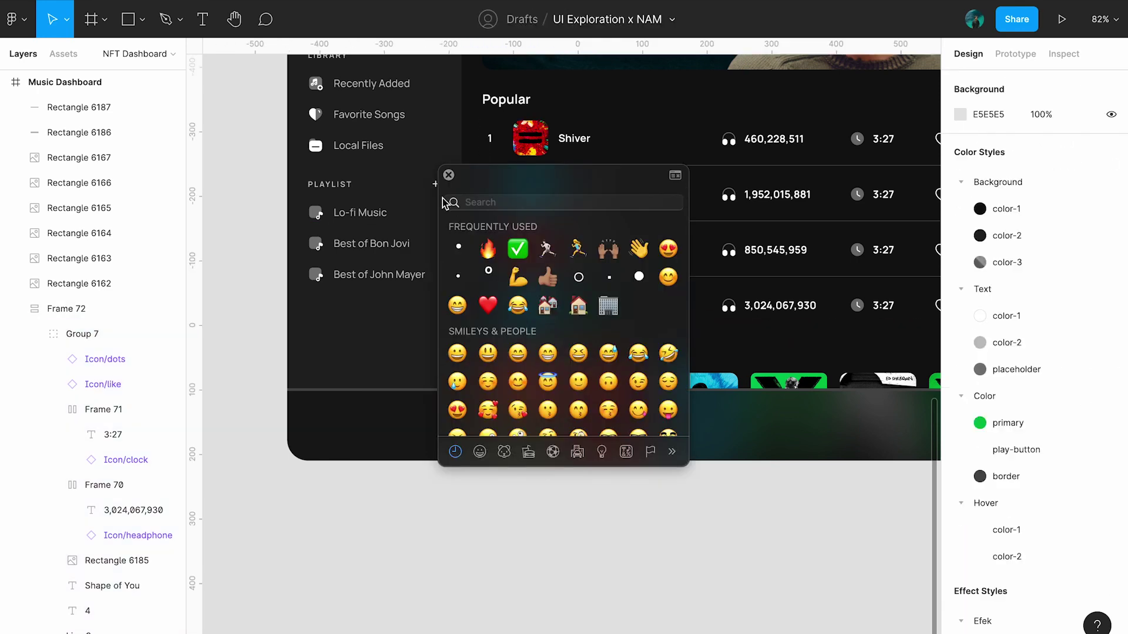
{"action": "key", "text": "Escape"}
{"action": "left_click", "coordinate": [531, 305]}
{"action": "scroll", "coordinate": [521, 315], "scroll_direction": "up", "scroll_amount": 3}
{"action": "key", "text": "ctrl+c"}
{"action": "key", "text": "ctrl+v"}
{"action": "left_click_drag", "start_coordinate": [566, 353], "coordinate": [330, 451]}
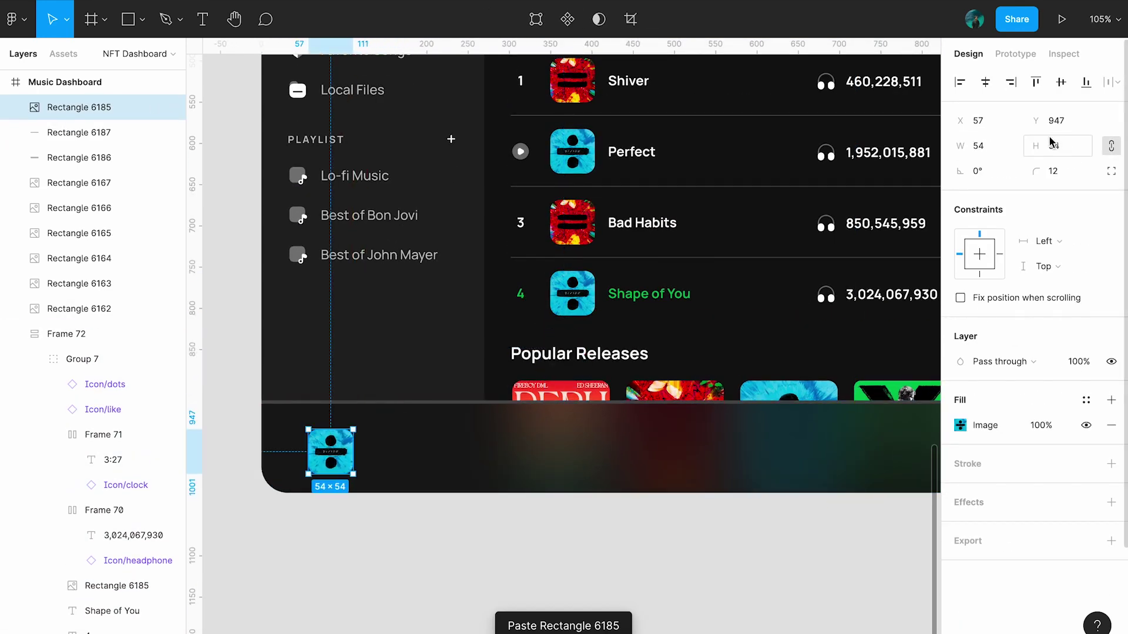
{"action": "type", "text": "64"}
{"action": "key", "text": "Return"}
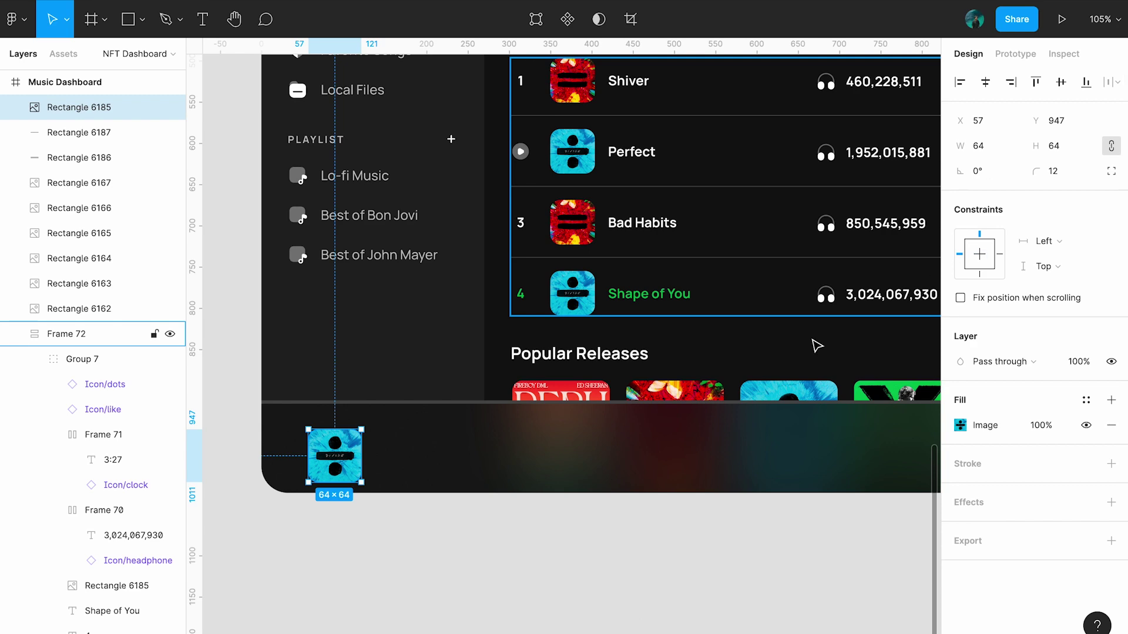
{"action": "key", "text": "shift+Left"}
{"action": "key", "text": "shift+Left"}
{"action": "key", "text": "Left"}
{"action": "key", "text": "Left"}
{"action": "key", "text": "Left"}
{"action": "key", "text": "shift+Up"}
{"action": "key", "text": "Up"}
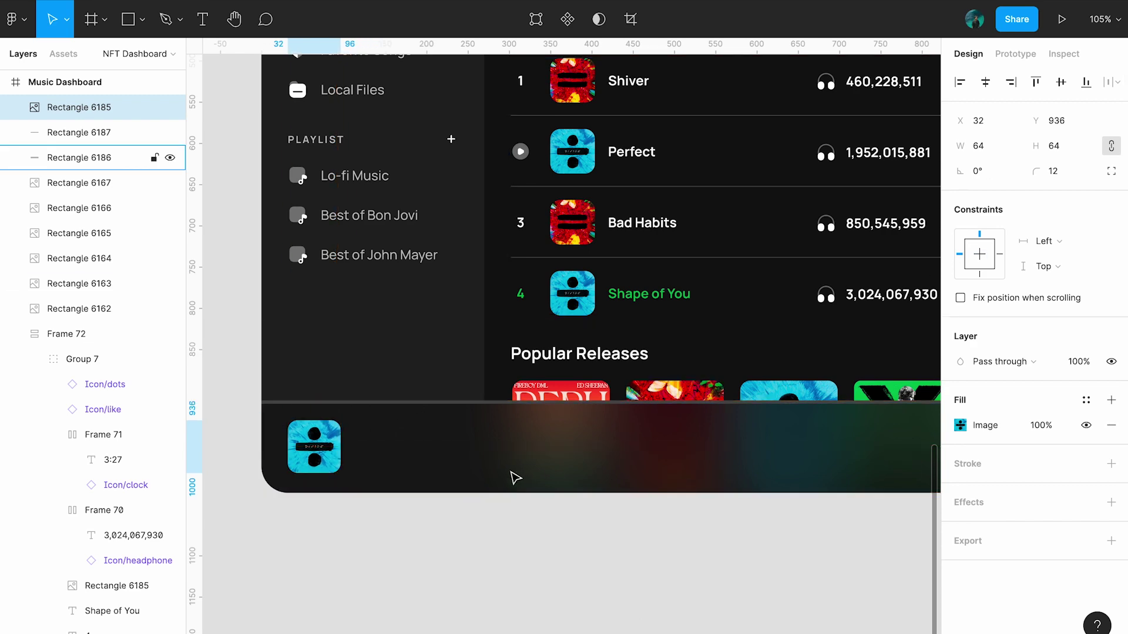
Copy a song title beside the bar's cover, fit its width and retype its text.
{"action": "left_click", "coordinate": [670, 296]}
{"action": "left_click", "coordinate": [642, 223]}
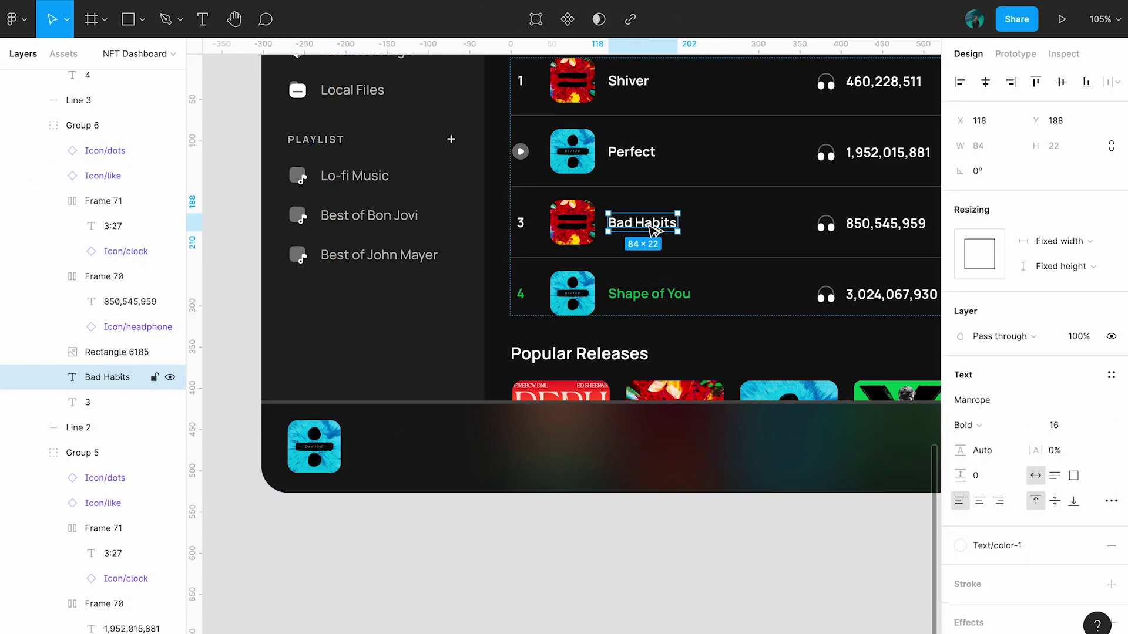
{"action": "left_click_drag", "start_coordinate": [641, 223], "coordinate": [403, 447]}
{"action": "scroll", "coordinate": [448, 421], "scroll_direction": "up", "scroll_amount": 3}
{"action": "double_click", "coordinate": [448, 421]}
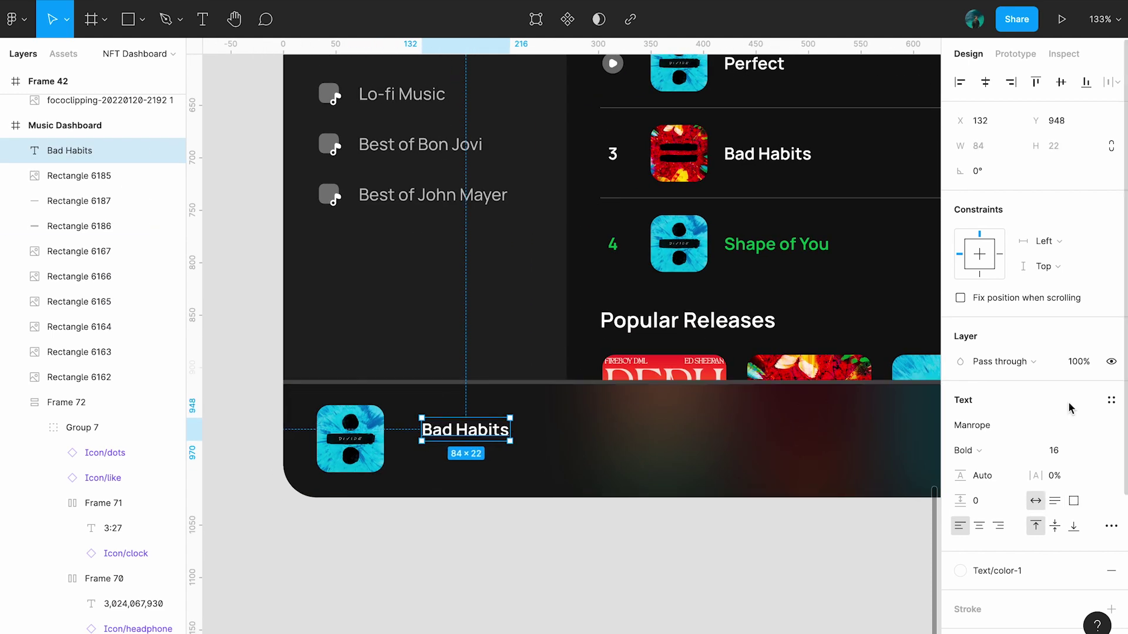
{"action": "double_click", "coordinate": [486, 432]}
{"action": "key", "text": "ctrl+a"}
{"action": "type", "text": "Dha"}
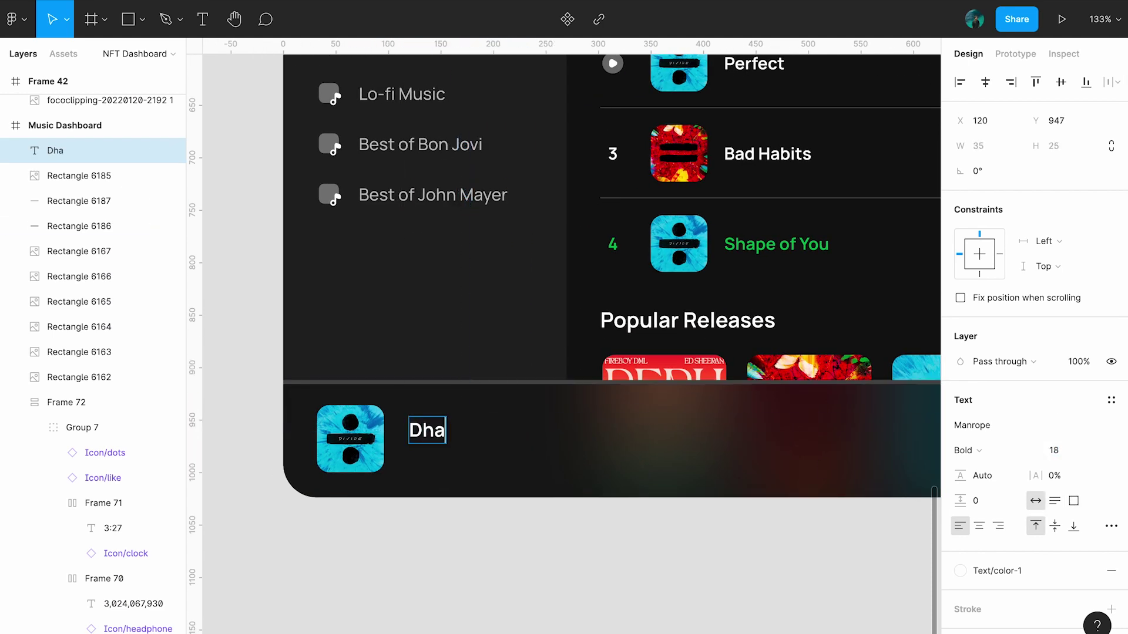
{"action": "type", "text": "ou"}
{"action": "key", "text": "Escape"}
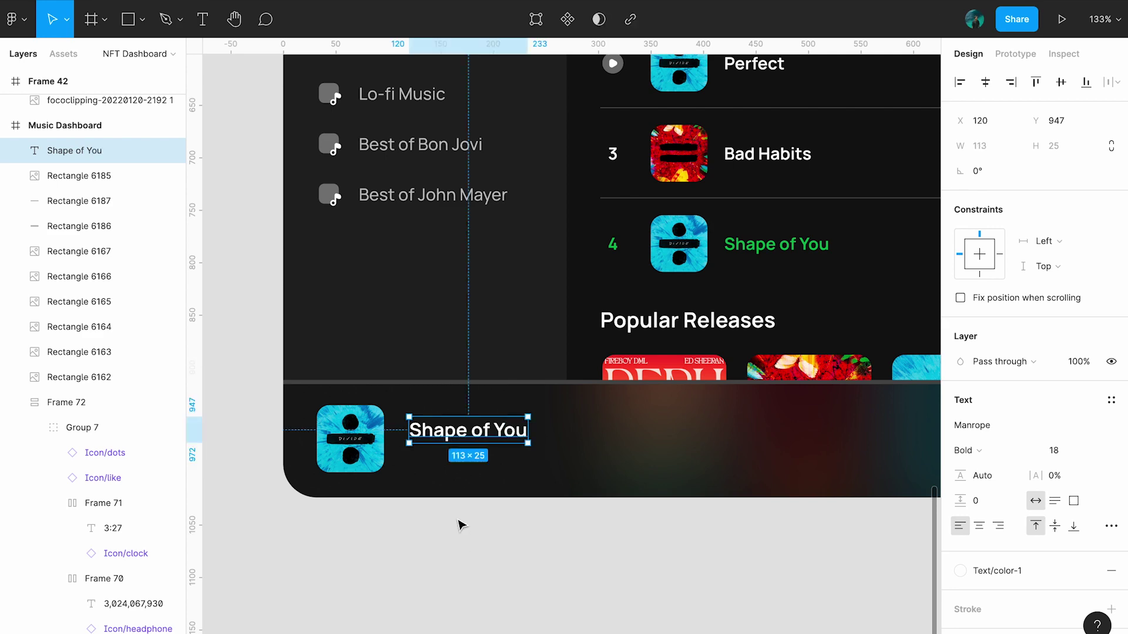
Duplicate the title beneath itself and stack both lines in auto layout.
{"action": "scroll", "coordinate": [458, 523], "scroll_direction": "up", "scroll_amount": 3}
{"action": "left_click_drag", "start_coordinate": [470, 400], "coordinate": [470, 441]}
{"action": "key", "text": "shift+a"}
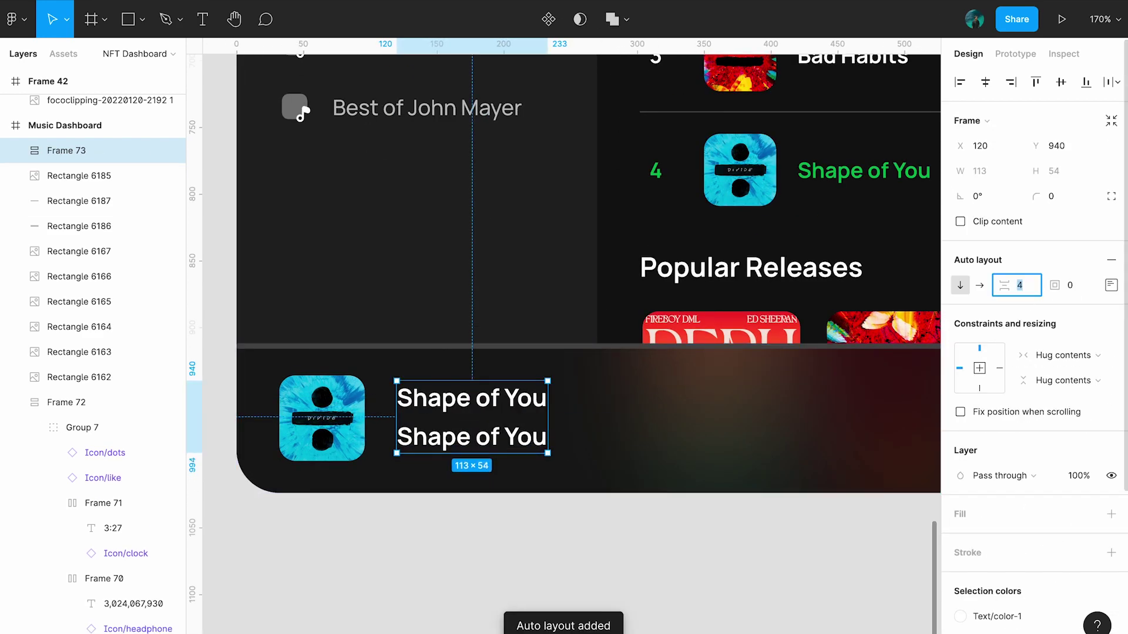
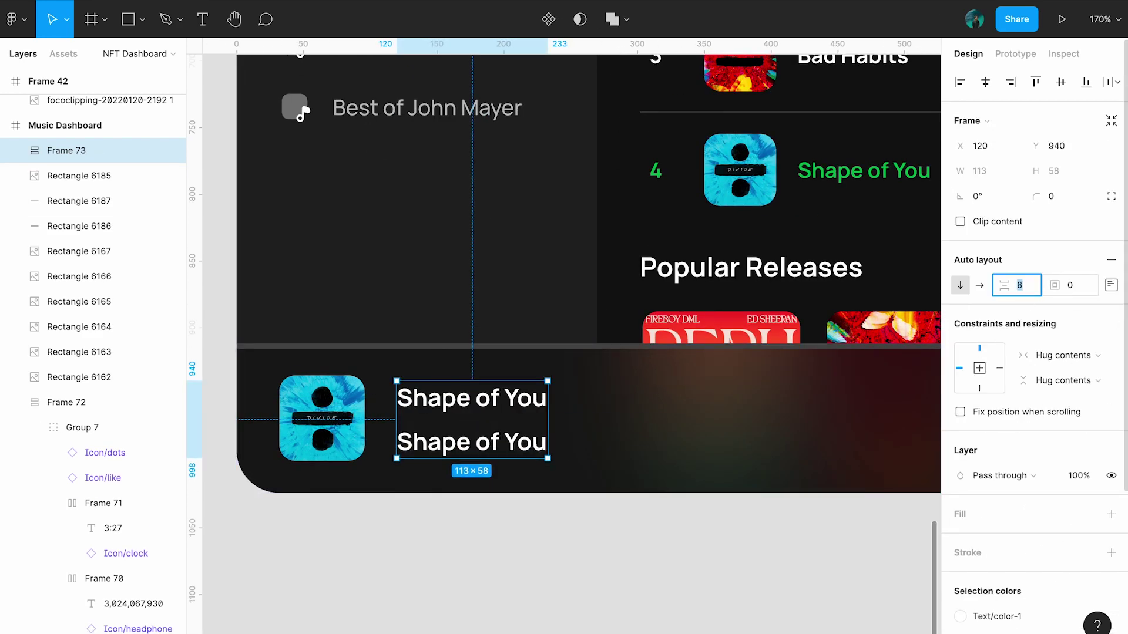
Set the lower Shape of You subtitle text to font size 14.
{"action": "double_click", "coordinate": [470, 442]}
{"action": "triple_click", "coordinate": [1057, 393]}
{"action": "type", "text": "12"}
{"action": "left_click", "coordinate": [969, 394]}
{"action": "left_click", "coordinate": [995, 345]}
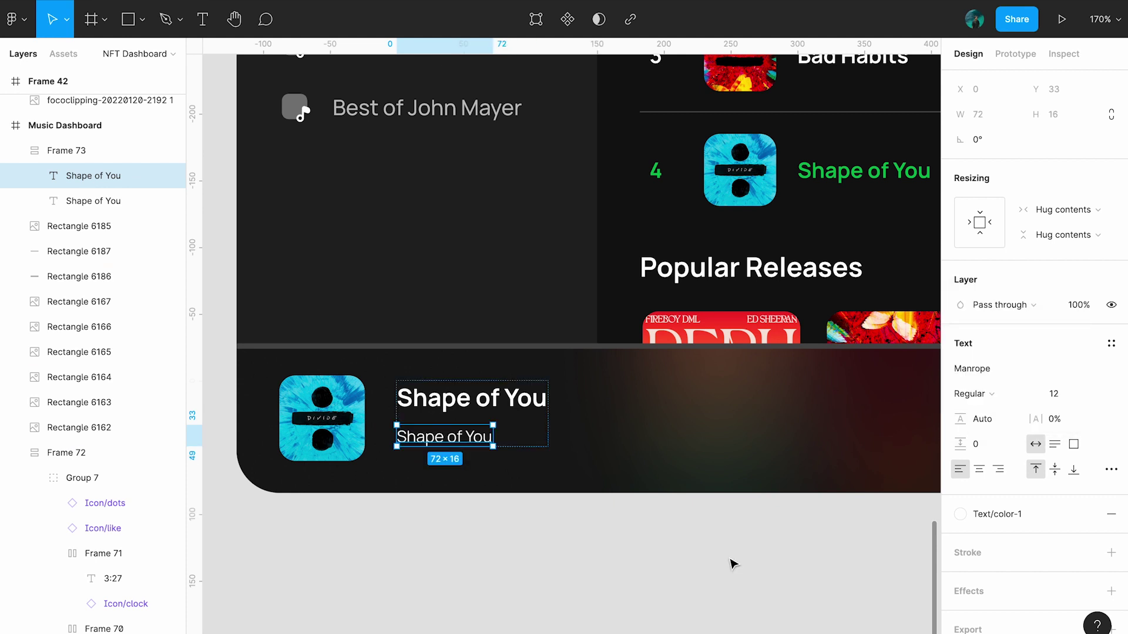
{"action": "triple_click", "coordinate": [1055, 394]}
{"action": "type", "text": "14"}
{"action": "key", "text": "Return"}
Wrap the cover art and both titles in a vertically centred auto layout row.
{"action": "left_click_drag", "start_coordinate": [393, 514], "coordinate": [270, 411]}
{"action": "key", "text": "shift+a"}
{"action": "left_click", "coordinate": [1110, 285]}
{"action": "left_click", "coordinate": [1044, 352]}
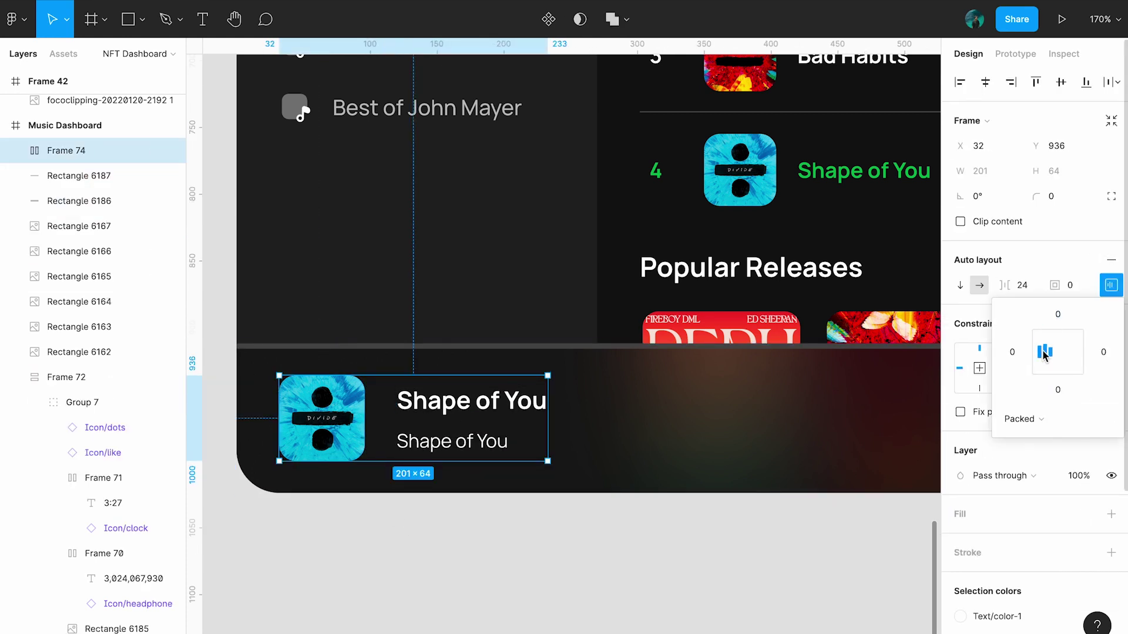
{"action": "key", "text": "Escape"}
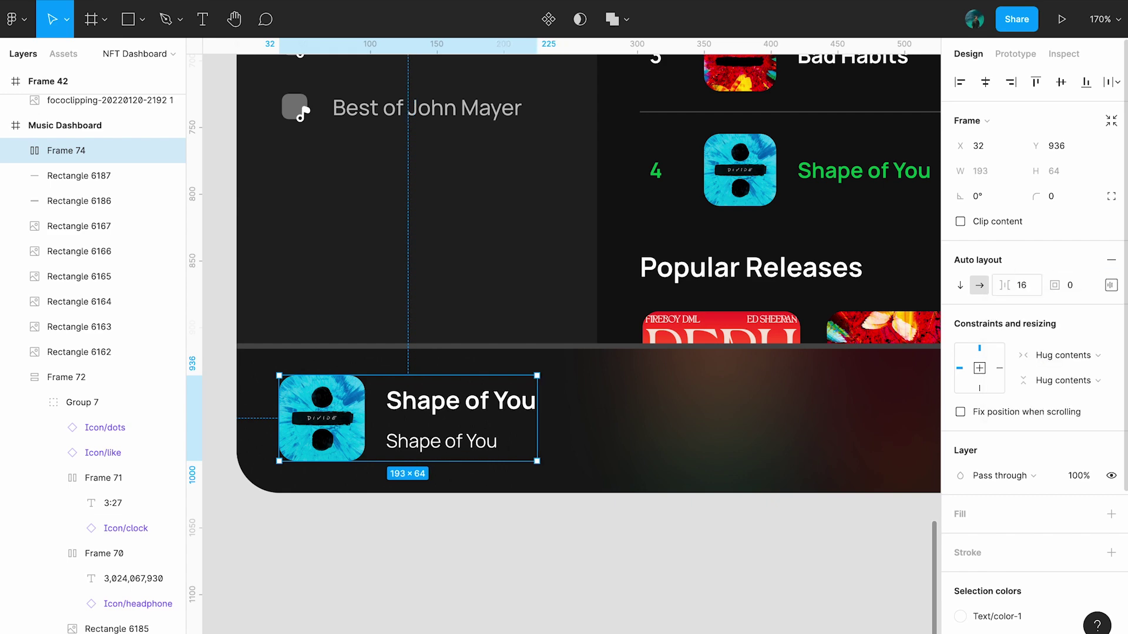
Give the subtitle the darker grey Text/color-2 colour.
{"action": "scroll", "coordinate": [493, 411], "scroll_direction": "down", "scroll_amount": 3}
{"action": "double_click", "coordinate": [475, 473]}
{"action": "left_click", "coordinate": [1023, 520]}
{"action": "scroll", "coordinate": [574, 573], "scroll_direction": "up", "scroll_amount": 1}
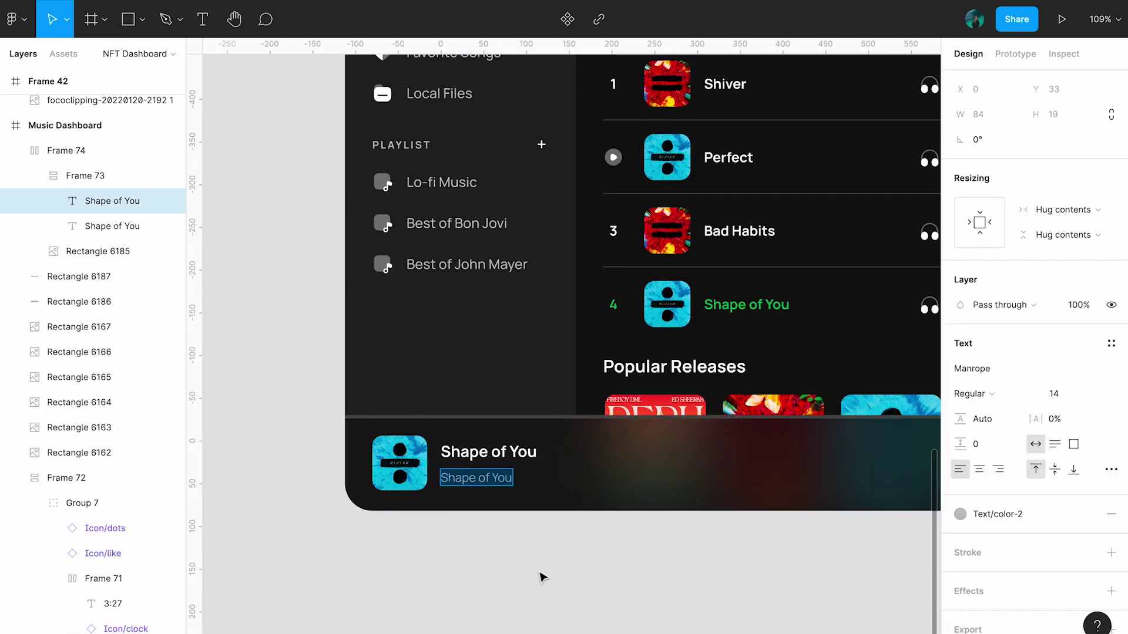
{"action": "scroll", "coordinate": [513, 596], "scroll_direction": "down", "scroll_amount": 5}
{"action": "scroll", "coordinate": [435, 382], "scroll_direction": "up", "scroll_amount": 5}
Paste the Icon/like heart and wrap it with the song info in one auto layout row.
{"action": "key", "text": "ctrl+v"}
{"action": "left_click", "coordinate": [488, 385], "text": "shift"}
{"action": "key", "text": "shift+a"}
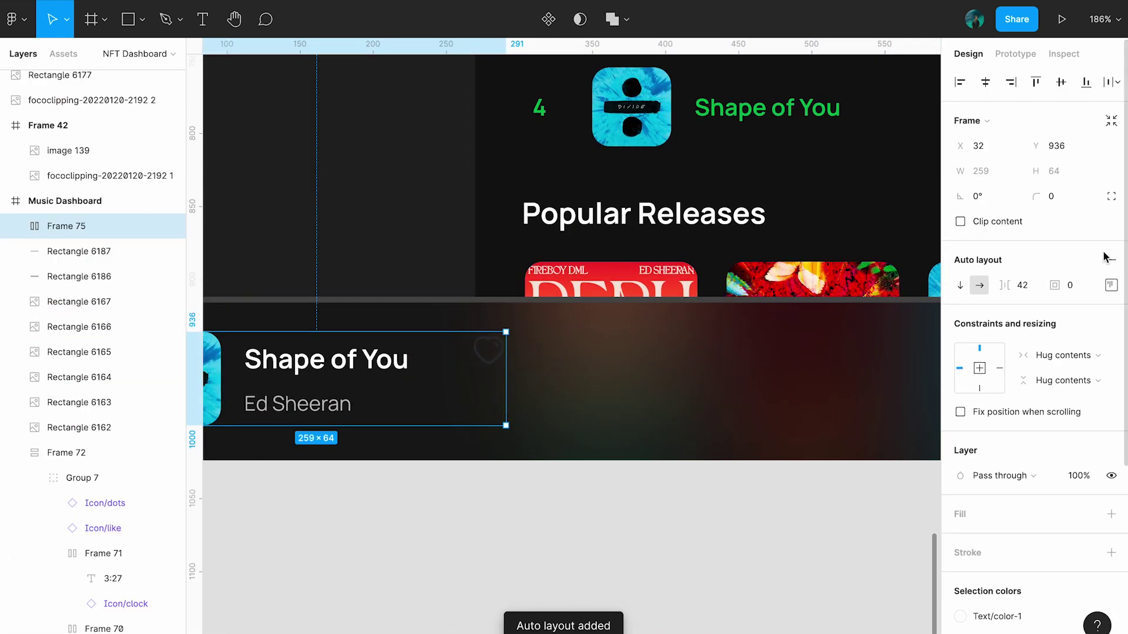
{"action": "left_click", "coordinate": [1110, 285]}
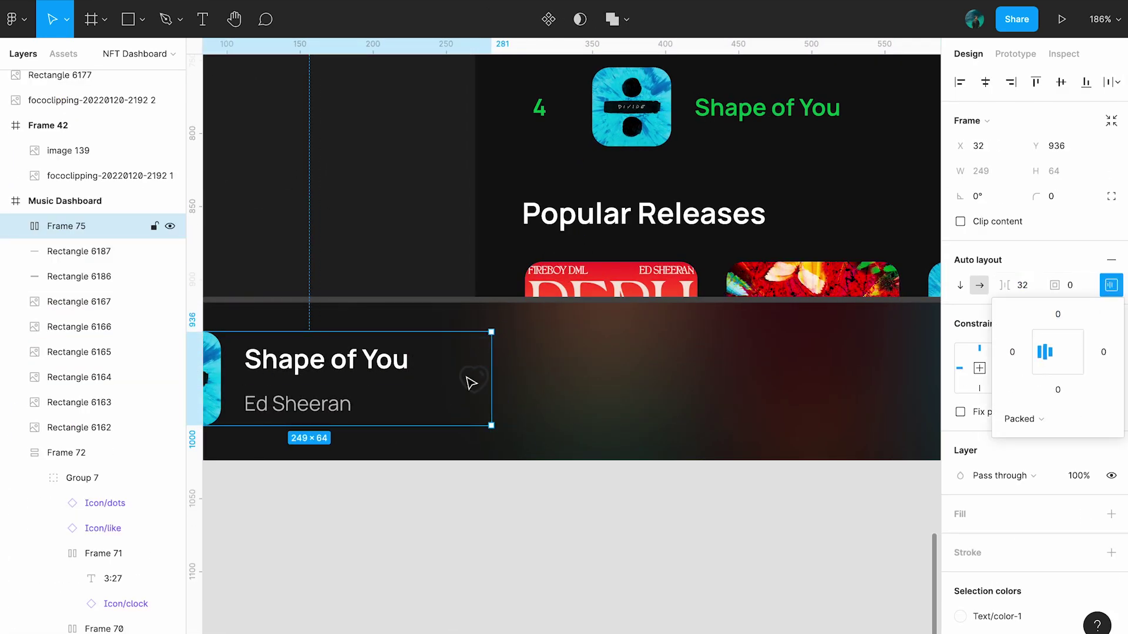
Recolour the heart icon with a light text colour style.
{"action": "left_click", "coordinate": [470, 382]}
{"action": "left_click", "coordinate": [1085, 503]}
{"action": "left_click", "coordinate": [612, 541]}
{"action": "scroll", "coordinate": [611, 540], "scroll_direction": "down", "scroll_amount": 5}
{"action": "scroll", "coordinate": [557, 546], "scroll_direction": "up", "scroll_amount": 3}
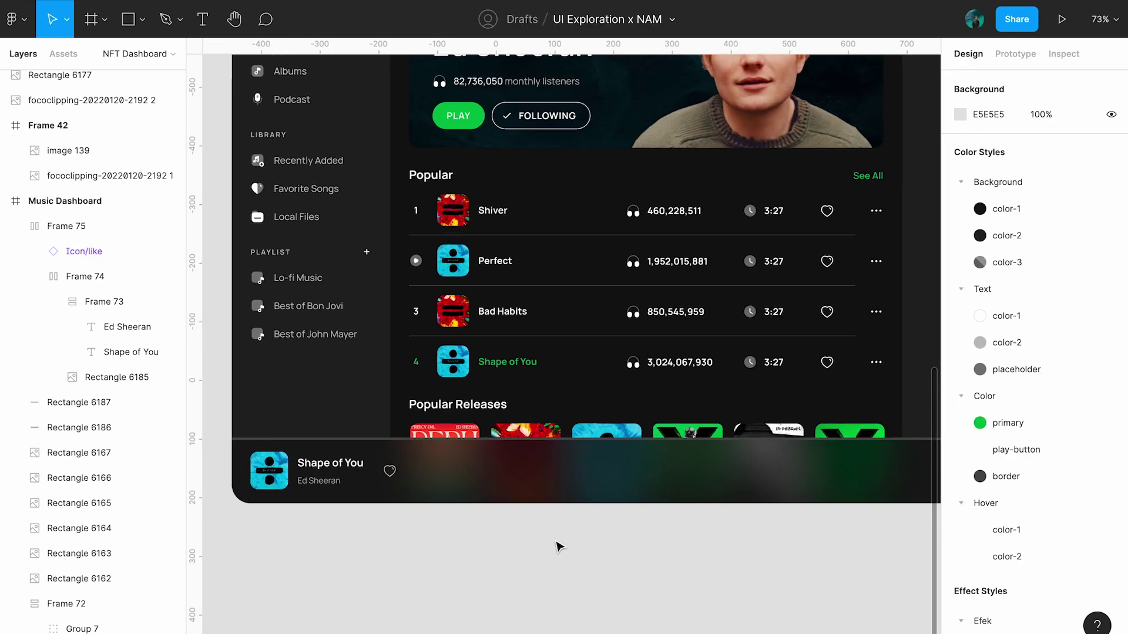
{"action": "scroll", "coordinate": [558, 547], "scroll_direction": "up", "scroll_amount": 1}
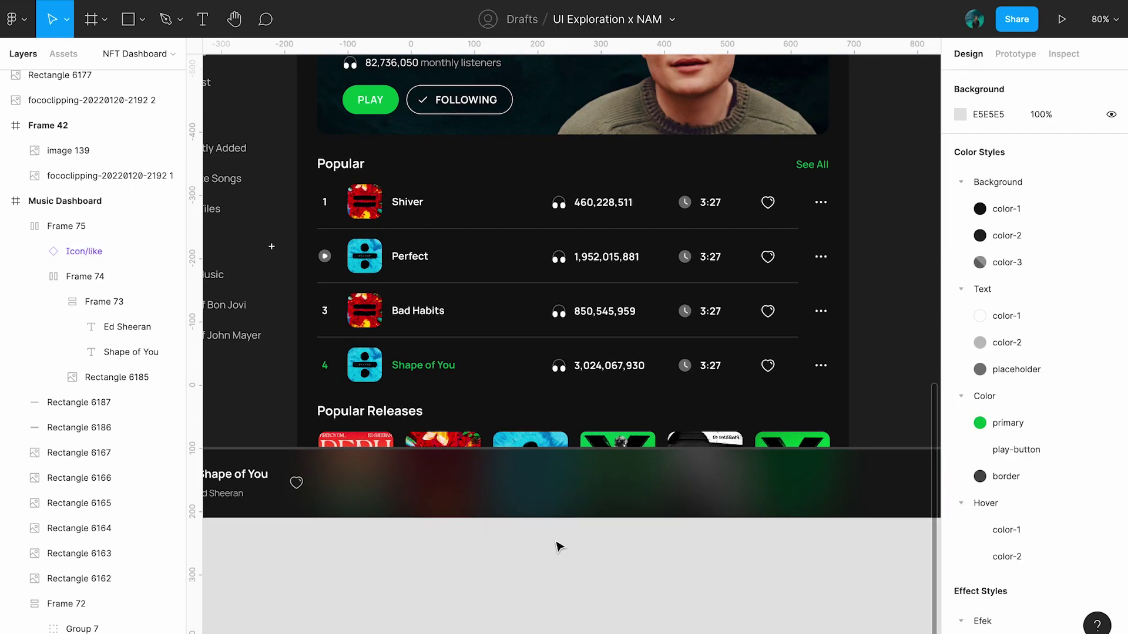
{"action": "scroll", "coordinate": [558, 547], "scroll_direction": "up", "scroll_amount": 1}
Draw a circle in the player bar and wrap it in a 48×48 frame.
{"action": "key", "text": "o"}
{"action": "scroll", "coordinate": [582, 465], "scroll_direction": "up", "scroll_amount": 5}
{"action": "mouse_move", "coordinate": [512, 488]}
{"action": "left_mouse_down"}
{"action": "mouse_move", "coordinate": [548, 491]}
{"action": "mouse_move", "coordinate": [532, 491]}
{"action": "left_mouse_up"}
{"action": "key", "text": "ctrl+alt+g"}
{"action": "key", "text": "Return"}
{"action": "key", "text": "Delete"}
{"action": "left_click", "coordinate": [1060, 203]}
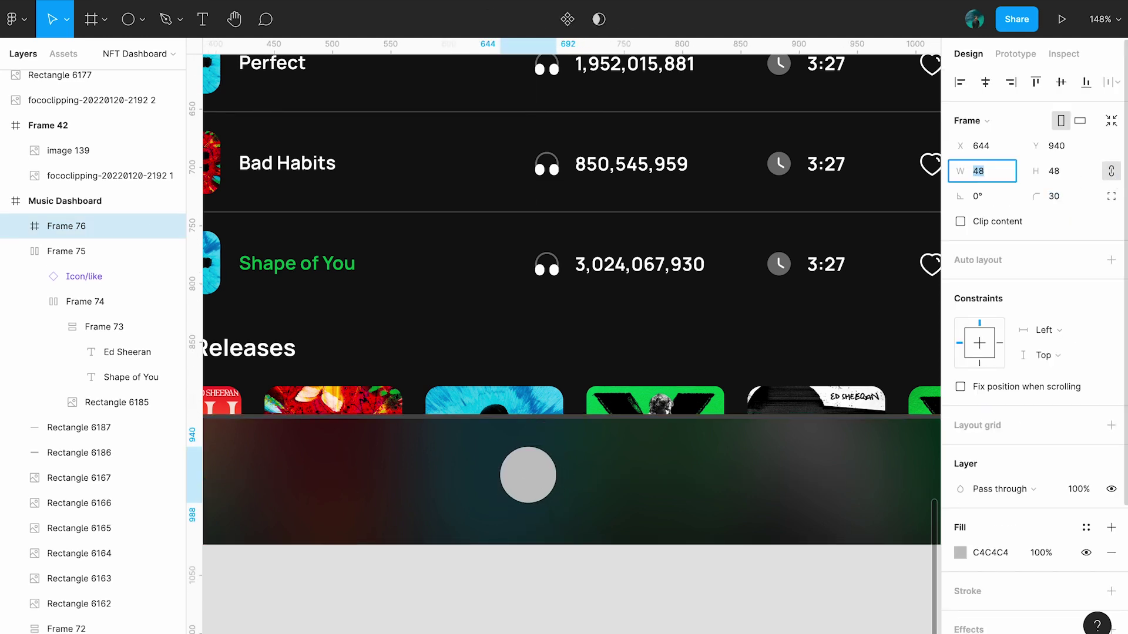
Fill the circle with the play-button colour and give its frame auto layout.
{"action": "left_click", "coordinate": [1085, 526]}
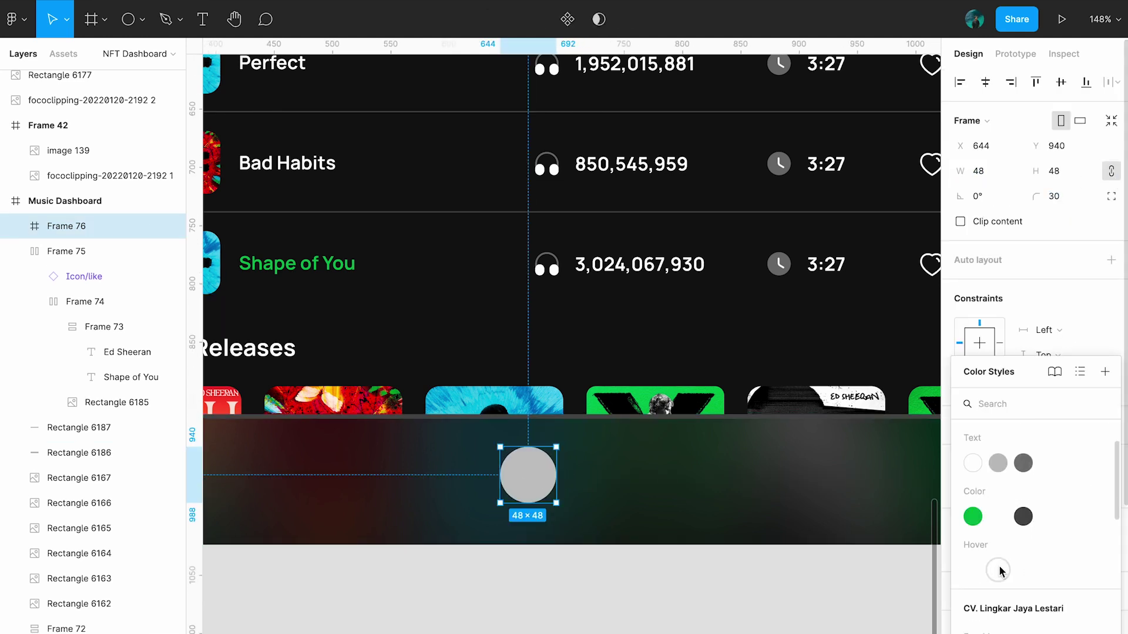
{"action": "left_click", "coordinate": [997, 573]}
{"action": "left_click", "coordinate": [521, 473]}
{"action": "key", "text": "shift+a"}
{"action": "key", "text": "shift+1"}
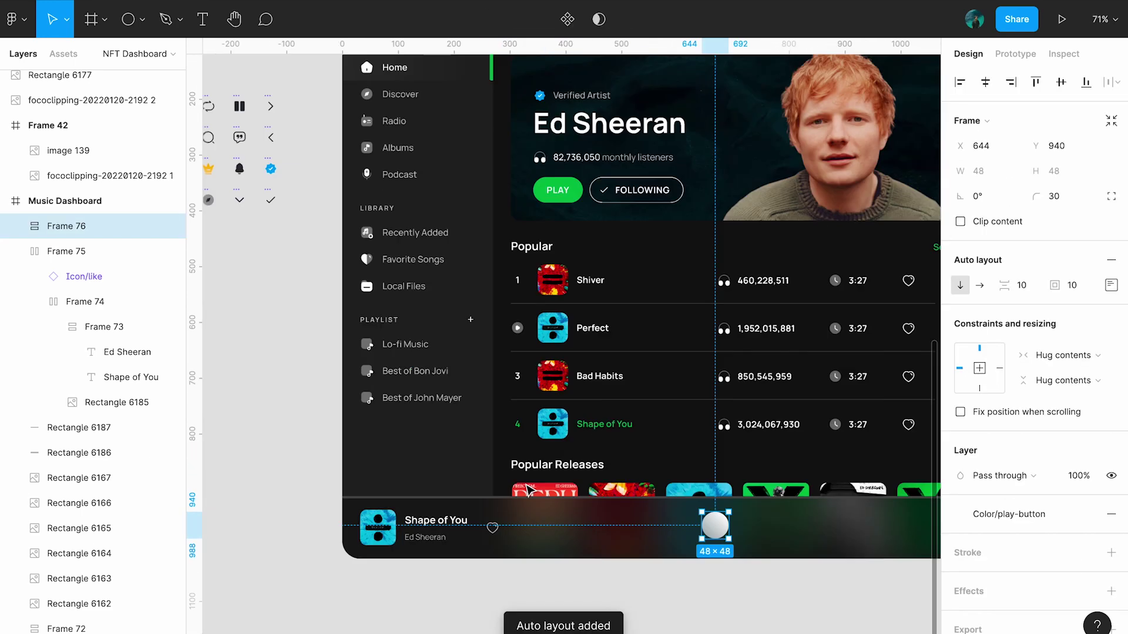
Copy Icon/pause from the icon set into the round button.
{"action": "scroll", "coordinate": [529, 489], "scroll_direction": "left", "scroll_amount": 5}
{"action": "left_click", "coordinate": [511, 147]}
{"action": "key", "text": "ctrl+c"}
{"action": "left_click", "coordinate": [402, 478]}
{"action": "key", "text": "ctrl+v"}
{"action": "key", "text": "shift+Return"}
{"action": "scroll", "coordinate": [906, 310], "scroll_direction": "down", "scroll_amount": 3}
{"action": "left_click", "coordinate": [764, 333], "text": "shift"}
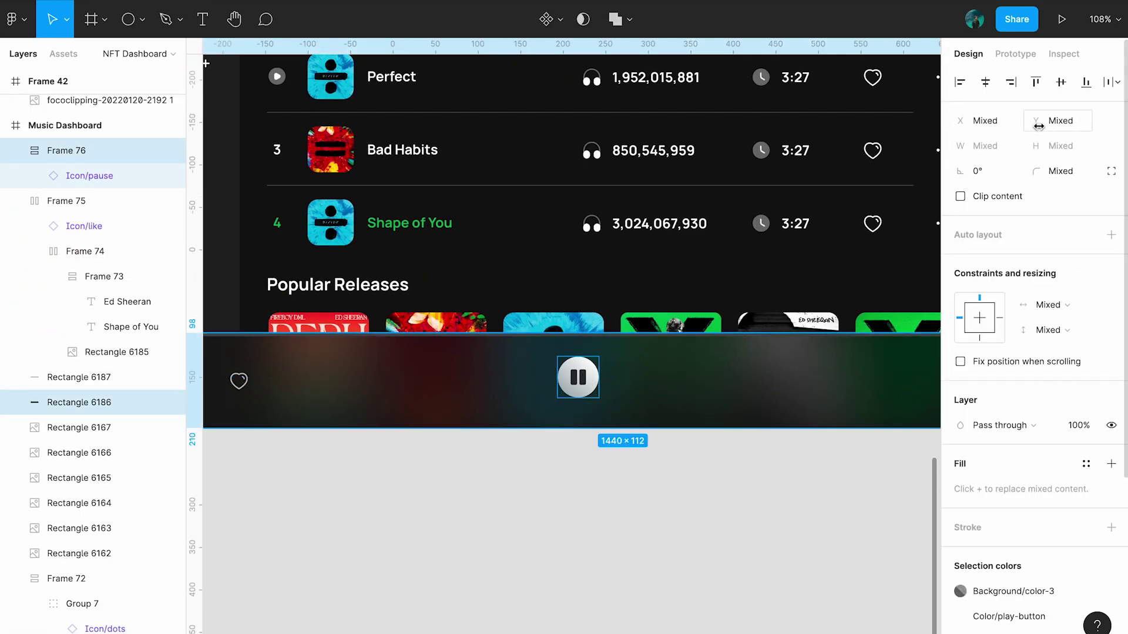
{"action": "left_click", "coordinate": [652, 533]}
Place the previous icon left of the pause button and a next icon copy on its right.
{"action": "scroll", "coordinate": [652, 533], "scroll_direction": "left", "scroll_amount": 10}
{"action": "left_click", "coordinate": [533, 149]}
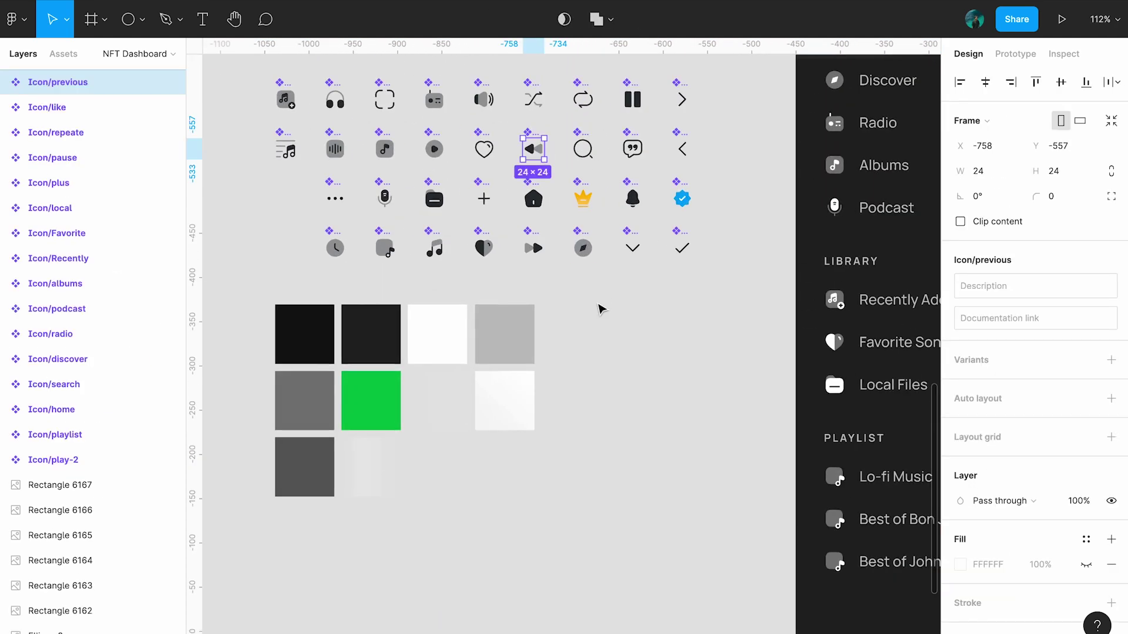
{"action": "key", "text": "ctrl+c"}
{"action": "scroll", "coordinate": [600, 309], "scroll_direction": "down", "scroll_amount": 10}
{"action": "key", "text": "ctrl+v"}
{"action": "left_click_drag", "start_coordinate": [574, 244], "coordinate": [574, 332]}
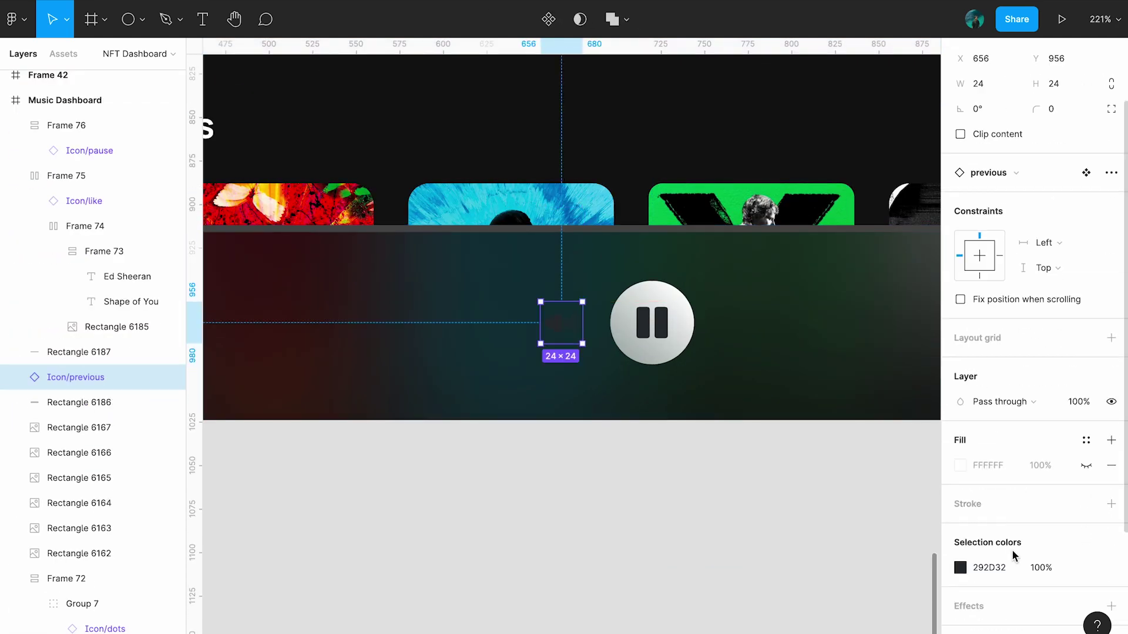
{"action": "key", "text": "ctrl+d"}
{"action": "left_click", "coordinate": [1019, 174]}
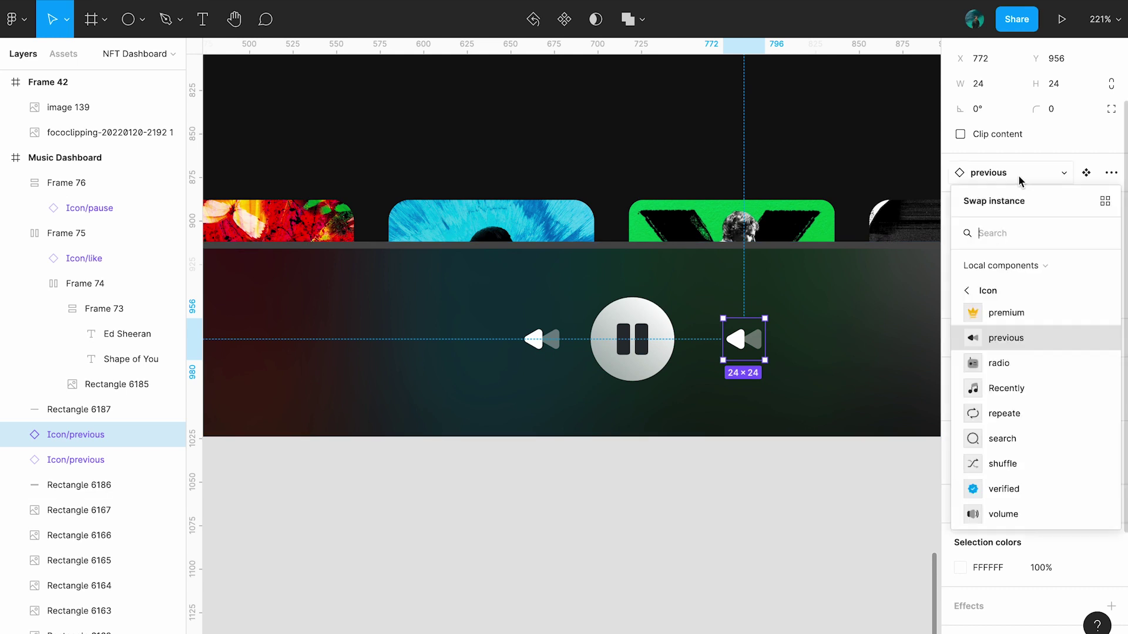
{"action": "type", "text": "nex"}
{"action": "left_click", "coordinate": [1004, 259]}
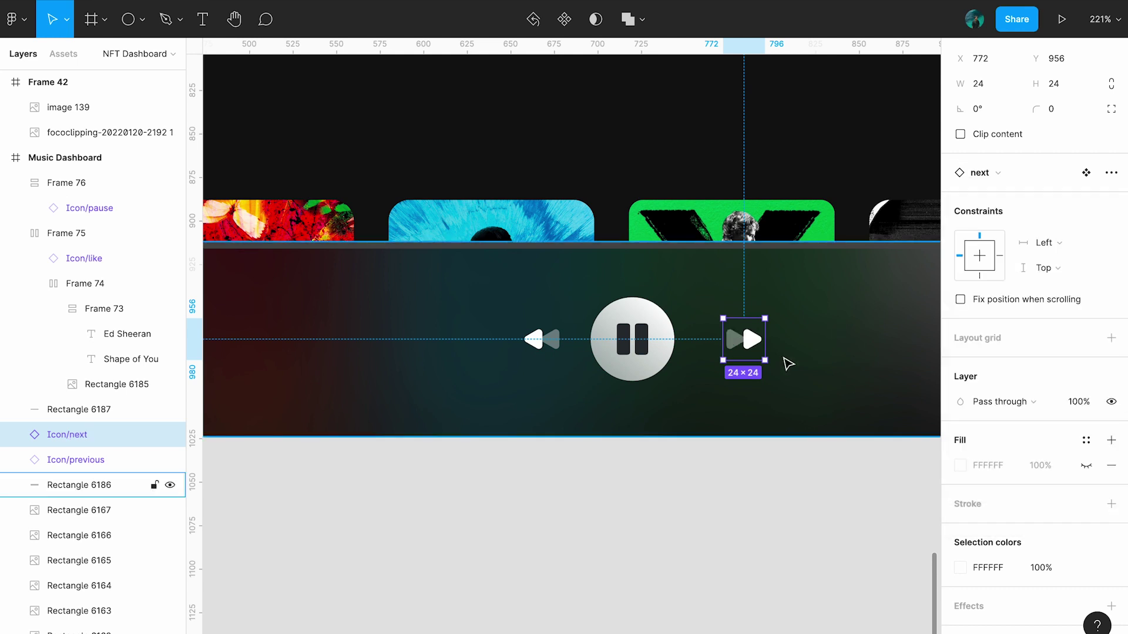
Wrap previous, pause and next in an auto layout row and adjust its spacing.
{"action": "scroll", "coordinate": [493, 361], "scroll_direction": "right", "scroll_amount": 2}
{"action": "left_click", "coordinate": [493, 362], "text": "shift"}
{"action": "left_click", "coordinate": [563, 345], "text": "shift"}
{"action": "key", "text": "shift+a"}
{"action": "left_click", "coordinate": [1111, 197]}
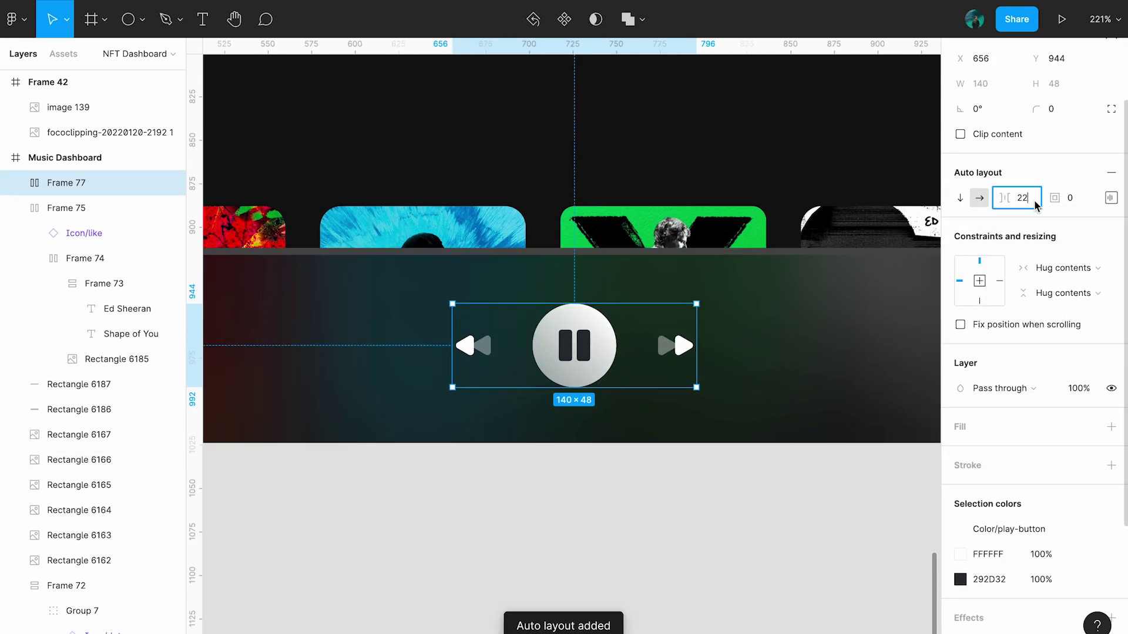
{"action": "type", "text": "24"}
{"action": "left_click", "coordinate": [887, 297]}
{"action": "left_click", "coordinate": [529, 365]}
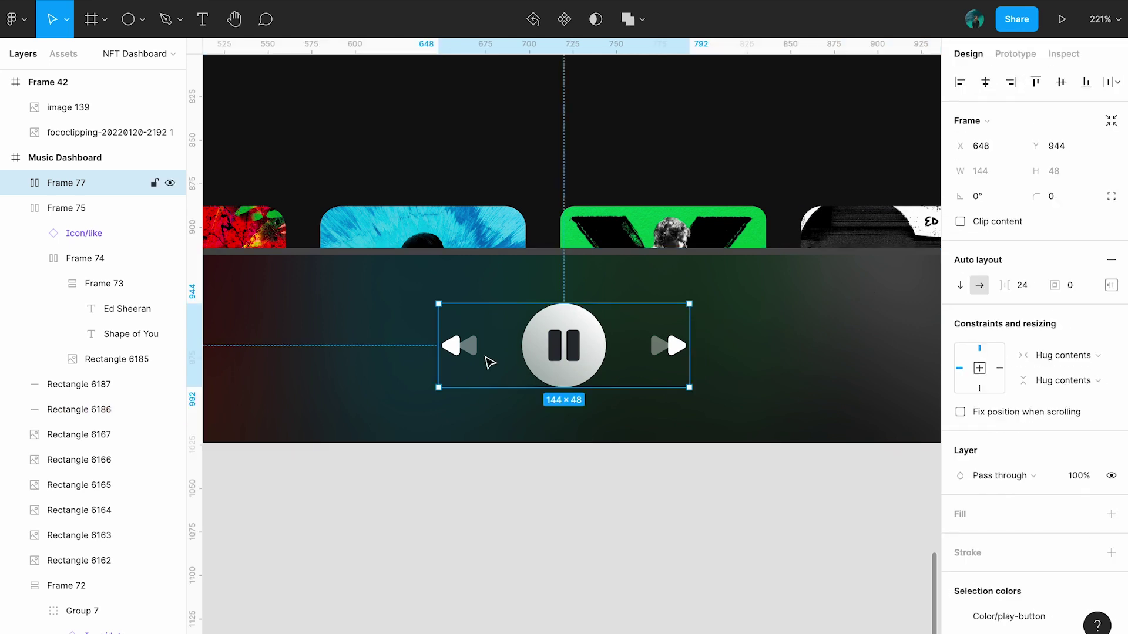
Duplicate the outer icons and swap the copies to shuffle and repeat.
{"action": "left_click", "coordinate": [470, 359]}
{"action": "key", "text": "ctrl+d"}
{"action": "left_click", "coordinate": [730, 347]}
{"action": "key", "text": "ctrl+d"}
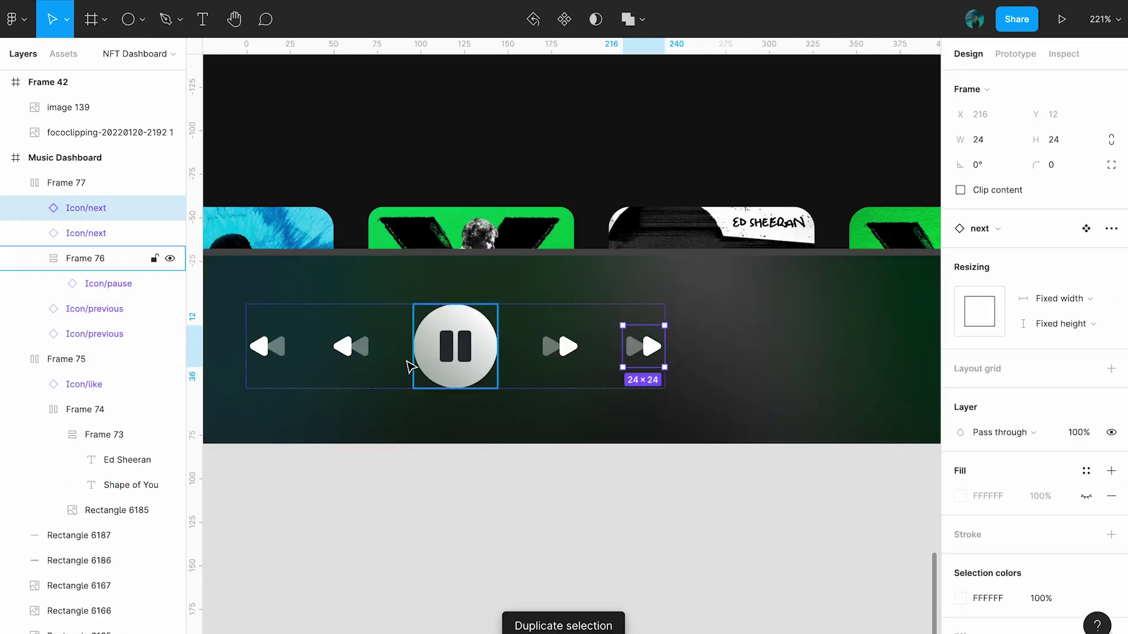
{"action": "scroll", "coordinate": [563, 346], "scroll_direction": "right", "scroll_amount": 3}
{"action": "left_click", "coordinate": [993, 229]}
{"action": "type", "text": "shu"}
{"action": "left_click", "coordinate": [1019, 317]}
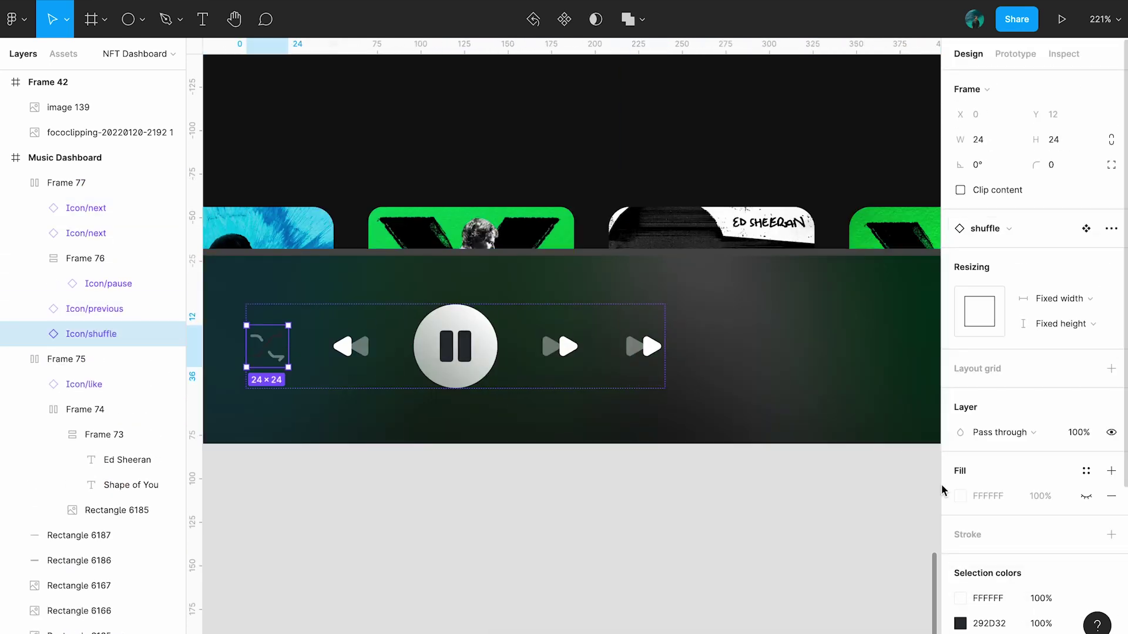
{"action": "left_click", "coordinate": [651, 364]}
{"action": "left_click", "coordinate": [999, 228]}
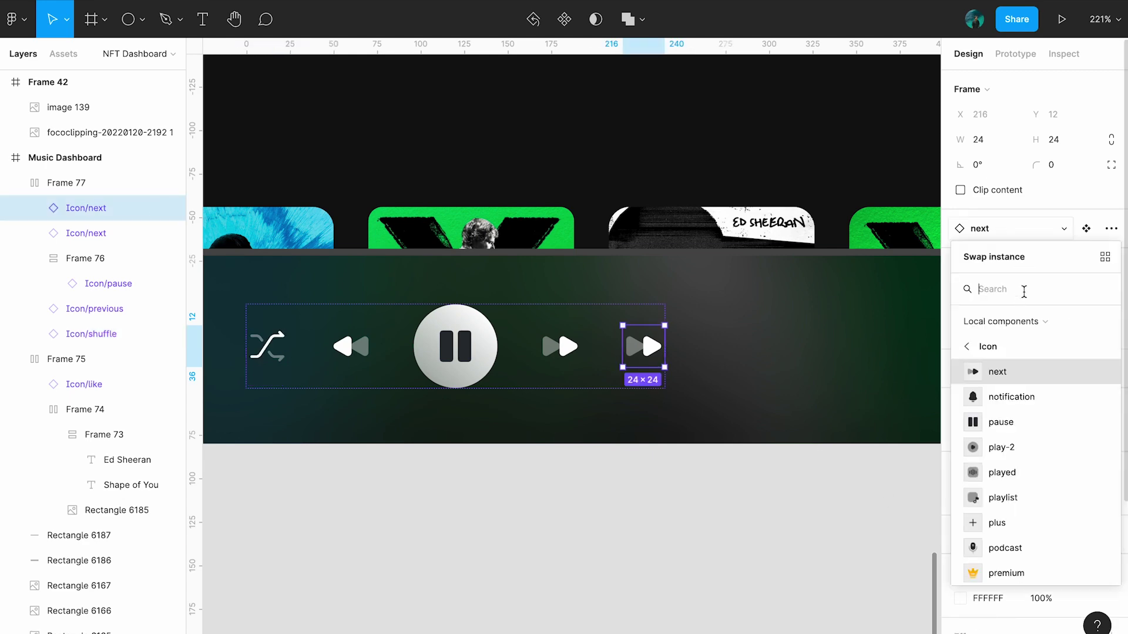
{"action": "type", "text": "re"}
{"action": "left_click", "coordinate": [1010, 320]}
Centre the controls row within the player bar.
{"action": "scroll", "coordinate": [768, 554], "scroll_direction": "down", "scroll_amount": 5, "text": "ctrl"}
{"action": "key", "text": "Escape"}
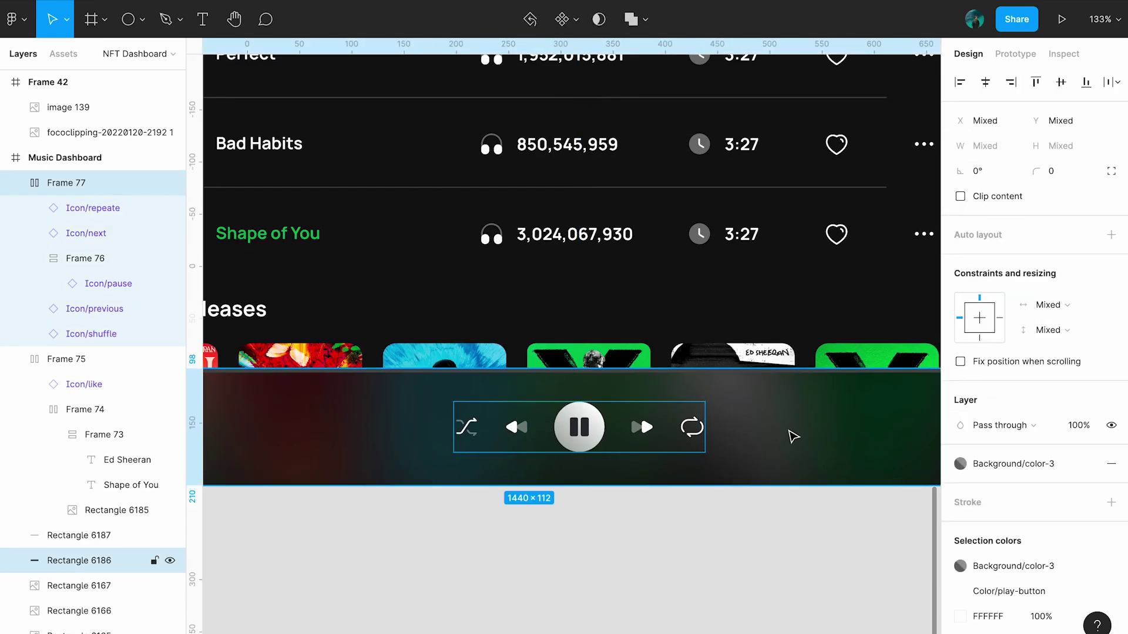
{"action": "left_click", "coordinate": [1061, 83]}
{"action": "left_click", "coordinate": [534, 564]}
{"action": "scroll", "coordinate": [534, 563], "scroll_direction": "down", "scroll_amount": 2, "text": "ctrl"}
{"action": "scroll", "coordinate": [535, 565], "scroll_direction": "down", "scroll_amount": 3, "text": "ctrl"}
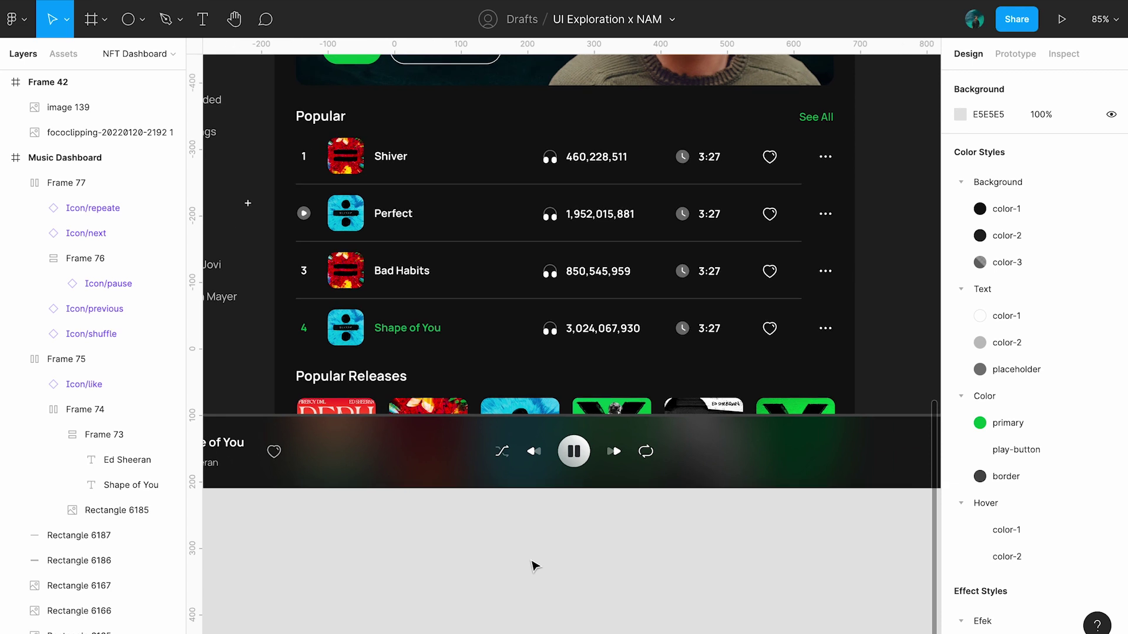
Duplicate the divider line and shorten it into a rounded progress bar.
{"action": "left_click", "coordinate": [478, 415]}
{"action": "key", "text": "ctrl+super+space"}
{"action": "key", "text": "Escape"}
{"action": "left_click", "coordinate": [478, 415]}
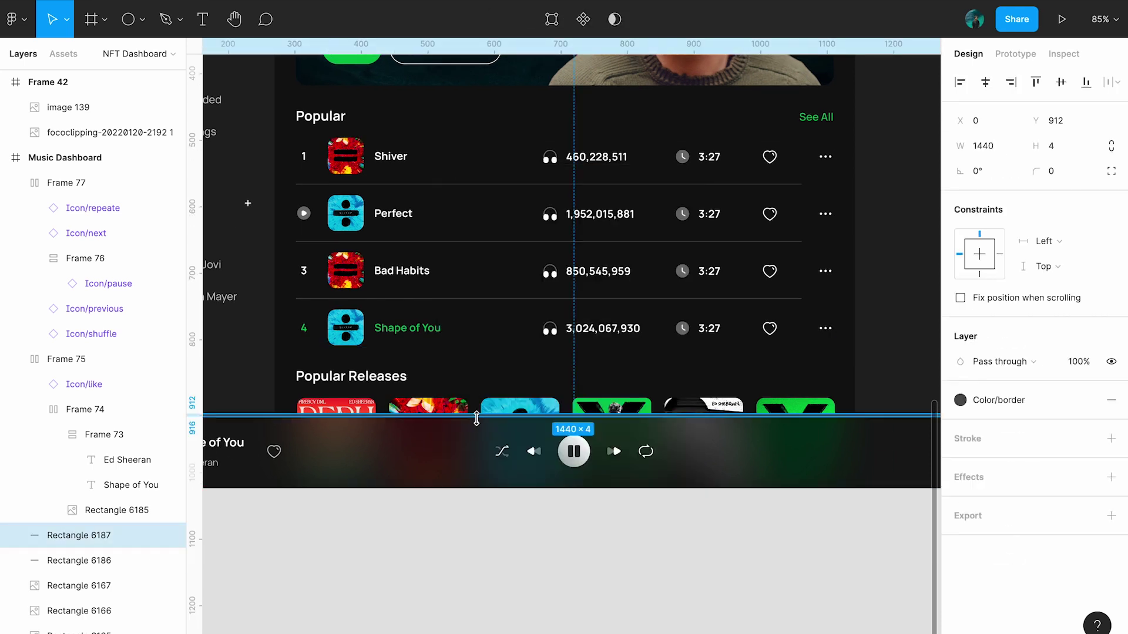
{"action": "key", "text": "ctrl+d"}
{"action": "scroll", "coordinate": [729, 573], "scroll_direction": "down", "scroll_amount": 3, "text": "ctrl"}
{"action": "left_click_drag", "start_coordinate": [819, 465], "coordinate": [382, 463]}
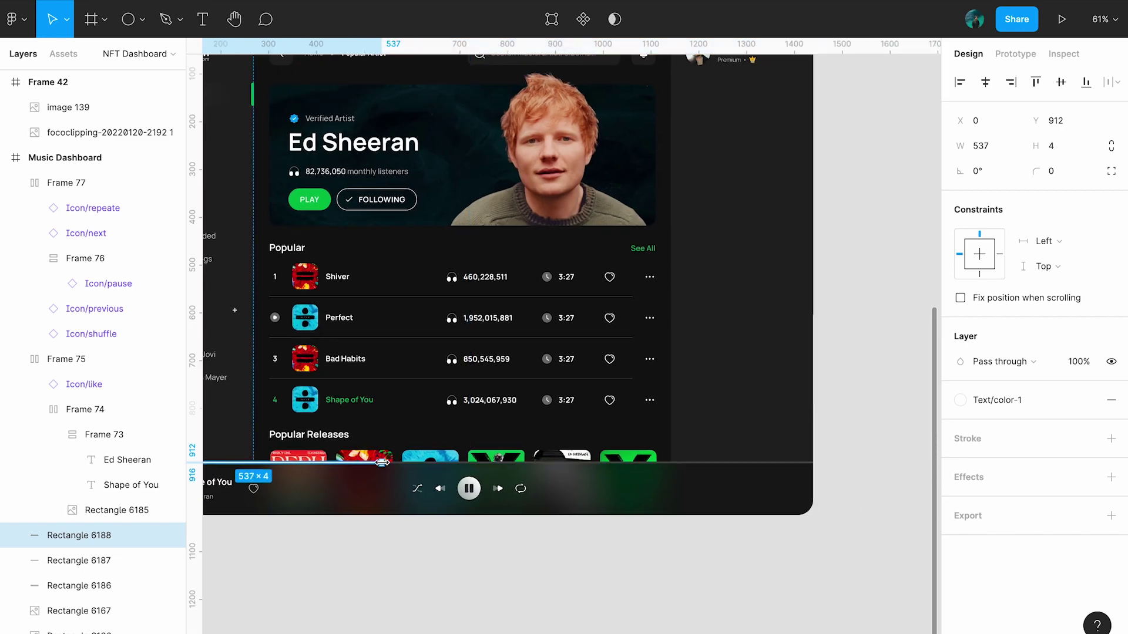
{"action": "scroll", "coordinate": [401, 464], "scroll_direction": "up", "scroll_amount": 5, "text": "ctrl"}
{"action": "left_click", "coordinate": [1111, 171]}
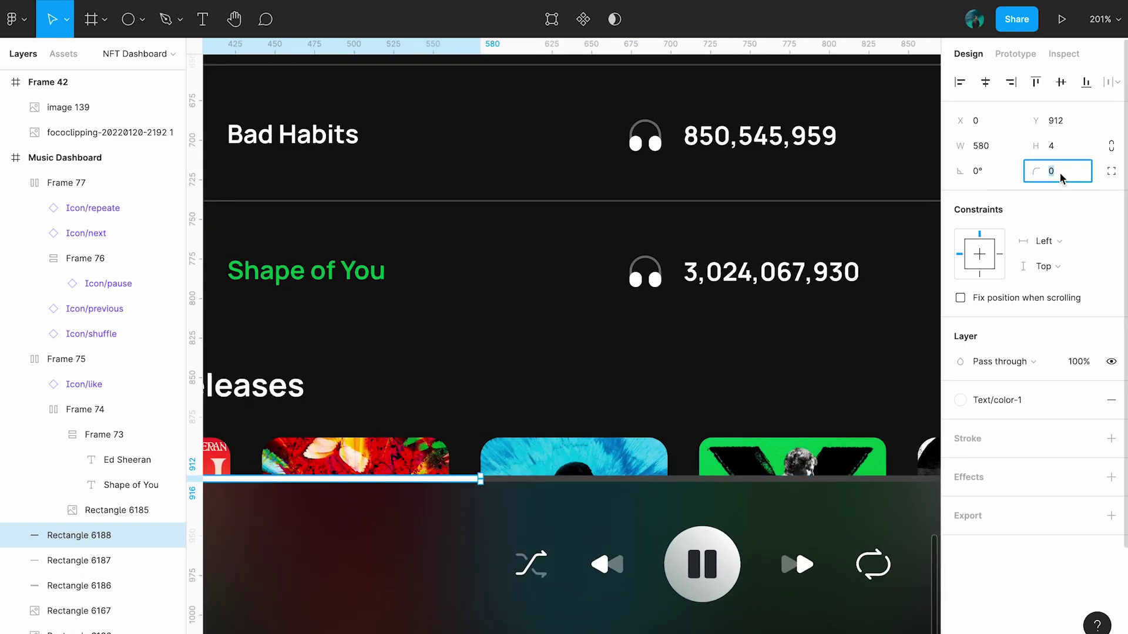
{"action": "key", "text": "Escape"}
Move the time text to the player bar's right side and set it to size 16.
{"action": "key", "text": "shift+1"}
{"action": "left_click", "coordinate": [642, 541]}
{"action": "scroll", "coordinate": [644, 545], "scroll_direction": "up", "scroll_amount": 3}
{"action": "scroll", "coordinate": [646, 545], "scroll_direction": "left", "scroll_amount": 5}
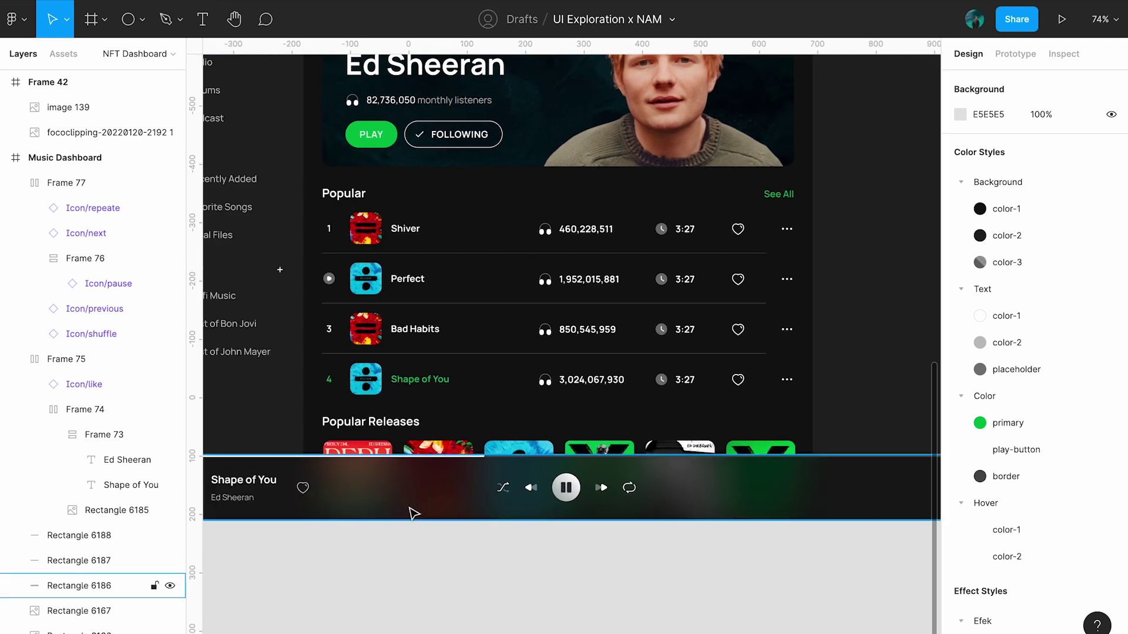
{"action": "left_click", "coordinate": [246, 498]}
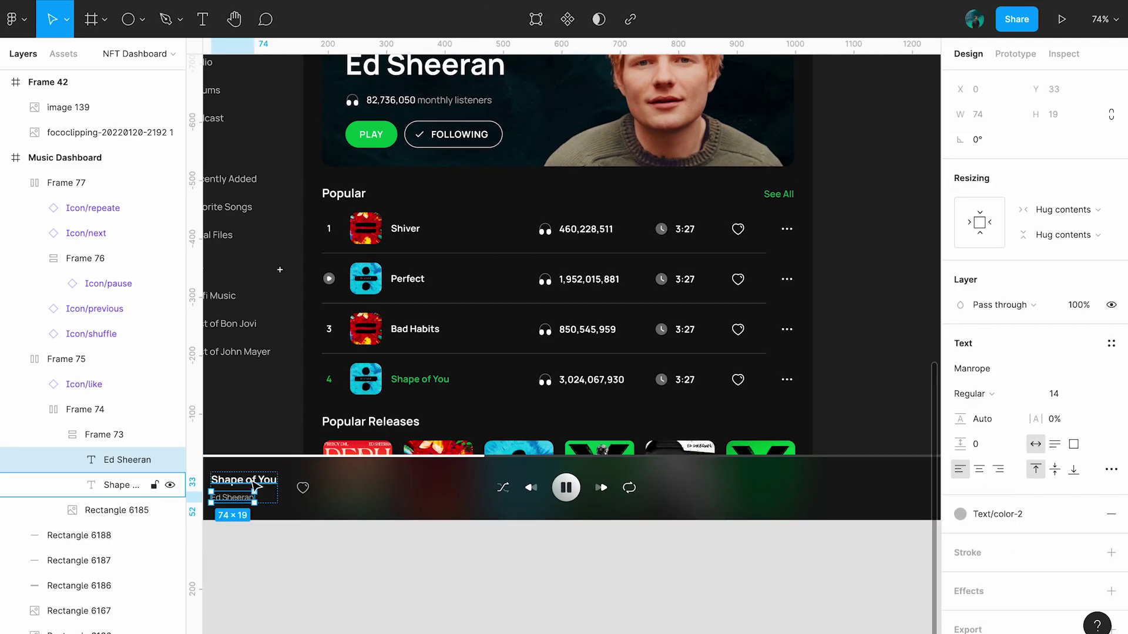
{"action": "left_click_drag", "start_coordinate": [236, 491], "coordinate": [846, 489]}
{"action": "scroll", "coordinate": [846, 489], "scroll_direction": "up", "scroll_amount": 3}
{"action": "left_click", "coordinate": [1057, 451]}
{"action": "type", "text": "16"}
{"action": "key", "text": "Return"}
{"action": "key", "text": "Return"}
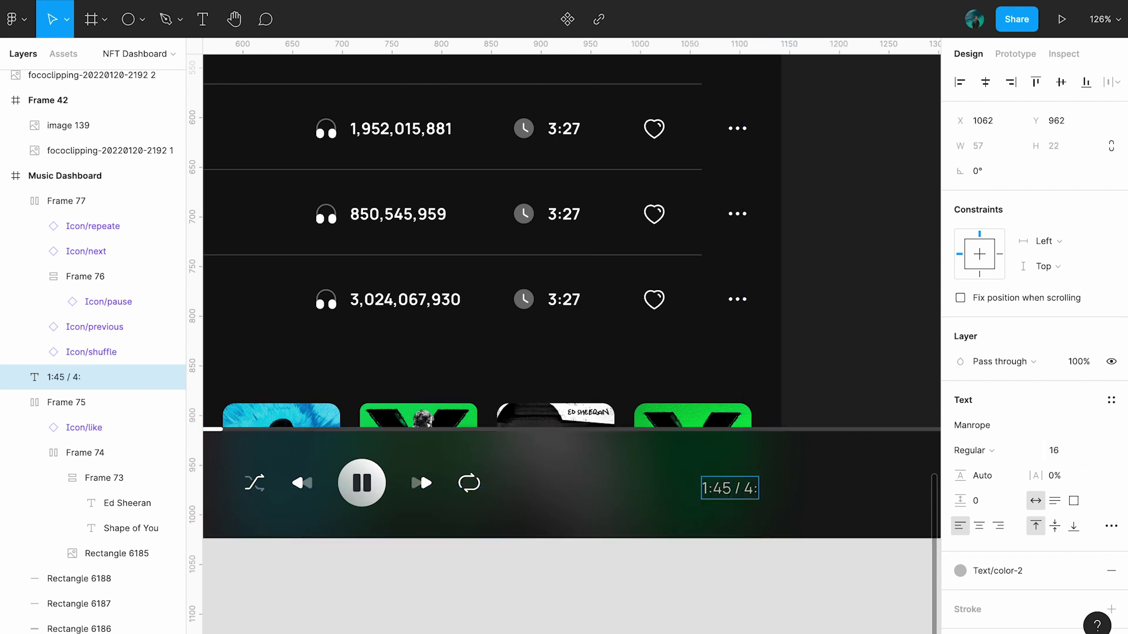
Clear the selection and bring up the shape tools list in the toolbar.
{"action": "key", "text": "Escape"}
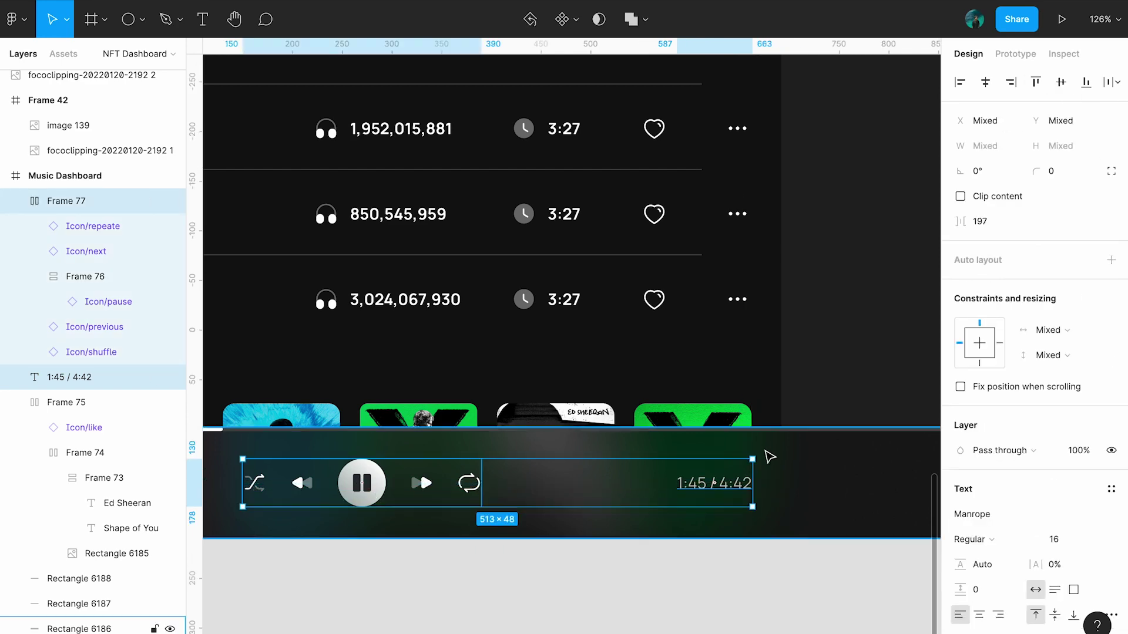
{"action": "scroll", "coordinate": [768, 455], "scroll_direction": "right", "scroll_amount": 5}
{"action": "key", "text": "Escape"}
{"action": "left_click", "coordinate": [519, 481]}
{"action": "key", "text": "Escape"}
{"action": "key", "text": "Escape"}
{"action": "scroll", "coordinate": [493, 338], "scroll_direction": "down", "scroll_amount": 3}
{"action": "scroll", "coordinate": [494, 321], "scroll_direction": "up", "scroll_amount": 5}
{"action": "left_click", "coordinate": [142, 20]}
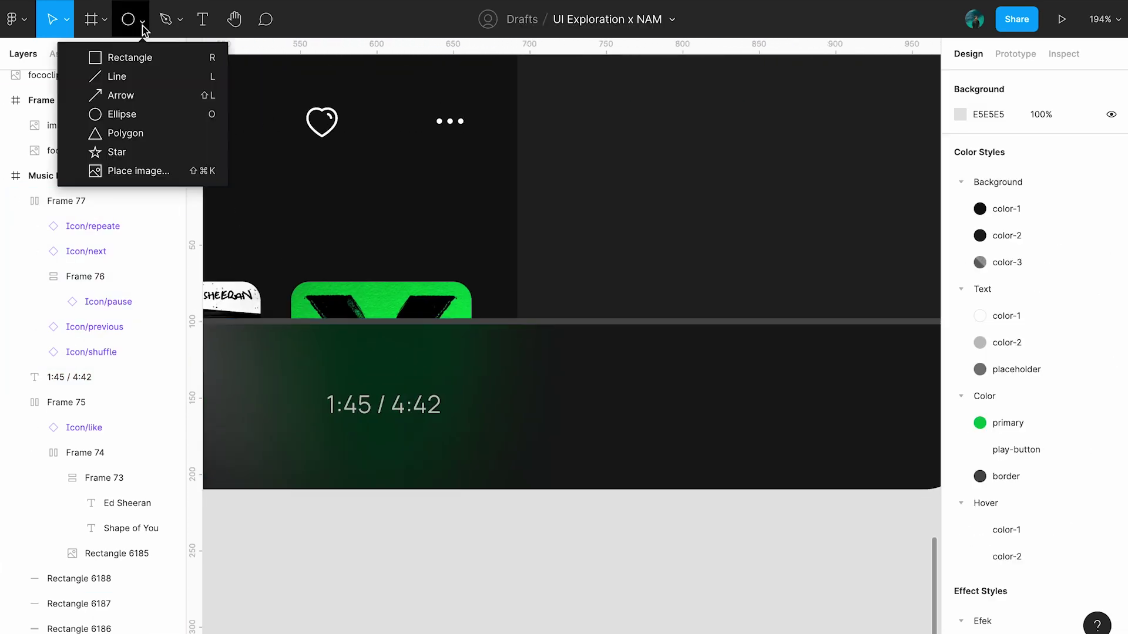
Draw a 99×4 bar right of the time readout, filled with the Color/border style.
{"action": "left_click", "coordinate": [131, 57]}
{"action": "left_click_drag", "start_coordinate": [461, 383], "coordinate": [592, 399]}
{"action": "type", "text": "4"}
{"action": "key", "text": "Return"}
{"action": "left_click", "coordinate": [1086, 400]}
{"action": "left_click", "coordinate": [998, 520]}
{"action": "left_click", "coordinate": [961, 399]}
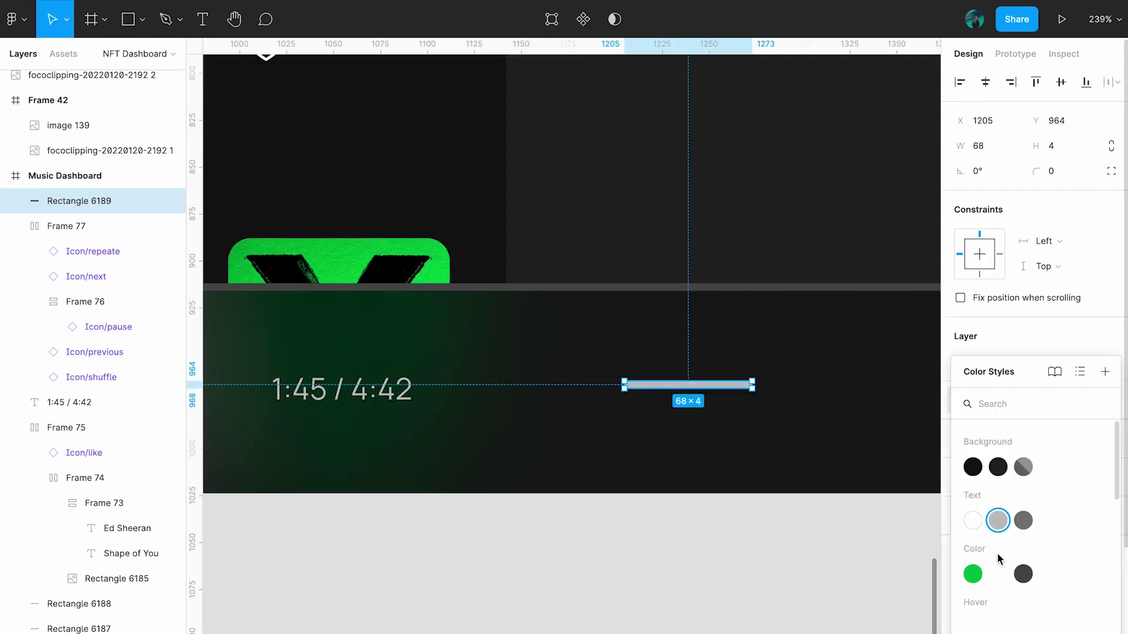
{"action": "left_click", "coordinate": [1023, 574]}
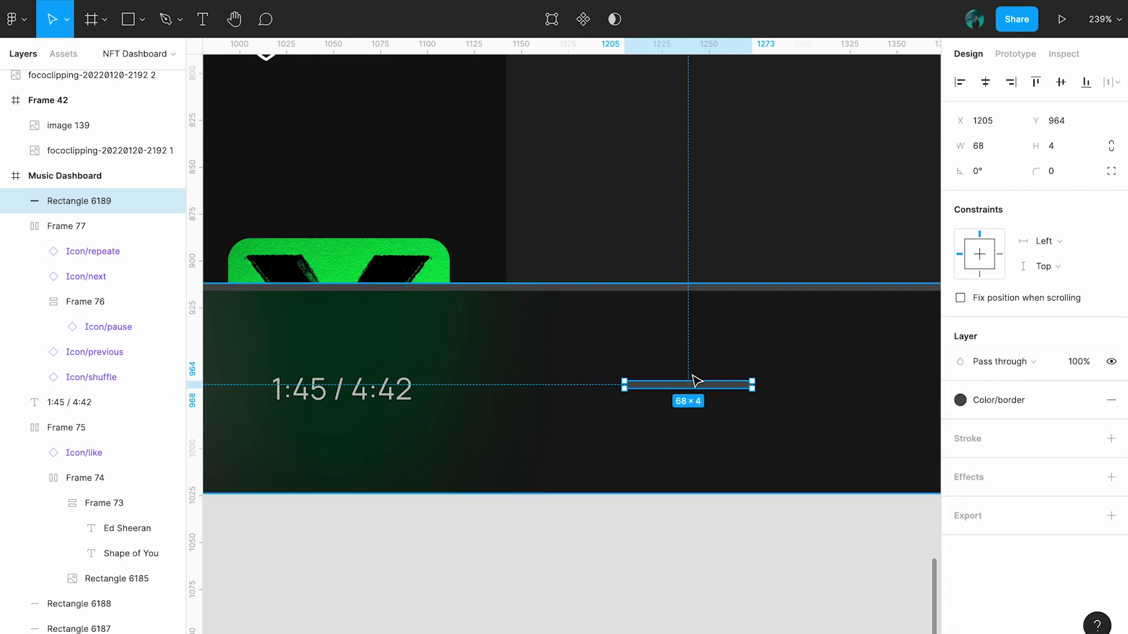
{"action": "scroll", "coordinate": [687, 385], "scroll_direction": "up", "scroll_amount": 2}
{"action": "left_click_drag", "start_coordinate": [787, 387], "coordinate": [839, 388]}
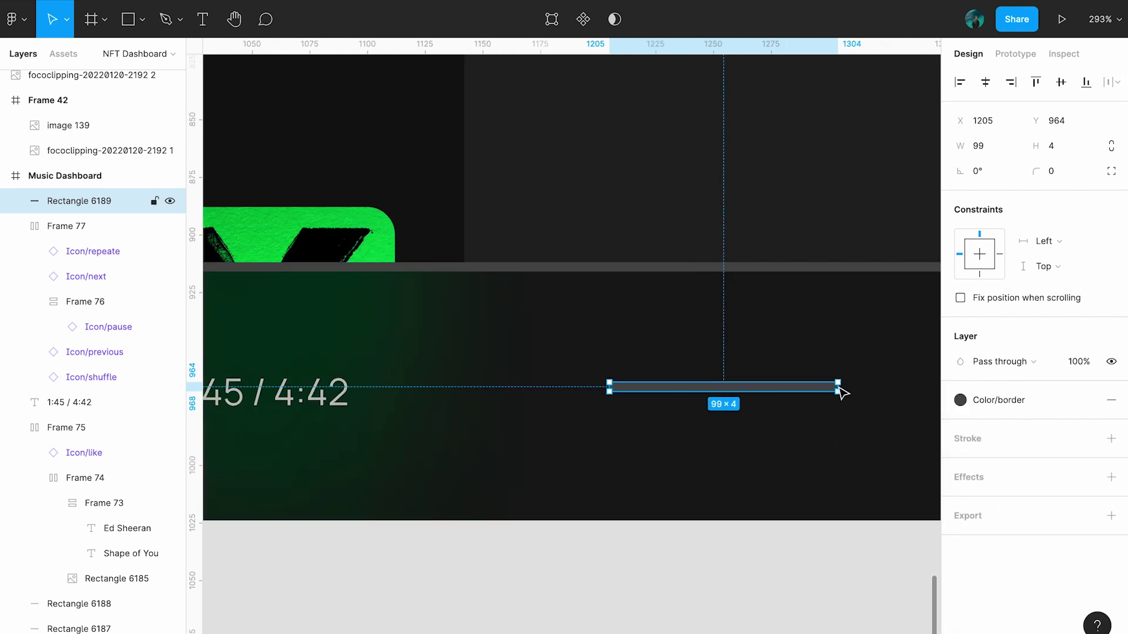
{"action": "scroll", "coordinate": [773, 360], "scroll_direction": "up", "scroll_amount": 2}
Duplicate the bar and give both bars a corner radius of 30.
{"action": "key", "text": "ctrl+c"}
{"action": "key", "text": "ctrl+v"}
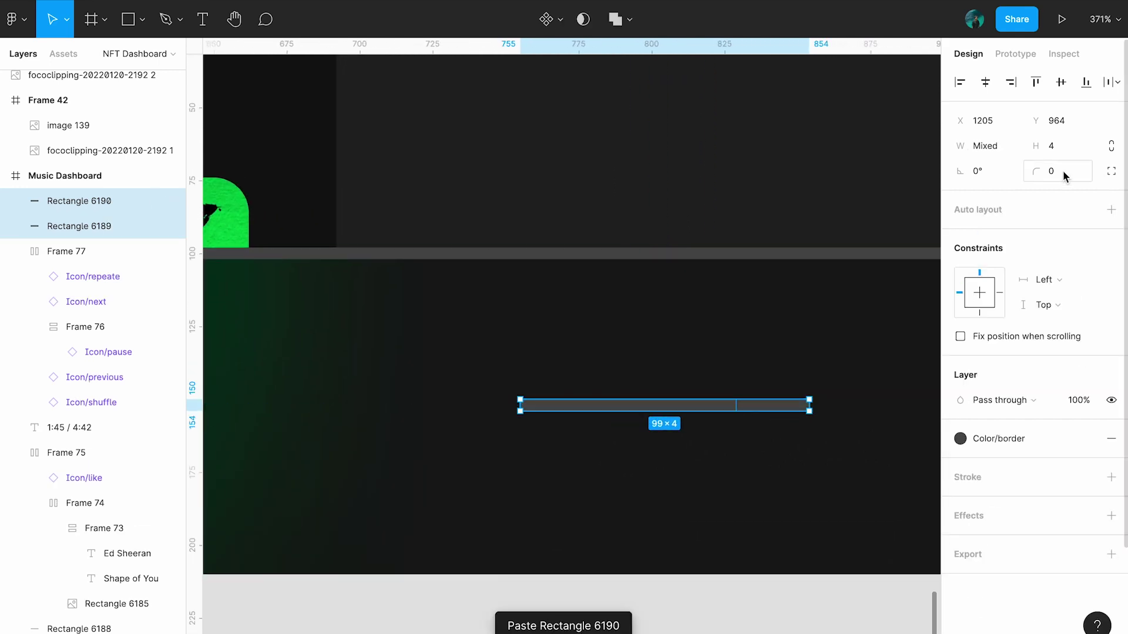
{"action": "left_click", "coordinate": [1110, 171]}
{"action": "left_click", "coordinate": [1057, 171]}
{"action": "type", "text": "30"}
{"action": "key", "text": "Return"}
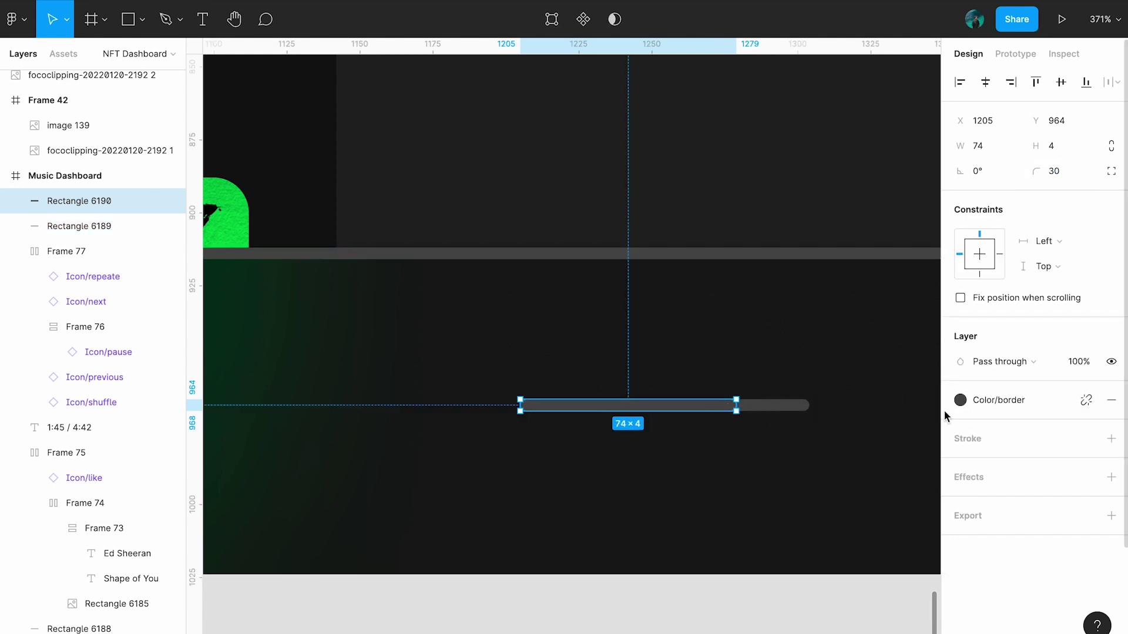
Detach the copy's colour style and fill the shorter top bar with FFFFFF.
{"action": "left_click", "coordinate": [1085, 400]}
{"action": "left_click", "coordinate": [993, 425]}
{"action": "type", "text": "FFFFFF"}
{"action": "key", "text": "Return"}
{"action": "left_click", "coordinate": [775, 405], "text": "shift"}
{"action": "scroll", "coordinate": [776, 407], "scroll_direction": "down", "scroll_amount": 5}
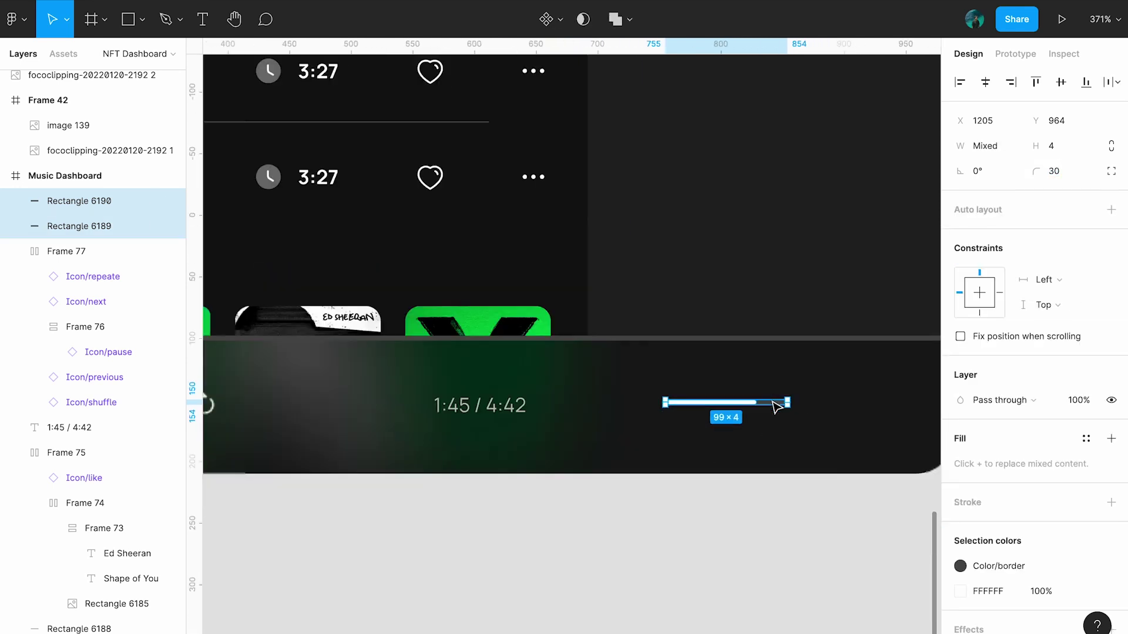
{"action": "scroll", "coordinate": [776, 406], "scroll_direction": "up", "scroll_amount": 2}
{"action": "left_click", "coordinate": [609, 536]}
{"action": "scroll", "coordinate": [541, 430], "scroll_direction": "down", "scroll_amount": 10}
{"action": "scroll", "coordinate": [541, 430], "scroll_direction": "up", "scroll_amount": 4}
Copy Icon/volume from the icon sheet and place it left of the slider.
{"action": "left_click", "coordinate": [516, 138]}
{"action": "scroll", "coordinate": [521, 165], "scroll_direction": "down", "scroll_amount": 3}
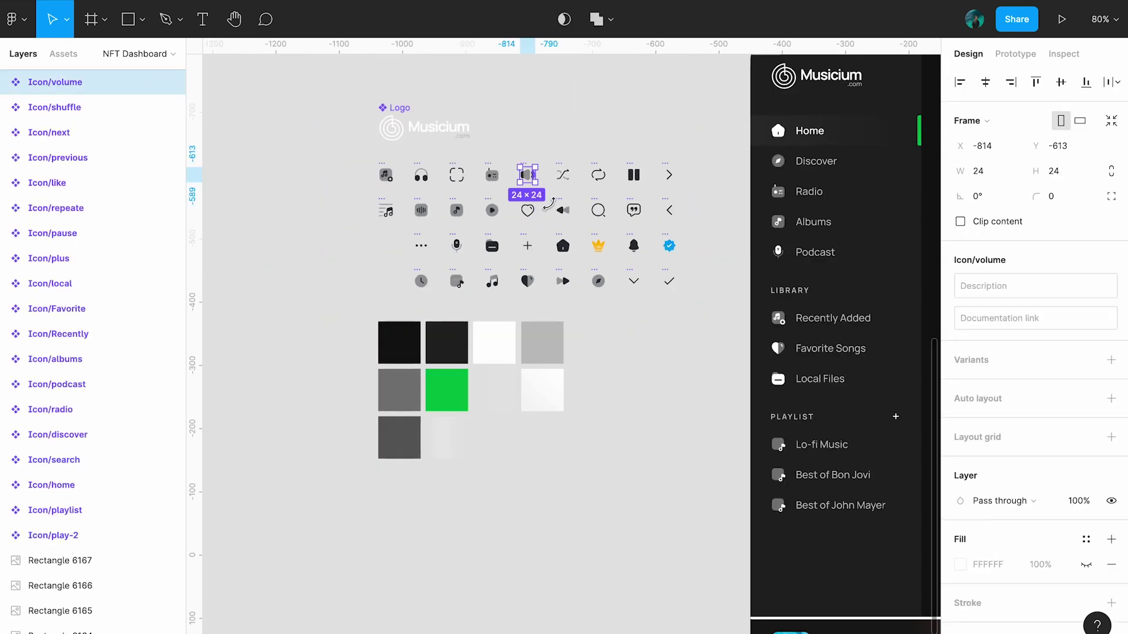
{"action": "key", "text": "ctrl+c"}
{"action": "scroll", "coordinate": [397, 381], "scroll_direction": "up", "scroll_amount": 5}
{"action": "key", "text": "ctrl+v"}
{"action": "scroll", "coordinate": [529, 421], "scroll_direction": "up", "scroll_amount": 5}
{"action": "left_click_drag", "start_coordinate": [587, 338], "coordinate": [589, 448]}
Group the two slider bars and auto-layout them in a row with the volume icon.
{"action": "left_click", "coordinate": [790, 434]}
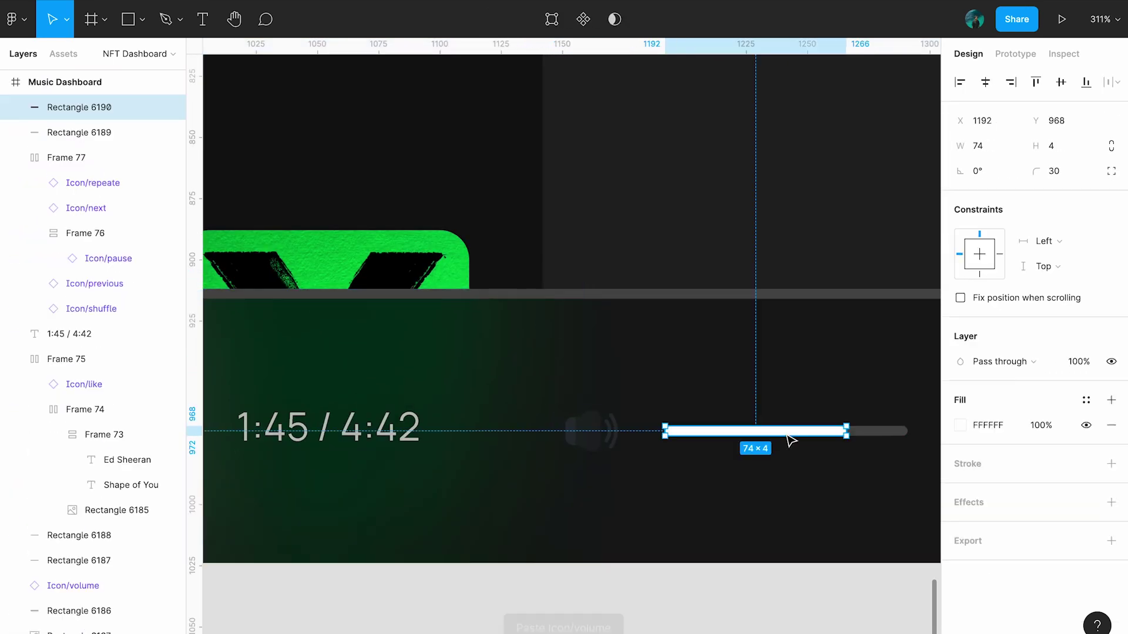
{"action": "key", "text": "ctrl+g"}
{"action": "left_click", "coordinate": [748, 431]}
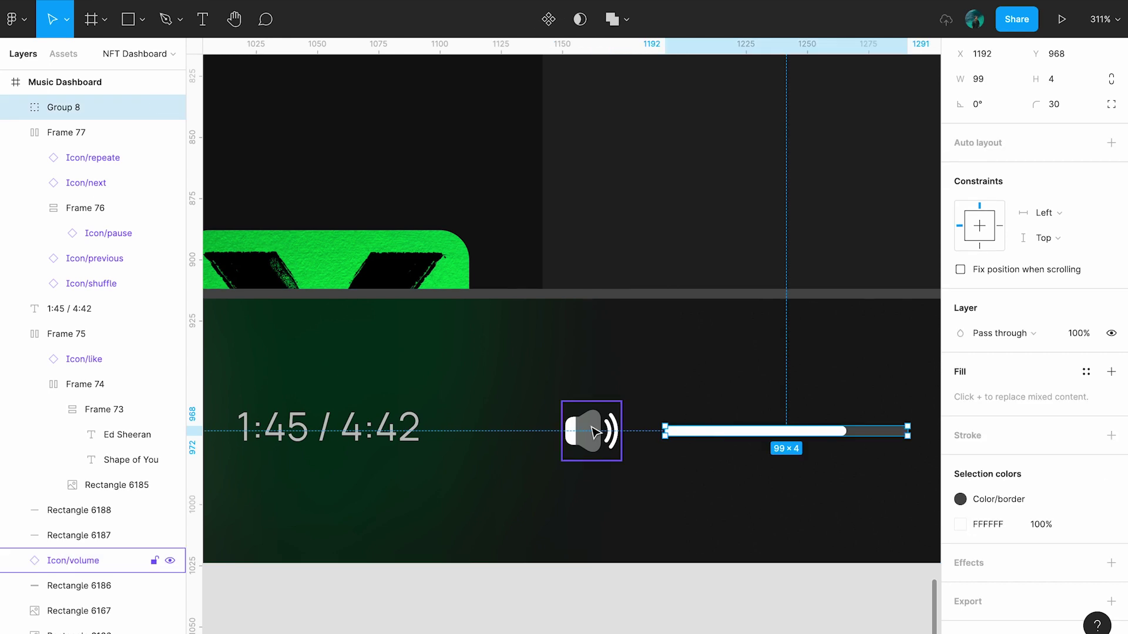
{"action": "left_click", "coordinate": [595, 433], "text": "shift"}
{"action": "key", "text": "shift+a"}
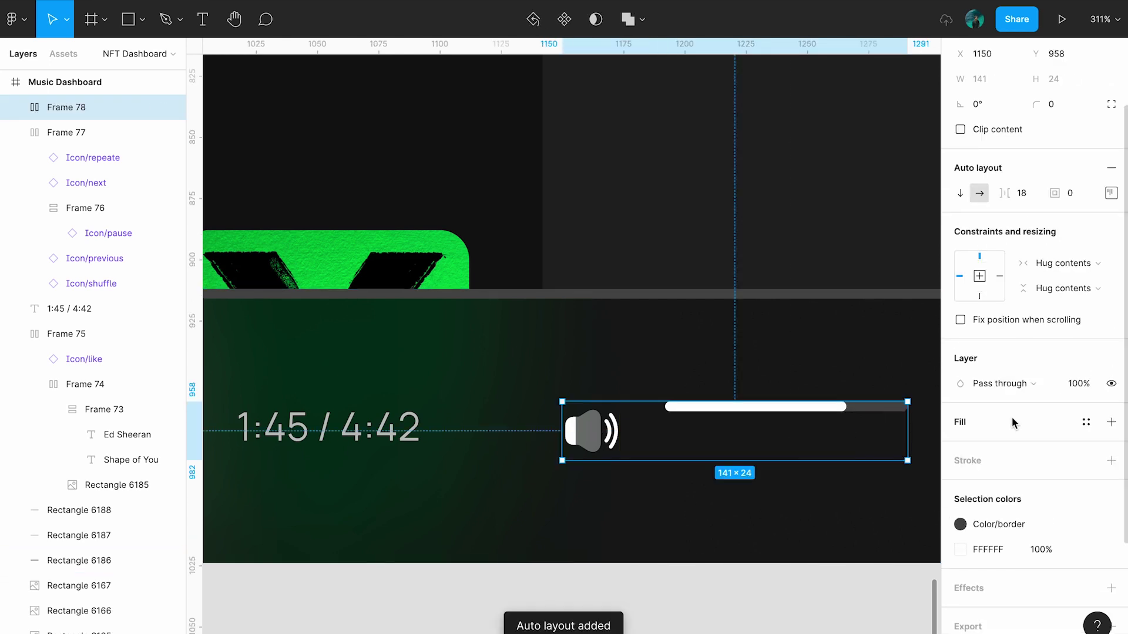
{"action": "left_click", "coordinate": [1034, 202]}
{"action": "key", "text": "Return"}
Paste the Icon/lirik lyrics icon at the player bar's right end.
{"action": "left_click", "coordinate": [403, 415], "text": "shift"}
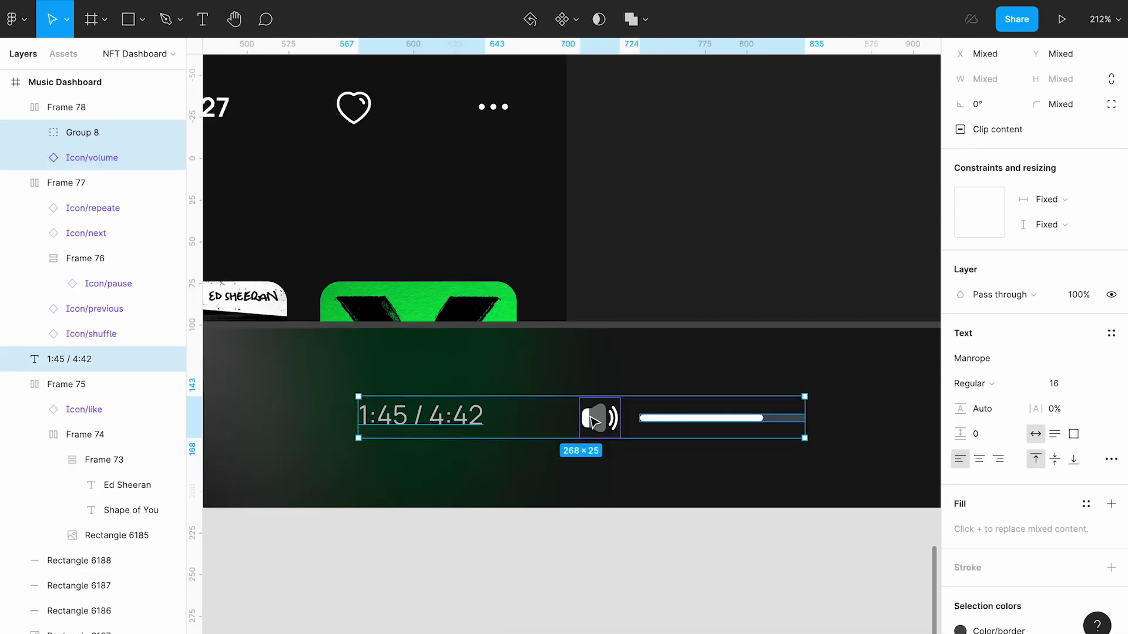
{"action": "scroll", "coordinate": [403, 415], "scroll_direction": "down", "scroll_amount": 5}
{"action": "left_click", "coordinate": [239, 415], "text": "shift"}
{"action": "left_click", "coordinate": [719, 530]}
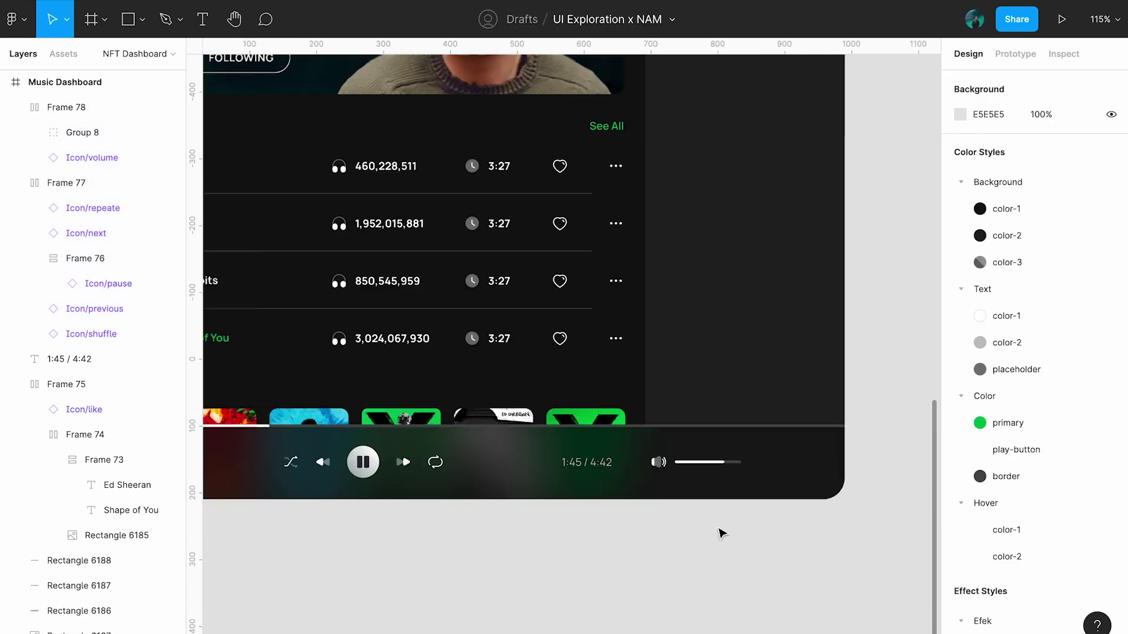
{"action": "left_click", "coordinate": [742, 195]}
{"action": "key", "text": "ctrl+c"}
{"action": "key", "text": "ctrl+v"}
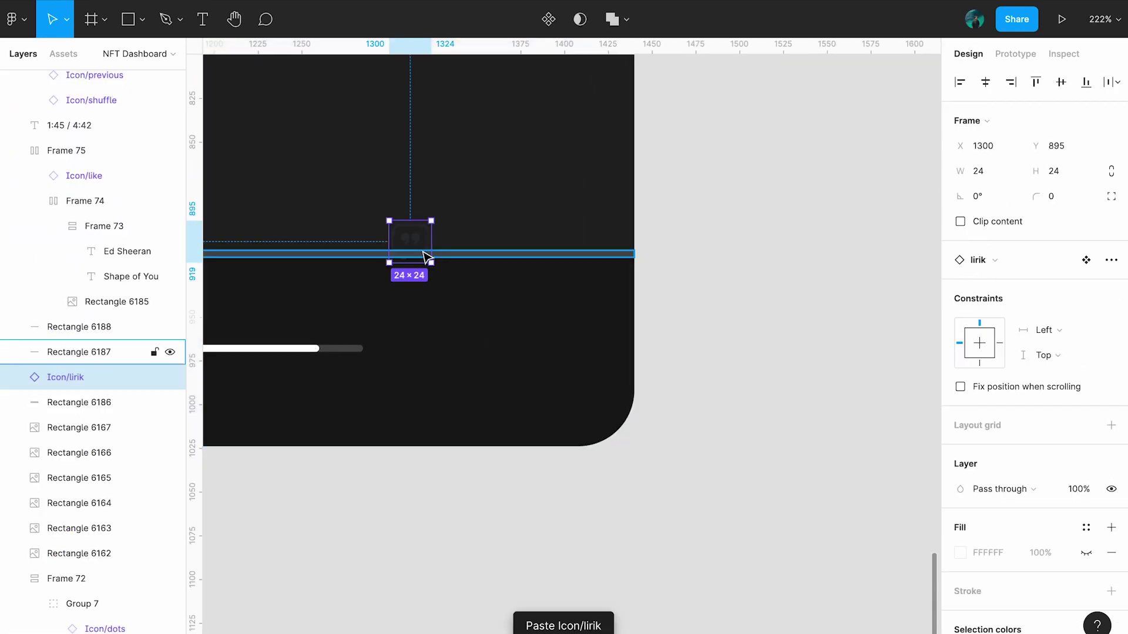
{"action": "left_click_drag", "start_coordinate": [416, 240], "coordinate": [504, 352]}
{"action": "key", "text": "alt"}
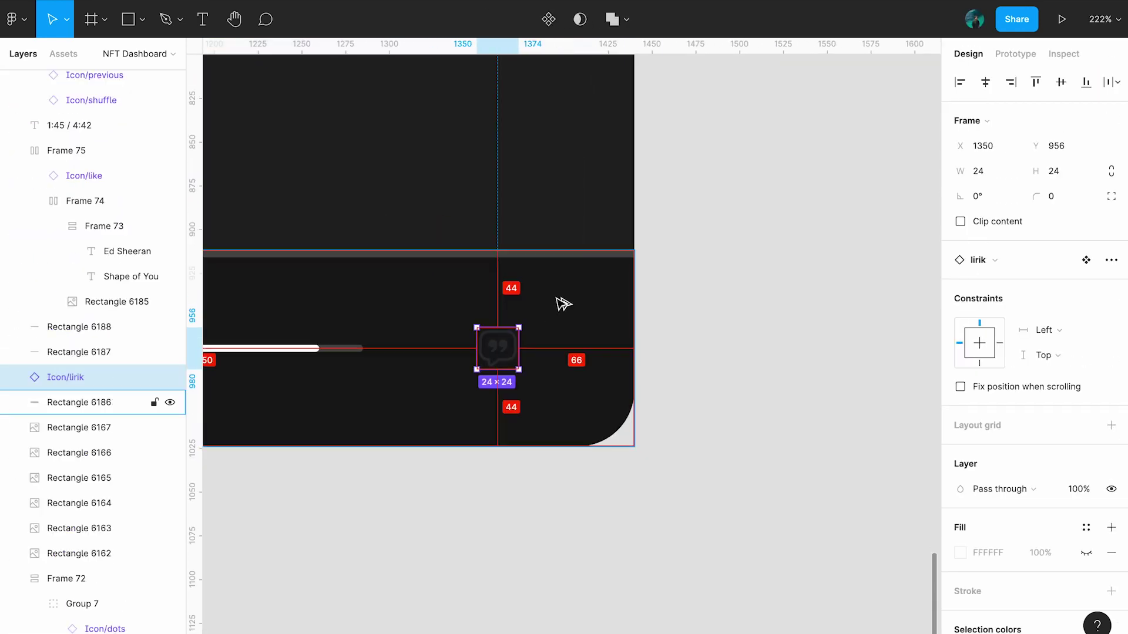
{"action": "key", "text": "shift+Right"}
{"action": "key", "text": "shift+Right"}
{"action": "key", "text": "shift+Right"}
Auto-layout the time readout, volume control and lyrics icon in one row, spacing 32.
{"action": "scroll", "coordinate": [559, 302], "scroll_direction": "down", "scroll_amount": 1}
{"action": "left_click", "coordinate": [476, 365]}
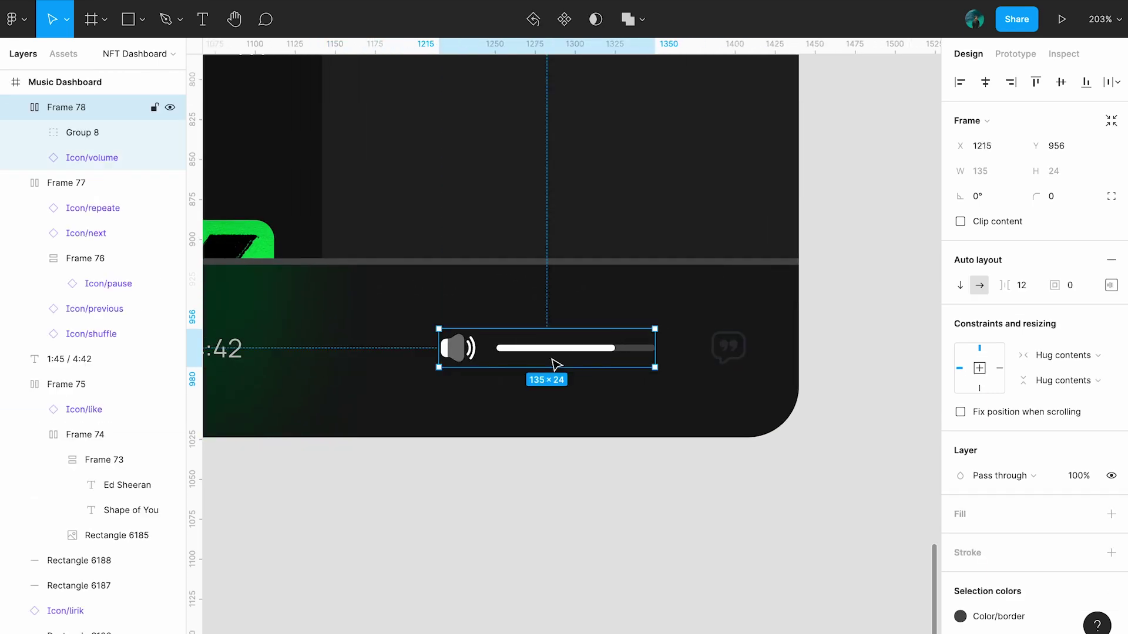
{"action": "left_click", "coordinate": [323, 359]}
{"action": "left_click", "coordinate": [558, 347], "text": "shift"}
{"action": "left_click", "coordinate": [713, 344], "text": "shift"}
{"action": "key", "text": "shift+a"}
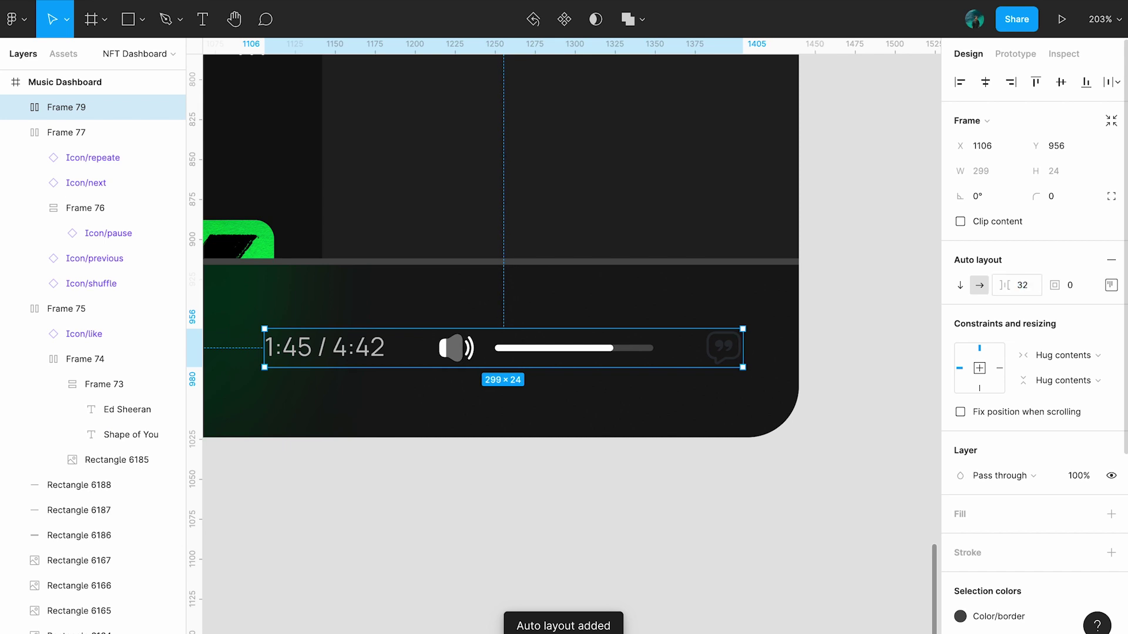
{"action": "left_click", "coordinate": [1111, 285]}
{"action": "left_click_drag", "start_coordinate": [583, 351], "coordinate": [629, 327]}
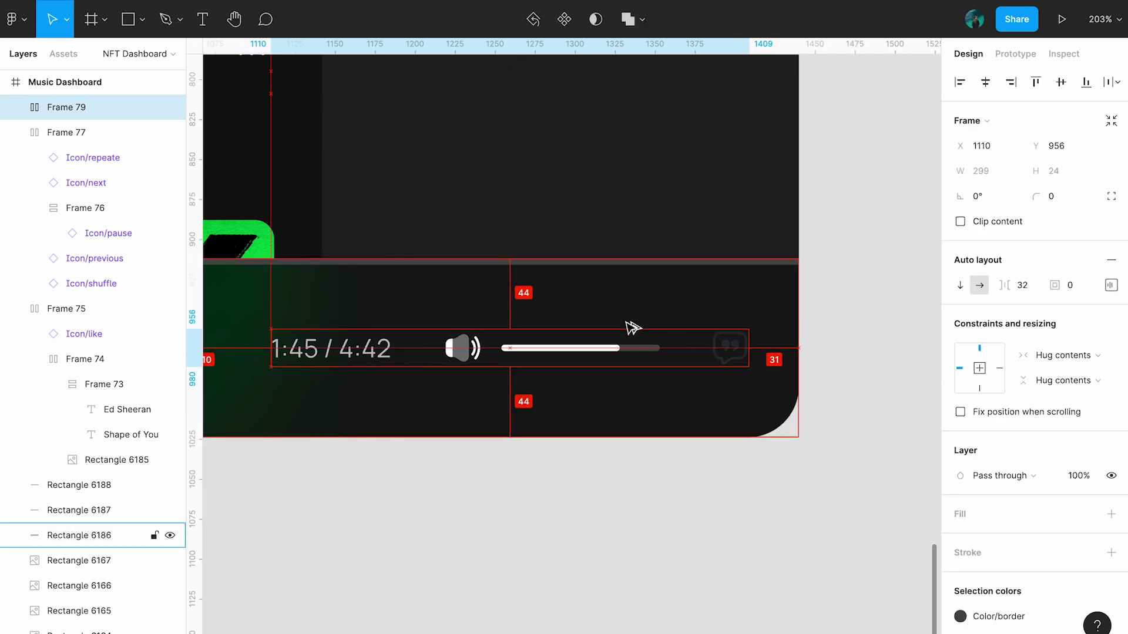
Give the lyrics icon the grey Text/color-2 colour style.
{"action": "double_click", "coordinate": [736, 350]}
{"action": "left_click", "coordinate": [1087, 511]}
{"action": "left_click", "coordinate": [823, 478]}
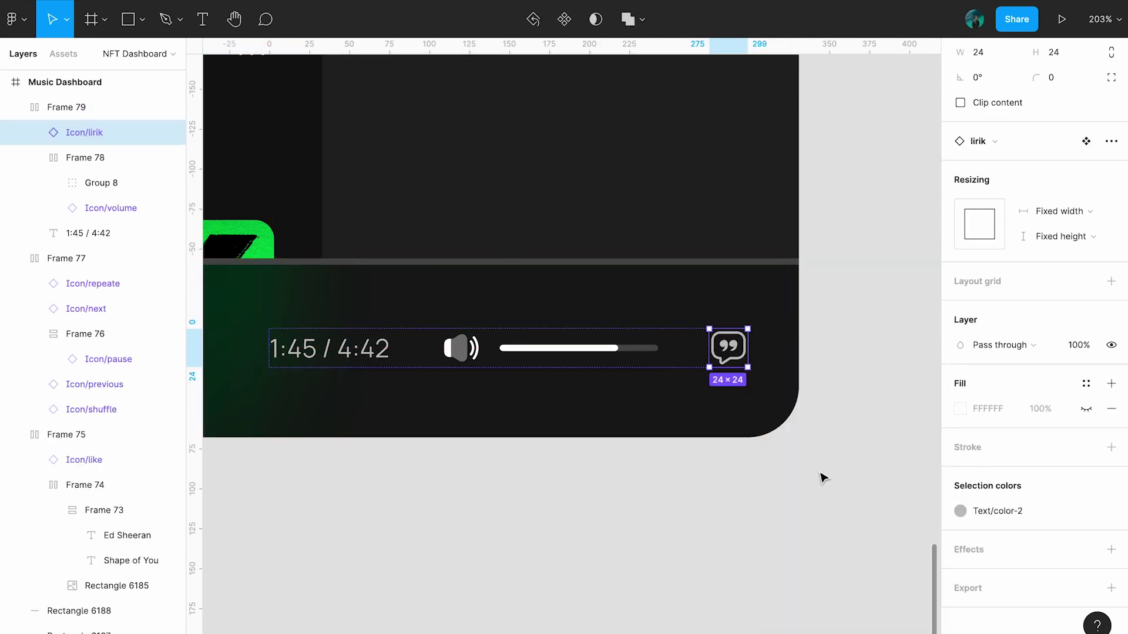
{"action": "scroll", "coordinate": [679, 517], "scroll_direction": "down", "scroll_amount": 5, "text": "ctrl"}
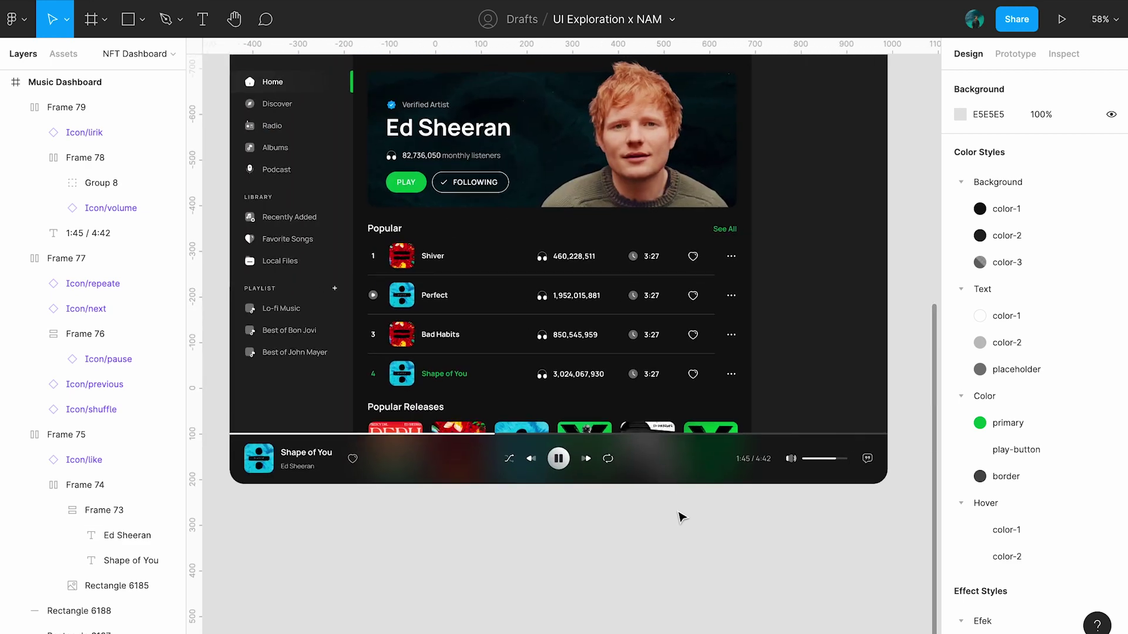
Copy the Popular heading and See All link into a Fans Also Like header row.
{"action": "scroll", "coordinate": [679, 516], "scroll_direction": "up", "scroll_amount": 3}
{"action": "scroll", "coordinate": [673, 309], "scroll_direction": "up", "scroll_amount": 5, "text": "ctrl"}
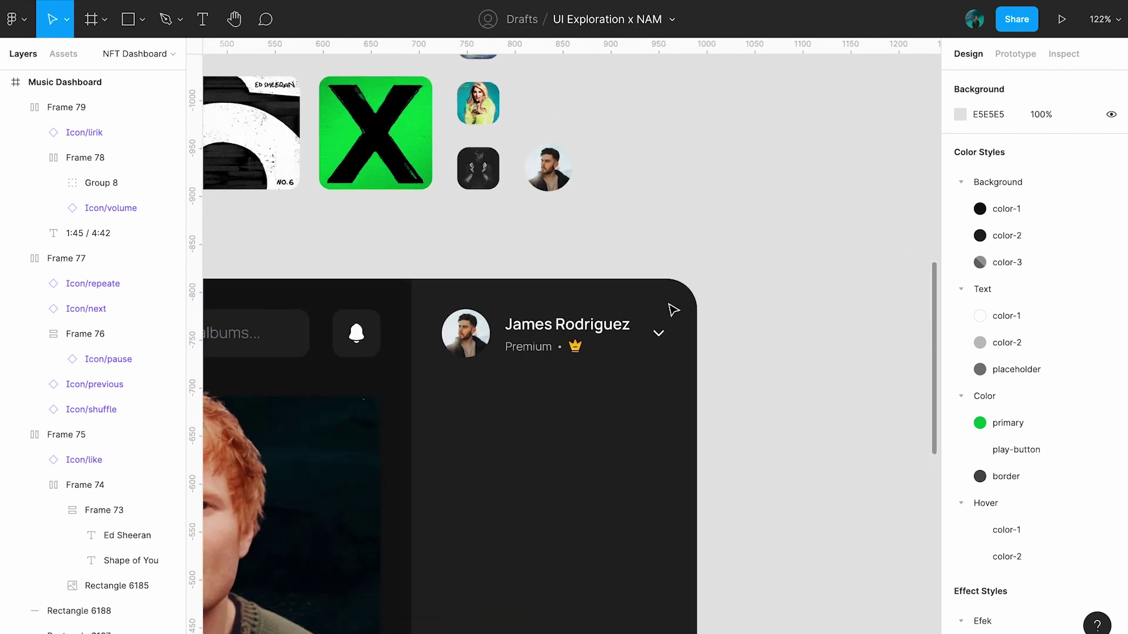
{"action": "scroll", "coordinate": [583, 322], "scroll_direction": "down", "scroll_amount": 5}
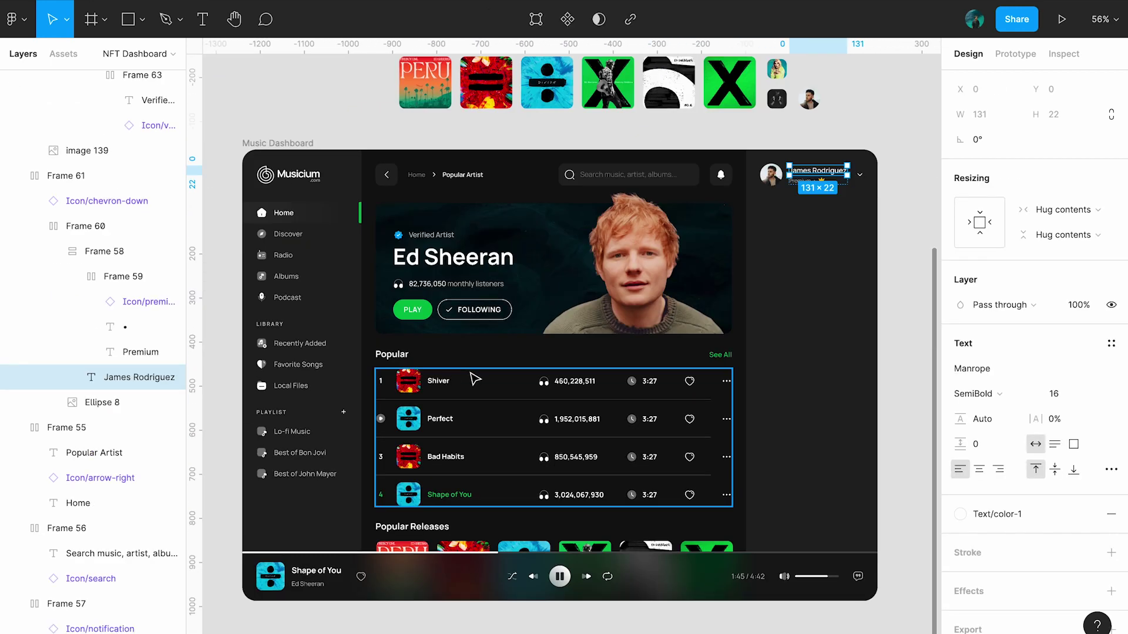
{"action": "left_click_drag", "start_coordinate": [390, 350], "coordinate": [770, 262]}
{"action": "scroll", "coordinate": [770, 262], "scroll_direction": "up", "scroll_amount": 5}
{"action": "left_click_drag", "start_coordinate": [644, 223], "coordinate": [604, 223]}
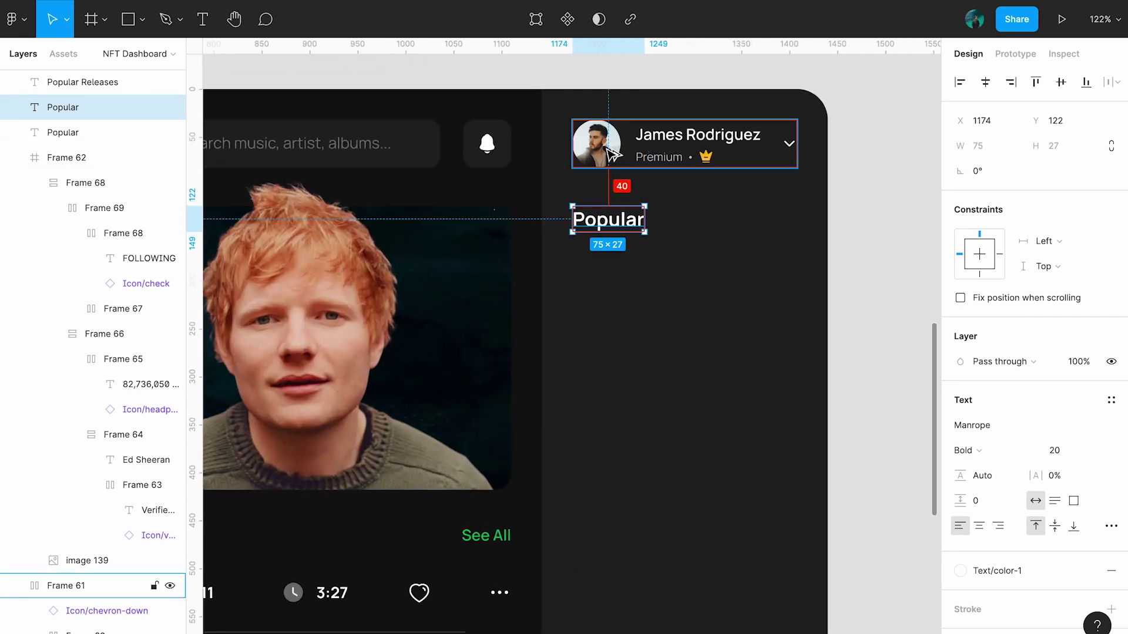
{"action": "double_click", "coordinate": [624, 216]}
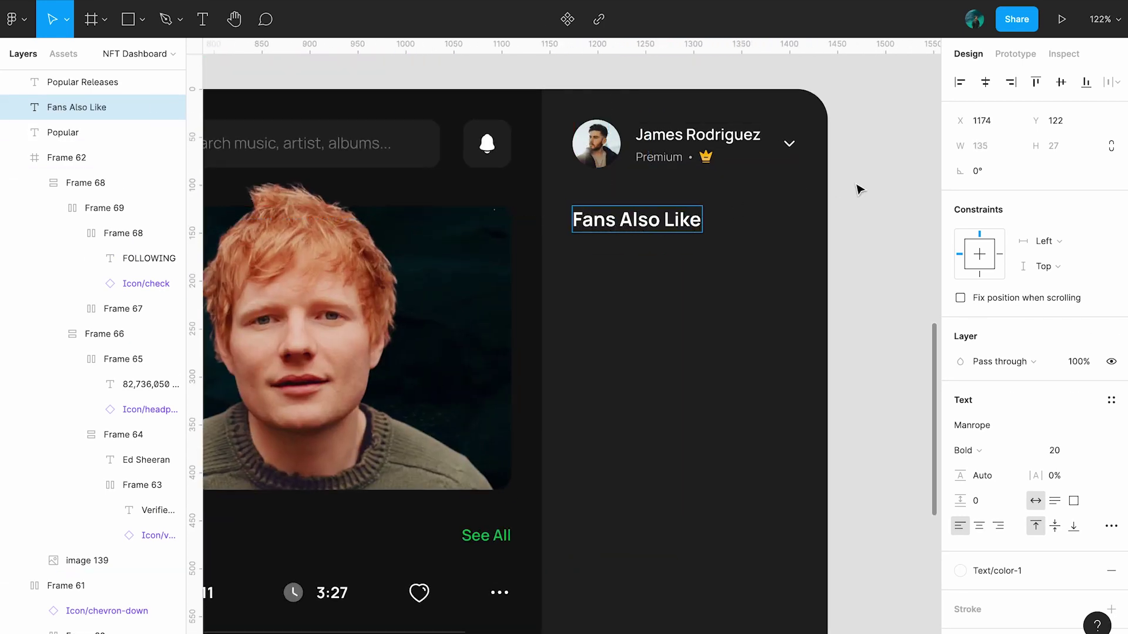
{"action": "left_click", "coordinate": [486, 535]}
{"action": "left_click_drag", "start_coordinate": [486, 535], "coordinate": [781, 221]}
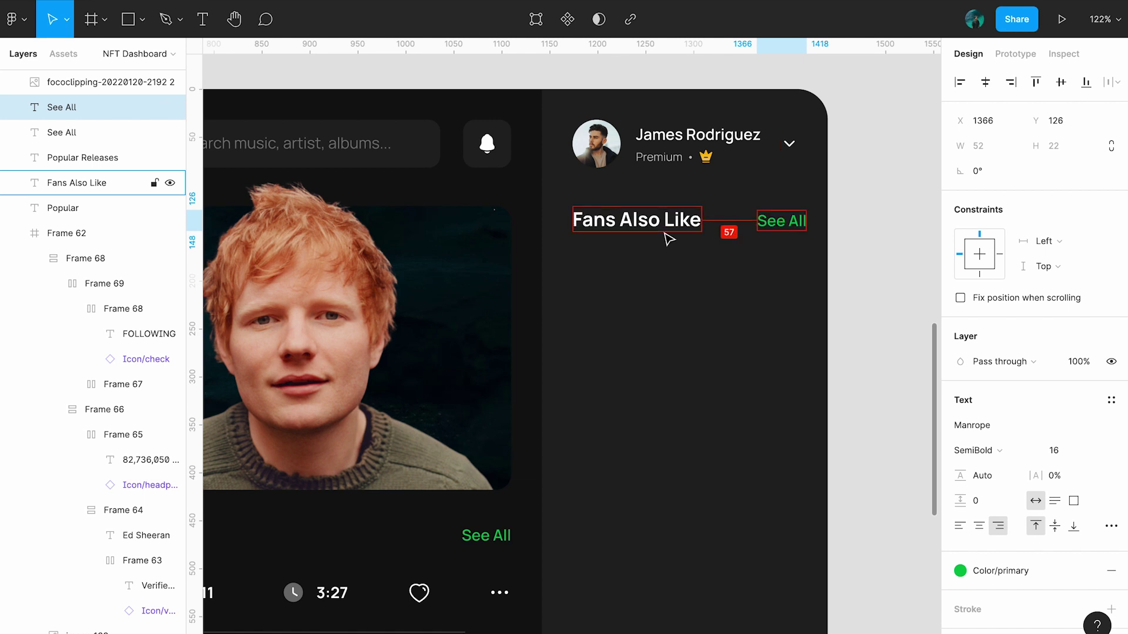
{"action": "left_click", "coordinate": [899, 239]}
{"action": "scroll", "coordinate": [763, 235], "scroll_direction": "right", "scroll_amount": 2}
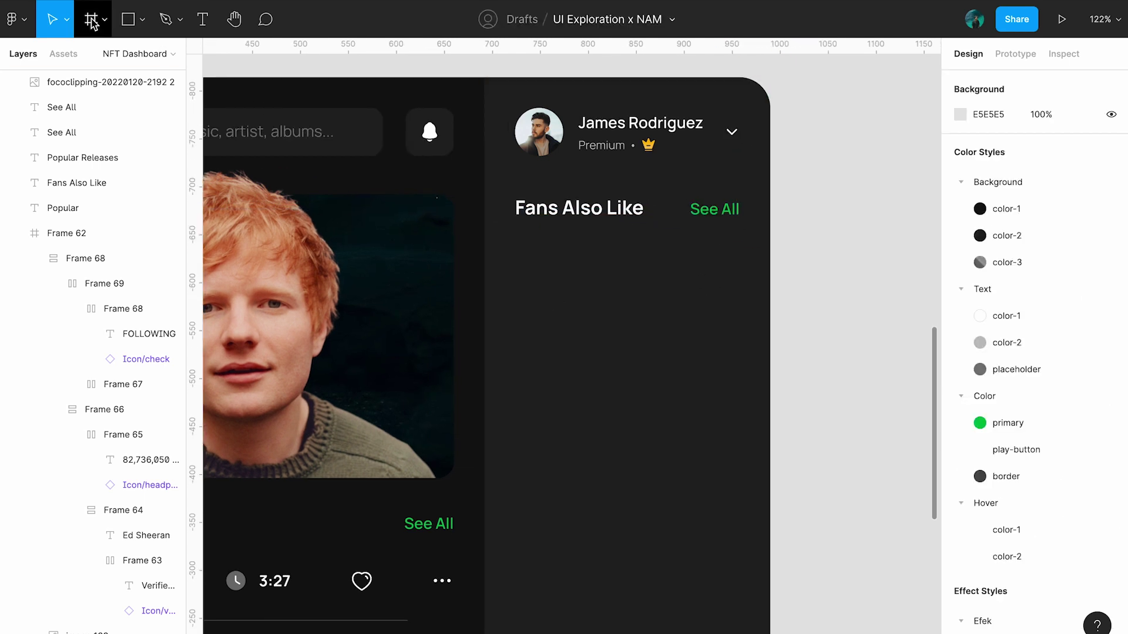
Draw a 234×234 card placeholder below the Fans Also Like heading.
{"action": "left_click", "coordinate": [128, 19]}
{"action": "scroll", "coordinate": [814, 339], "scroll_direction": "up", "scroll_amount": 3}
{"action": "left_click_drag", "start_coordinate": [432, 225], "coordinate": [718, 476]}
{"action": "left_click_drag", "start_coordinate": [429, 340], "coordinate": [423, 340]}
{"action": "scroll", "coordinate": [629, 294], "scroll_direction": "right", "scroll_amount": 1}
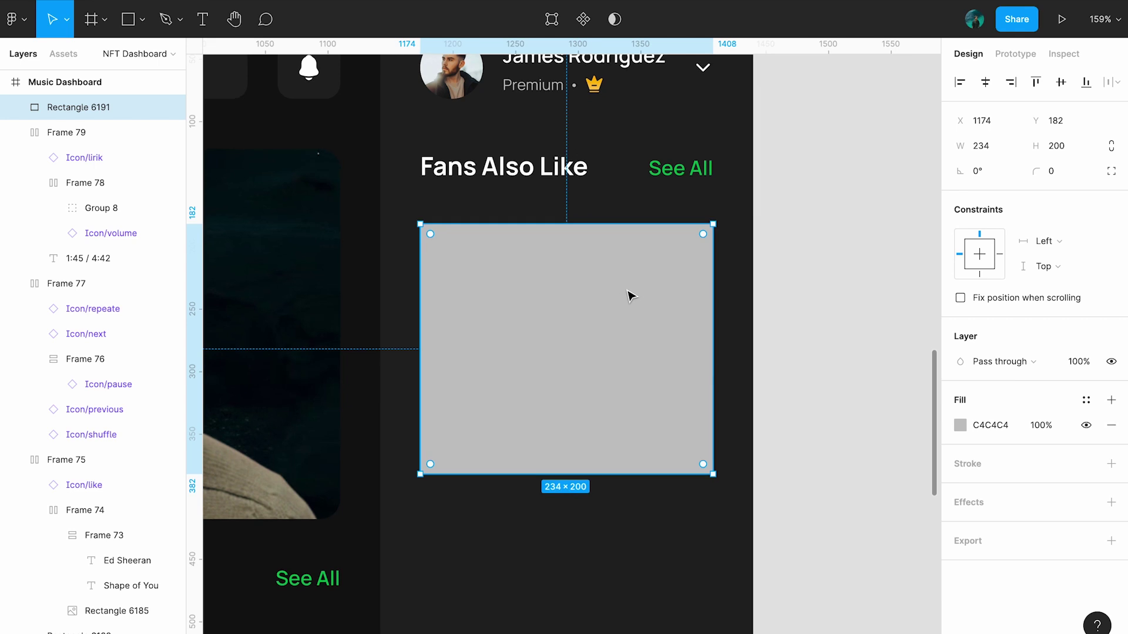
{"action": "scroll", "coordinate": [630, 295], "scroll_direction": "down", "scroll_amount": 1}
{"action": "type", "text": "234"}
{"action": "key", "text": "Return"}
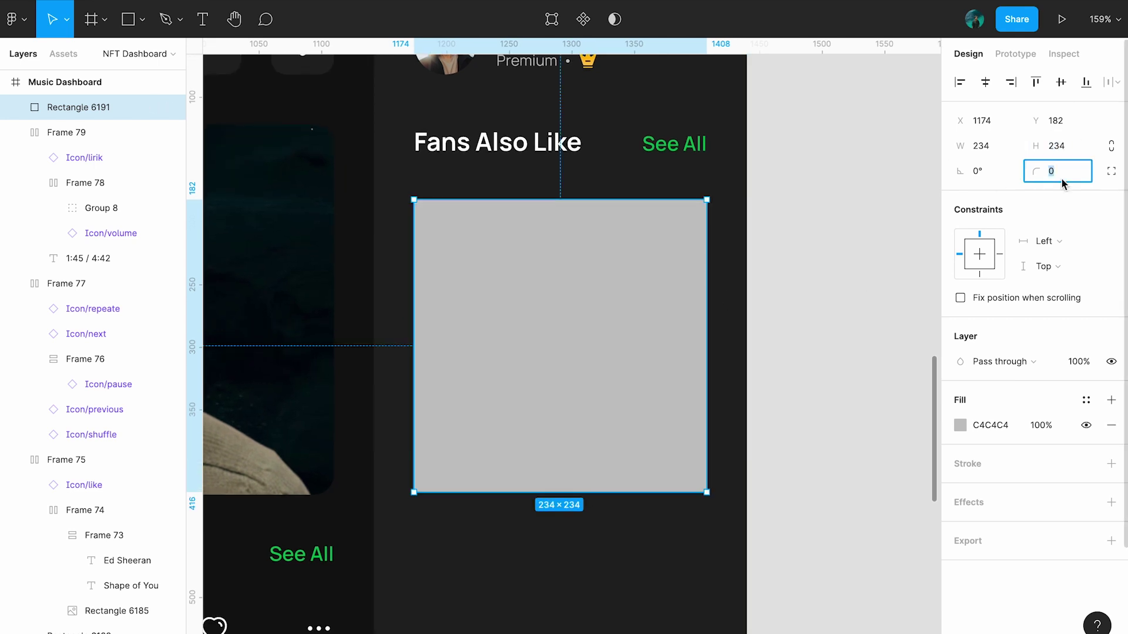
{"action": "type", "text": "12"}
Paste the copied James Arthur photo into the card placeholder.
{"action": "left_click", "coordinate": [826, 317]}
{"action": "scroll", "coordinate": [776, 245], "scroll_direction": "down", "scroll_amount": 5}
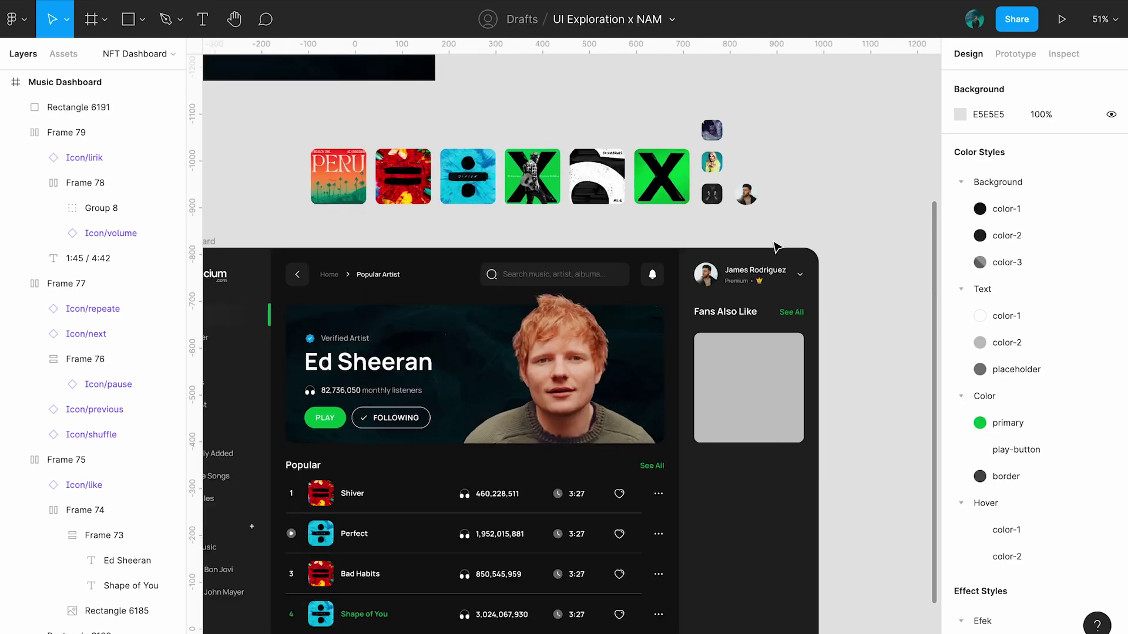
{"action": "scroll", "coordinate": [775, 245], "scroll_direction": "down", "scroll_amount": 3}
{"action": "scroll", "coordinate": [775, 245], "scroll_direction": "up", "scroll_amount": 3}
{"action": "scroll", "coordinate": [775, 245], "scroll_direction": "up", "scroll_amount": 3}
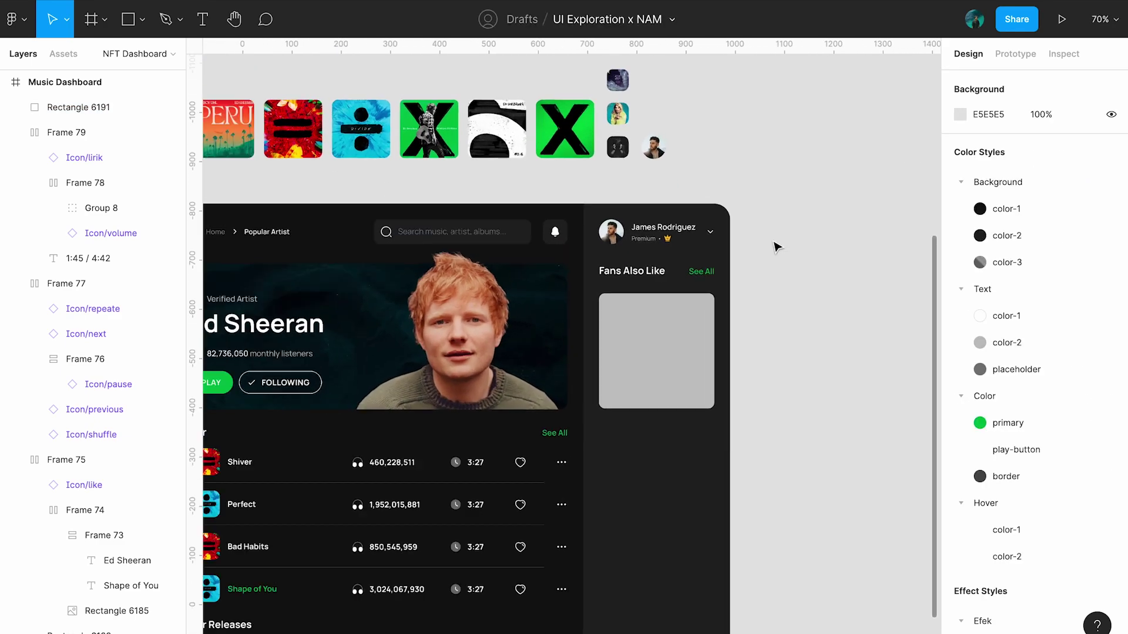
{"action": "scroll", "coordinate": [689, 202], "scroll_direction": "up", "scroll_amount": 3}
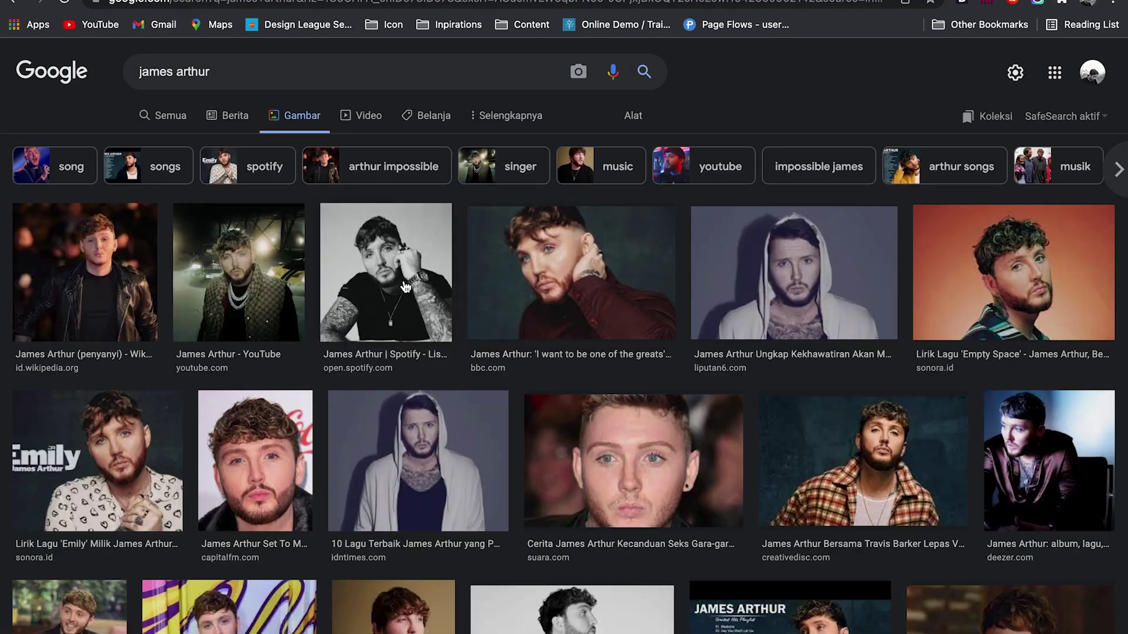
{"action": "key", "text": "ctrl+v"}
{"action": "scroll", "coordinate": [723, 368], "scroll_direction": "up", "scroll_amount": 2}
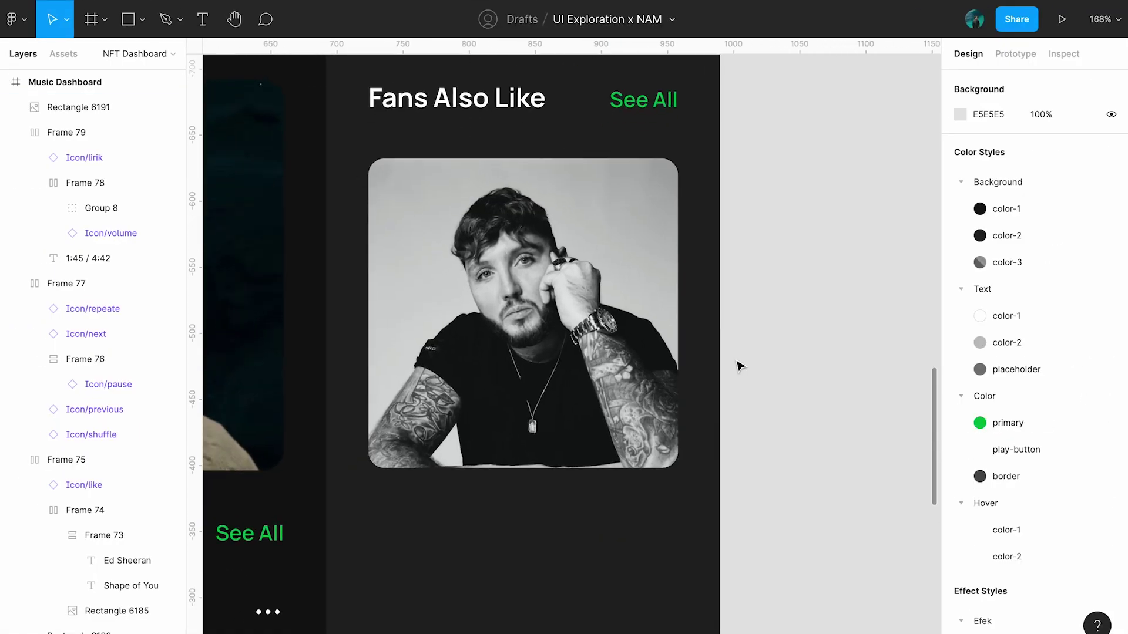
Duplicate the photo into a 234×71 bottom strip with square top corners.
{"action": "left_click", "coordinate": [660, 351]}
{"action": "key", "text": "ctrl+d"}
{"action": "mouse_move", "coordinate": [522, 159]}
{"action": "left_mouse_down"}
{"action": "mouse_move", "coordinate": [516, 401]}
{"action": "mouse_move", "coordinate": [528, 374]}
{"action": "left_mouse_up"}
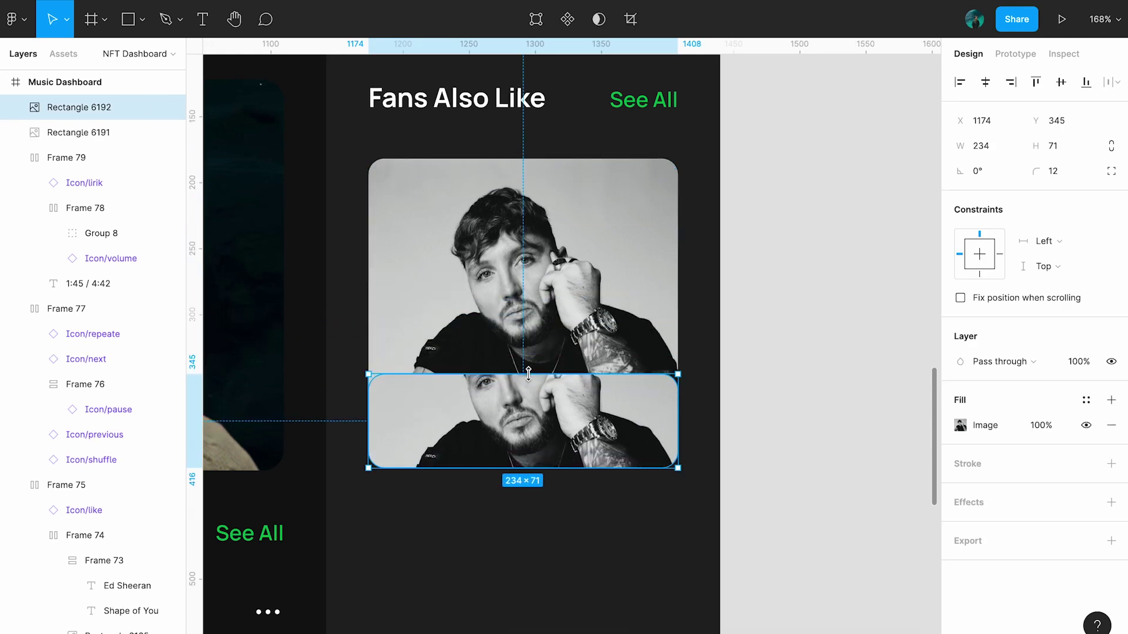
{"action": "left_click", "coordinate": [1110, 425]}
{"action": "left_click", "coordinate": [1110, 400]}
{"action": "left_click", "coordinate": [1110, 171]}
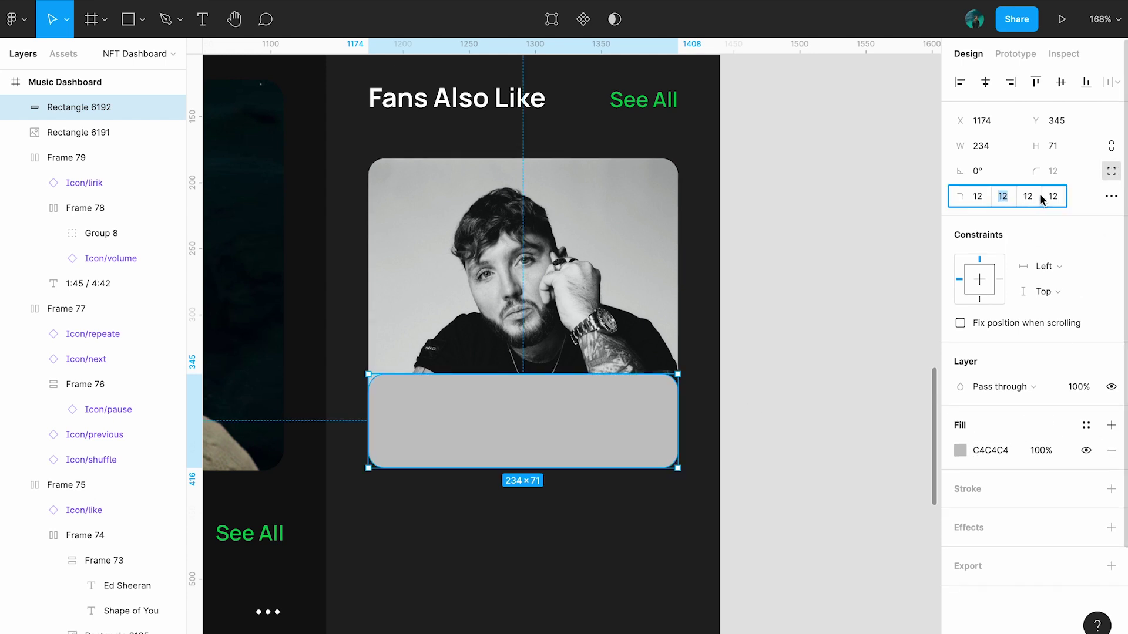
{"action": "type", "text": "0"}
{"action": "key", "text": "Tab"}
{"action": "type", "text": "0"}
{"action": "key", "text": "Return"}
Fill the strip with Background/color-3, add Efek/blur, and copy the title onto it.
{"action": "left_click", "coordinate": [1086, 424]}
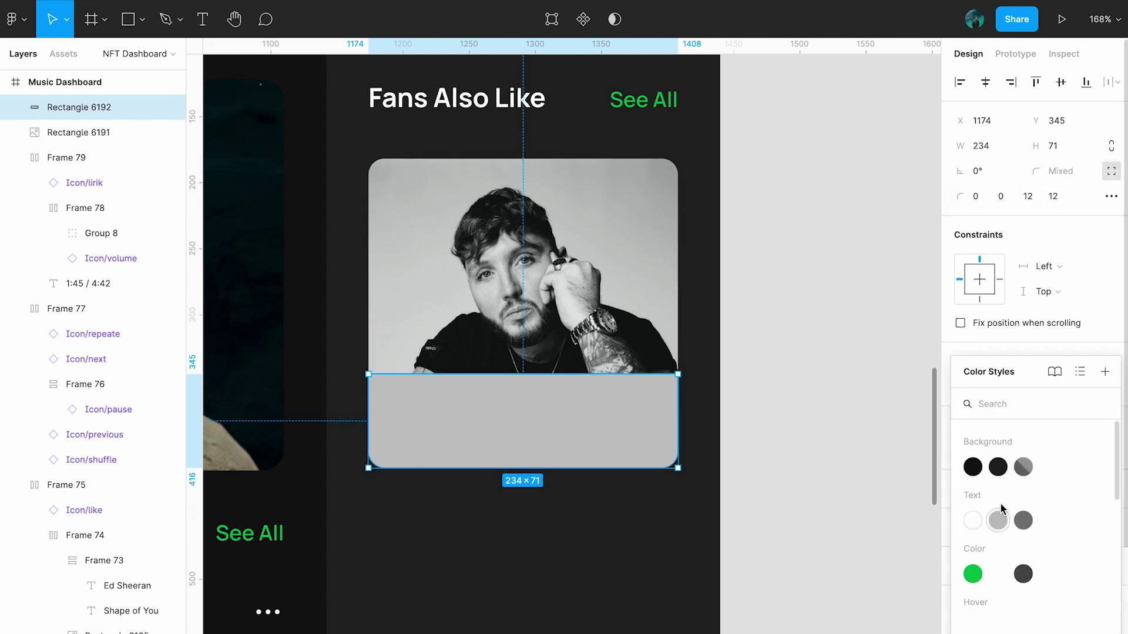
{"action": "left_click", "coordinate": [1023, 467]}
{"action": "left_click", "coordinate": [1087, 503]}
{"action": "left_click", "coordinate": [989, 622]}
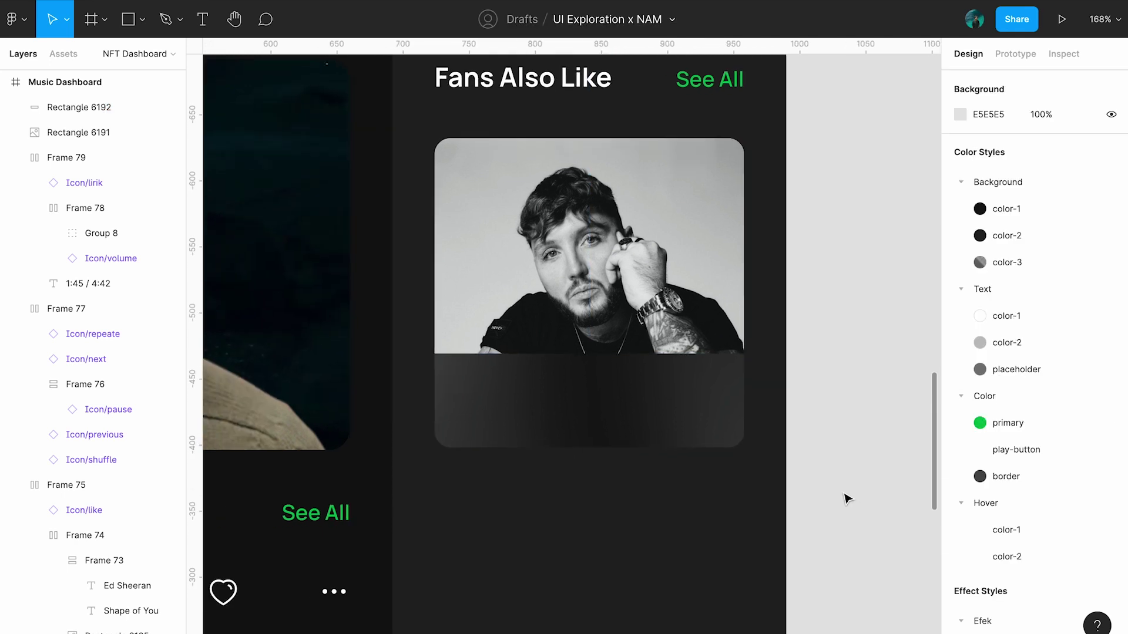
{"action": "left_click", "coordinate": [828, 379]}
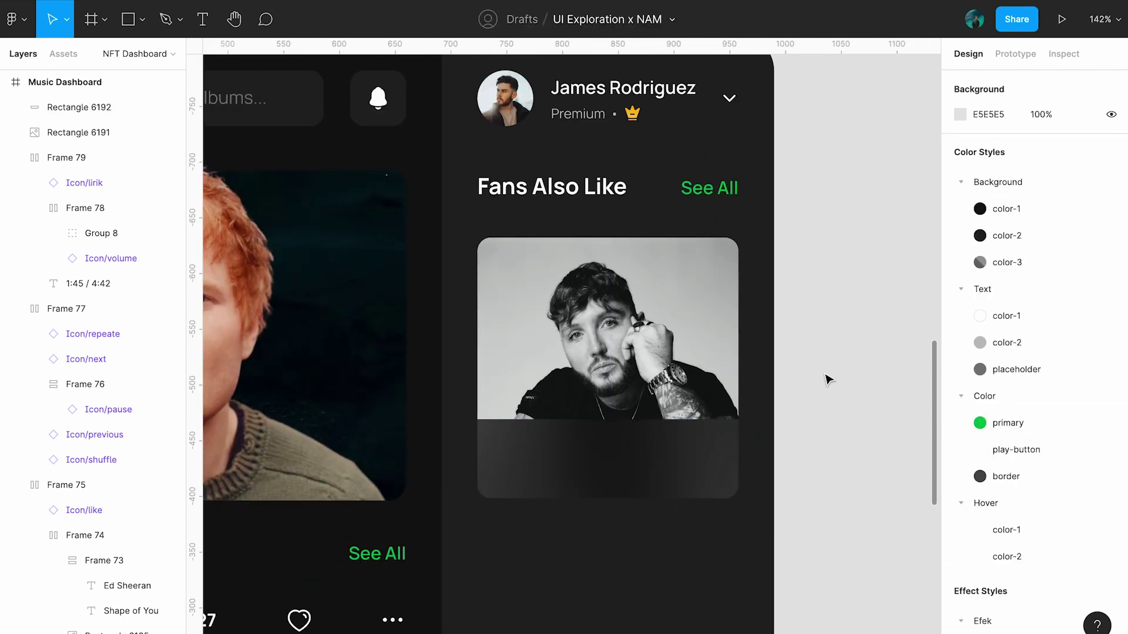
{"action": "scroll", "coordinate": [828, 379], "scroll_direction": "down", "scroll_amount": 2}
{"action": "mouse_move", "coordinate": [546, 126]}
{"action": "left_mouse_down"}
{"action": "mouse_move", "coordinate": [596, 403]}
{"action": "mouse_move", "coordinate": [551, 395]}
{"action": "left_mouse_up"}
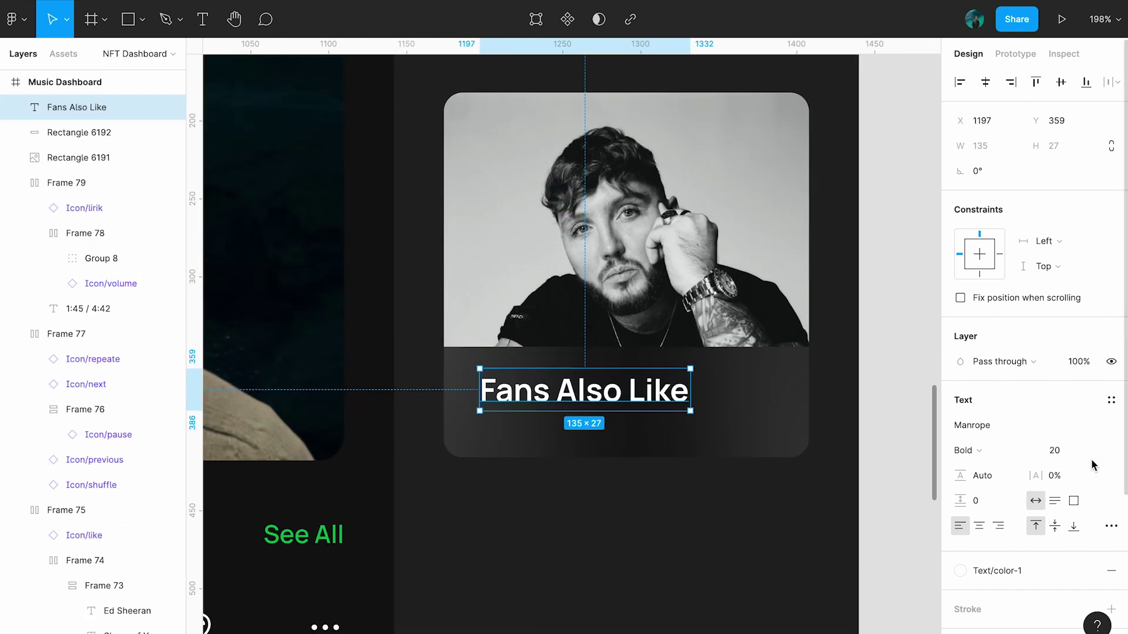
Turn the copied title into 'James Arthur' at size 14 SemiBold.
{"action": "key", "text": "Return"}
{"action": "left_click", "coordinate": [966, 450]}
{"action": "left_click", "coordinate": [991, 429]}
{"action": "key", "text": "Return"}
{"action": "type", "text": "James Arthur"}
{"action": "key", "text": "Escape"}
Duplicate the name below, stack both lines in auto layout, and shrink the lower to 12.
{"action": "left_click_drag", "start_coordinate": [411, 375], "coordinate": [411, 416]}
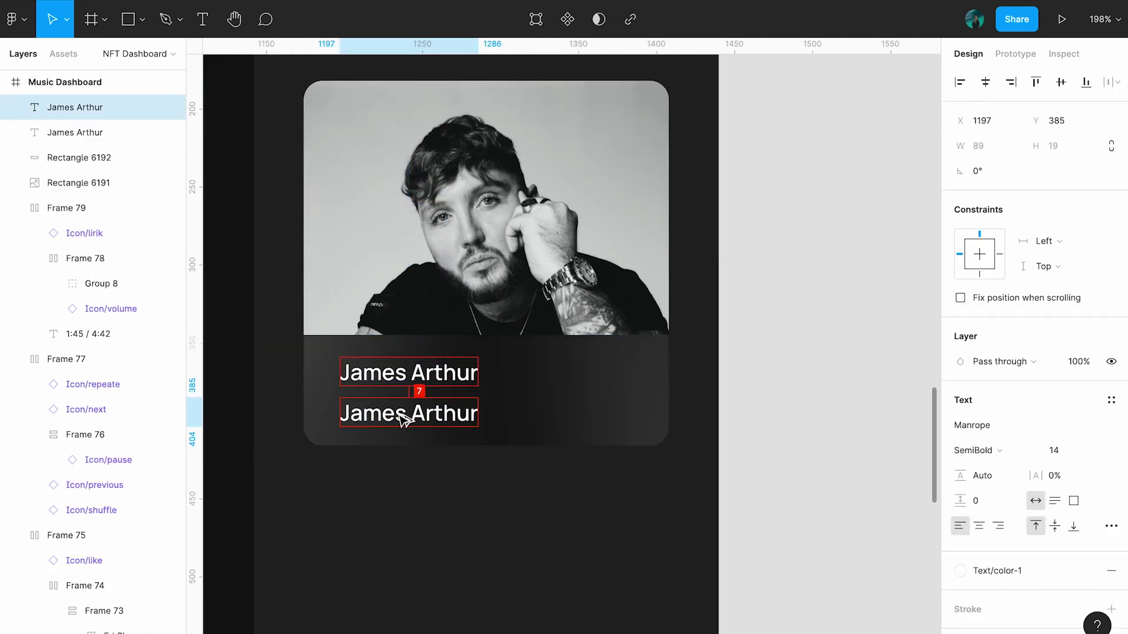
{"action": "key", "text": "shift+a"}
{"action": "left_click_drag", "start_coordinate": [1003, 285], "coordinate": [1000, 285]}
{"action": "left_click", "coordinate": [411, 408]}
{"action": "left_click", "coordinate": [1063, 393]}
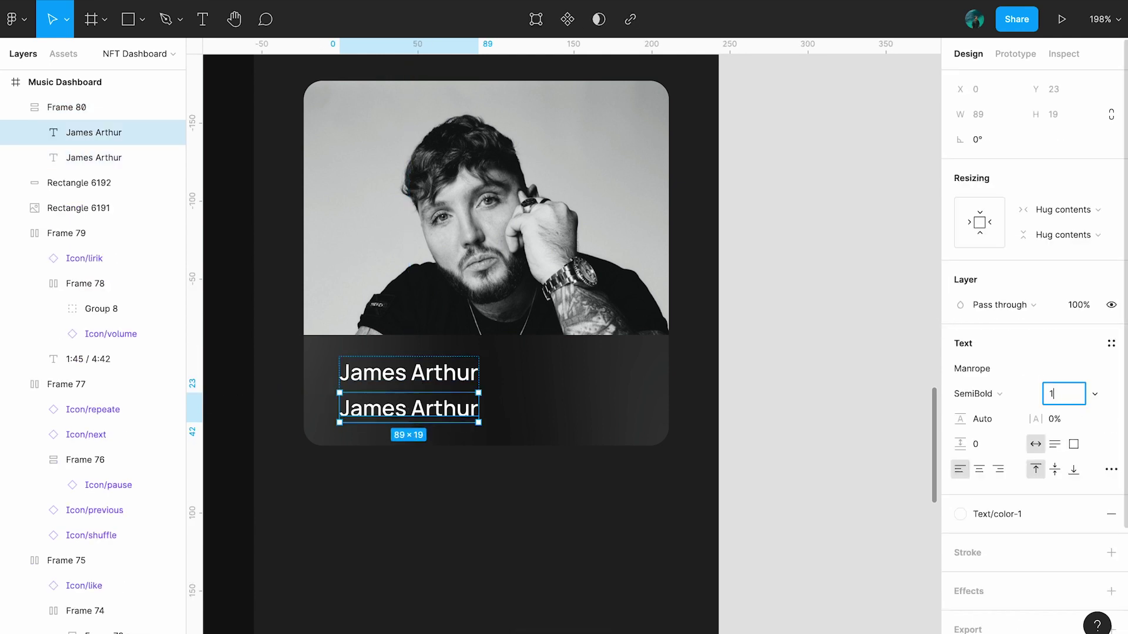
{"action": "type", "text": "2"}
{"action": "key", "text": "Return"}
{"action": "key", "text": "Escape"}
Set the lower James Arthur line to Regular weight with a grey text colour.
{"action": "left_click", "coordinate": [400, 406]}
{"action": "left_click", "coordinate": [977, 393]}
{"action": "left_click", "coordinate": [981, 345]}
{"action": "left_click", "coordinate": [959, 514]}
{"action": "left_click", "coordinate": [997, 521]}
{"action": "key", "text": "Escape"}
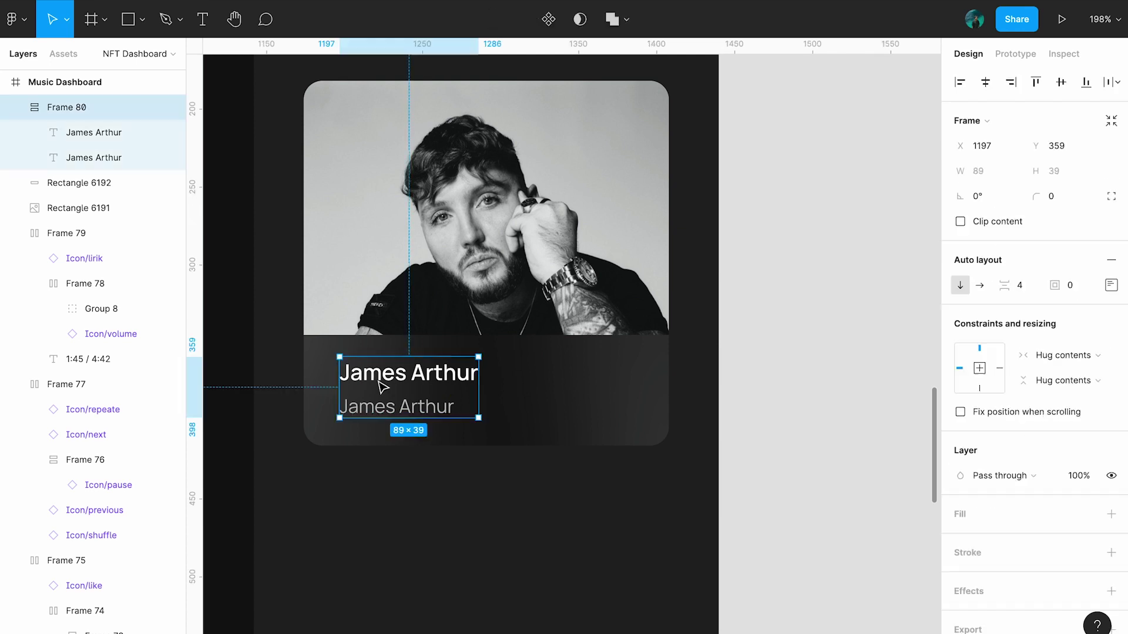
{"action": "left_click", "coordinate": [820, 356]}
{"action": "scroll", "coordinate": [819, 356], "scroll_direction": "down", "scroll_amount": 3}
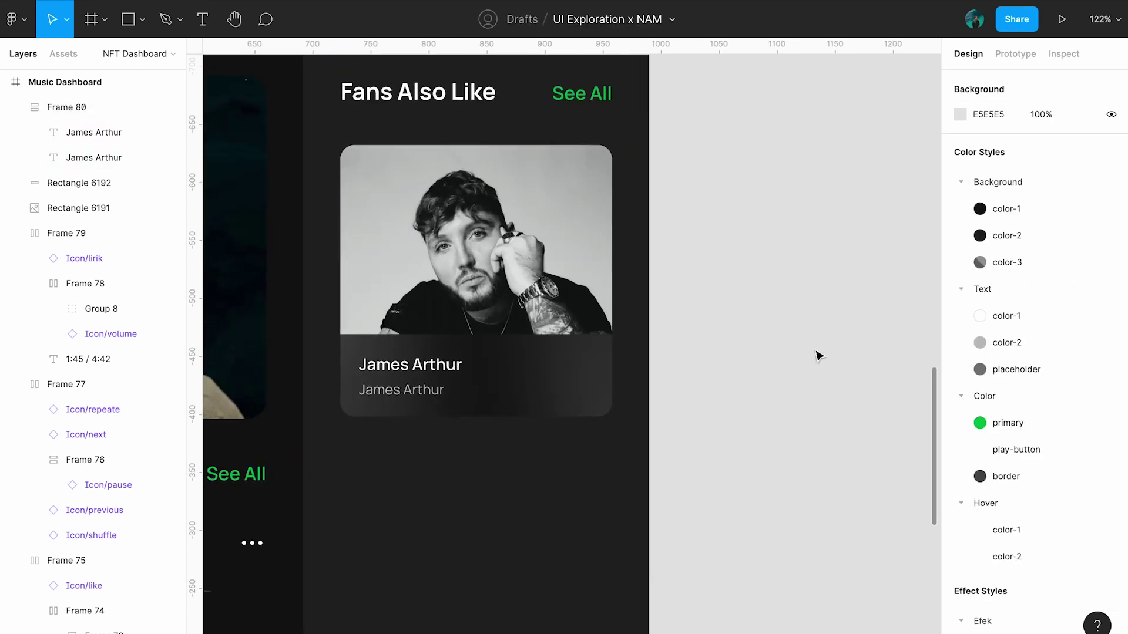
{"action": "scroll", "coordinate": [567, 418], "scroll_direction": "down", "scroll_amount": 1}
{"action": "scroll", "coordinate": [567, 418], "scroll_direction": "up", "scroll_amount": 3}
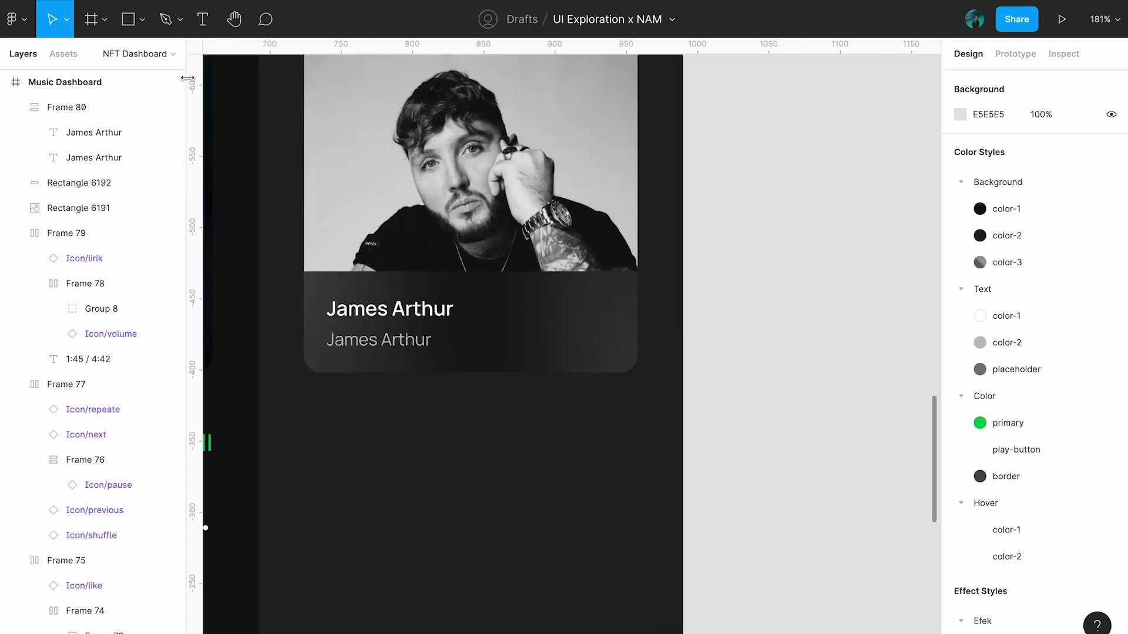
Draw a small ellipse dot below the artist card, duplicate it into four, and group them.
{"action": "left_click", "coordinate": [142, 20]}
{"action": "left_click", "coordinate": [126, 113]}
{"action": "scroll", "coordinate": [422, 397], "scroll_direction": "up", "scroll_amount": 2}
{"action": "left_click_drag", "start_coordinate": [424, 400], "coordinate": [467, 414]}
{"action": "key", "text": "ctrl+d"}
{"action": "key", "text": "ctrl+d"}
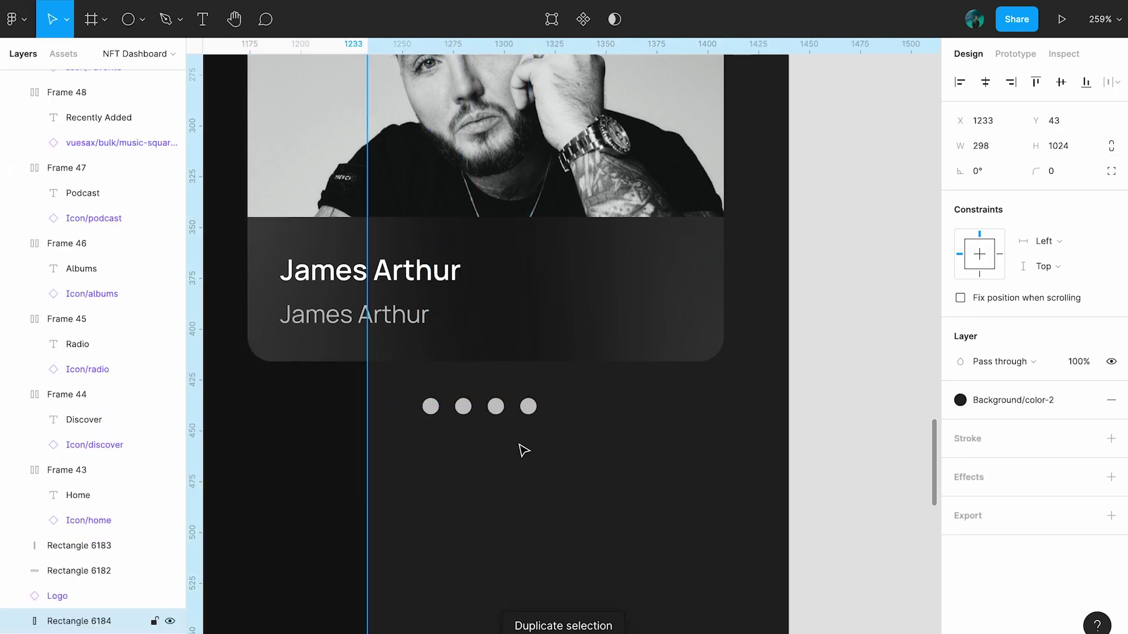
{"action": "left_click", "coordinate": [867, 384]}
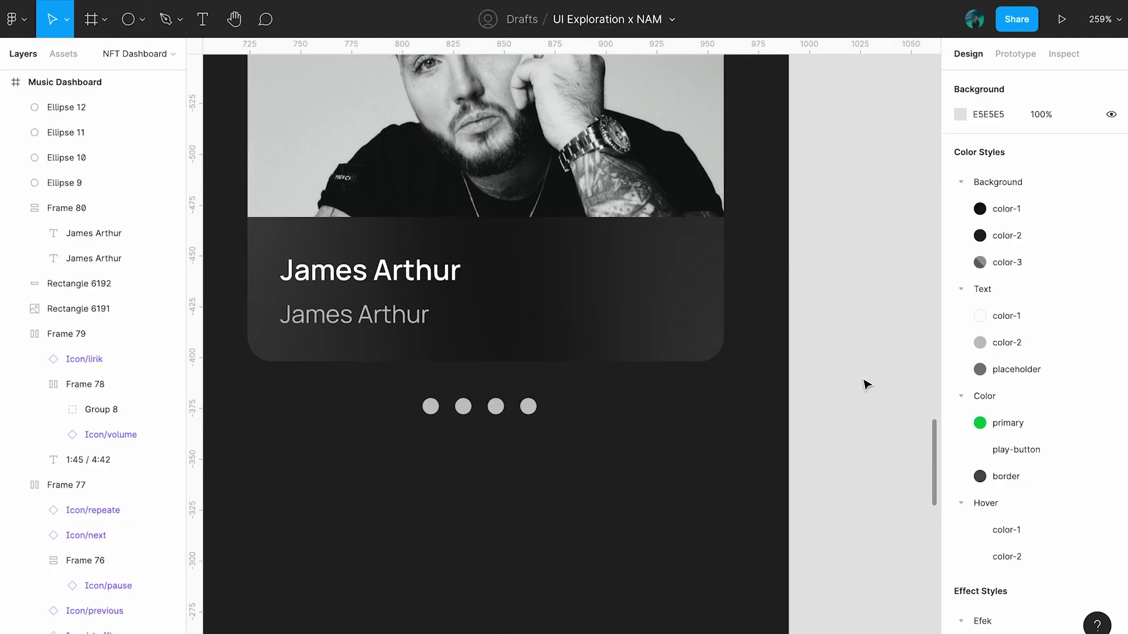
{"action": "left_click", "coordinate": [430, 407]}
{"action": "key", "text": "ctrl+g"}
Fill the first dot solid white FFFFFF and the other three 40% white FFFFFF40.
{"action": "double_click", "coordinate": [430, 407]}
{"action": "left_click", "coordinate": [989, 400]}
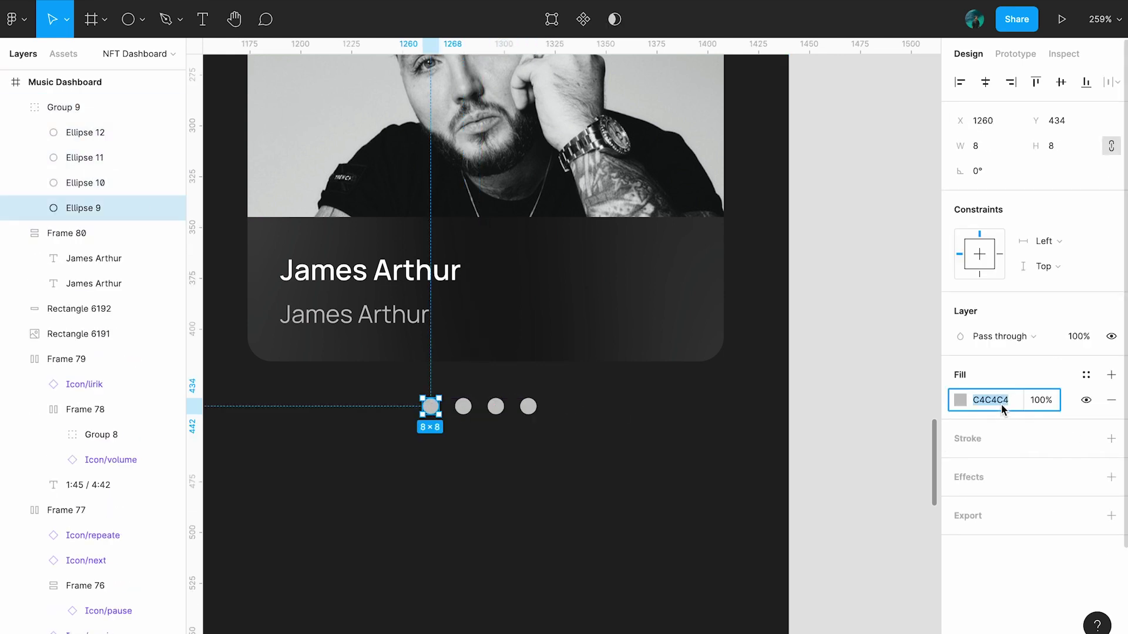
{"action": "type", "text": "FFFFFF"}
{"action": "left_click", "coordinate": [462, 406]}
{"action": "left_click", "coordinate": [989, 462]}
{"action": "type", "text": "FFFFFF40"}
{"action": "key", "text": "Return"}
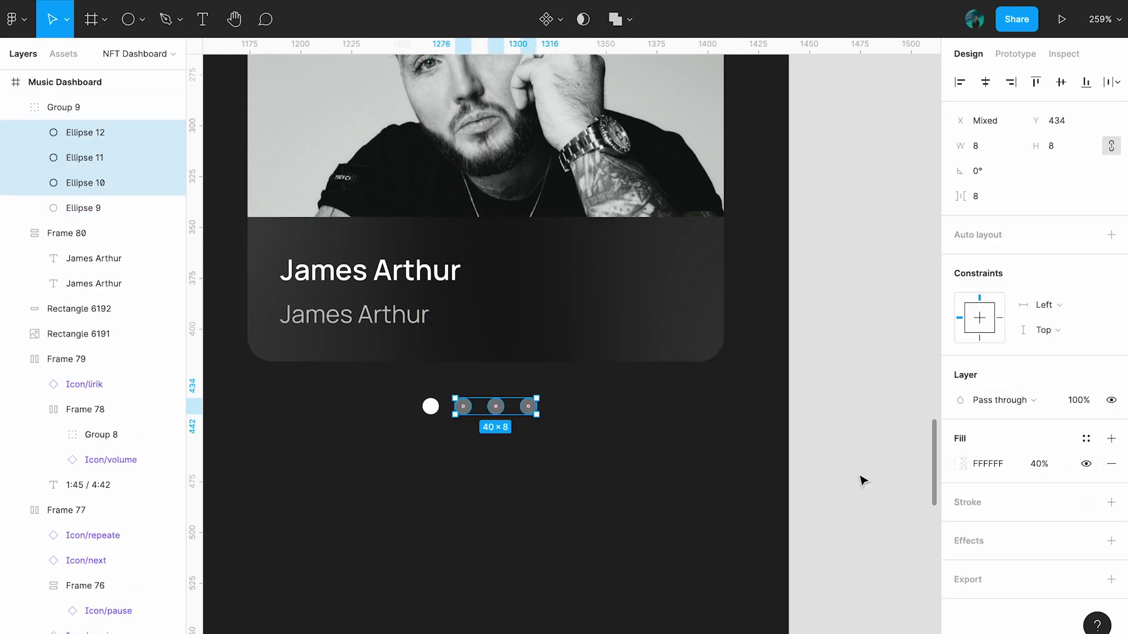
{"action": "key", "text": "Escape"}
{"action": "left_click", "coordinate": [523, 337], "text": "shift"}
{"action": "left_click", "coordinate": [875, 307]}
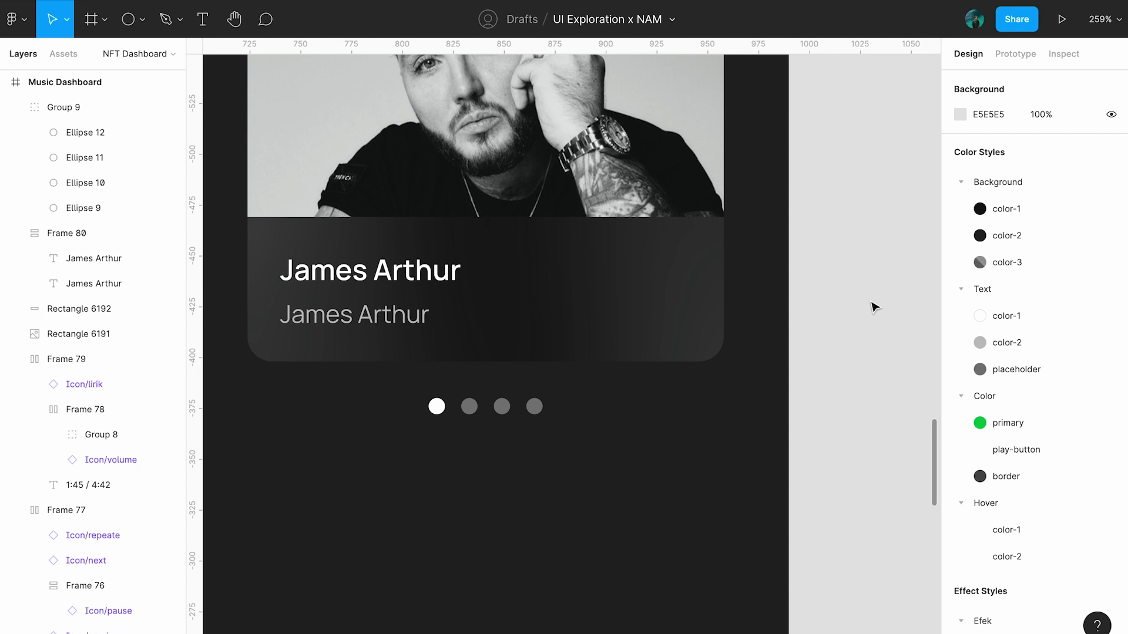
Nudge the dots up under the card and group the card's photo, overlay and name.
{"action": "left_click", "coordinate": [587, 346]}
{"action": "left_click", "coordinate": [504, 407], "text": "shift"}
{"action": "key", "text": "Up"}
{"action": "key", "text": "Up"}
{"action": "key", "text": "Up"}
{"action": "left_click", "coordinate": [390, 276], "text": "shift"}
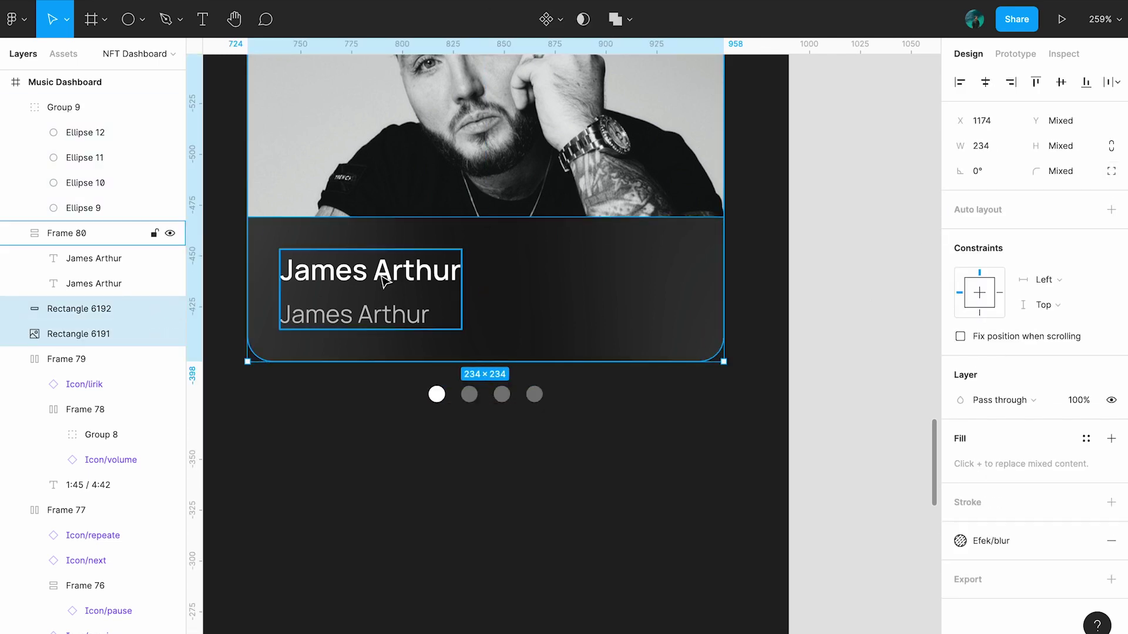
{"action": "key", "text": "ctrl+g"}
Stack the card and dots in an auto-layout frame and shift it up slightly.
{"action": "scroll", "coordinate": [411, 370], "scroll_direction": "down", "scroll_amount": 3}
{"action": "key", "text": "shift+a"}
{"action": "left_click", "coordinate": [1111, 285]}
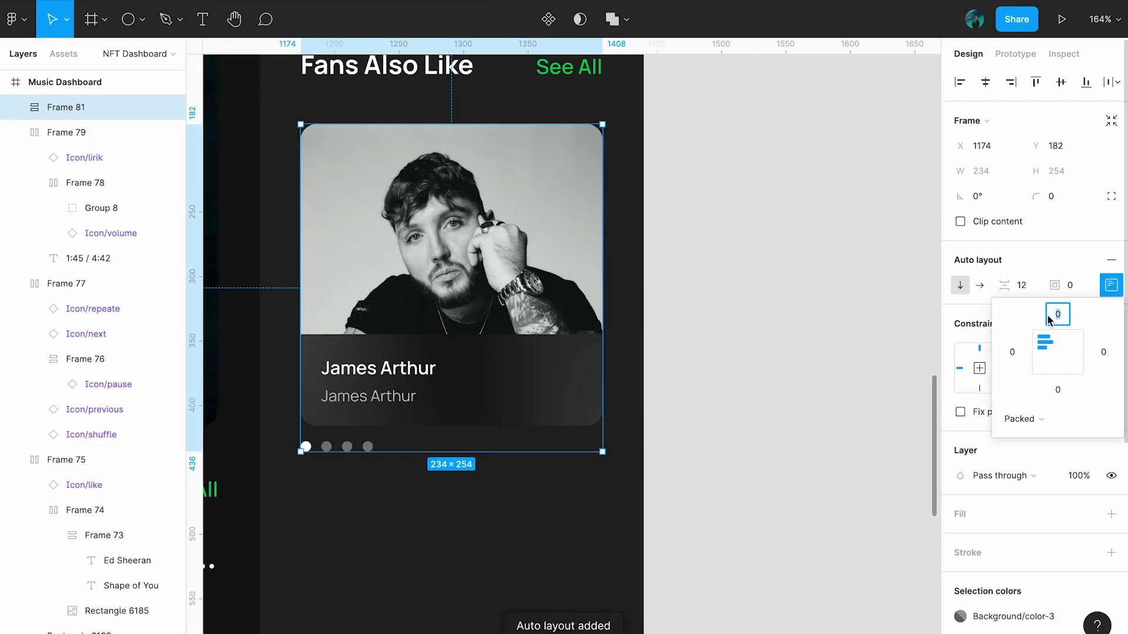
{"action": "left_click", "coordinate": [1057, 317]}
{"action": "left_click", "coordinate": [856, 350]}
{"action": "scroll", "coordinate": [856, 350], "scroll_direction": "up", "scroll_amount": 5}
{"action": "scroll", "coordinate": [593, 294], "scroll_direction": "down", "scroll_amount": 3}
{"action": "left_click", "coordinate": [594, 293]}
{"action": "key", "text": "shift+Up"}
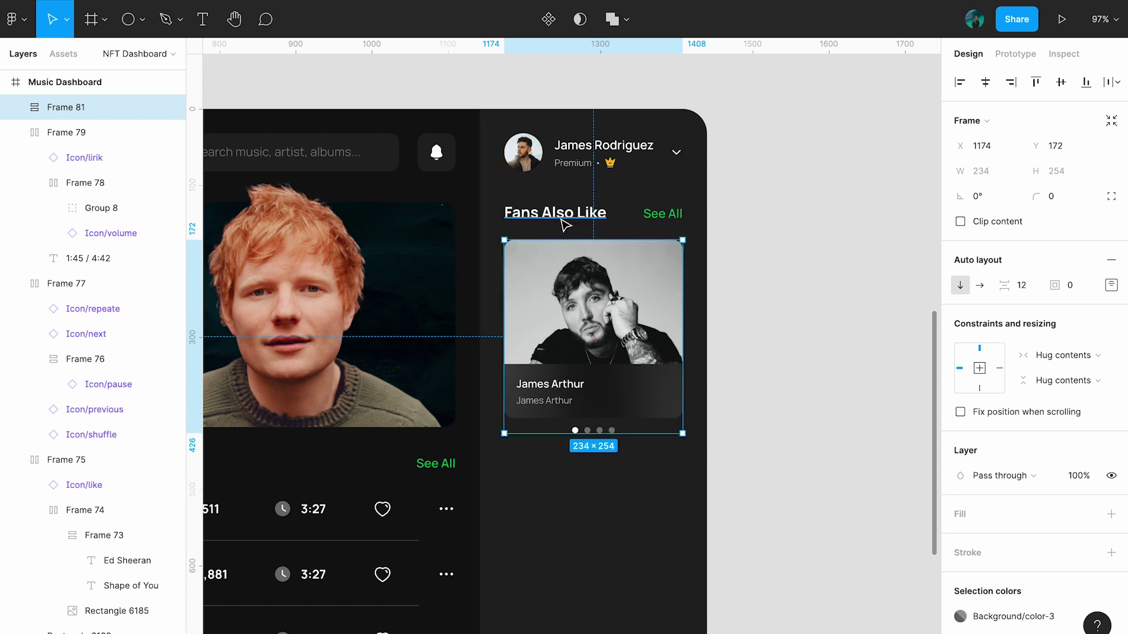
Copy the Fans Also Like and See All heading row below the card.
{"action": "left_click", "coordinate": [565, 225], "text": "shift"}
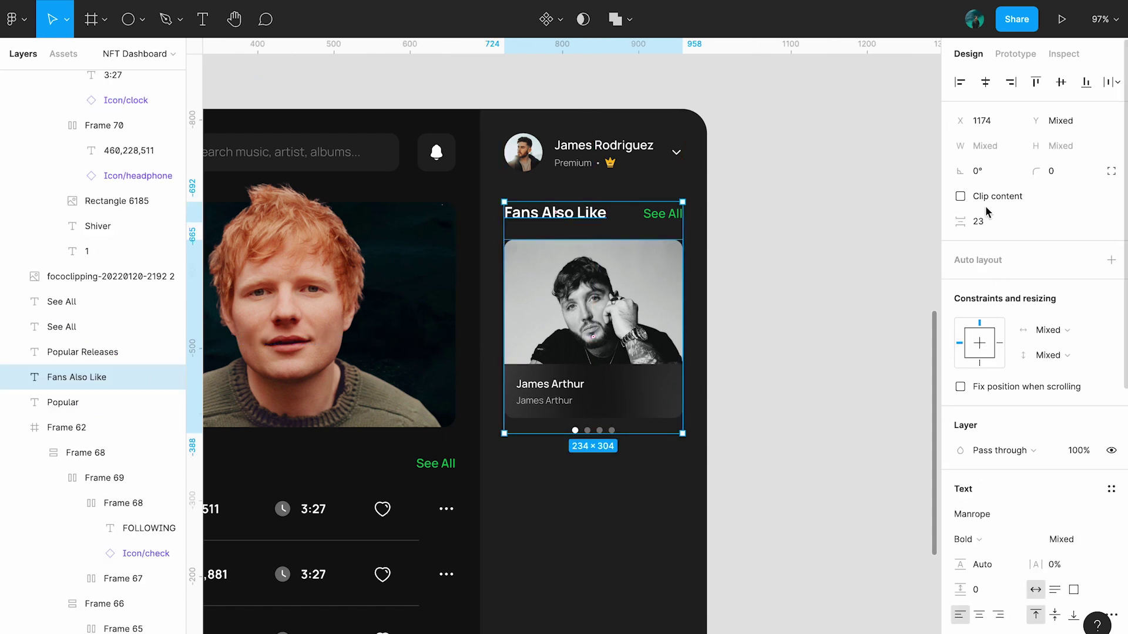
{"action": "key", "text": "Escape"}
{"action": "scroll", "coordinate": [470, 176], "scroll_direction": "right", "scroll_amount": 2}
{"action": "scroll", "coordinate": [469, 176], "scroll_direction": "down", "scroll_amount": 1}
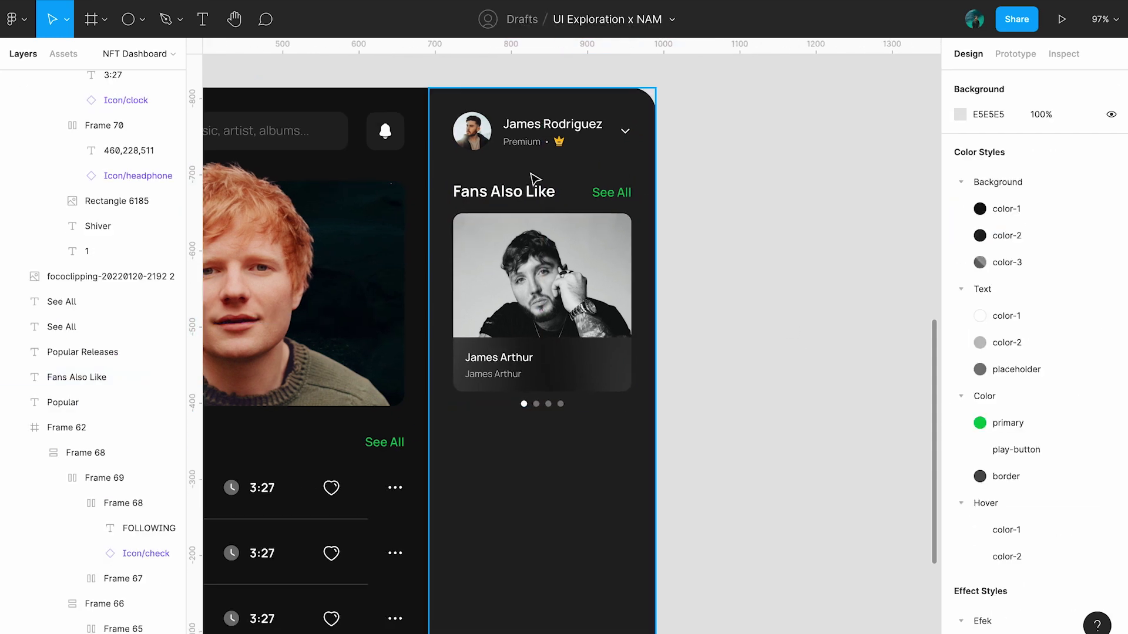
{"action": "left_click", "coordinate": [611, 193]}
{"action": "left_click", "coordinate": [555, 199], "text": "shift"}
{"action": "left_click_drag", "start_coordinate": [555, 200], "coordinate": [562, 457], "text": "alt"}
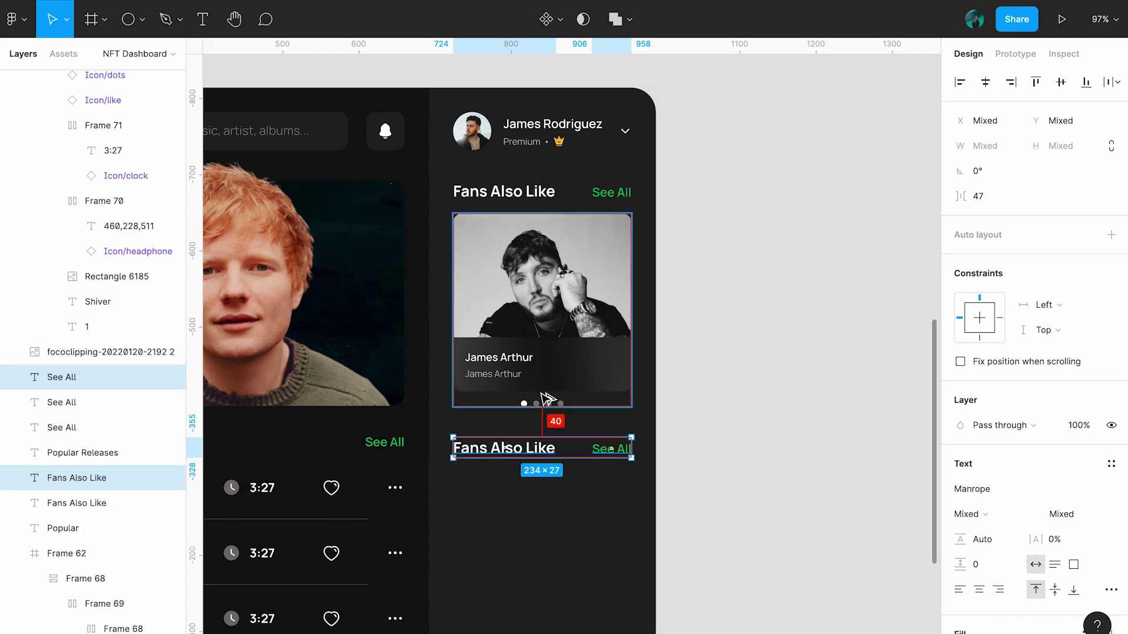
Position the copied heading row, now Recent Played, just beneath the card.
{"action": "left_click_drag", "start_coordinate": [546, 399], "coordinate": [546, 393]}
{"action": "left_click", "coordinate": [528, 445]}
{"action": "type", "text": "Recent Played"}
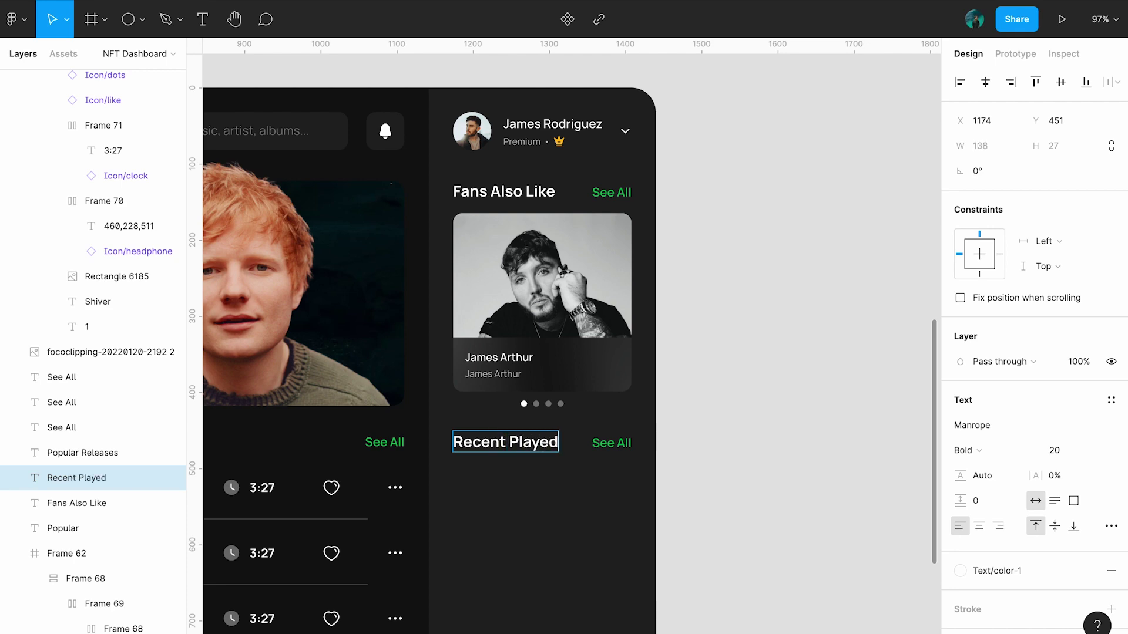
{"action": "left_click", "coordinate": [773, 440]}
{"action": "scroll", "coordinate": [773, 441], "scroll_direction": "down", "scroll_amount": 3}
{"action": "scroll", "coordinate": [772, 440], "scroll_direction": "left", "scroll_amount": 1}
{"action": "scroll", "coordinate": [606, 395], "scroll_direction": "down", "scroll_amount": 1}
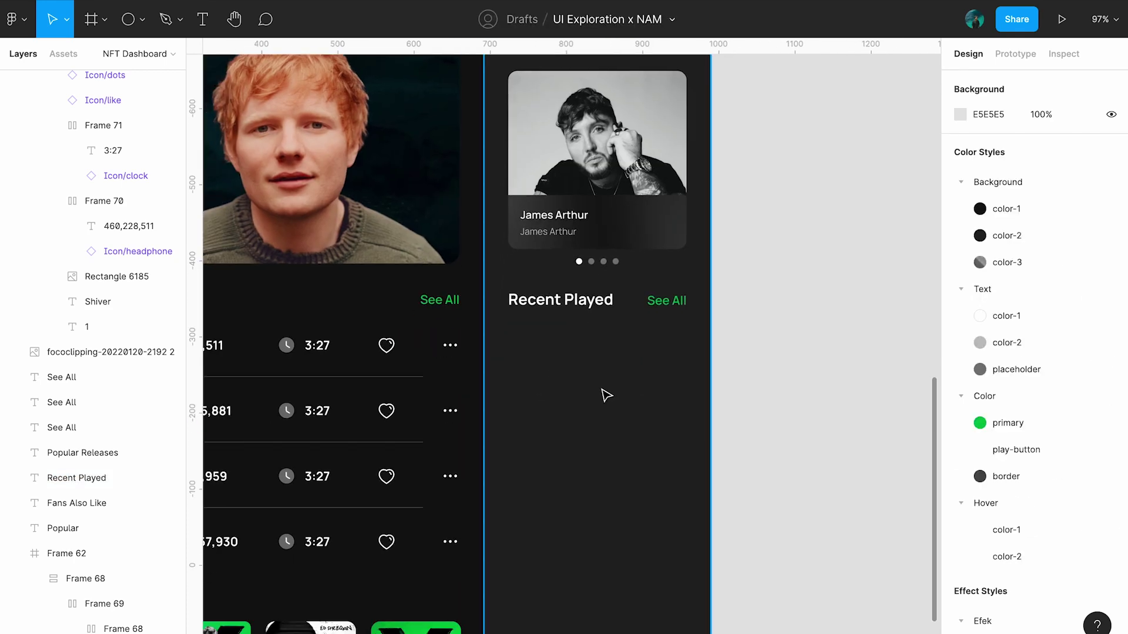
{"action": "scroll", "coordinate": [606, 395], "scroll_direction": "left", "scroll_amount": 3}
{"action": "scroll", "coordinate": [606, 395], "scroll_direction": "down", "scroll_amount": 2}
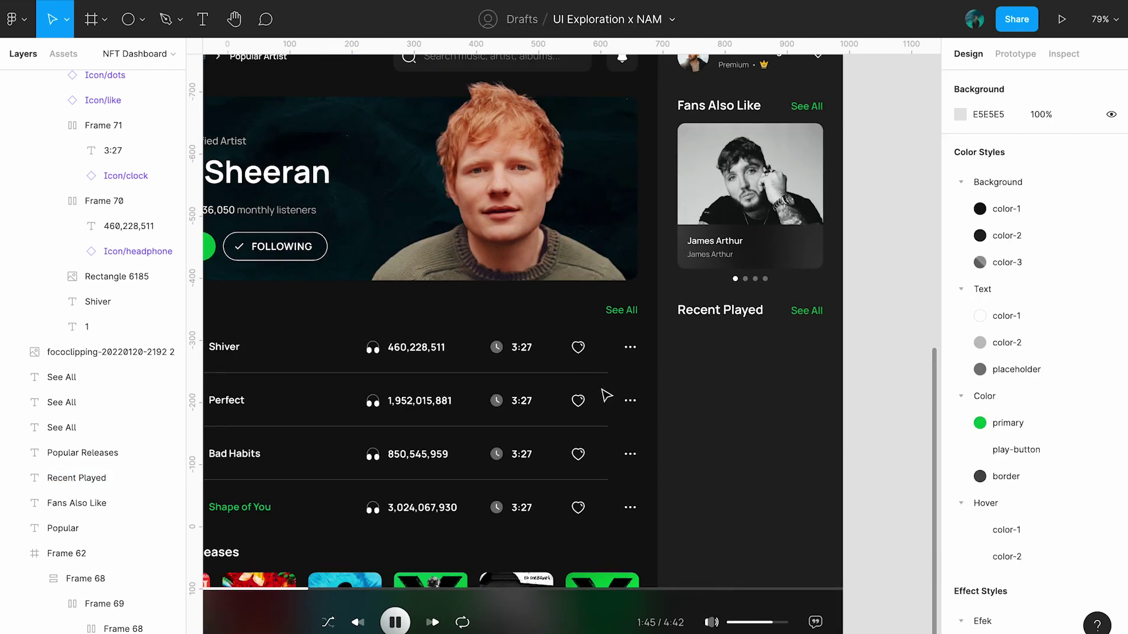
{"action": "scroll", "coordinate": [606, 395], "scroll_direction": "down", "scroll_amount": 1}
Paste a copy of the Perfect album image under the Recent Played heading.
{"action": "left_click", "coordinate": [257, 411]}
{"action": "scroll", "coordinate": [305, 414], "scroll_direction": "up", "scroll_amount": 3}
{"action": "key", "text": "ctrl+v"}
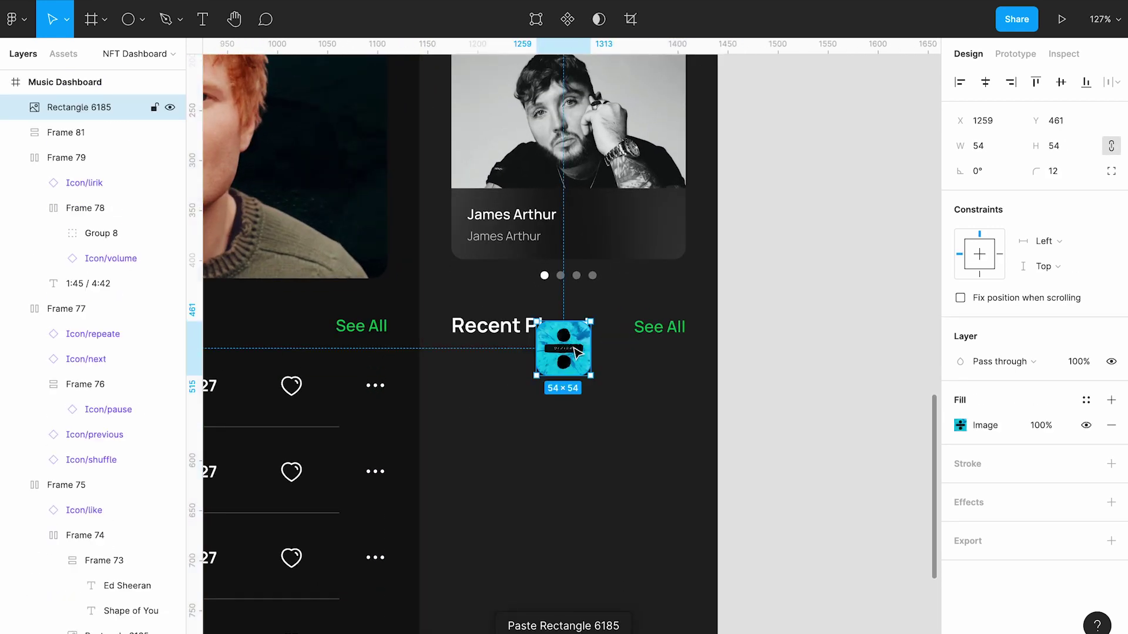
{"action": "left_click_drag", "start_coordinate": [563, 350], "coordinate": [478, 385]}
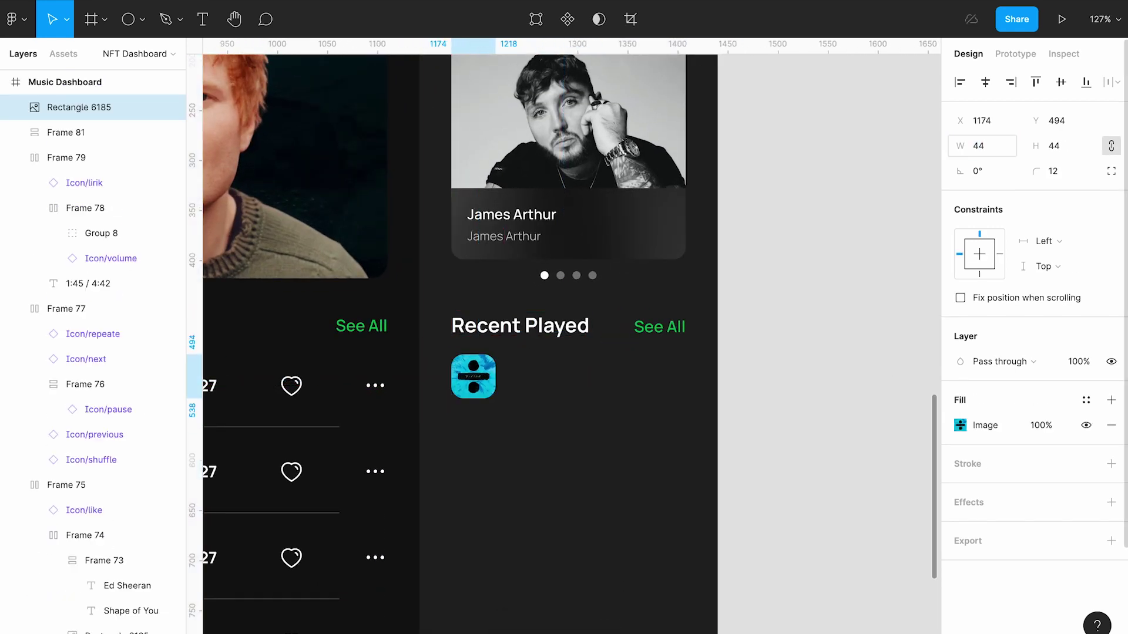
{"action": "left_click", "coordinate": [753, 372]}
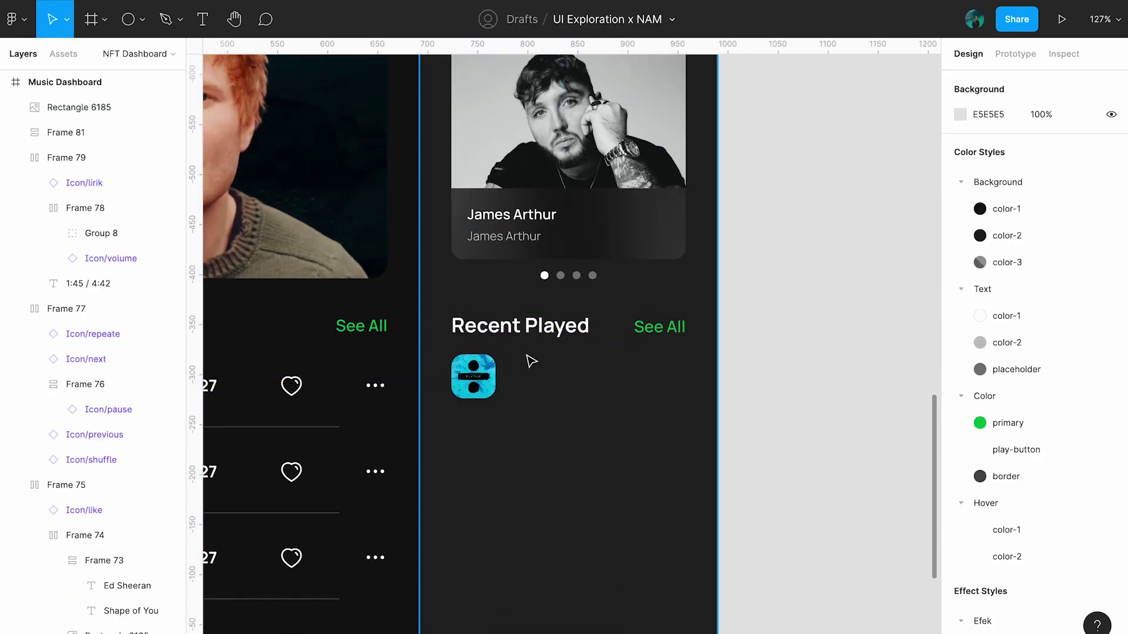
Place a heading copy beside the cover, retitle it Perfect, and duplicate it.
{"action": "scroll", "coordinate": [531, 360], "scroll_direction": "up", "scroll_amount": 3}
{"action": "left_click_drag", "start_coordinate": [516, 317], "coordinate": [595, 367]}
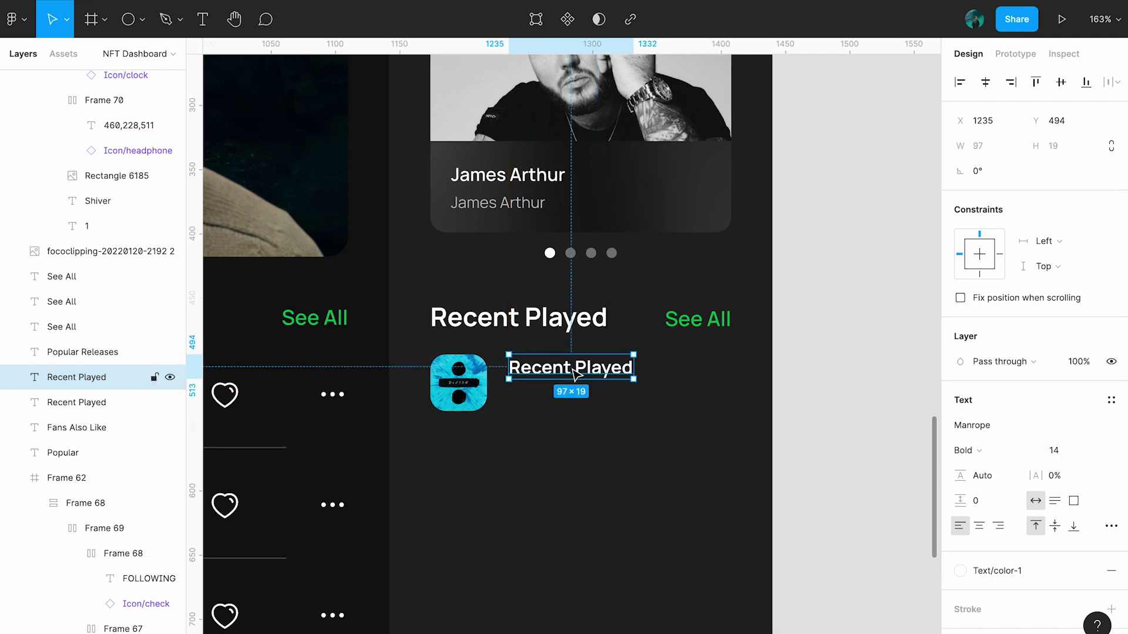
{"action": "key", "text": "Return"}
{"action": "type", "text": "Perfect"}
{"action": "key", "text": "Escape"}
{"action": "scroll", "coordinate": [560, 380], "scroll_direction": "up", "scroll_amount": 3}
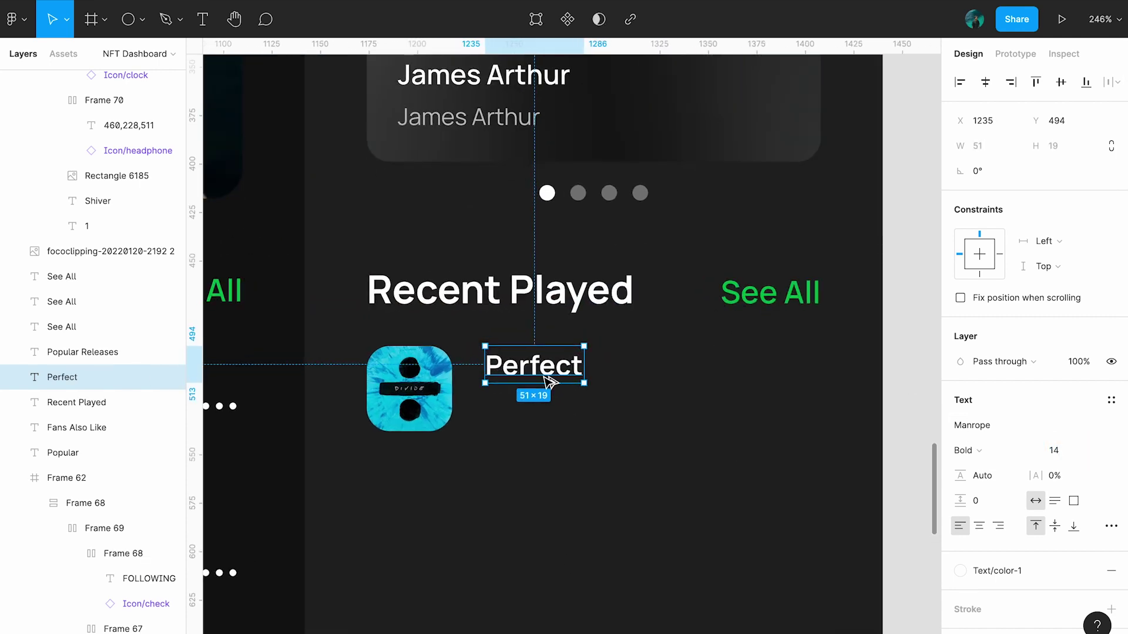
{"action": "key", "text": "ctrl+d"}
Stack both titles and make the lower artist line 12 Regular in grey.
{"action": "key", "text": "shift+a"}
{"action": "left_click", "coordinate": [533, 411]}
{"action": "left_click", "coordinate": [982, 419]}
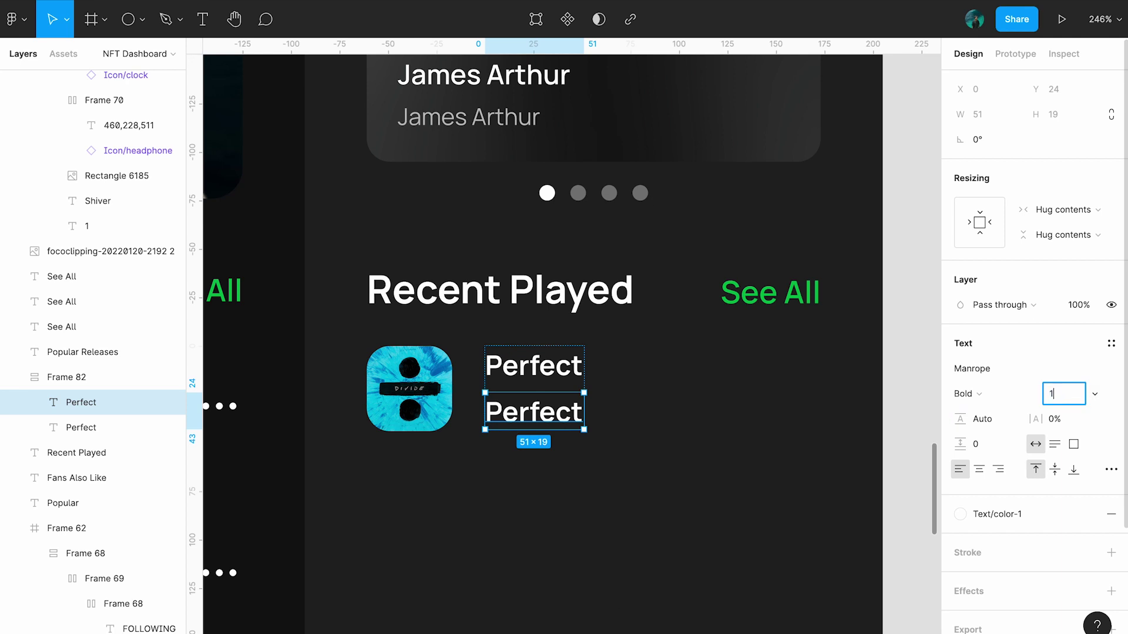
{"action": "type", "text": "12"}
{"action": "key", "text": "Return"}
{"action": "left_click", "coordinate": [966, 394]}
{"action": "left_click", "coordinate": [975, 333]}
{"action": "double_click", "coordinate": [534, 410]}
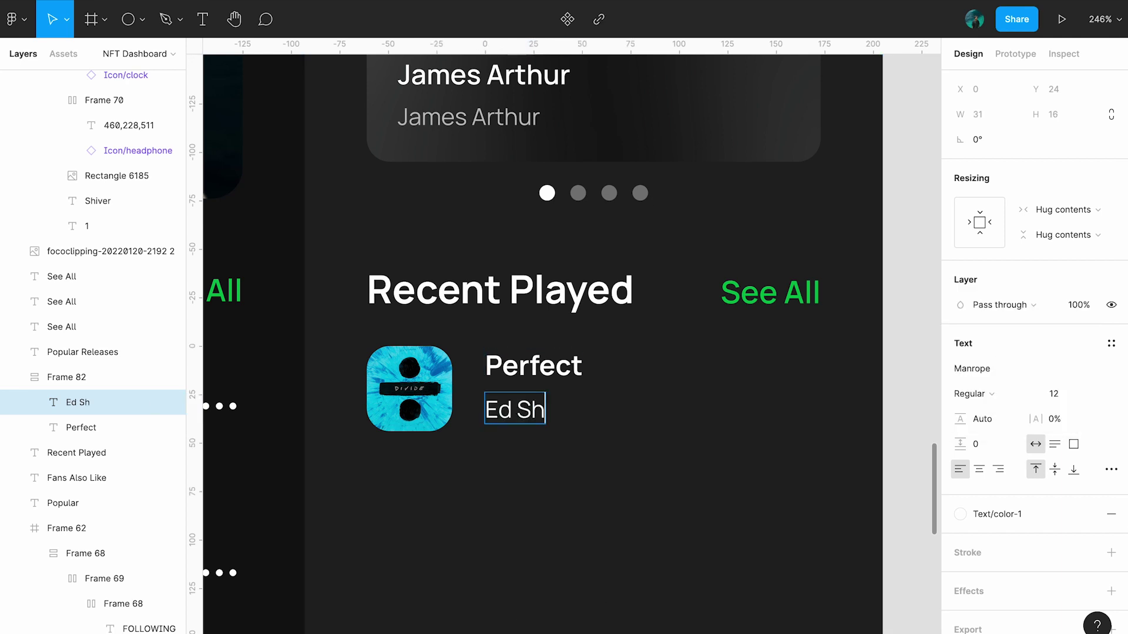
{"action": "left_click", "coordinate": [960, 514]}
{"action": "left_click", "coordinate": [994, 529]}
Combine the album cover and title stack into an auto-layout row with a 12 gap.
{"action": "scroll", "coordinate": [856, 499], "scroll_direction": "right", "scroll_amount": 3}
{"action": "left_click", "coordinate": [282, 400]}
{"action": "left_click", "coordinate": [453, 415], "text": "shift"}
{"action": "key", "text": "shift+a"}
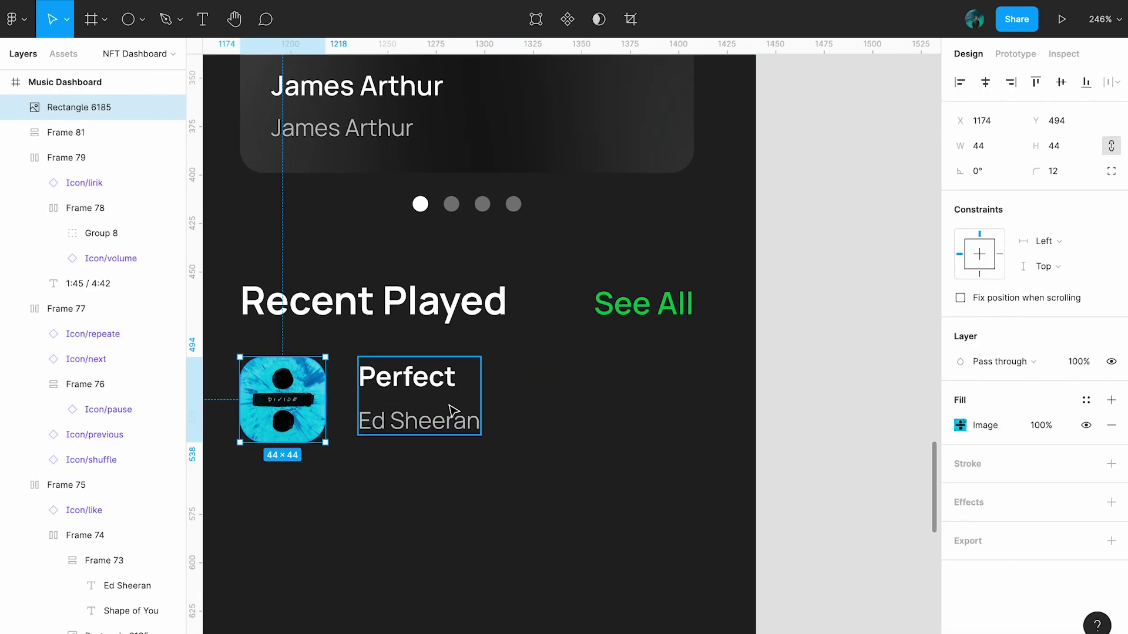
{"action": "left_click", "coordinate": [1110, 285]}
{"action": "left_click", "coordinate": [1021, 285]}
{"action": "key", "text": "Down"}
{"action": "key", "text": "Down"}
{"action": "key", "text": "Down"}
{"action": "key", "text": "Down"}
{"action": "key", "text": "Down"}
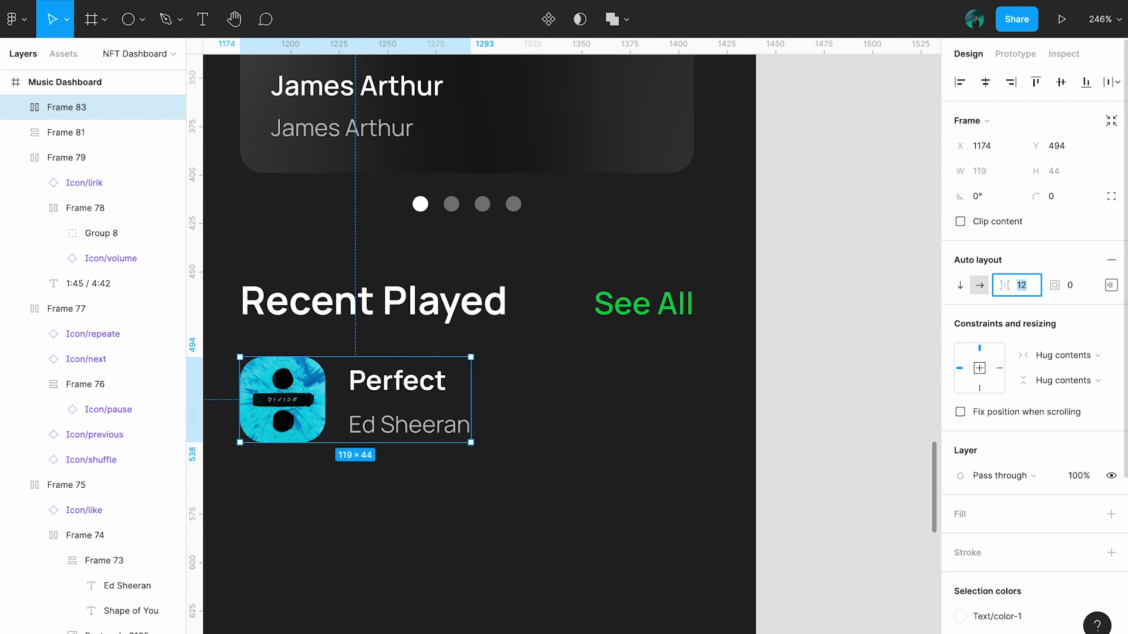
Add a '2min ago' timestamp pushed to the row's right edge with Space between.
{"action": "left_click", "coordinate": [871, 413]}
{"action": "double_click", "coordinate": [382, 433]}
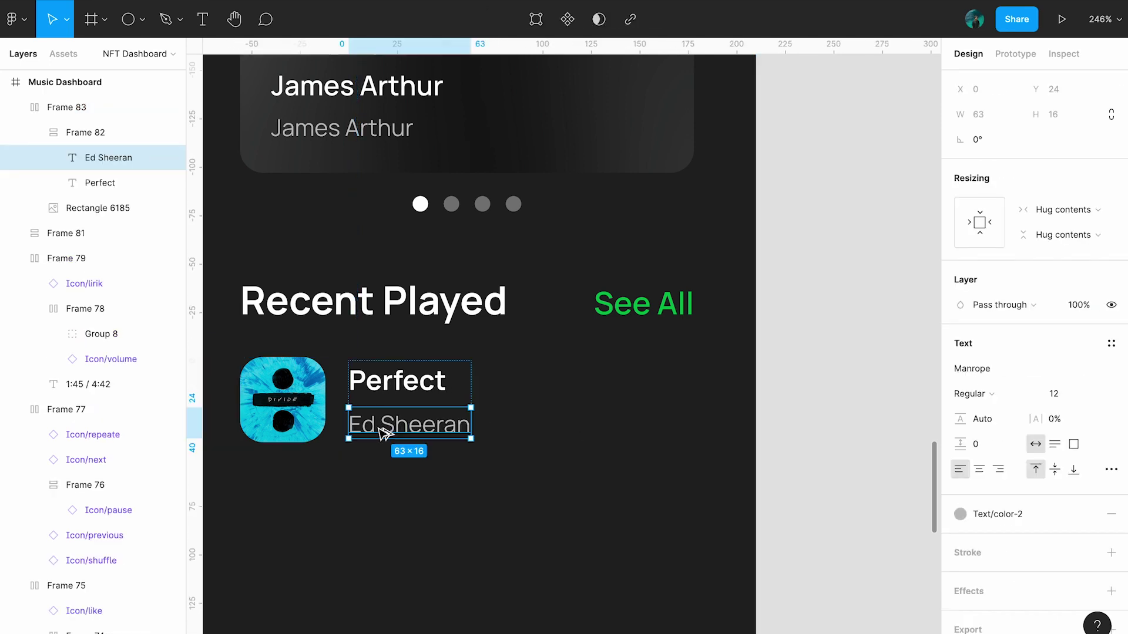
{"action": "left_click_drag", "start_coordinate": [382, 433], "coordinate": [604, 407]}
{"action": "left_click", "coordinate": [282, 400], "text": "shift"}
{"action": "key", "text": "shift+a"}
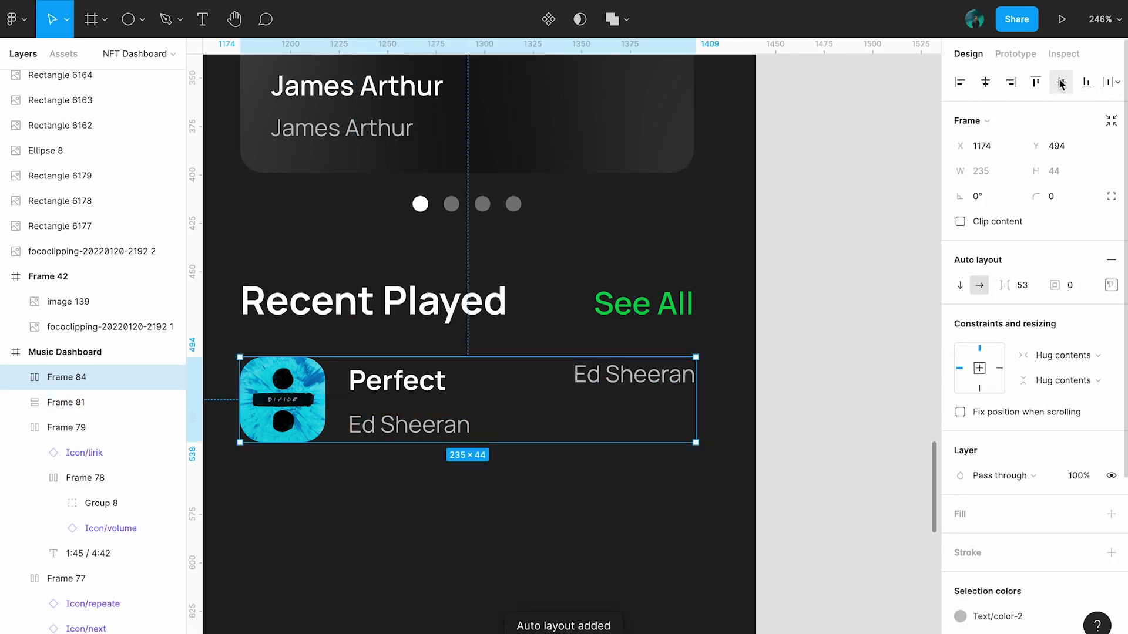
{"action": "left_click", "coordinate": [1110, 285]}
{"action": "left_click", "coordinate": [1022, 419]}
{"action": "left_click", "coordinate": [1051, 438]}
{"action": "left_click_drag", "start_coordinate": [696, 403], "coordinate": [704, 402]}
{"action": "double_click", "coordinate": [730, 385]}
{"action": "type", "text": "2m"}
{"action": "left_click", "coordinate": [894, 368]}
Duplicate the song row into a seven-row vertical auto-layout Recent Played list.
{"action": "scroll", "coordinate": [894, 368], "scroll_direction": "down", "scroll_amount": 3}
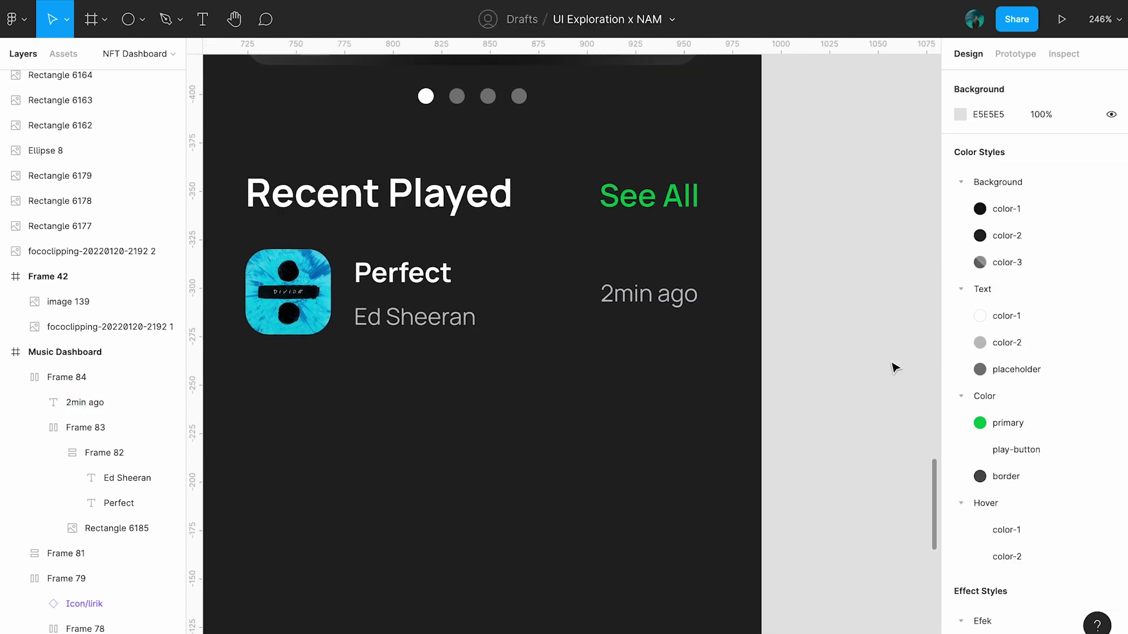
{"action": "left_click", "coordinate": [411, 294]}
{"action": "left_click_drag", "start_coordinate": [420, 302], "coordinate": [428, 426]}
{"action": "left_click", "coordinate": [423, 302], "text": "shift"}
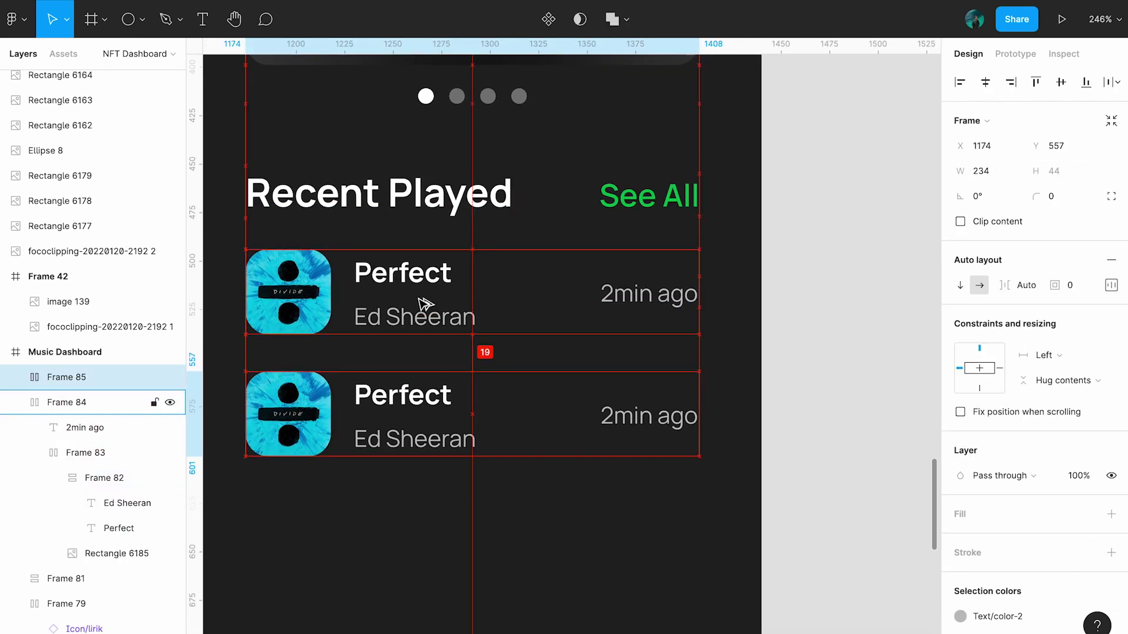
{"action": "key", "text": "shift+a"}
{"action": "scroll", "coordinate": [423, 302], "scroll_direction": "down", "scroll_amount": 5}
{"action": "double_click", "coordinate": [433, 378]}
{"action": "scroll", "coordinate": [433, 377], "scroll_direction": "down", "scroll_amount": 2}
{"action": "key", "text": "ctrl+d"}
{"action": "key", "text": "ctrl+d"}
{"action": "key", "text": "ctrl+d"}
{"action": "key", "text": "ctrl+d"}
{"action": "scroll", "coordinate": [433, 377], "scroll_direction": "down", "scroll_amount": 2}
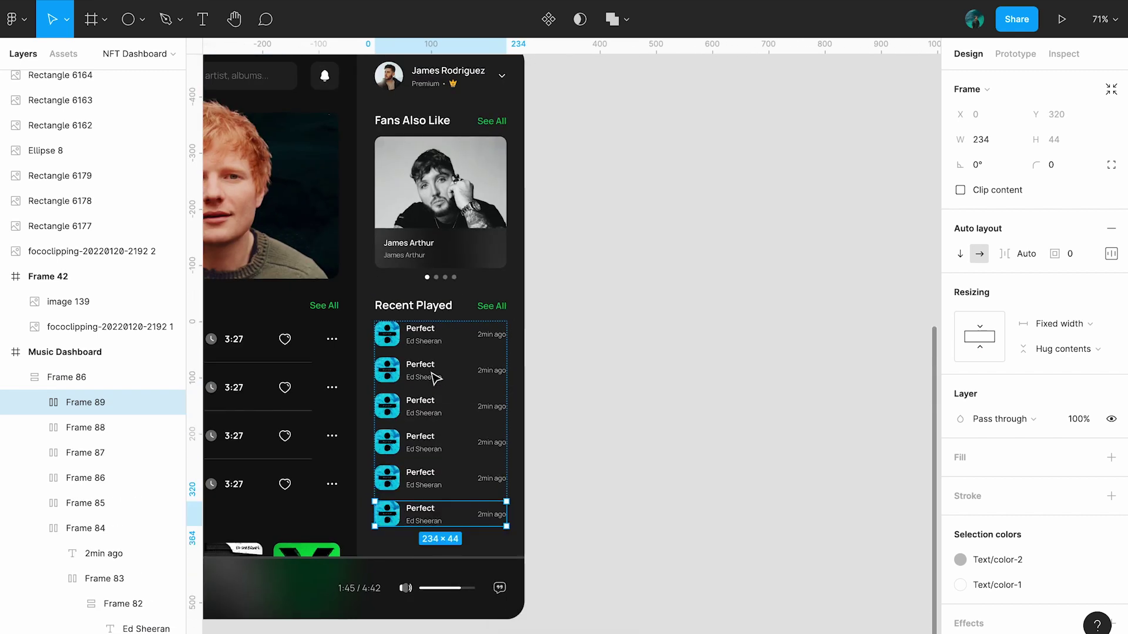
{"action": "key", "text": "ctrl+d"}
{"action": "key", "text": "Escape"}
{"action": "scroll", "coordinate": [587, 423], "scroll_direction": "left", "scroll_amount": 5}
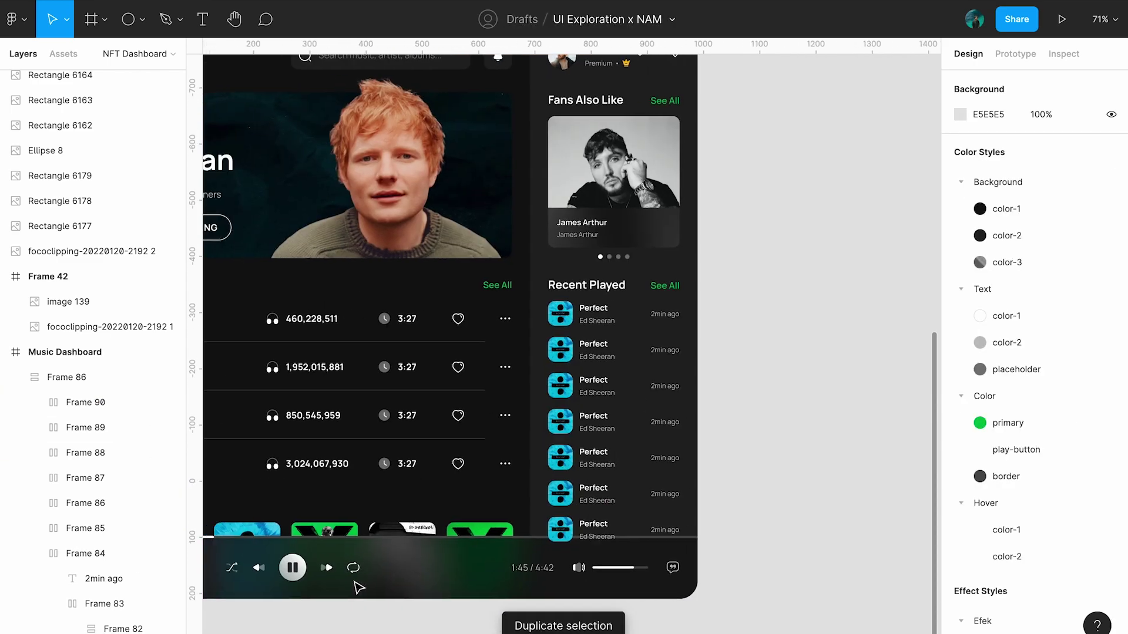
Set the player bar group to Fix position when scrolling.
{"action": "left_click", "coordinate": [623, 438]}
{"action": "left_click", "coordinate": [634, 575]}
{"action": "key", "text": "Return"}
{"action": "scroll", "coordinate": [646, 521], "scroll_direction": "up", "scroll_amount": 10}
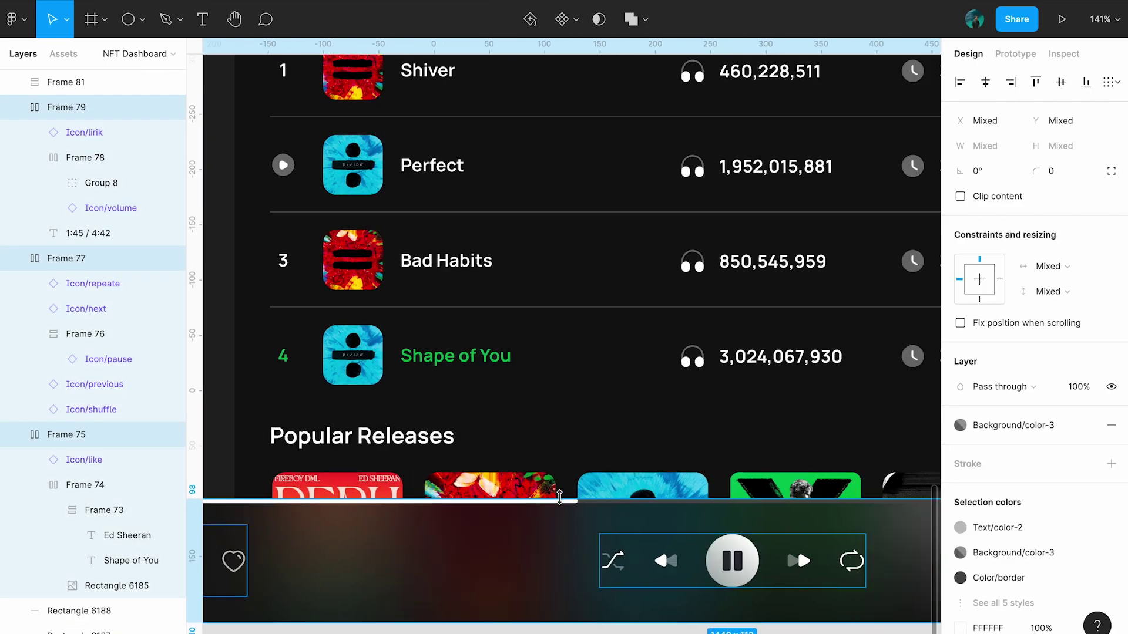
{"action": "scroll", "coordinate": [646, 521], "scroll_direction": "down", "scroll_amount": 10}
{"action": "left_click", "coordinate": [652, 523]}
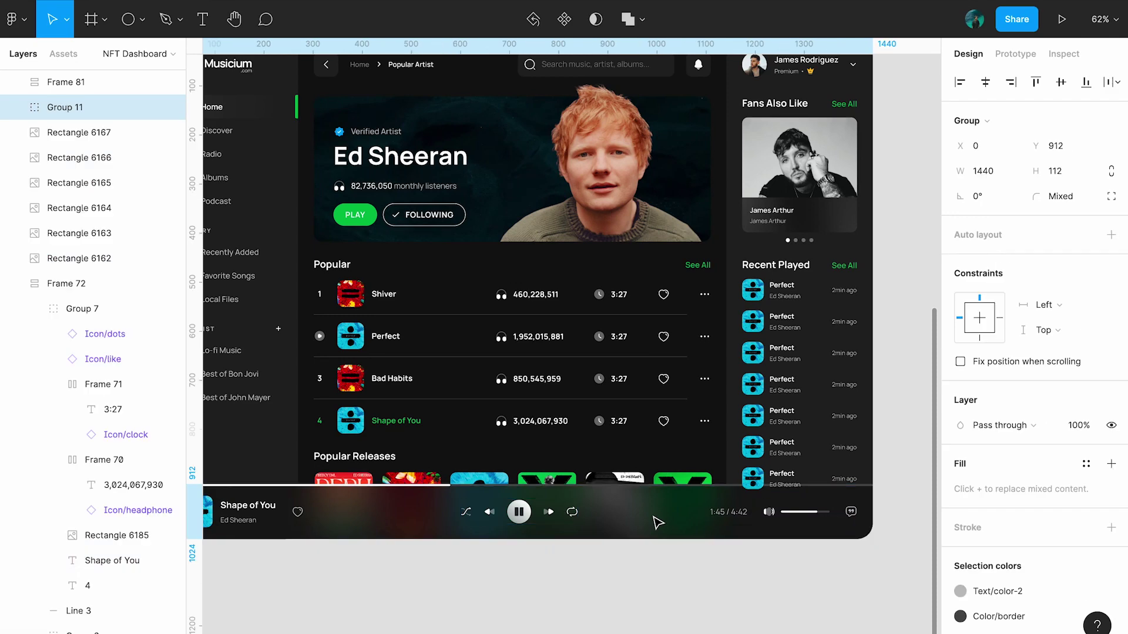
{"action": "left_click", "coordinate": [960, 361]}
{"action": "scroll", "coordinate": [881, 315], "scroll_direction": "right", "scroll_amount": 1}
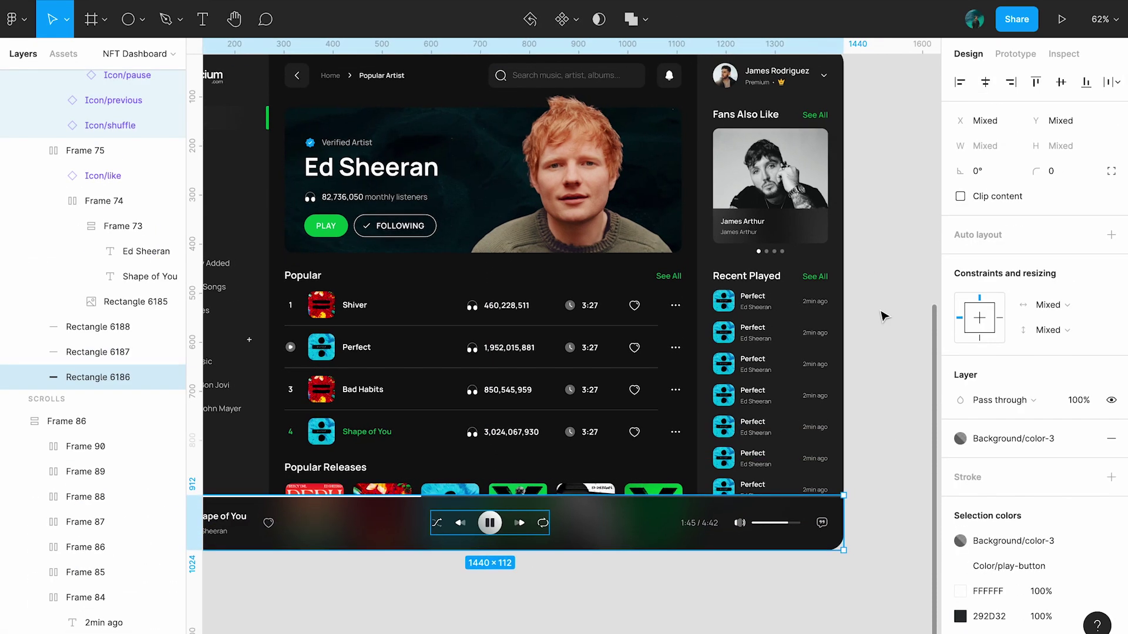
{"action": "left_click", "coordinate": [884, 316]}
Copy an album thumbnail's image and paste it onto a Recent Played cover.
{"action": "scroll", "coordinate": [817, 302], "scroll_direction": "up", "scroll_amount": 3}
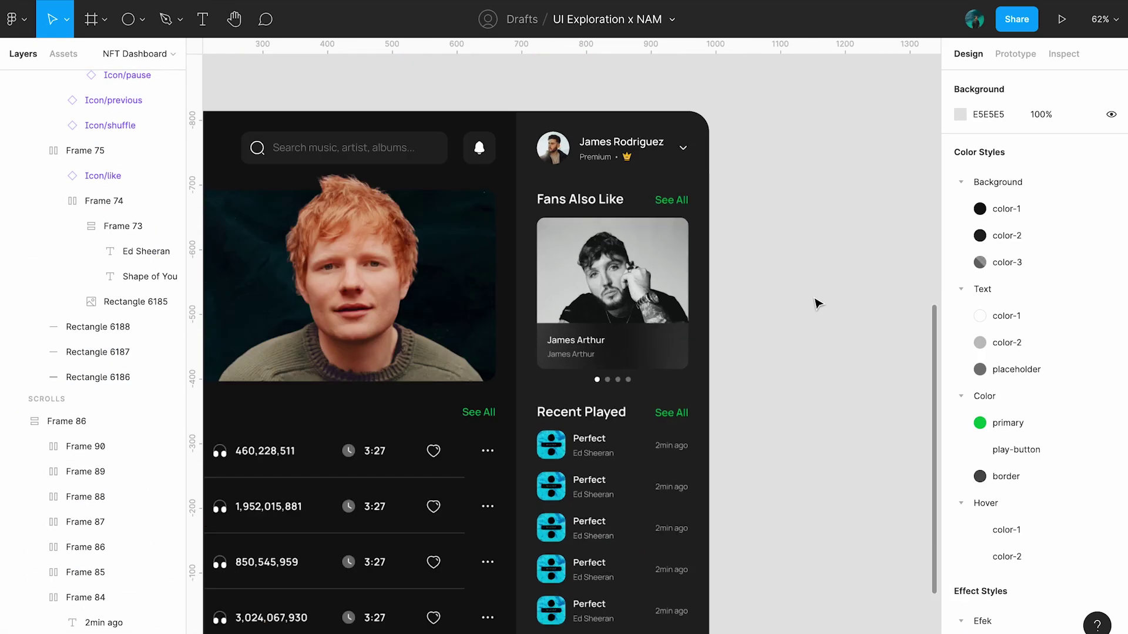
{"action": "left_click", "coordinate": [635, 176]}
{"action": "scroll", "coordinate": [712, 209], "scroll_direction": "down", "scroll_amount": 2}
{"action": "left_click", "coordinate": [620, 464], "text": "ctrl"}
{"action": "key", "text": "ctrl+alt+v"}
{"action": "left_click", "coordinate": [620, 143]}
{"action": "left_click", "coordinate": [613, 547], "text": "ctrl"}
{"action": "key", "text": "ctrl+alt+v"}
Apply the red and dark album images to the next two Recent Played covers.
{"action": "scroll", "coordinate": [656, 112], "scroll_direction": "down", "scroll_amount": 1}
{"action": "scroll", "coordinate": [656, 112], "scroll_direction": "up", "scroll_amount": 2}
{"action": "left_click", "coordinate": [352, 140]}
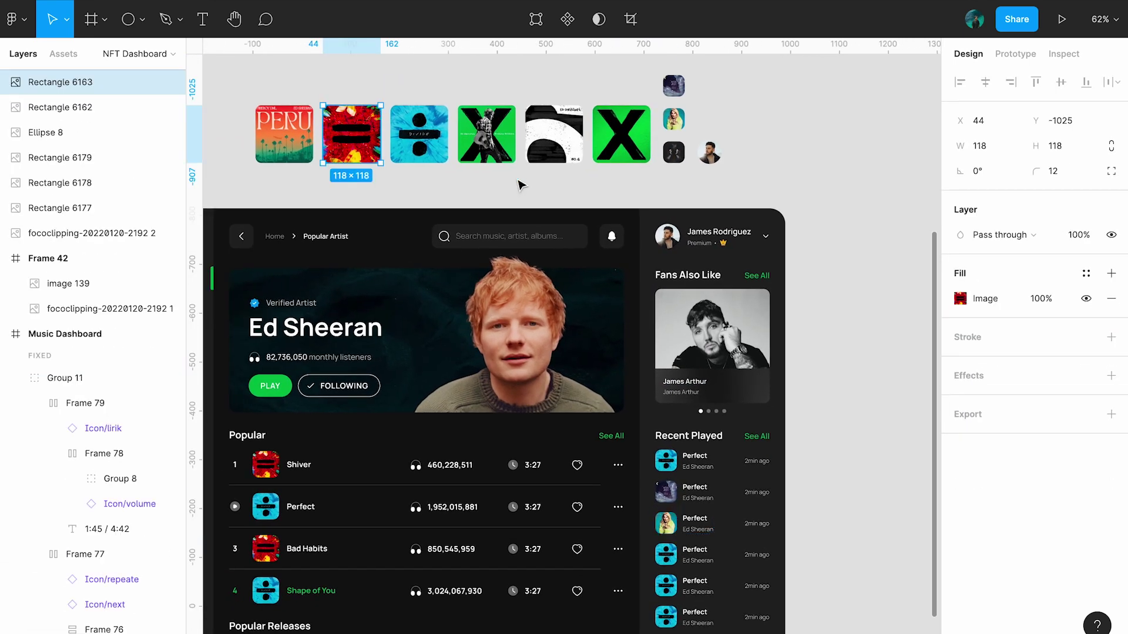
{"action": "scroll", "coordinate": [544, 188], "scroll_direction": "down", "scroll_amount": 2}
{"action": "left_click", "coordinate": [676, 412], "text": "ctrl"}
{"action": "key", "text": "ctrl+alt+v"}
{"action": "scroll", "coordinate": [631, 457], "scroll_direction": "up", "scroll_amount": 2}
{"action": "scroll", "coordinate": [495, 185], "scroll_direction": "down", "scroll_amount": 1}
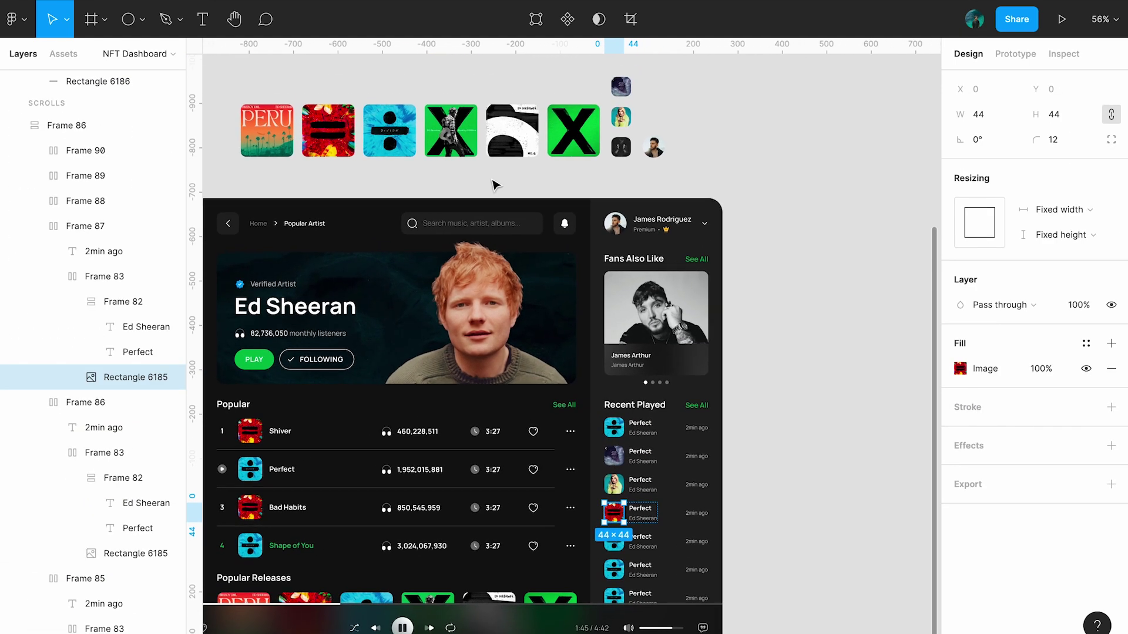
{"action": "left_click", "coordinate": [621, 147]}
{"action": "scroll", "coordinate": [659, 423], "scroll_direction": "down", "scroll_amount": 2}
{"action": "left_click", "coordinate": [617, 488], "text": "ctrl"}
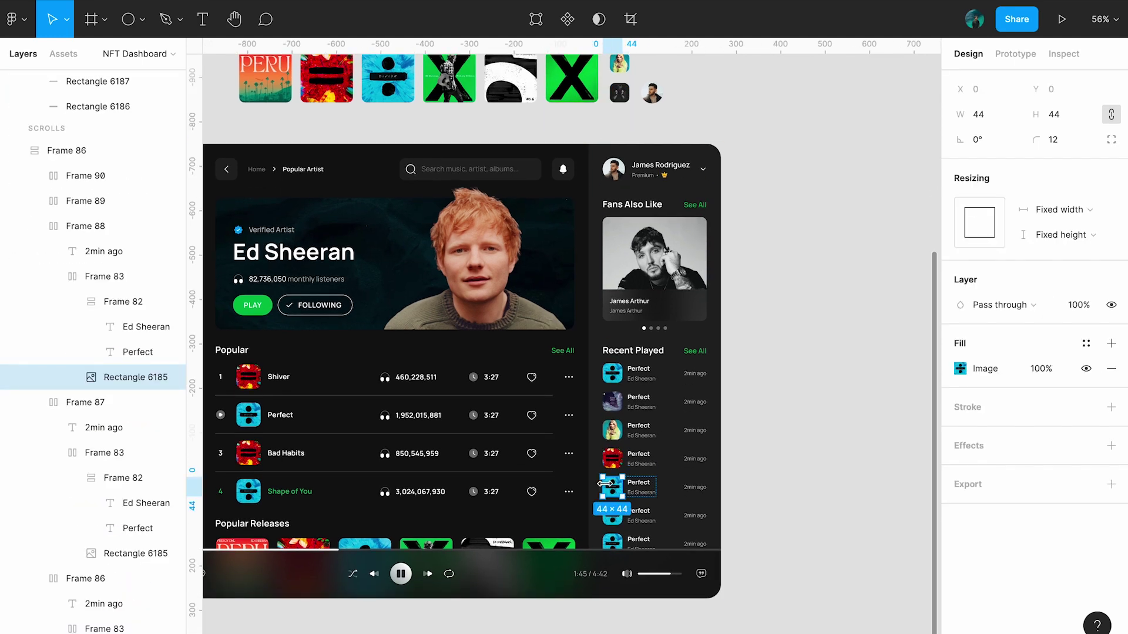
{"action": "key", "text": "ctrl+alt+v"}
Start editing the second Recent Played row's song title.
{"action": "scroll", "coordinate": [647, 397], "scroll_direction": "down", "scroll_amount": 1}
{"action": "scroll", "coordinate": [646, 397], "scroll_direction": "up", "scroll_amount": 2}
{"action": "left_click", "coordinate": [343, 121]}
{"action": "left_click", "coordinate": [787, 503]}
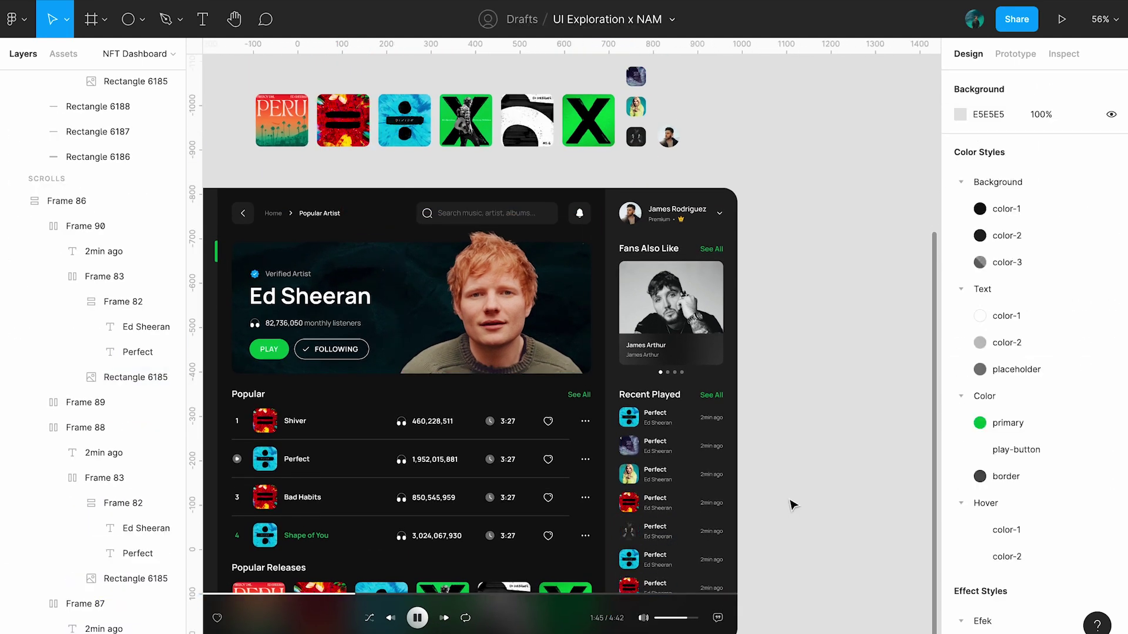
{"action": "scroll", "coordinate": [788, 504], "scroll_direction": "up", "scroll_amount": 4}
{"action": "scroll", "coordinate": [788, 503], "scroll_direction": "down", "scroll_amount": 2}
{"action": "double_click", "coordinate": [580, 286]}
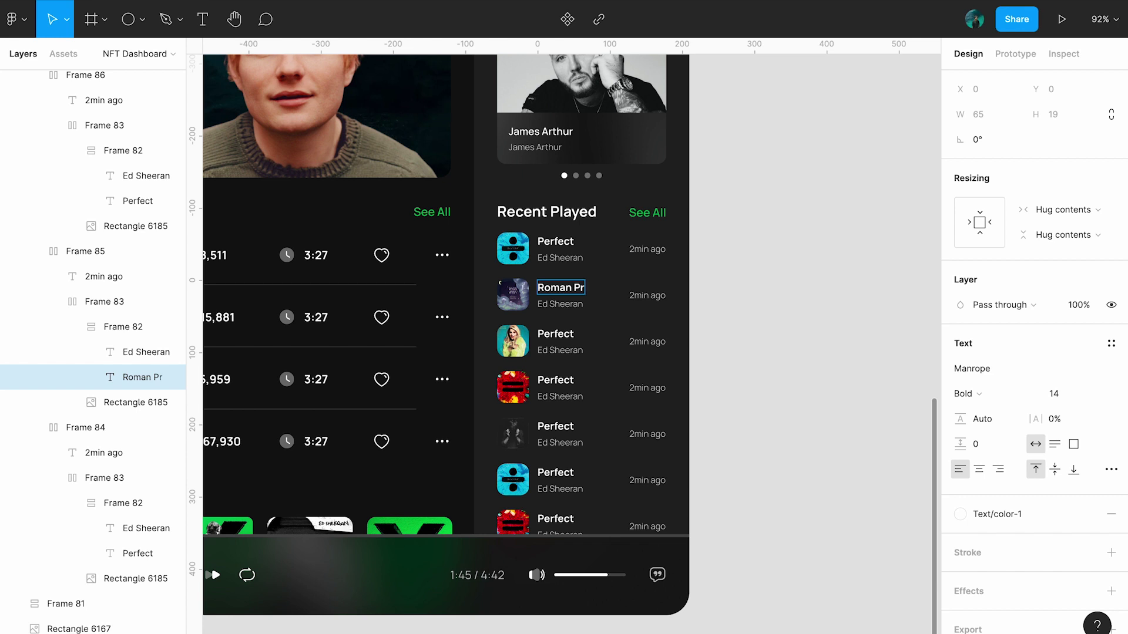
Retype the third and fourth song titles in the Recent Played list.
{"action": "double_click", "coordinate": [556, 333]}
{"action": "type", "text": "Title (Delu"}
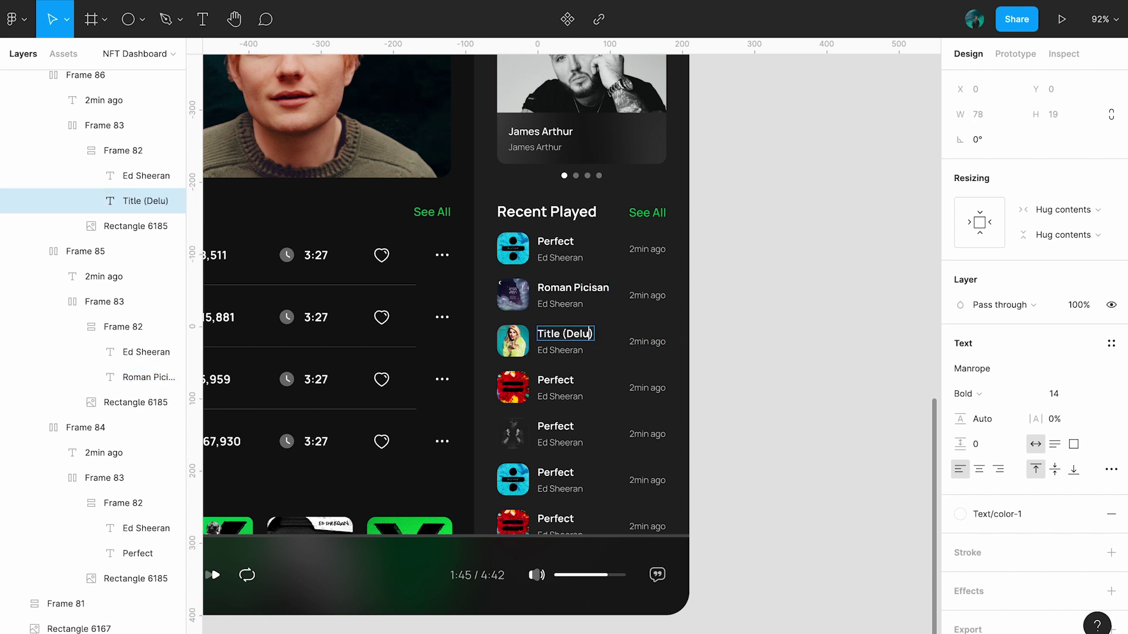
{"action": "type", "text": "xe"}
{"action": "double_click", "coordinate": [554, 380]}
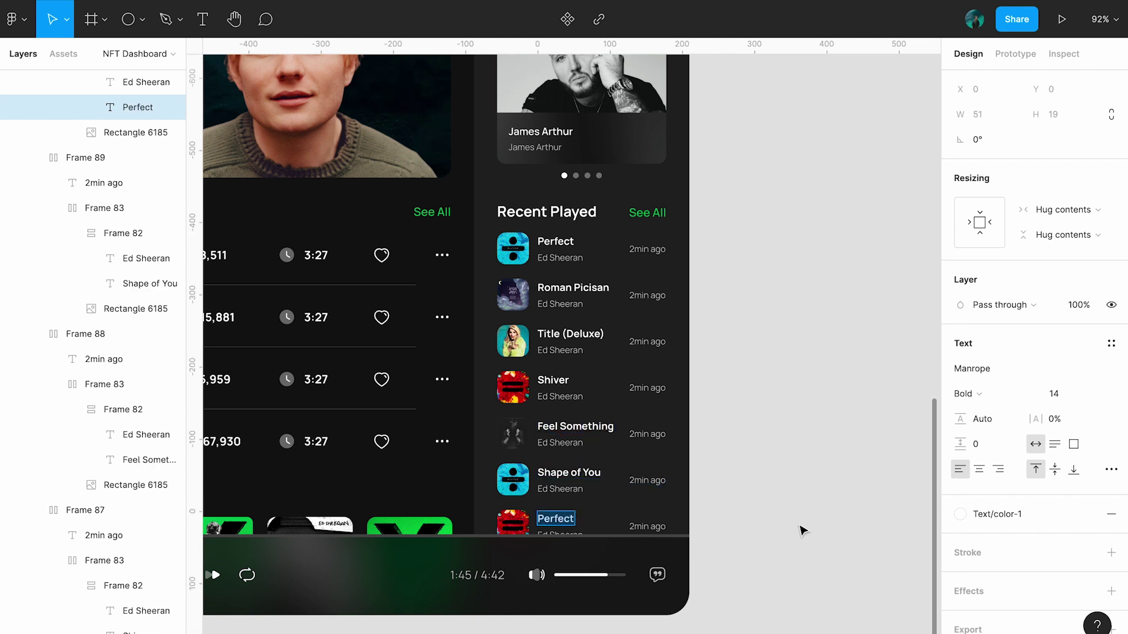
{"action": "key", "text": "Tab"}
{"action": "type", "text": "Bad Habits"}
Update the artist lines under Roman Picisan and Title (Deluxe), adding Meghan Trainor.
{"action": "double_click", "coordinate": [560, 304]}
{"action": "type", "text": "Hanin Dhiya, Ahm"}
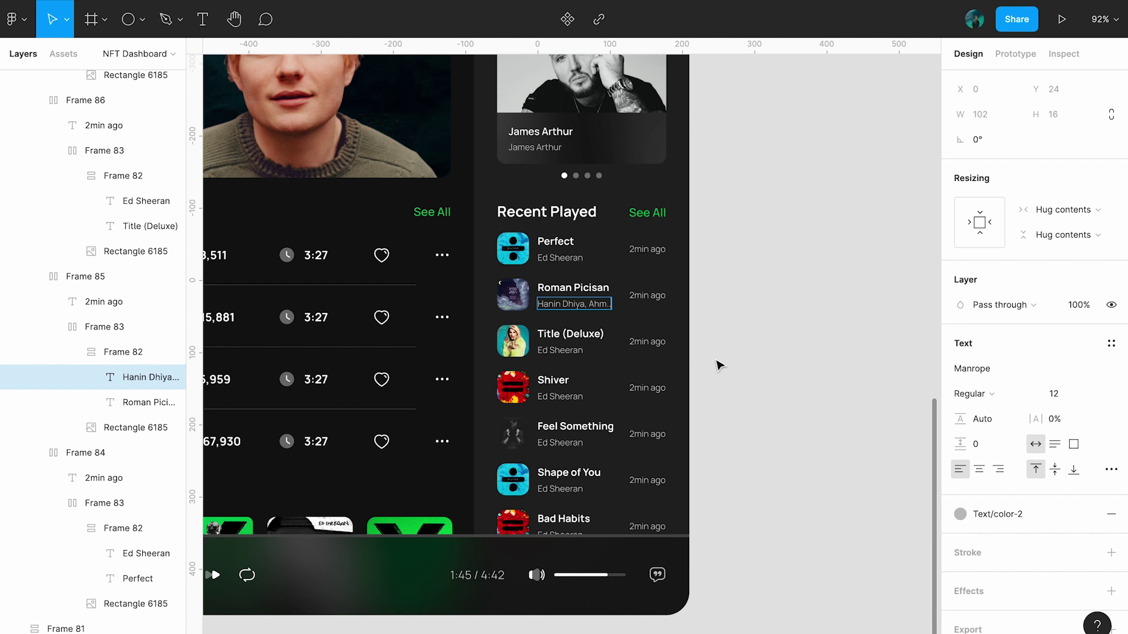
{"action": "left_click", "coordinate": [575, 351]}
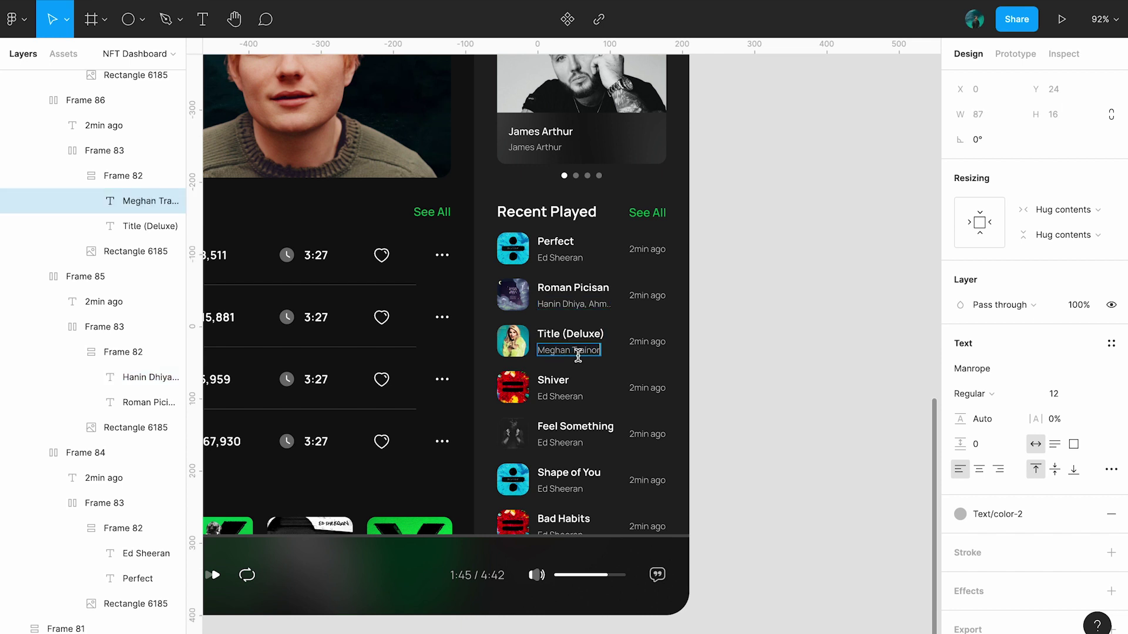
{"action": "left_click", "coordinate": [557, 397]}
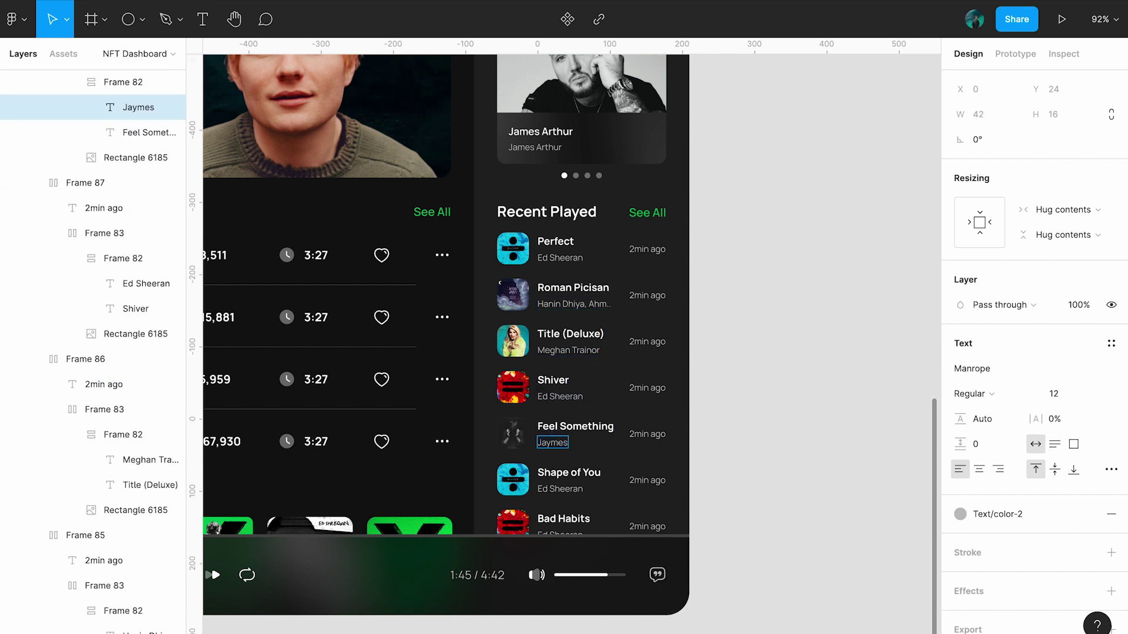